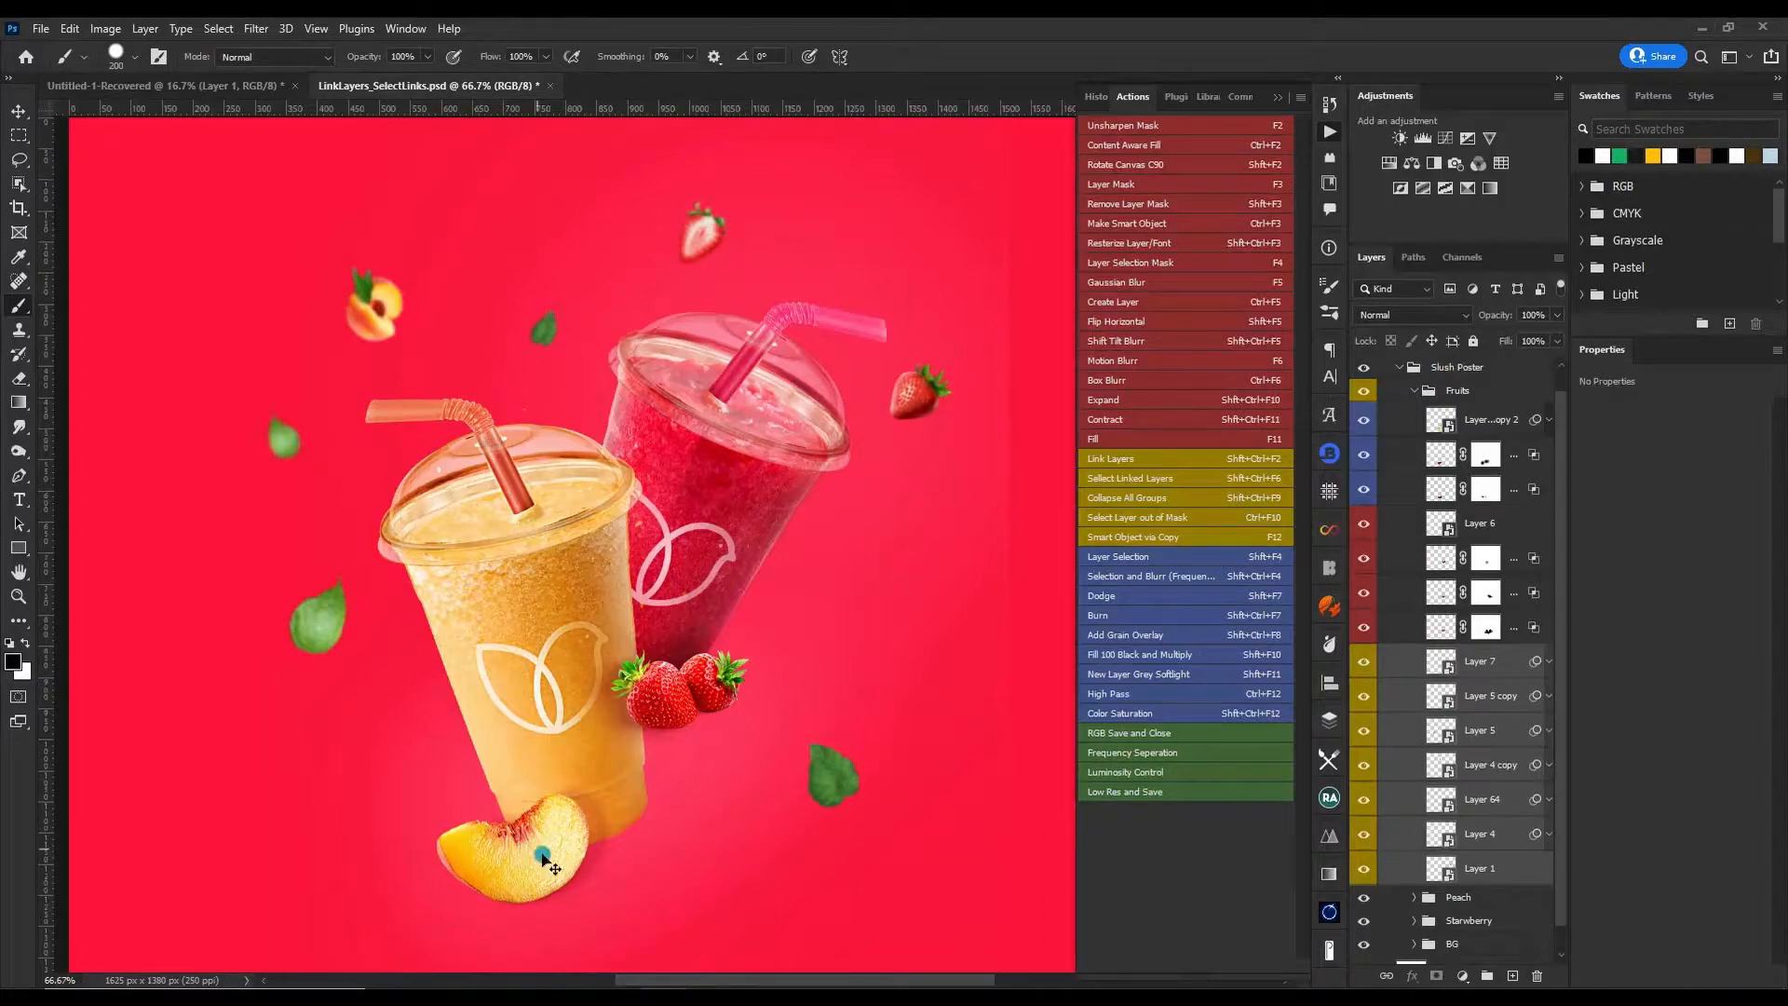
- Link the seven selected layers from Layer 7 down to Layer 1 and take Layer 5 copy out of the link
{"action": "left_click_drag", "start_coordinate": [543, 858], "coordinate": [719, 892]}
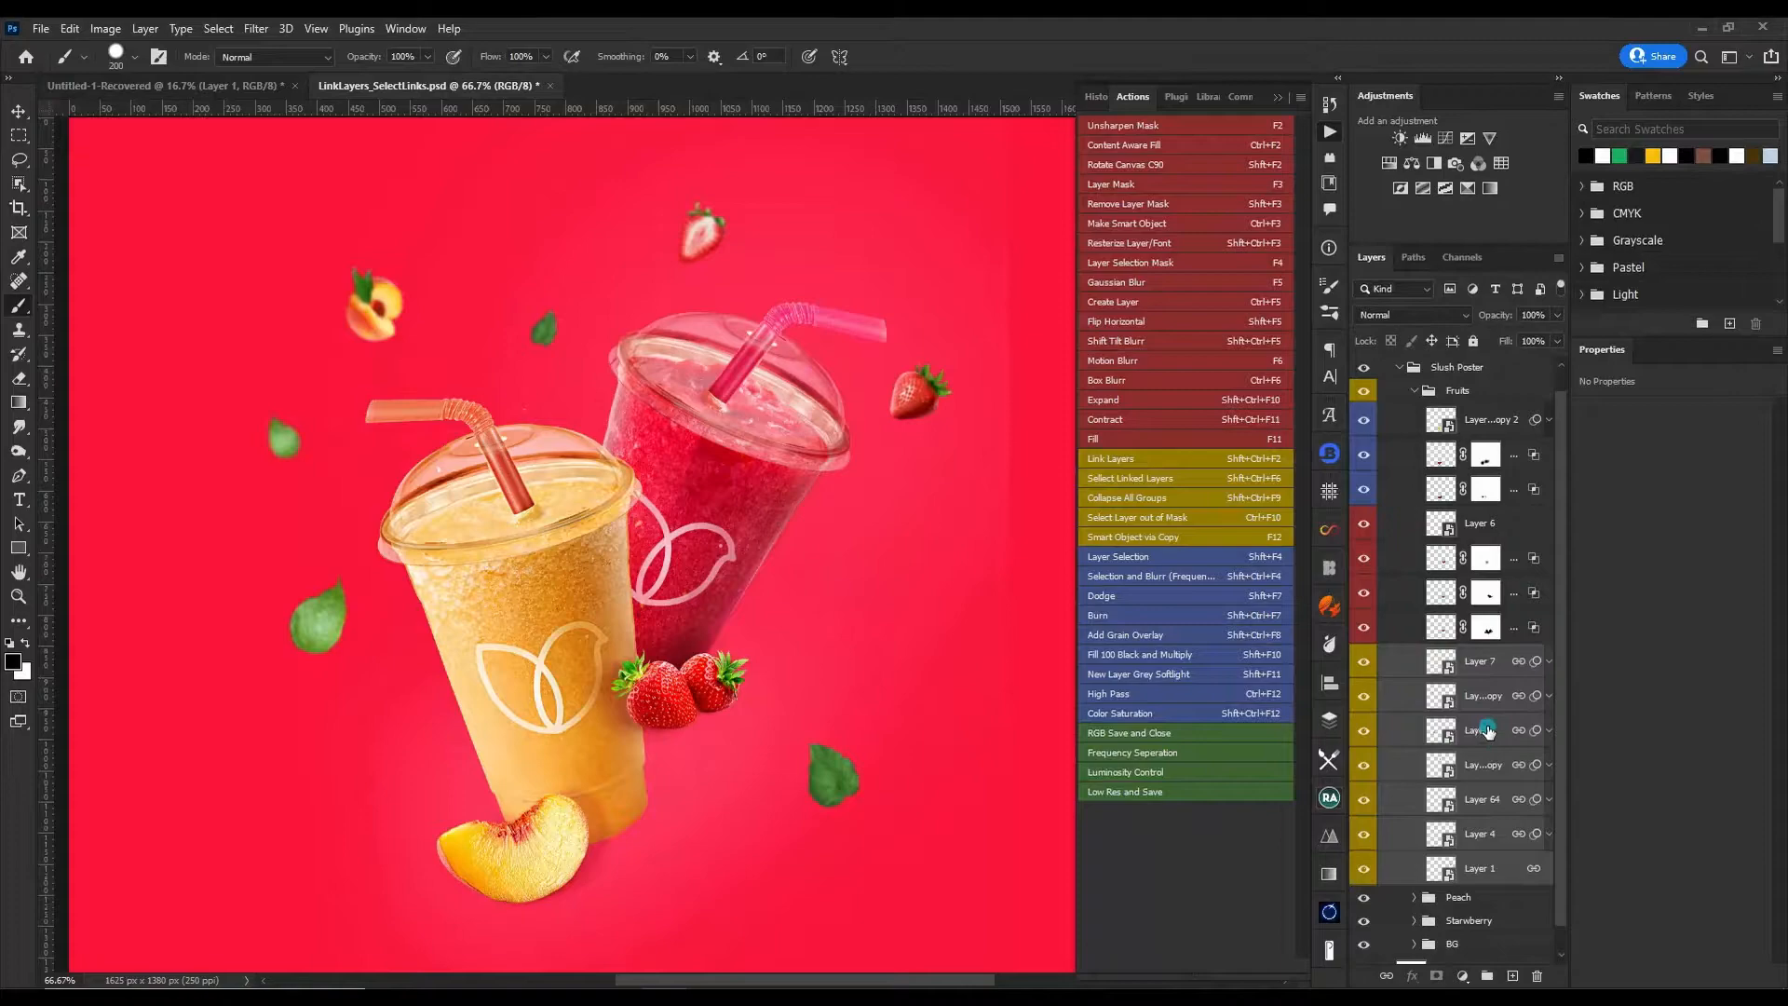
{"action": "key", "text": "ctrl+shift+F2"}
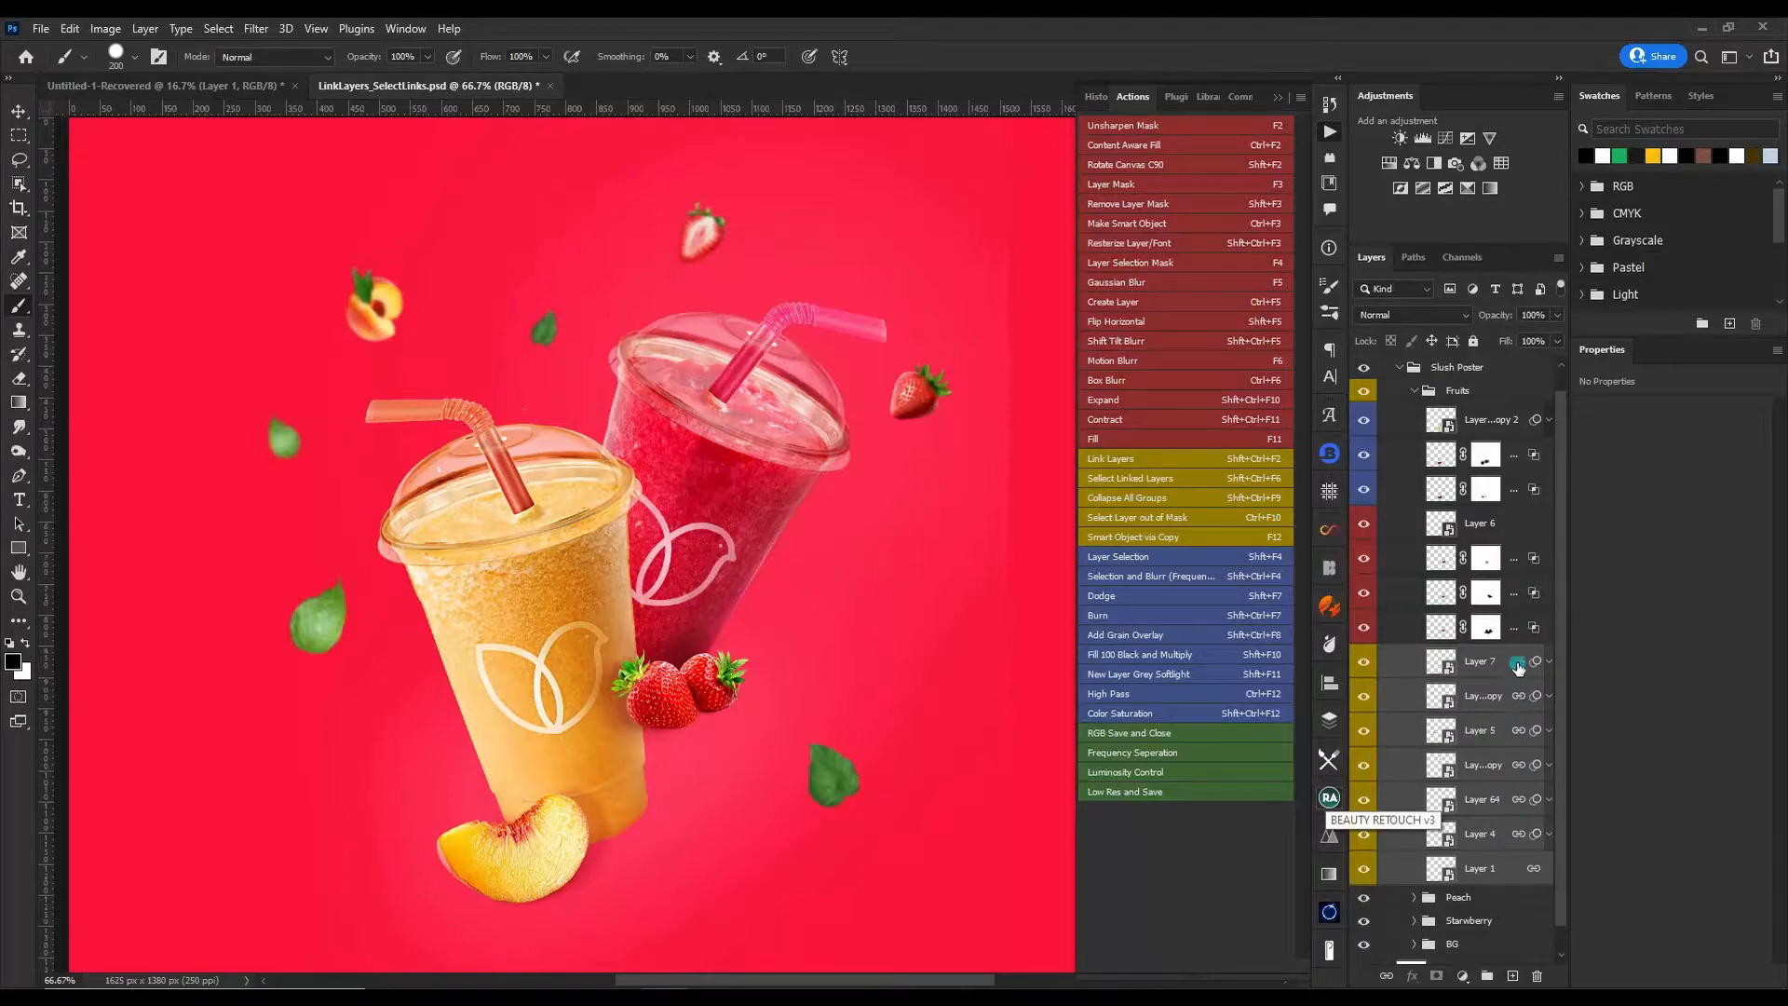
{"action": "left_click", "coordinate": [1404, 698]}
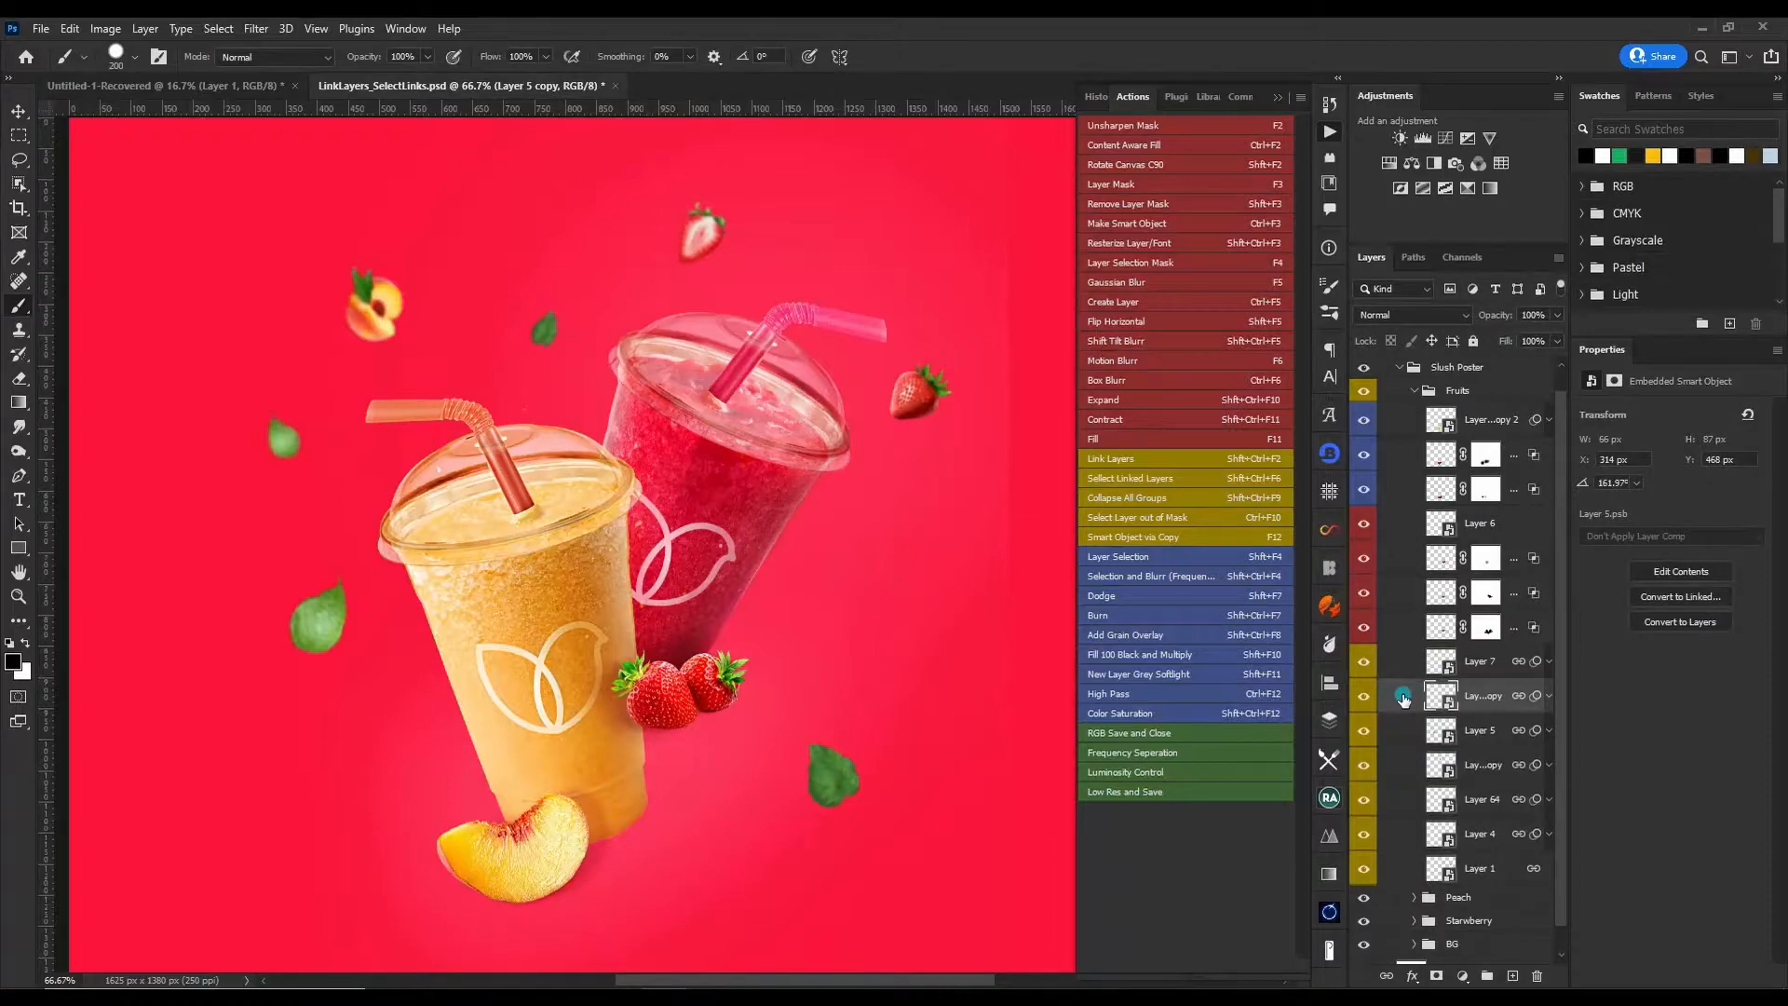
{"action": "left_click", "coordinate": [1404, 663]}
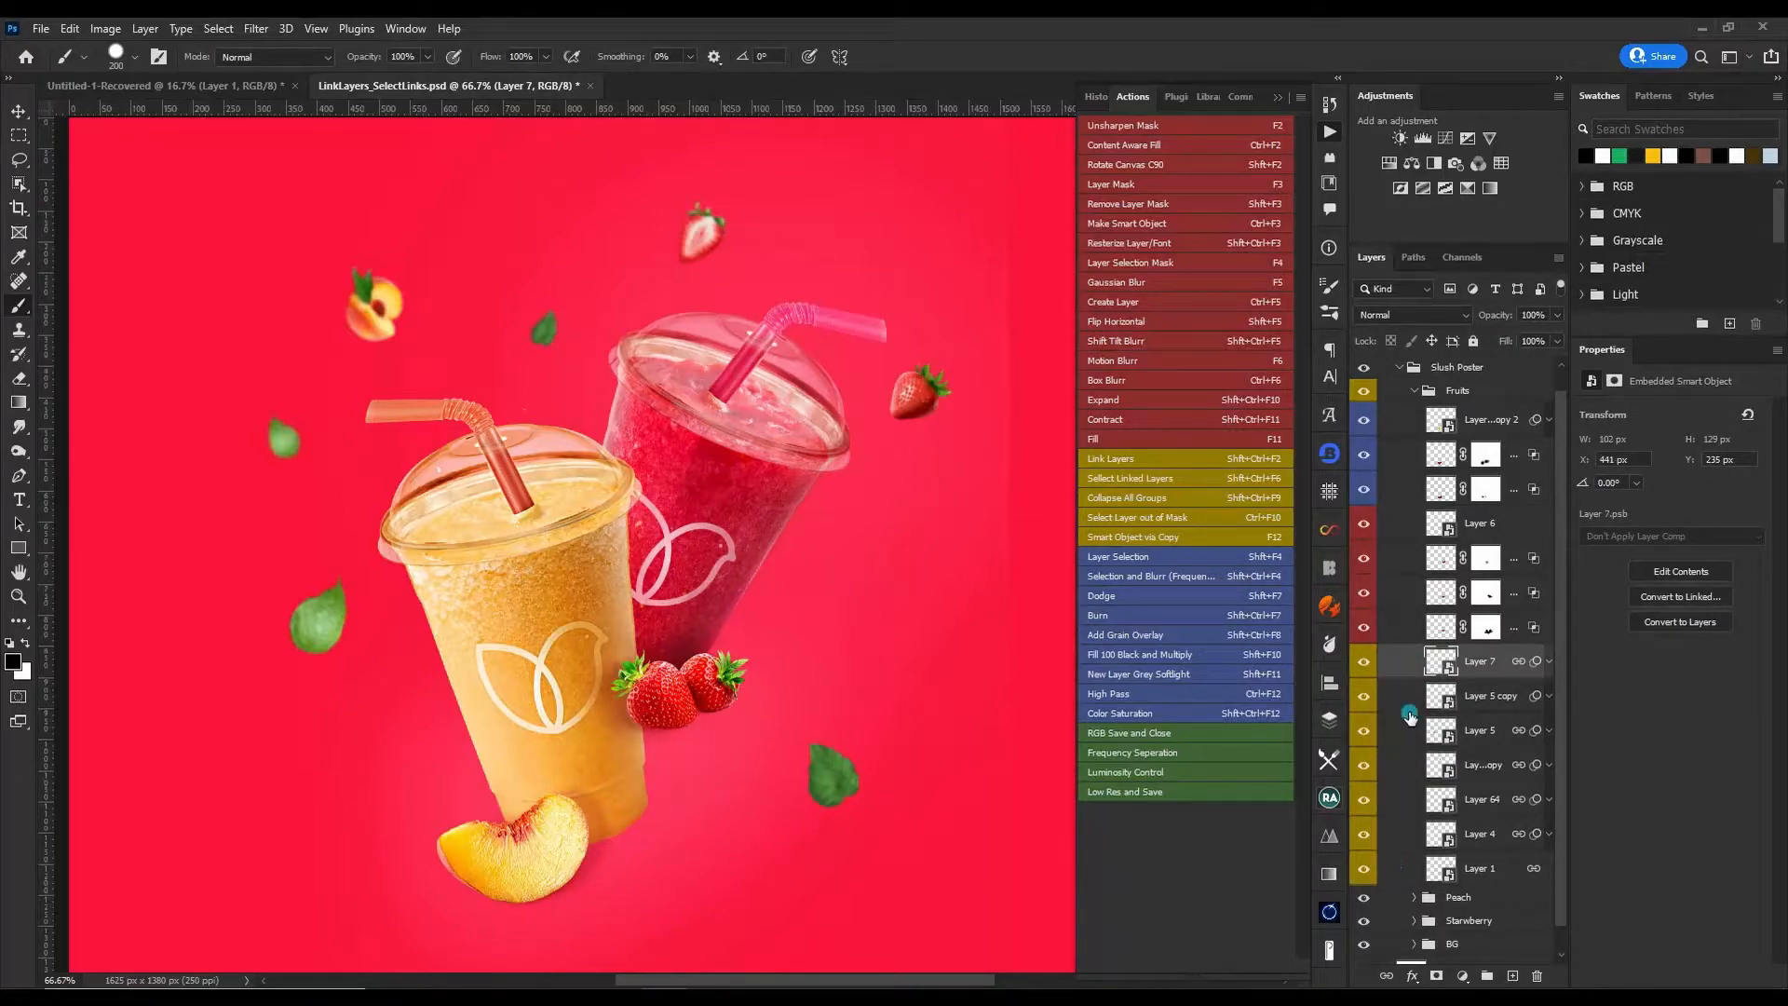
- Link Layer 6's Drop Shadow 1 with the set of linked layers that contains Layer 5
{"action": "left_click", "coordinate": [1400, 595]}
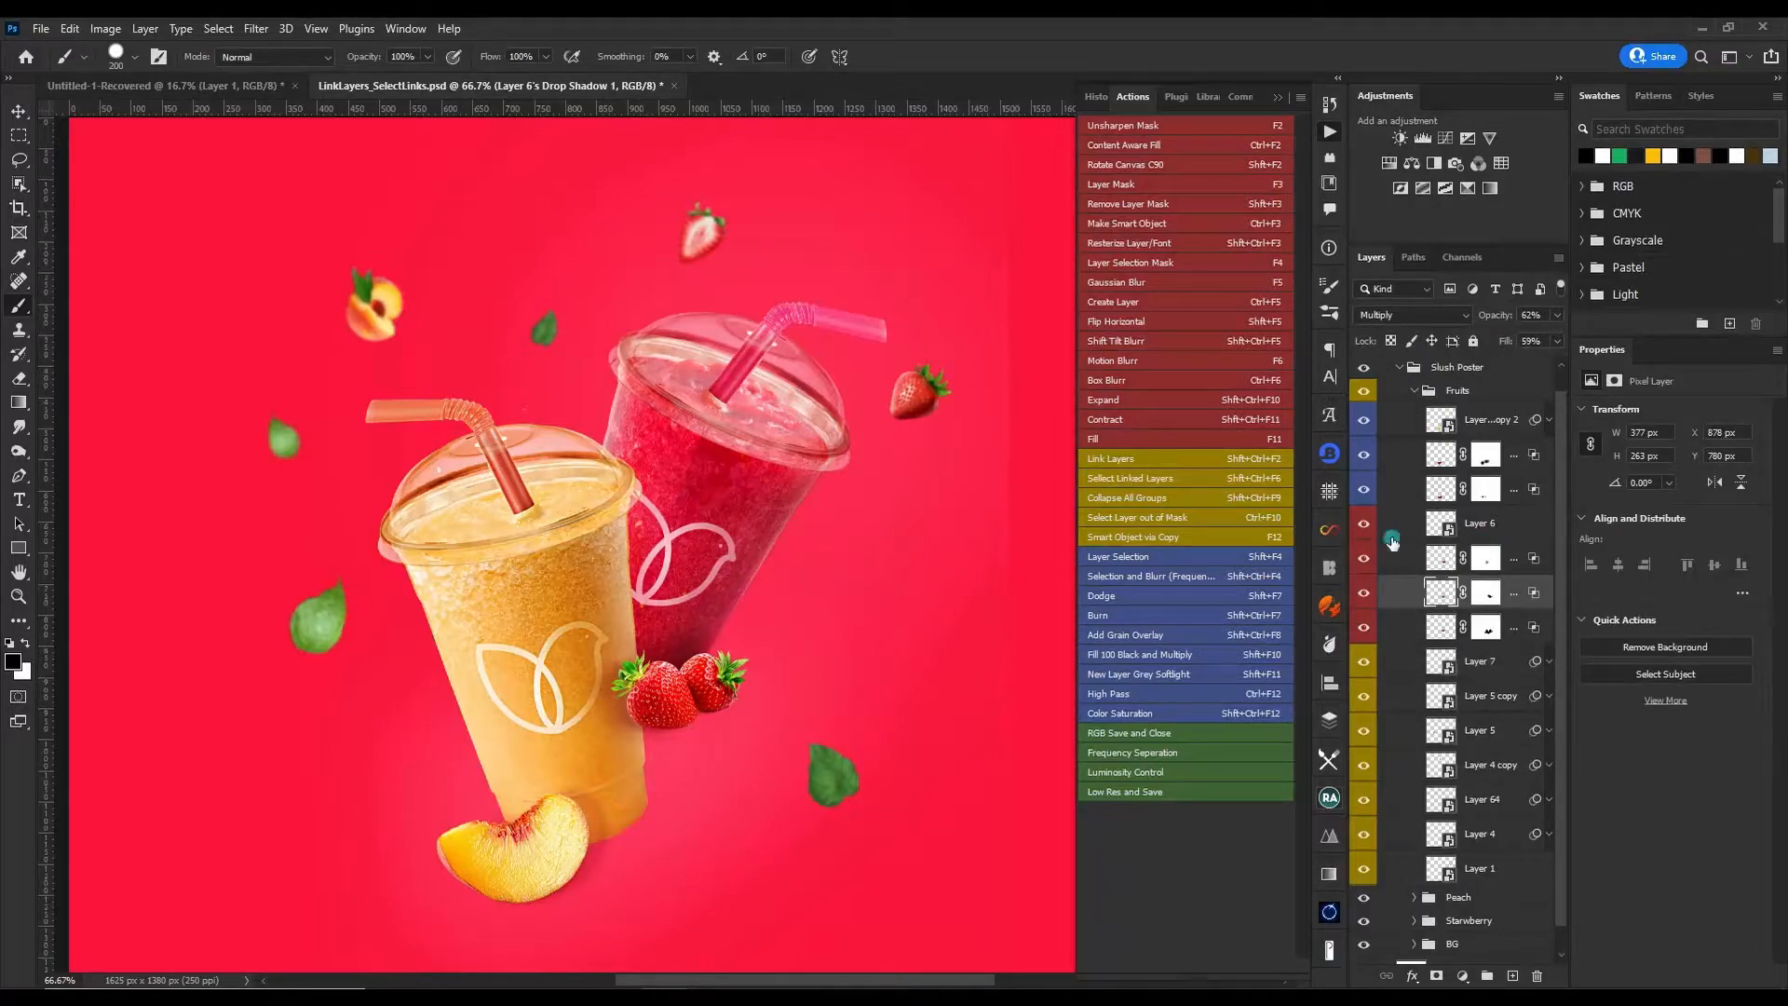
{"action": "left_click", "coordinate": [1404, 731], "text": "ctrl"}
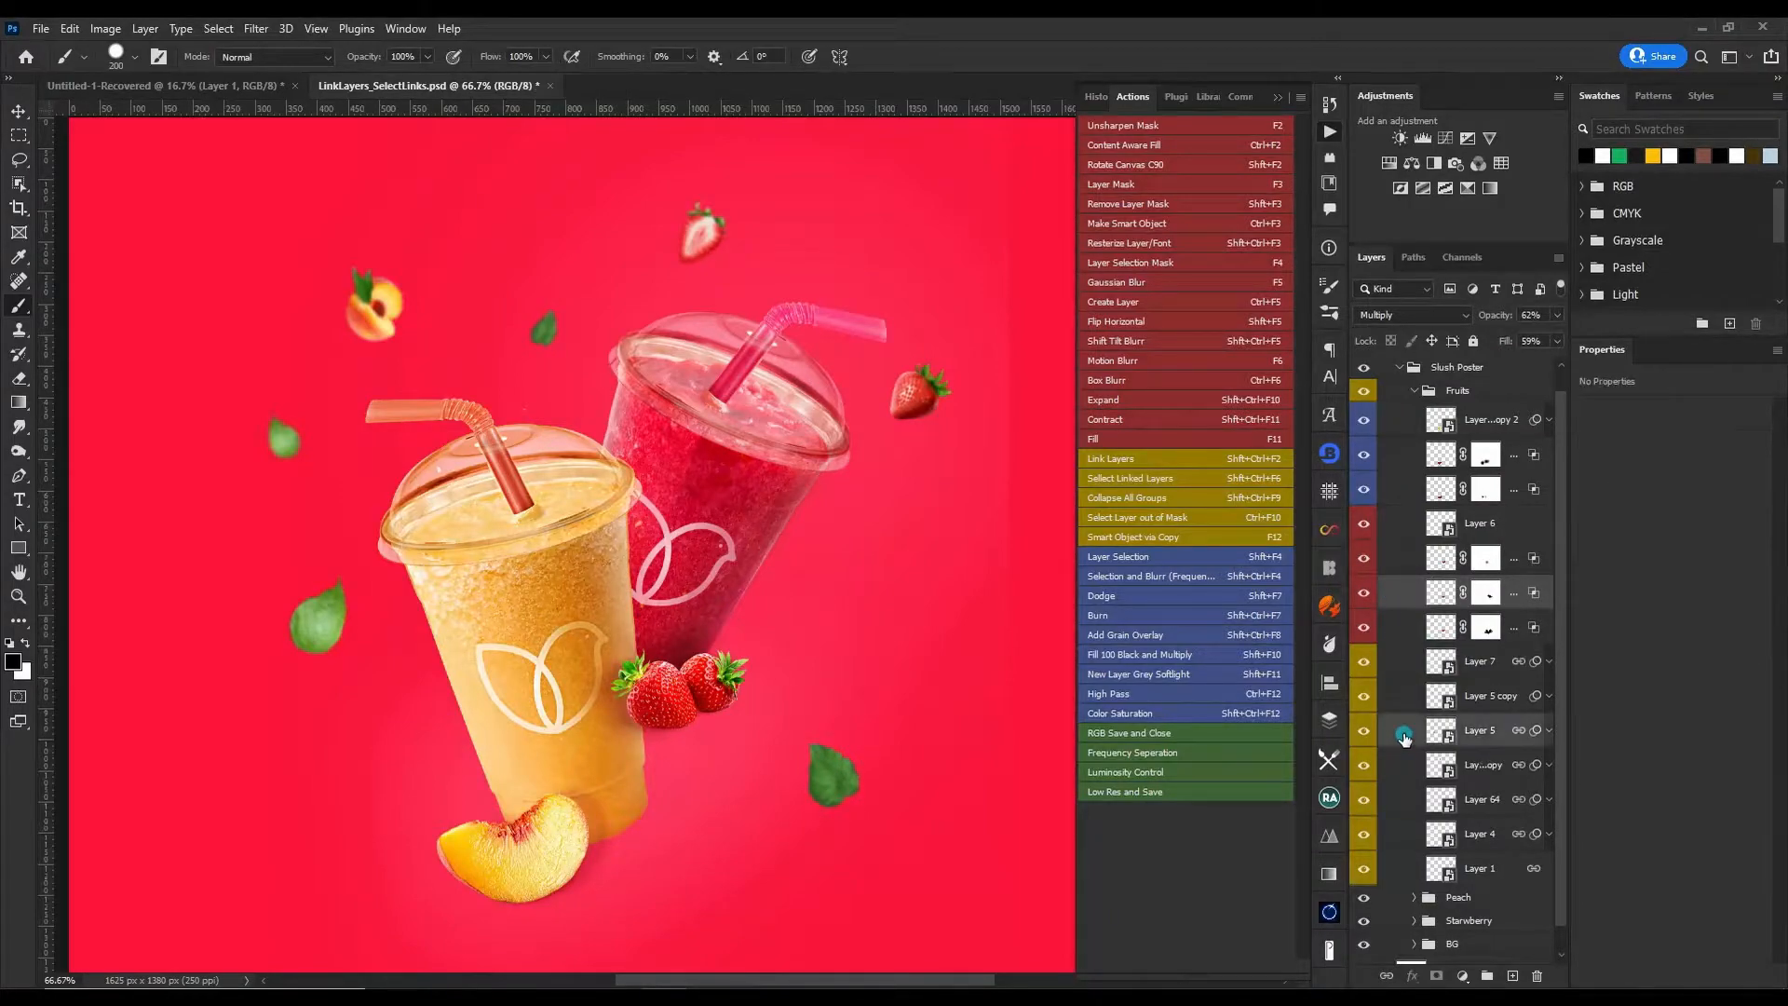
- Go through the layers of the Fruits group one by one to check which of them are linked
{"action": "left_click", "coordinate": [1403, 667]}
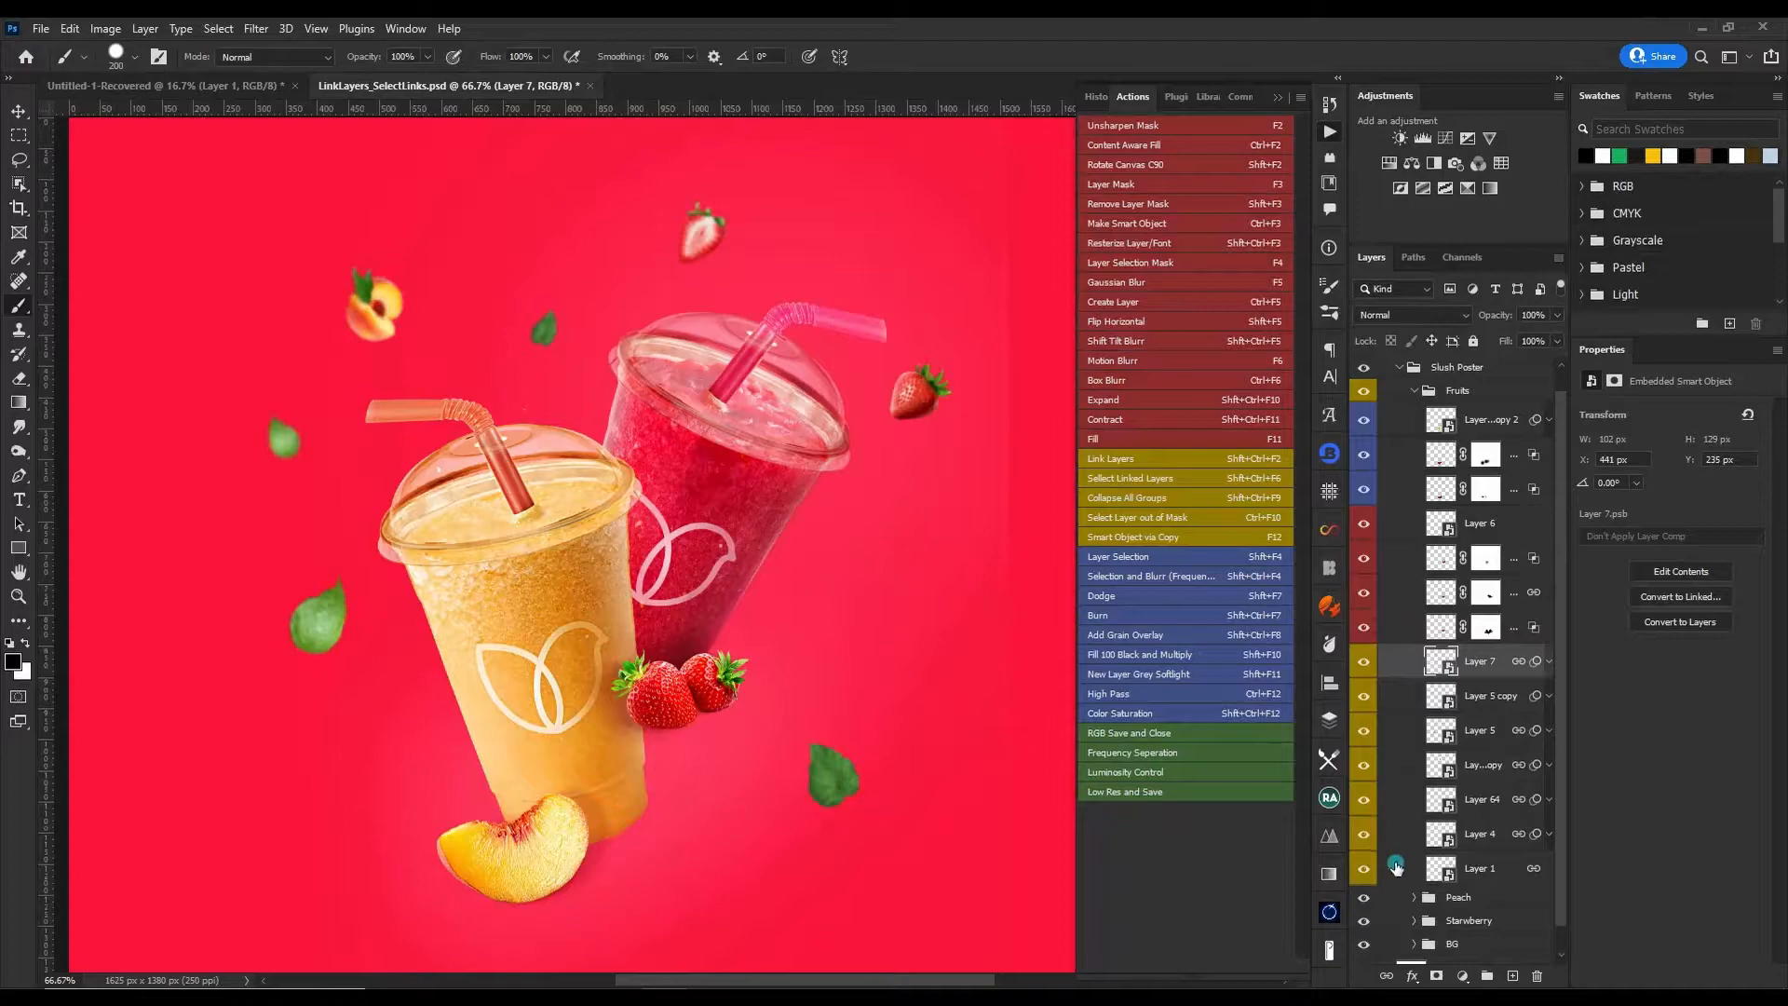
{"action": "left_click", "coordinate": [1395, 869]}
{"action": "left_click", "coordinate": [1395, 835]}
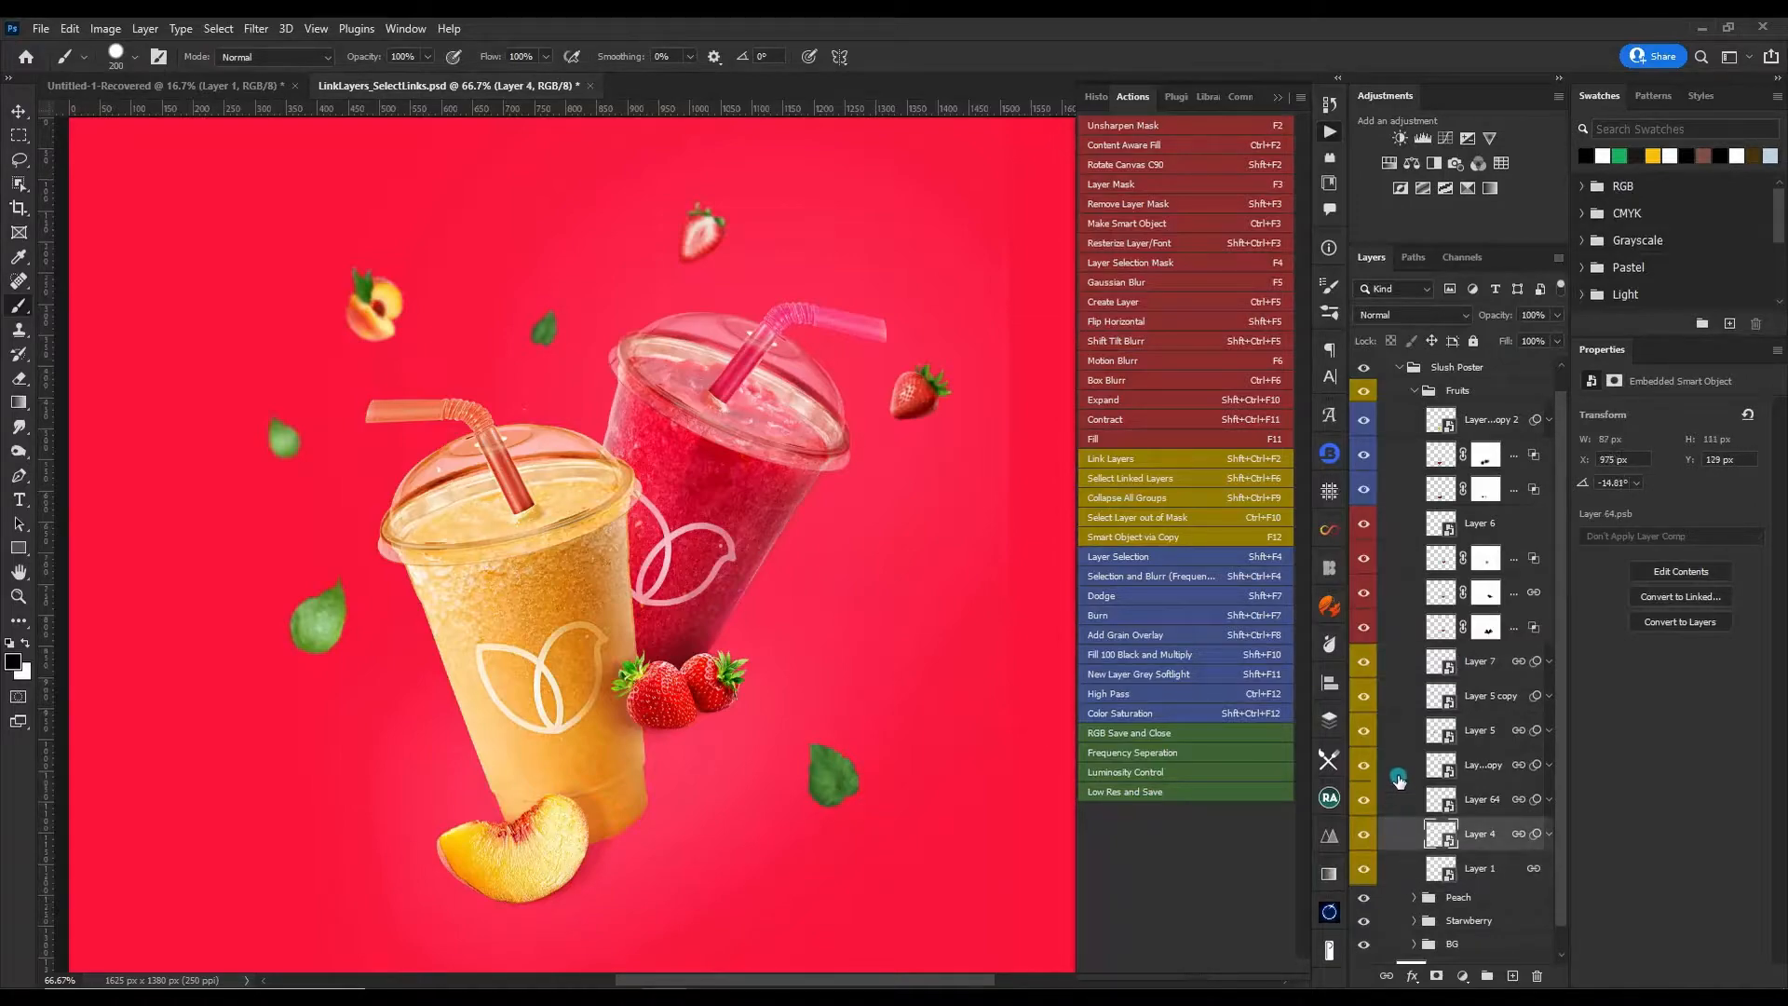
{"action": "left_click", "coordinate": [1395, 799]}
{"action": "left_click", "coordinate": [1396, 765]}
{"action": "left_click", "coordinate": [1395, 729]}
{"action": "left_click", "coordinate": [1397, 693]}
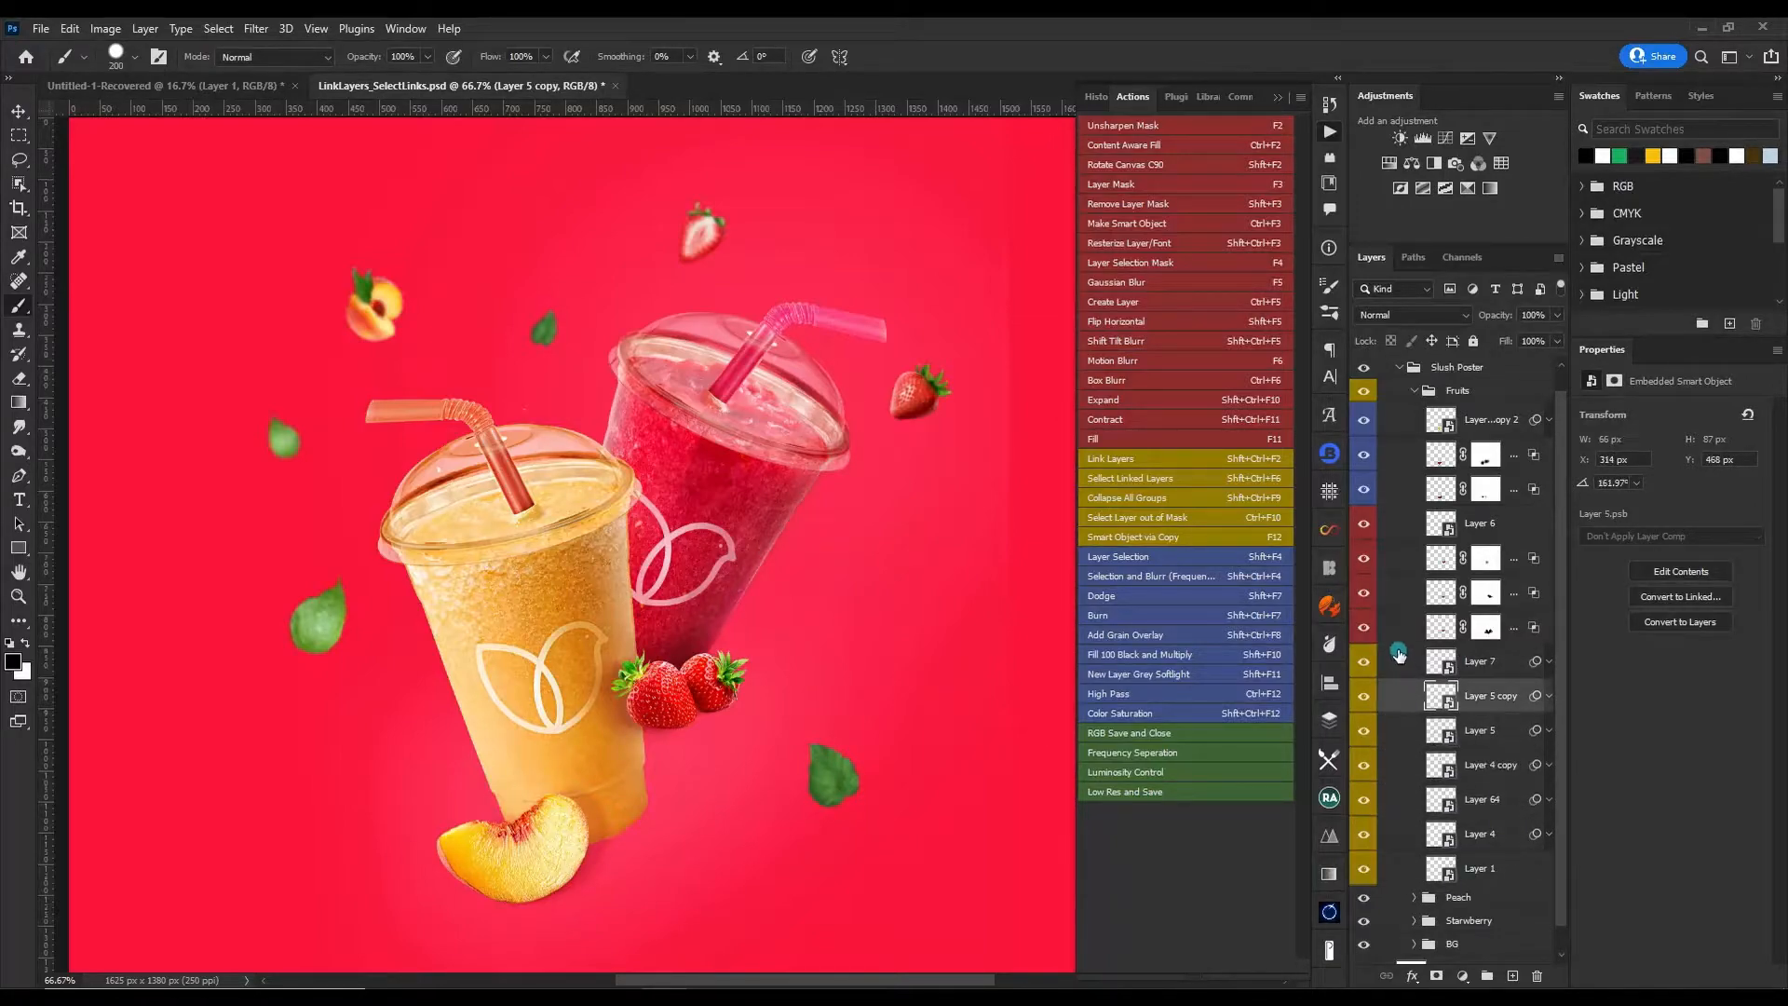
{"action": "left_click", "coordinate": [1397, 656]}
{"action": "left_click", "coordinate": [1394, 626]}
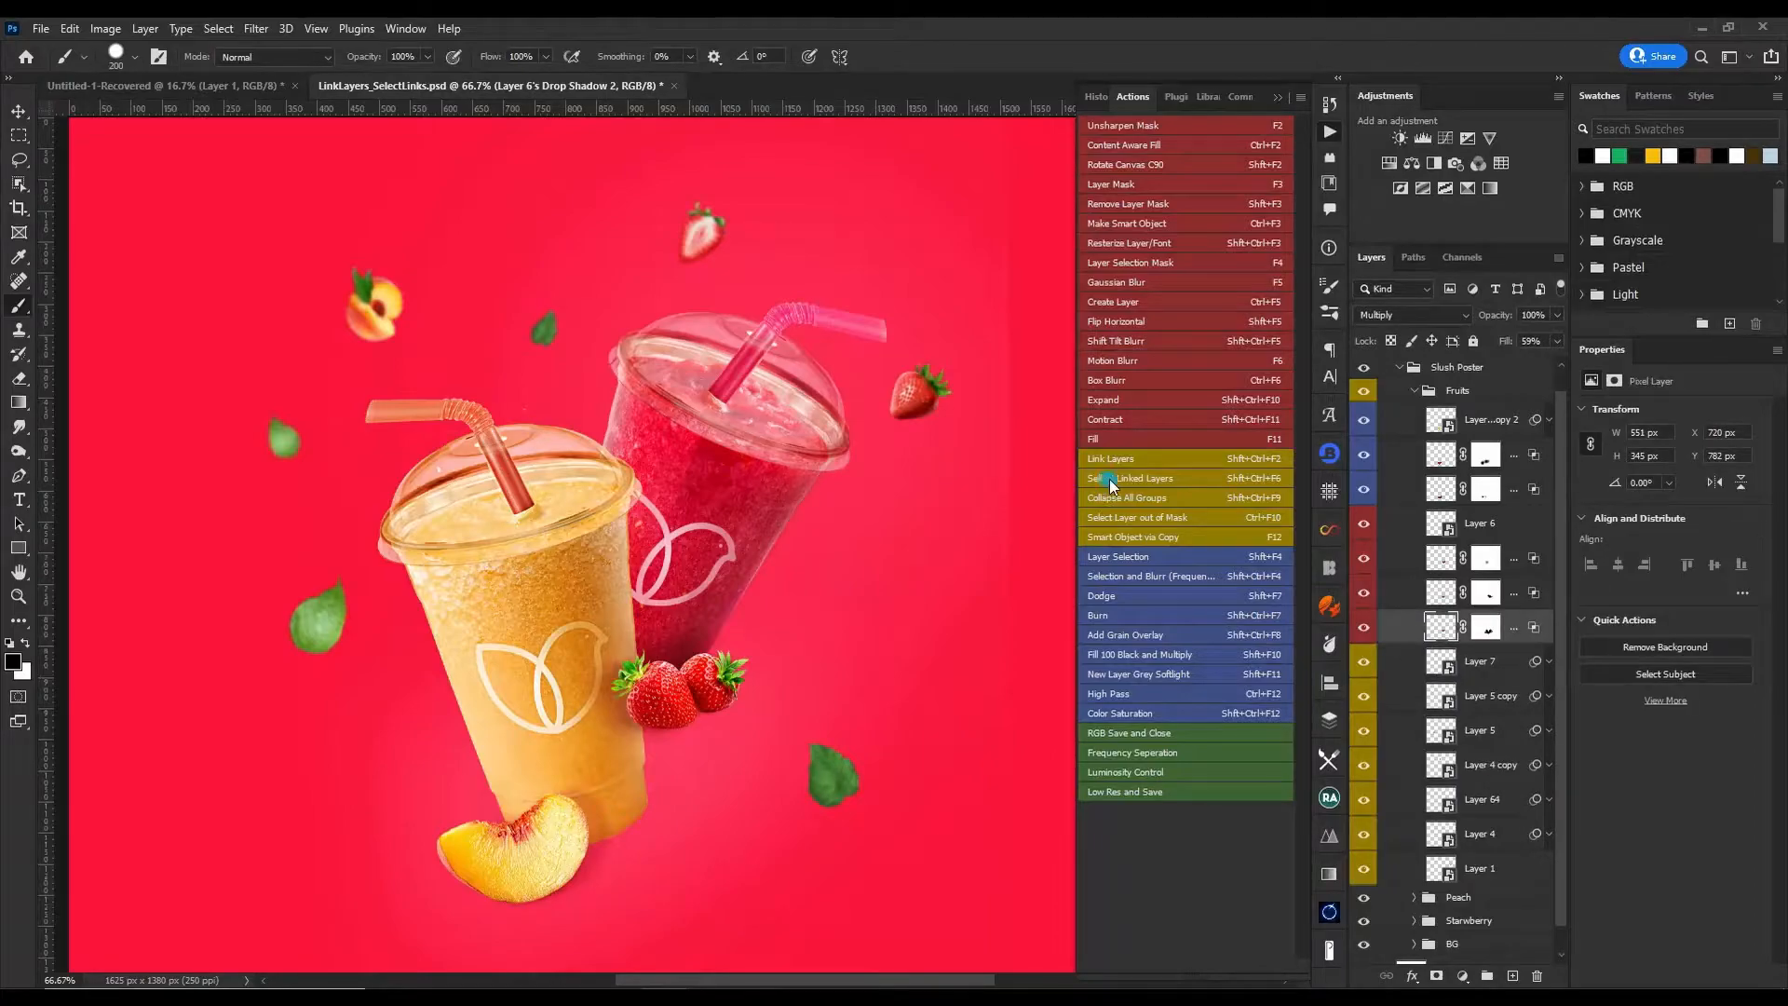
- Select all layers linked to Layer 64 and bring them to the front of the Fruits group
{"action": "left_click", "coordinate": [1397, 801]}
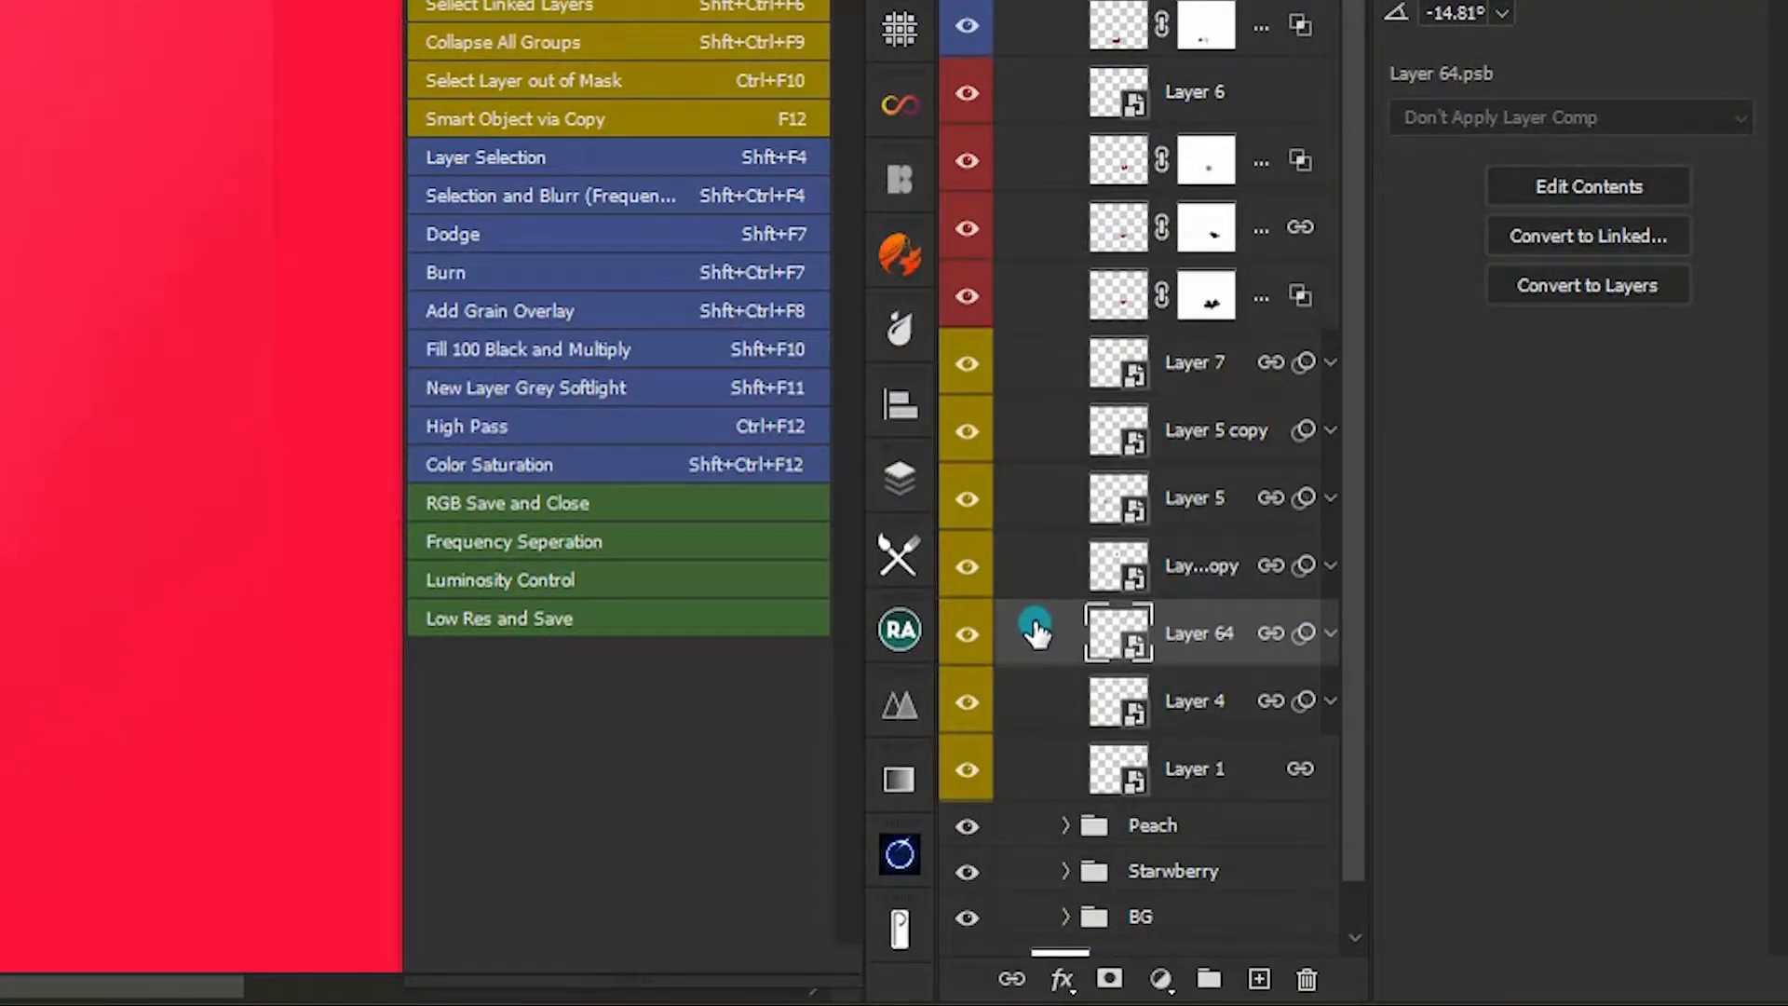
{"action": "key", "text": "ctrl+shift+F6"}
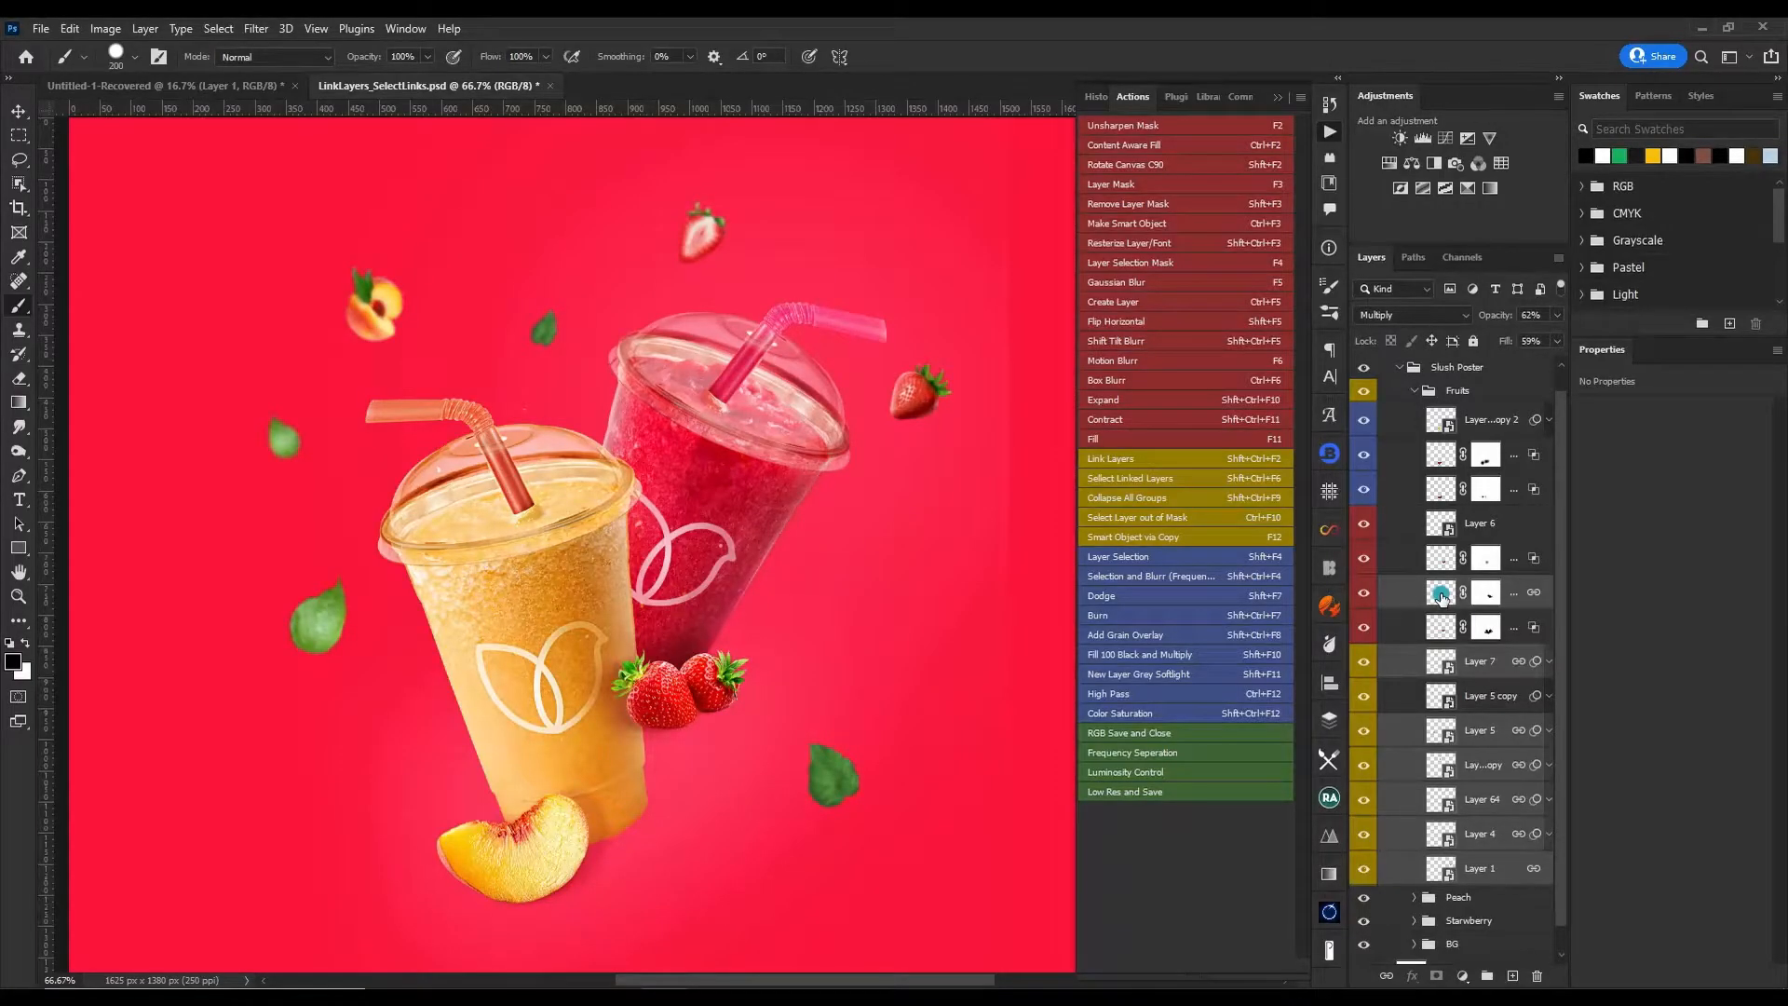
{"action": "key", "text": "ctrl+shift+bracketright"}
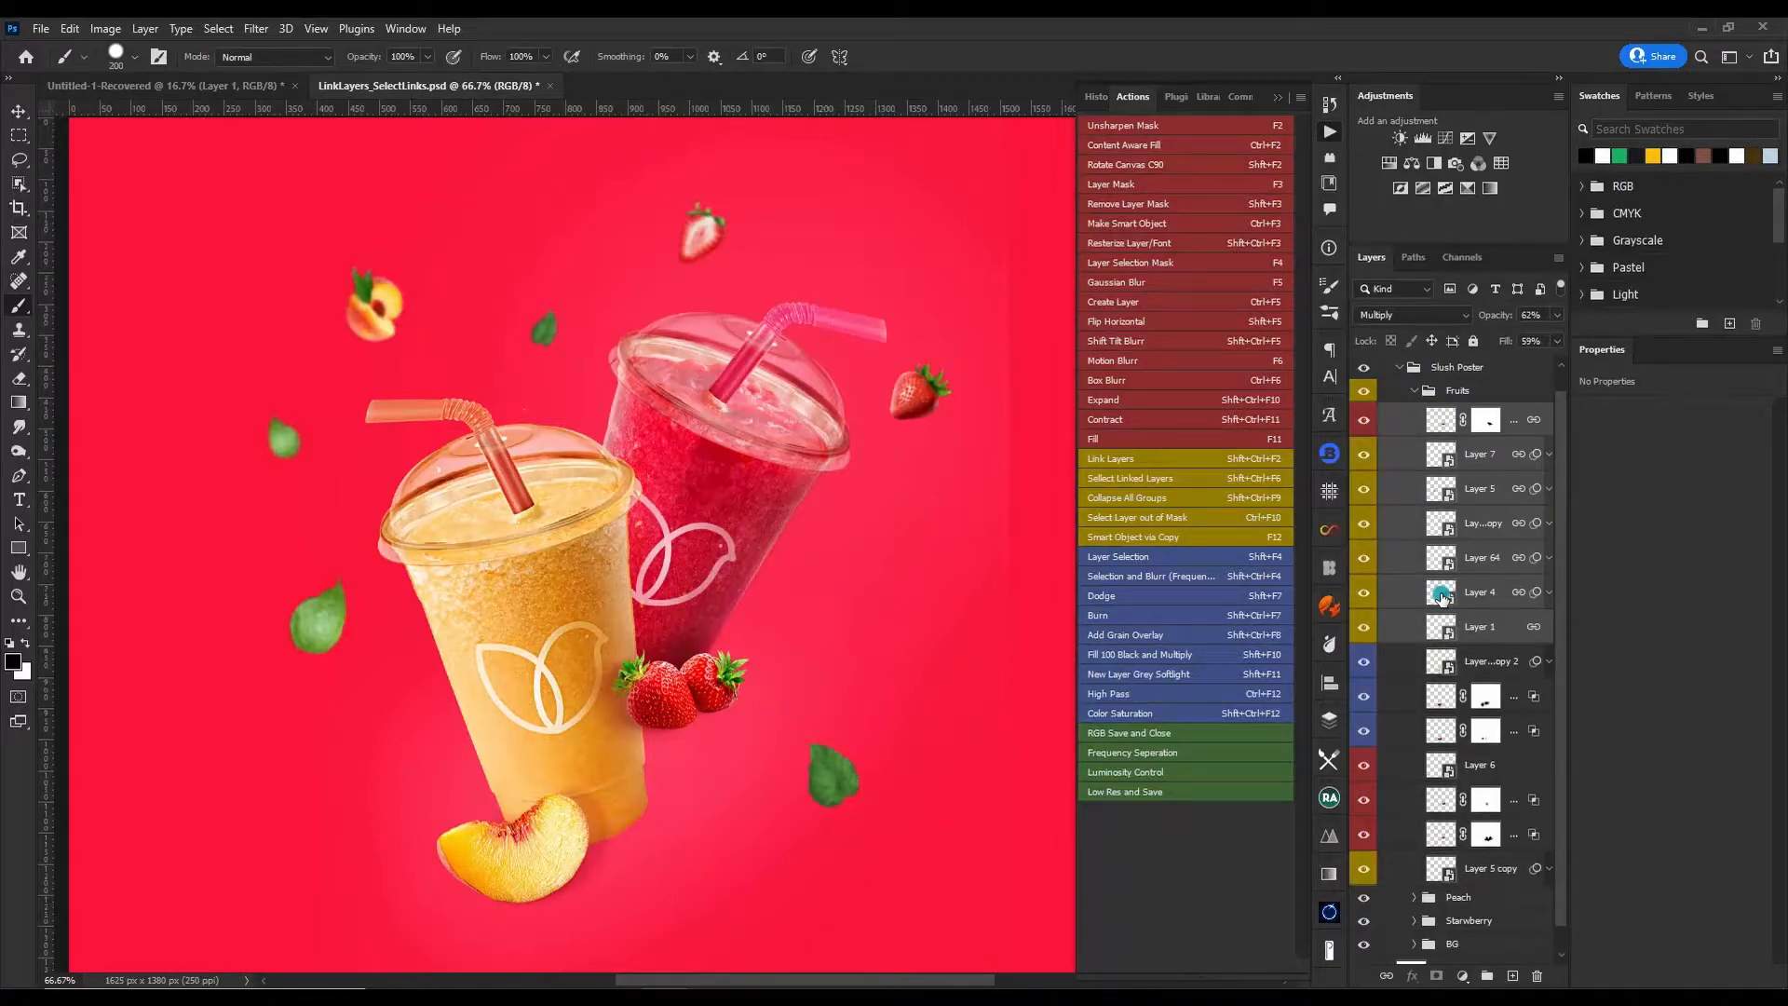
- Group the selected linked layers and move the new group out of Fruits, directly above it
{"action": "key", "text": "ctrl+g"}
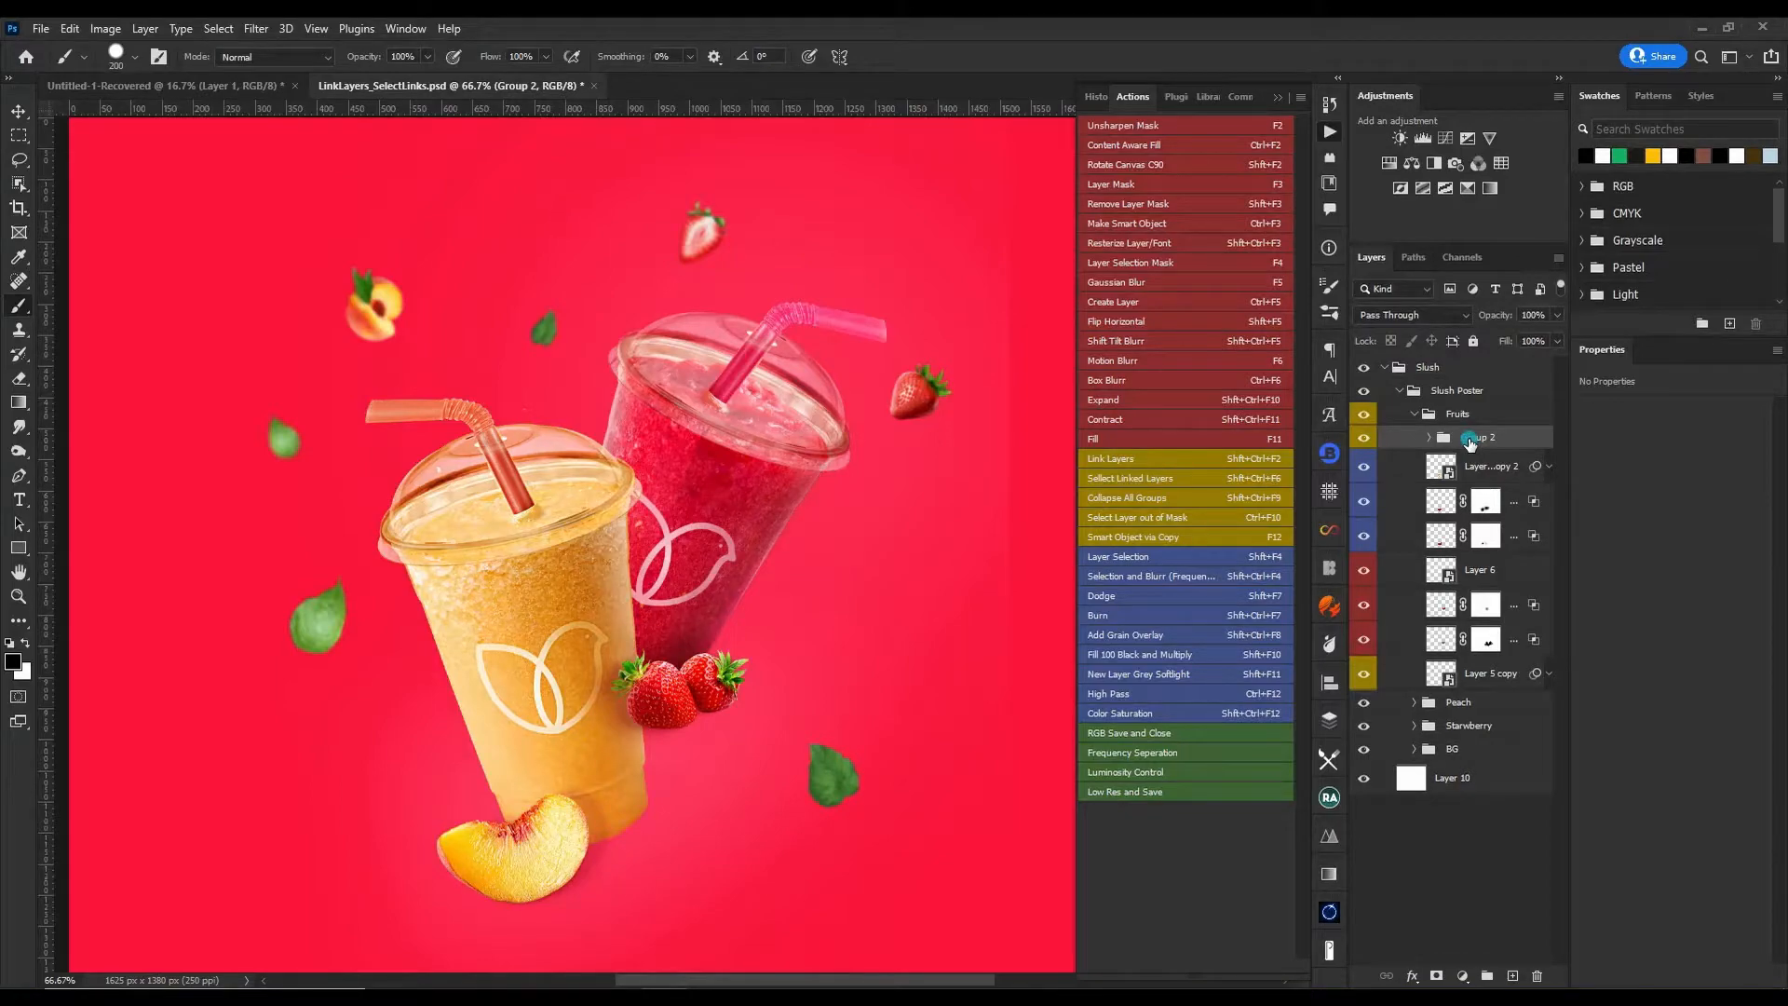
{"action": "key", "text": "ctrl+bracketright"}
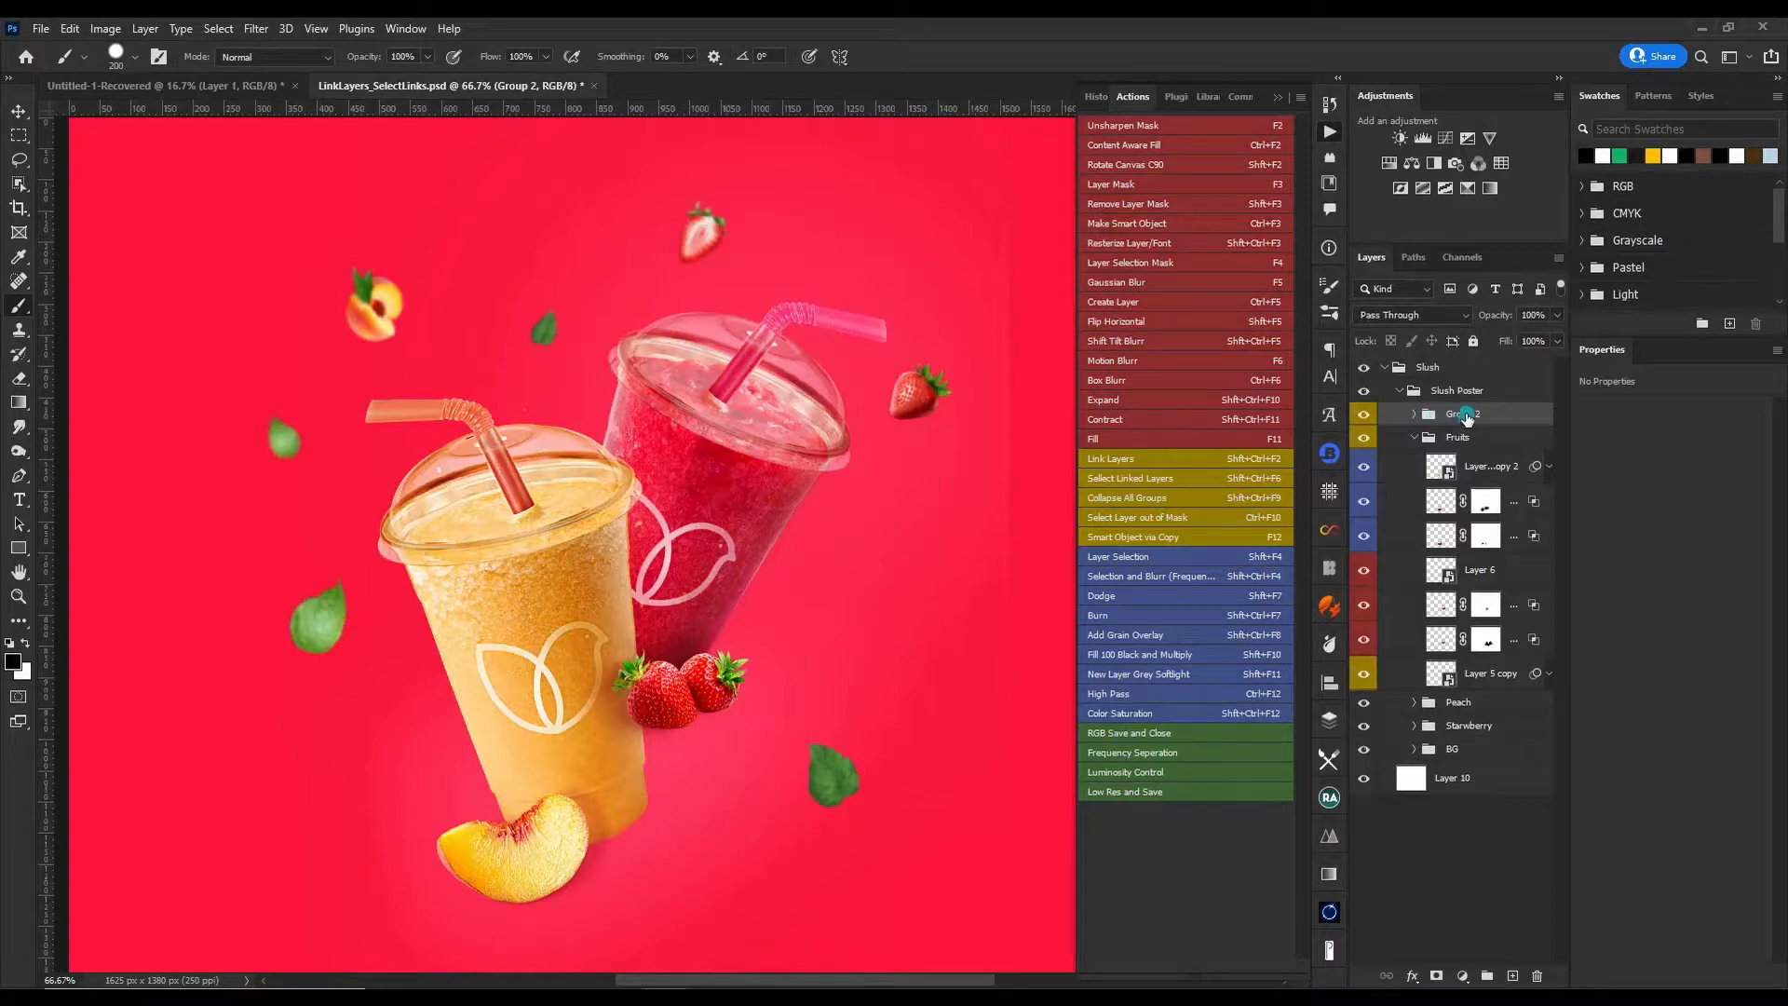
{"action": "double_click", "coordinate": [1454, 415]}
{"action": "key", "text": "Return"}
- Expand the Peach, Starwberry and BG groups to show their layers
{"action": "left_click", "coordinate": [1411, 705]}
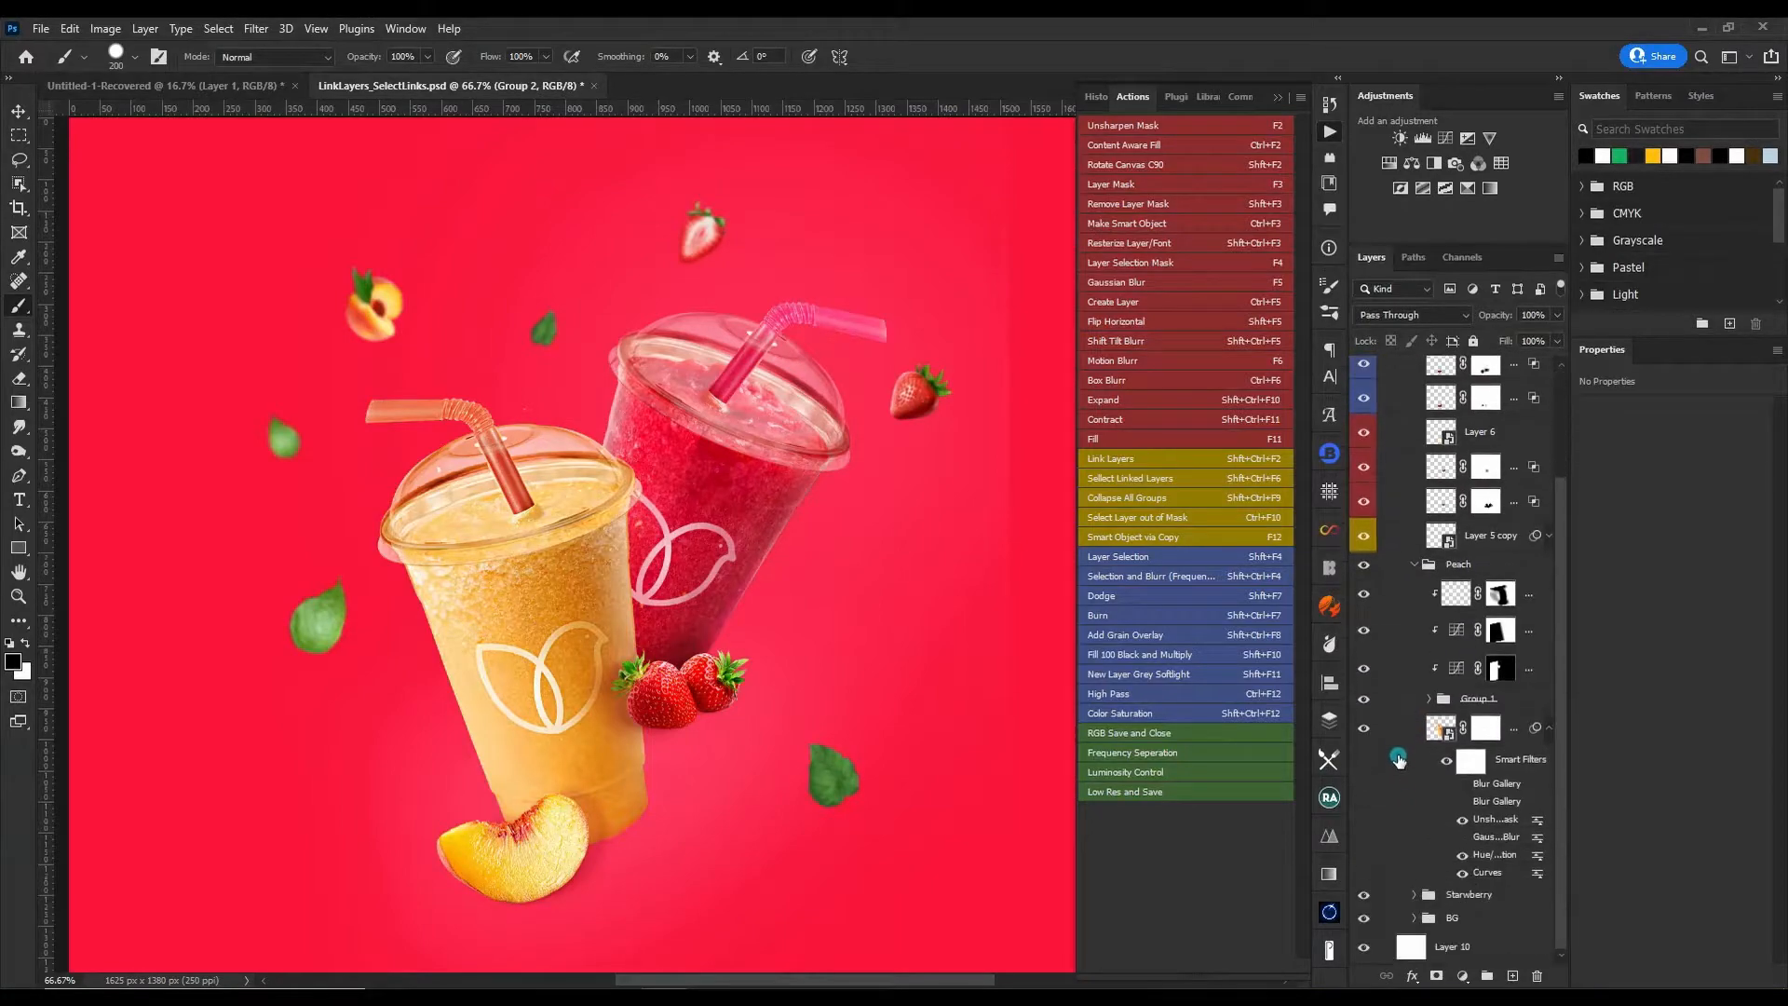
{"action": "left_click", "coordinate": [1414, 895]}
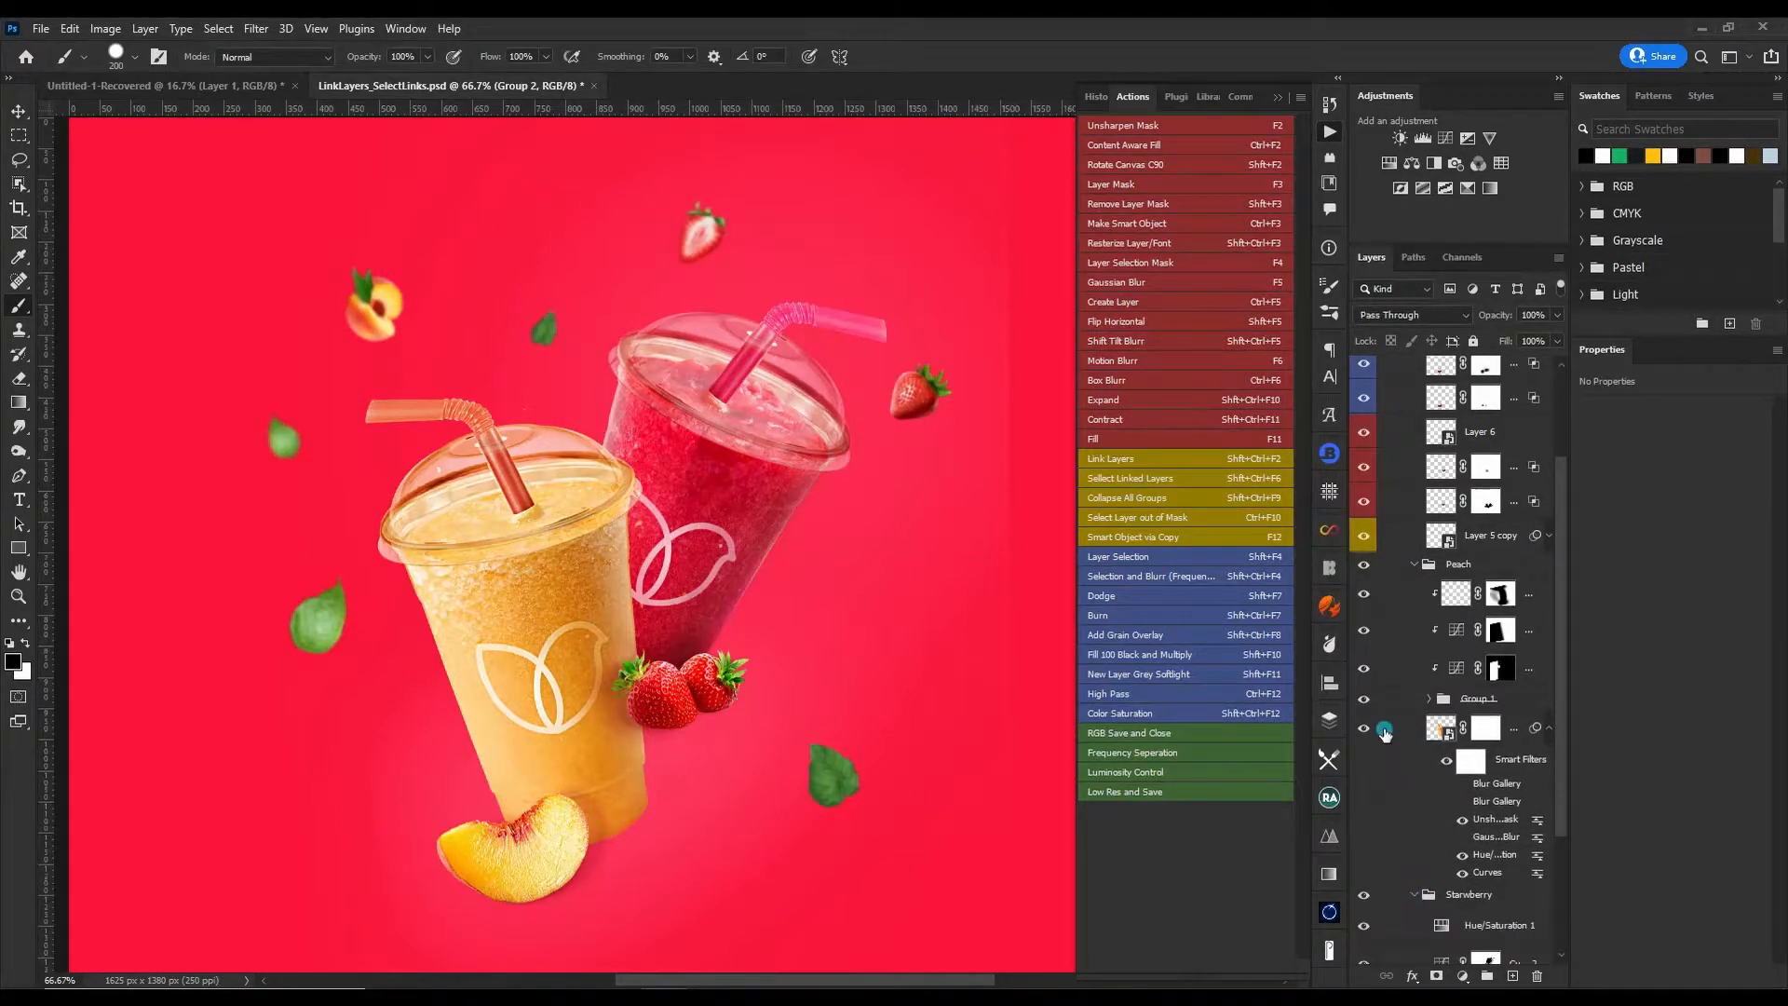
{"action": "scroll", "coordinate": [1382, 727], "scroll_direction": "down", "scroll_amount": 3}
{"action": "scroll", "coordinate": [1382, 722], "scroll_direction": "down", "scroll_amount": 1}
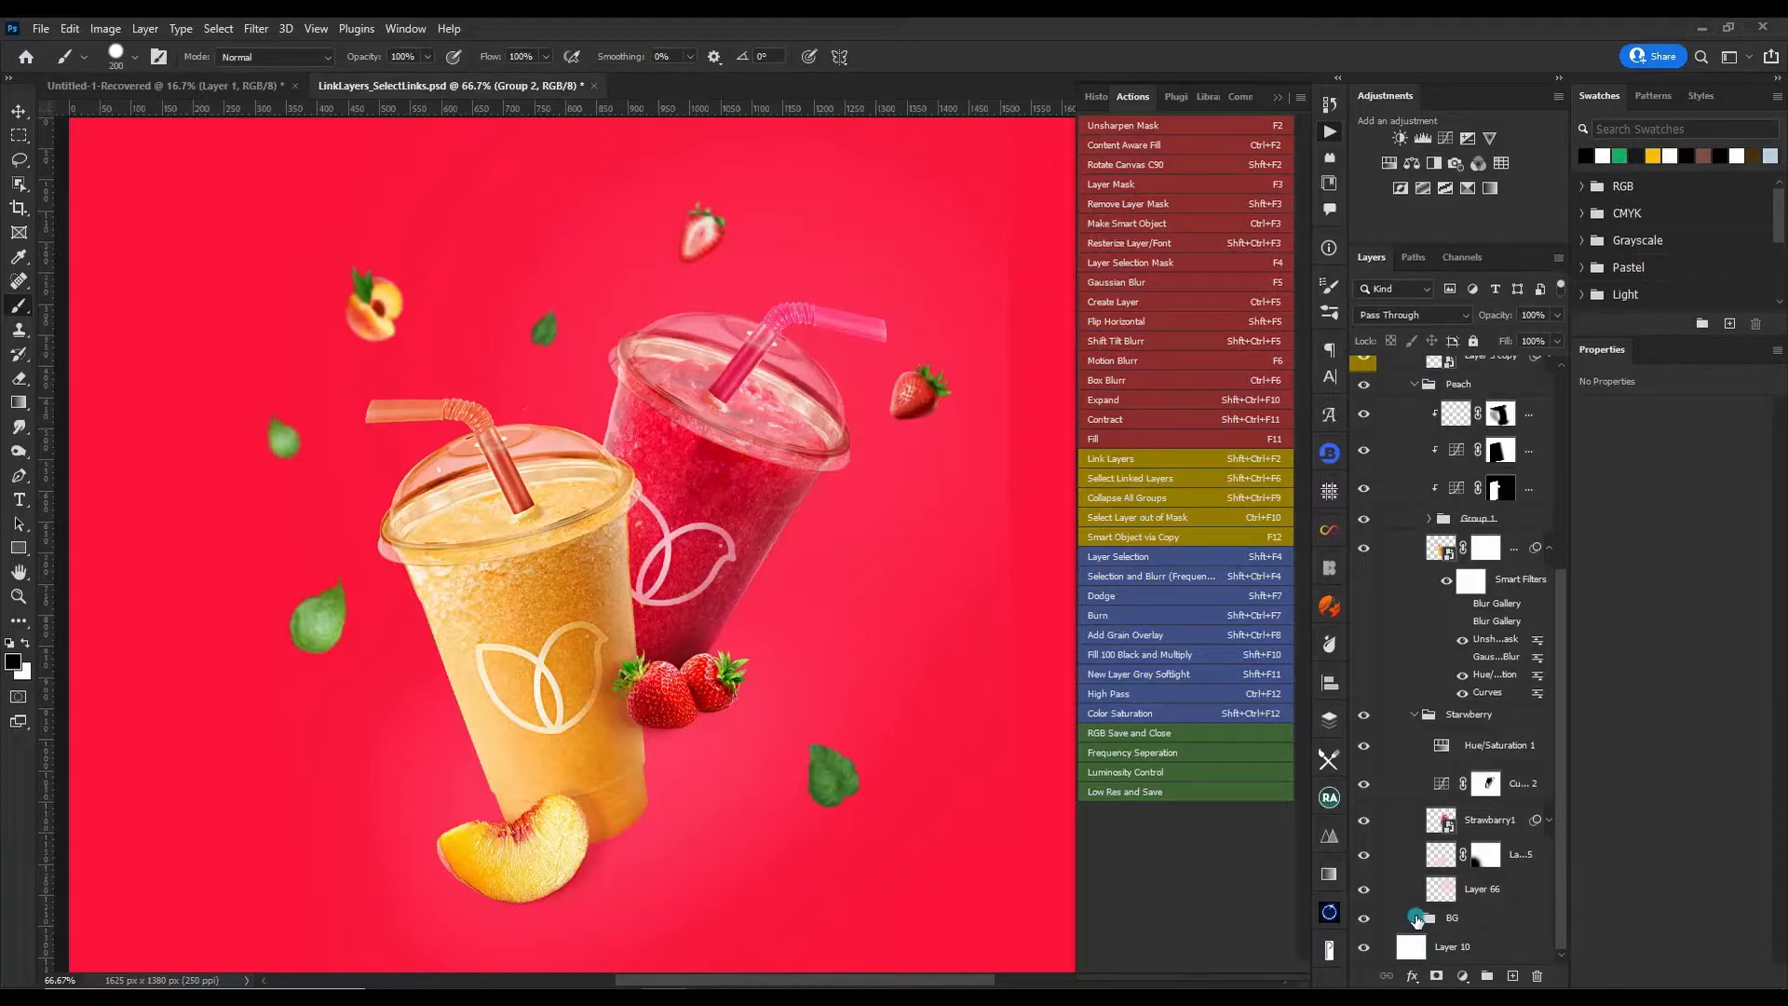
{"action": "left_click", "coordinate": [1414, 919]}
{"action": "scroll", "coordinate": [1400, 773], "scroll_direction": "down", "scroll_amount": 2}
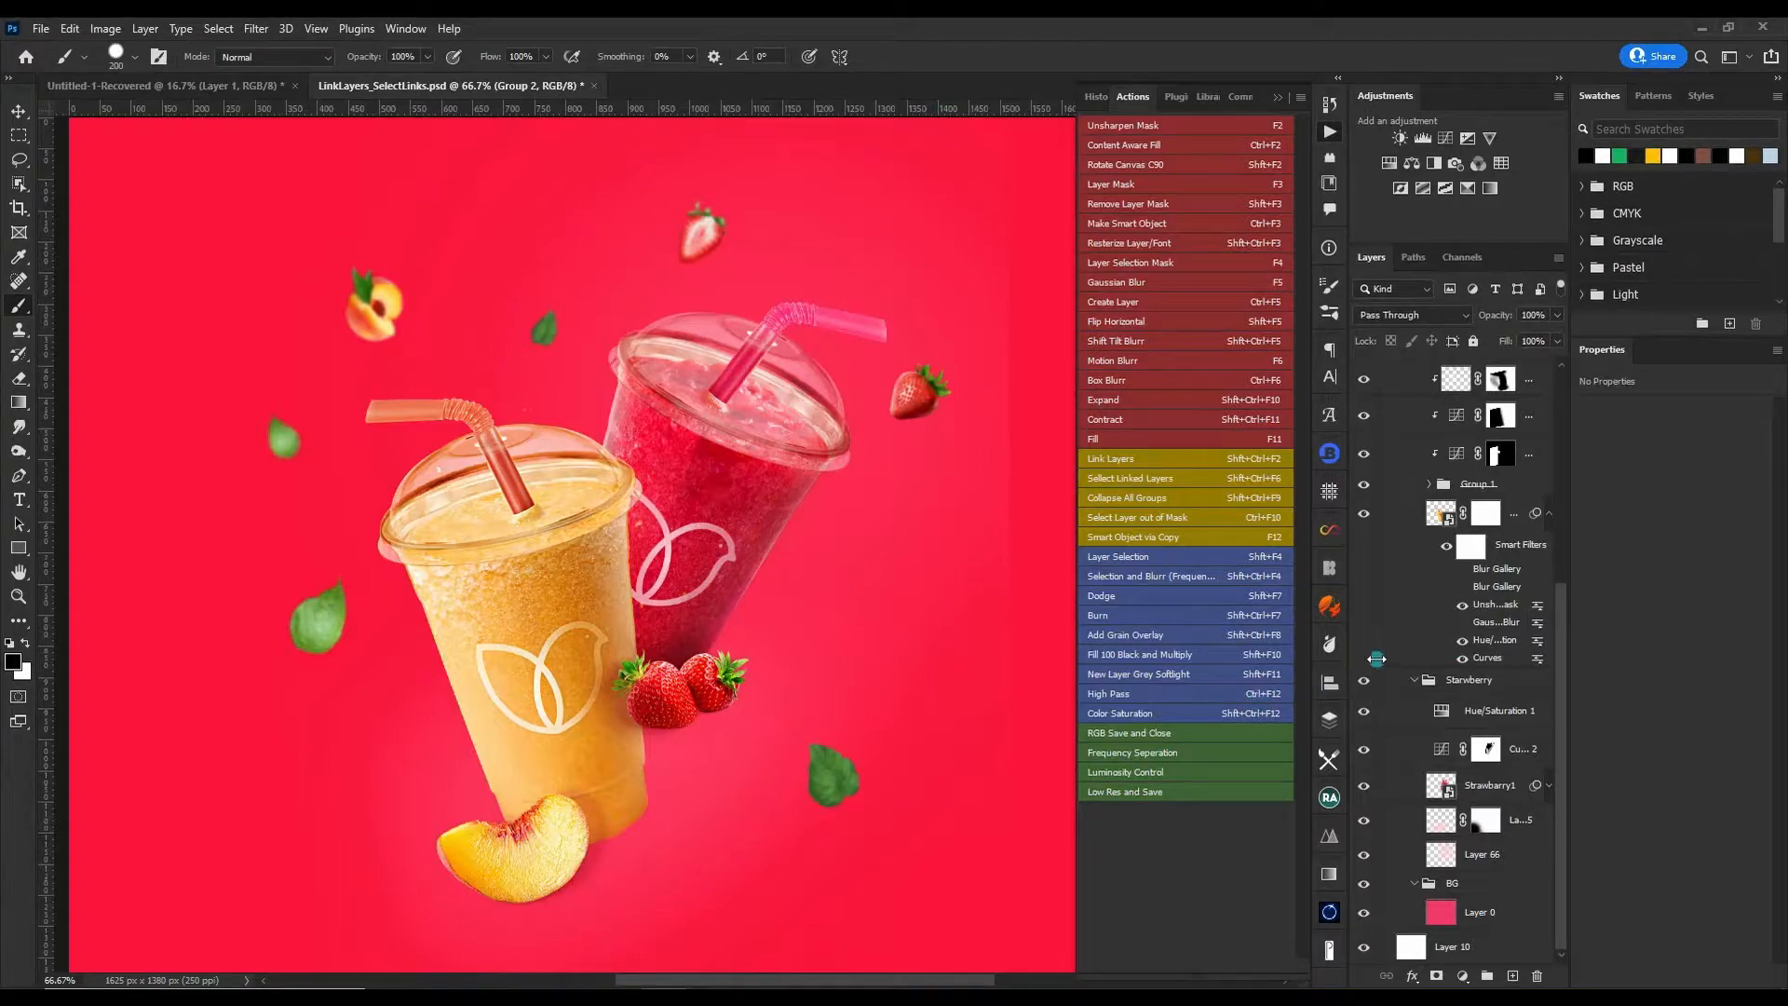
- Collapse all layer groups in the document at once with the Collapse All Groups action
{"action": "scroll", "coordinate": [1428, 518], "scroll_direction": "up", "scroll_amount": 3}
{"action": "scroll", "coordinate": [1428, 518], "scroll_direction": "up", "scroll_amount": 3}
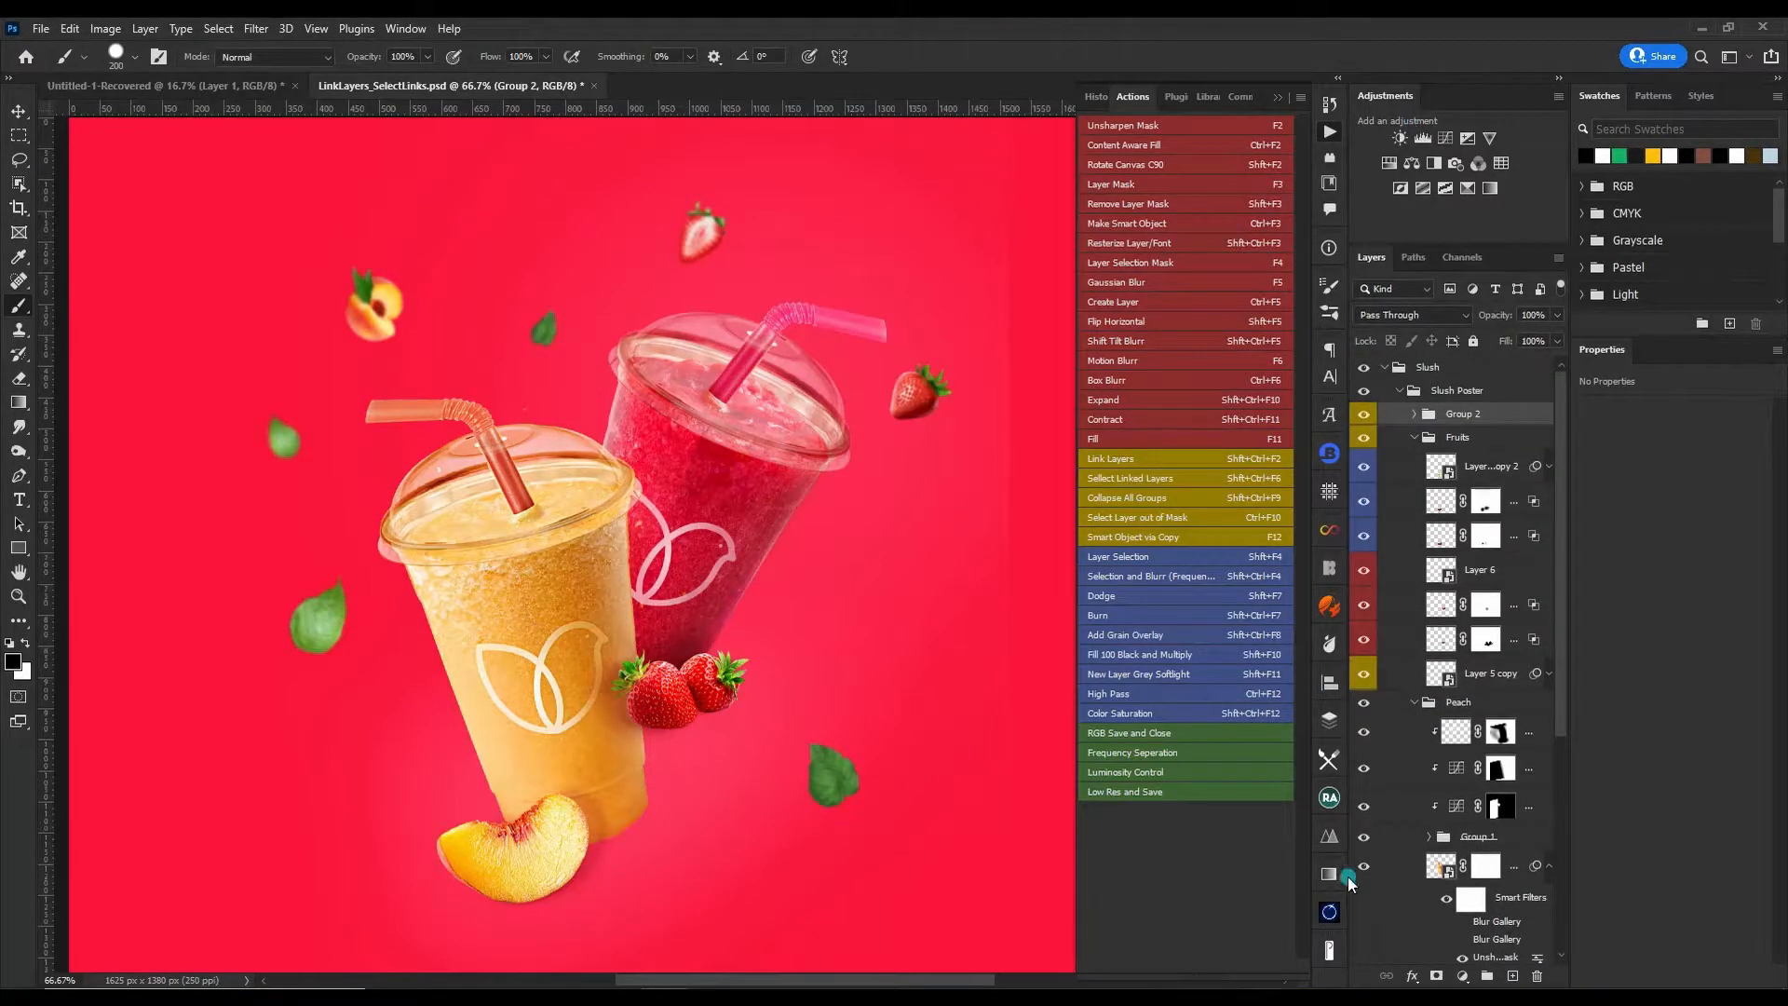
{"action": "scroll", "coordinate": [1469, 585], "scroll_direction": "down", "scroll_amount": 5}
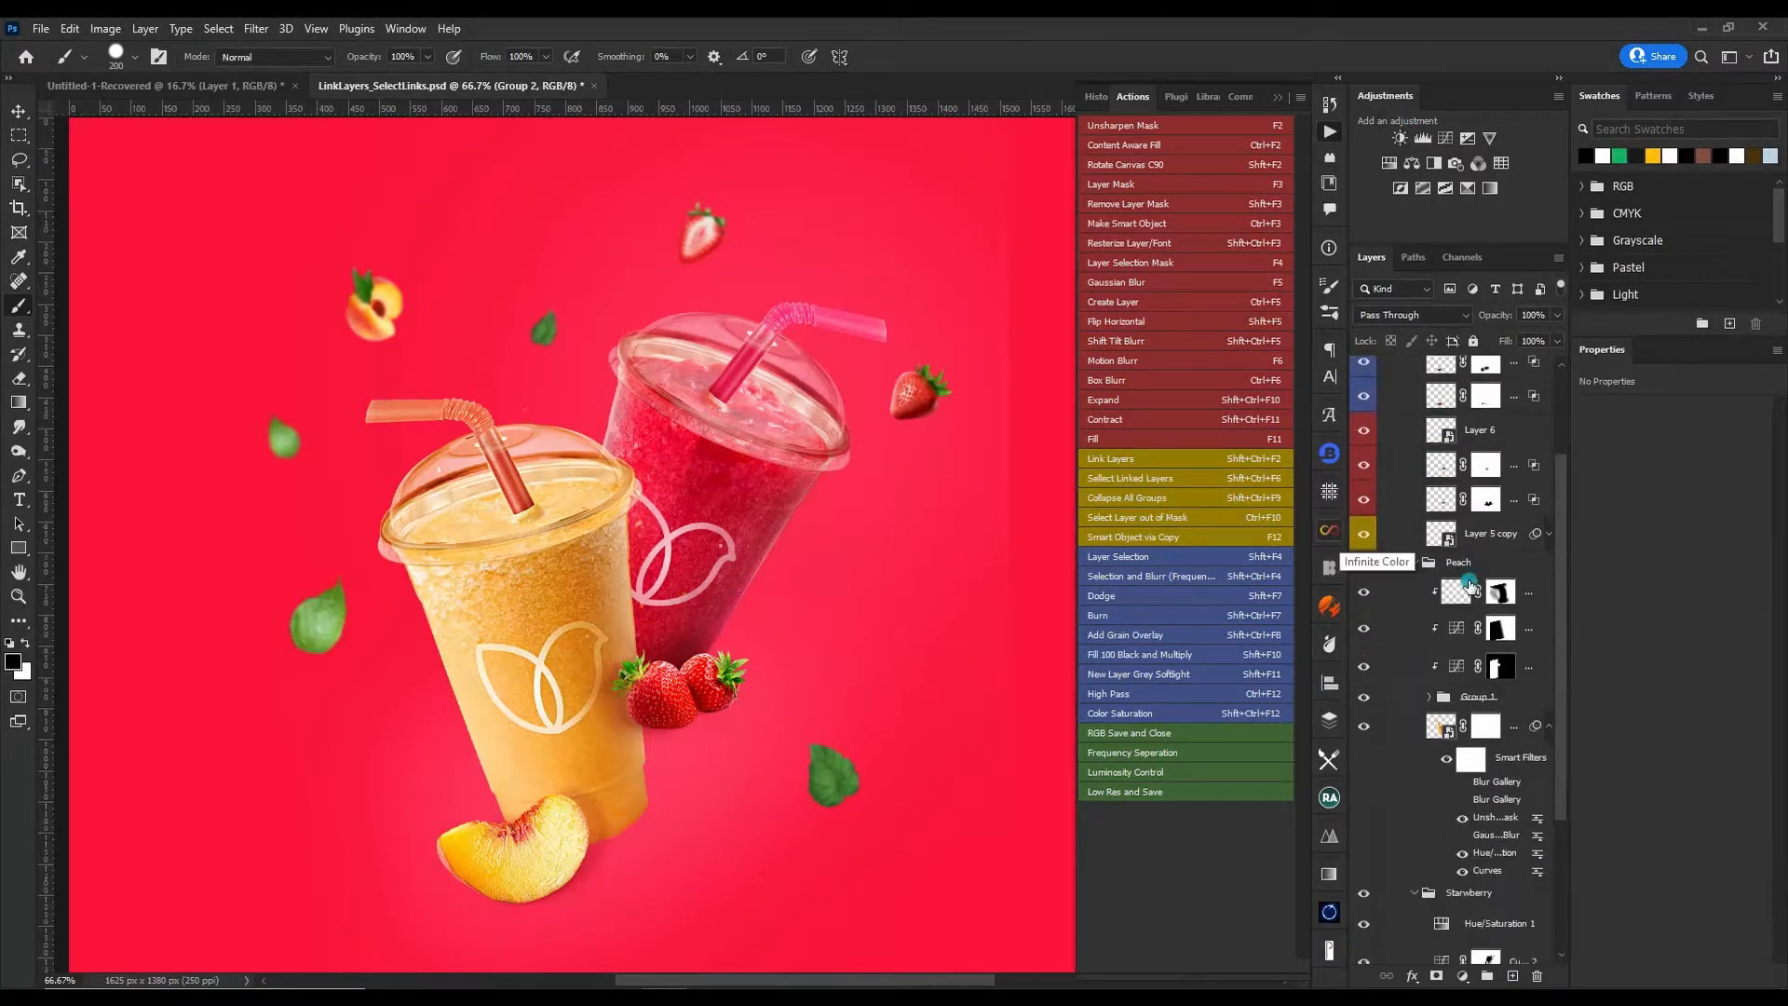
{"action": "scroll", "coordinate": [1470, 585], "scroll_direction": "down", "scroll_amount": 1}
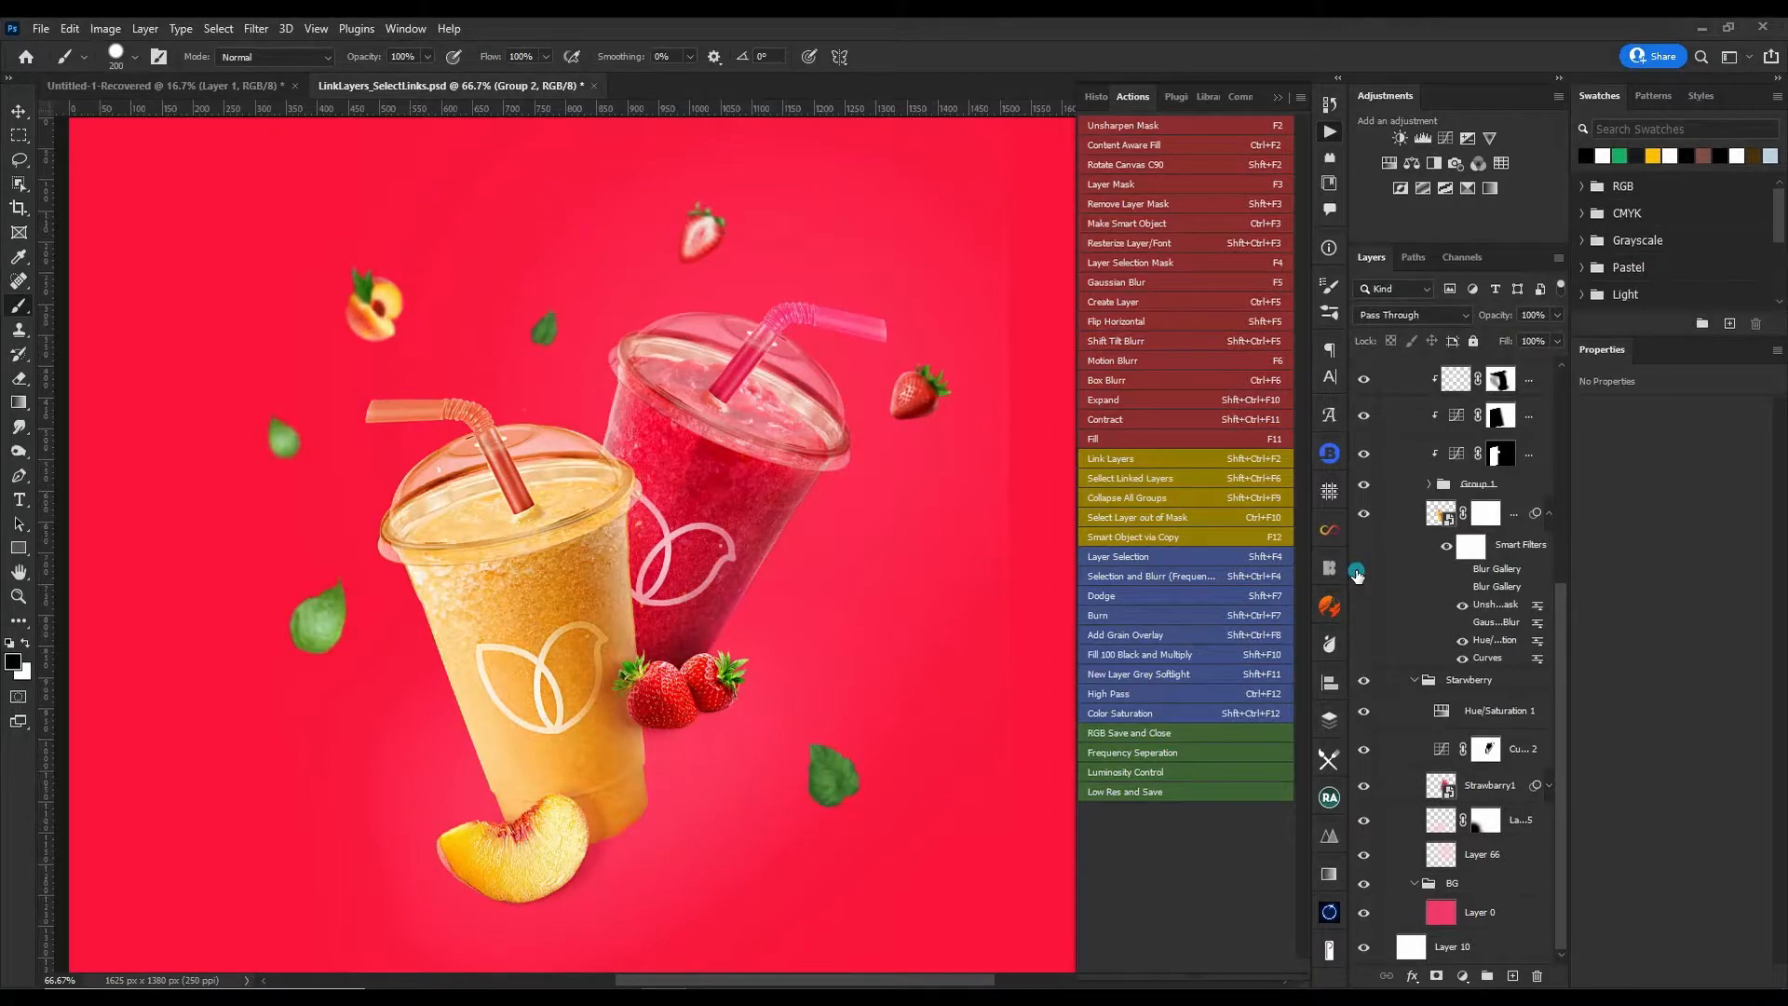
{"action": "key", "text": "shift+ctrl+F9"}
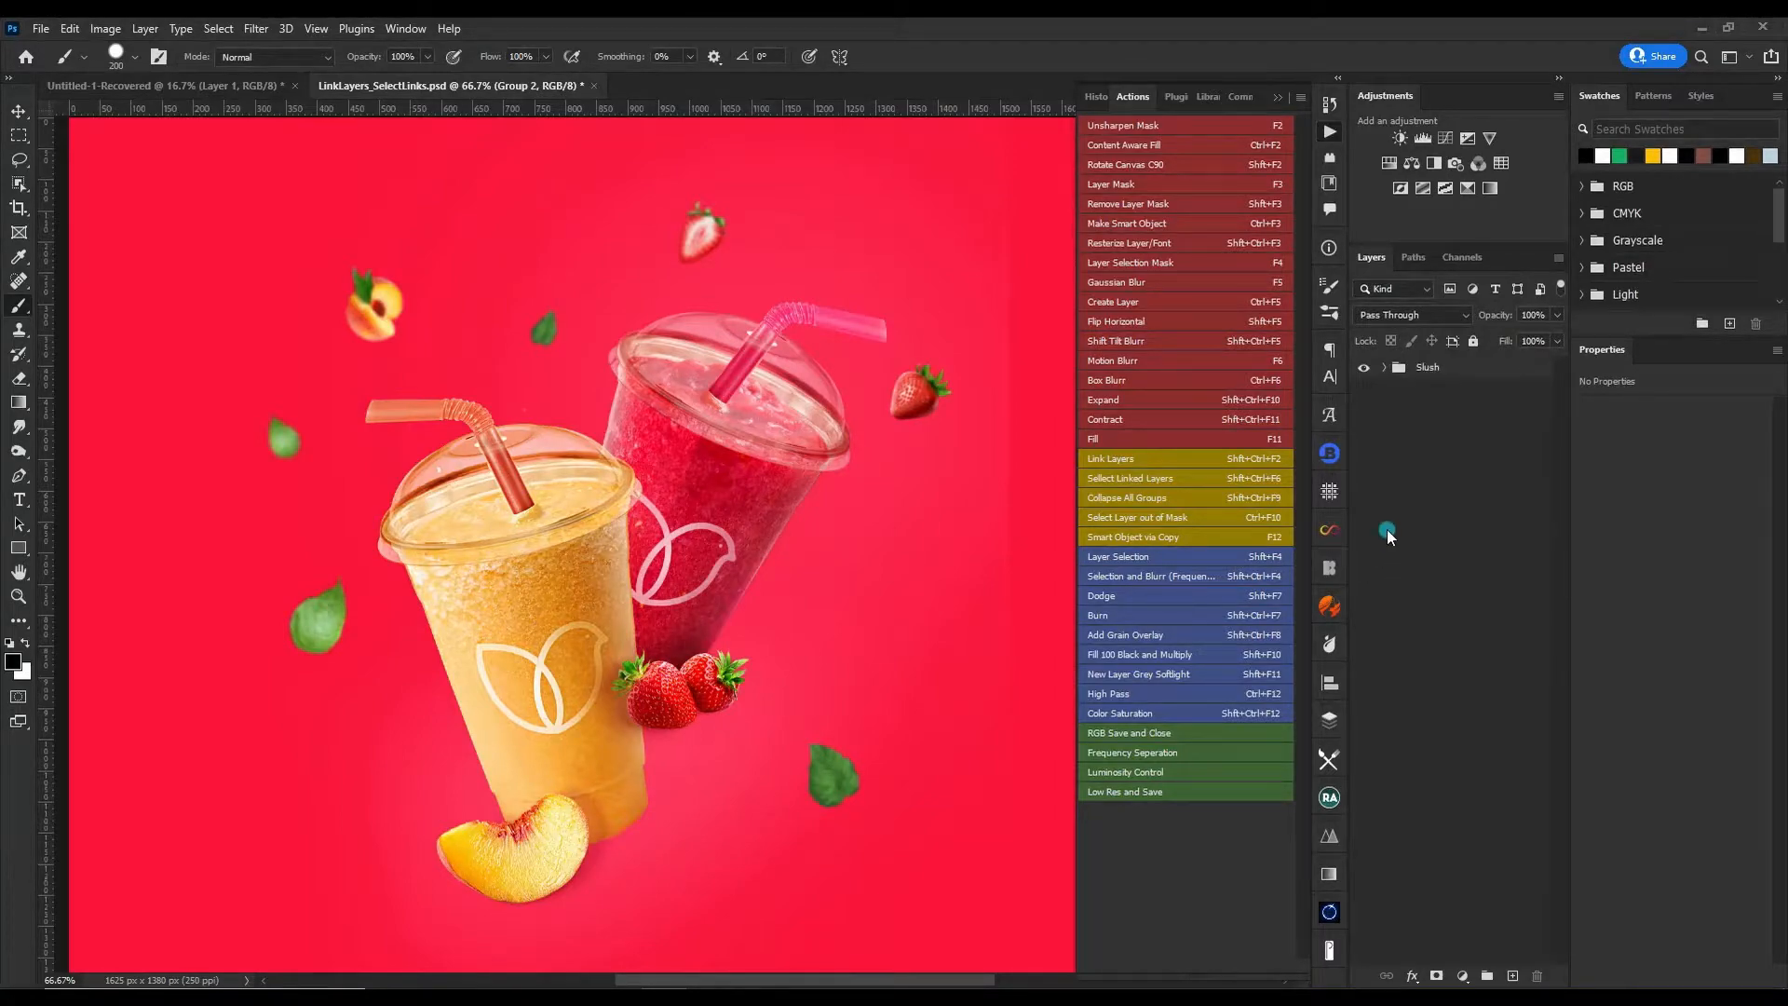
- Expand the Slush, Slush Poster and Peach groups and activate the mask of Layer 3, the uppermost layer in Peach
{"action": "left_click", "coordinate": [1386, 368]}
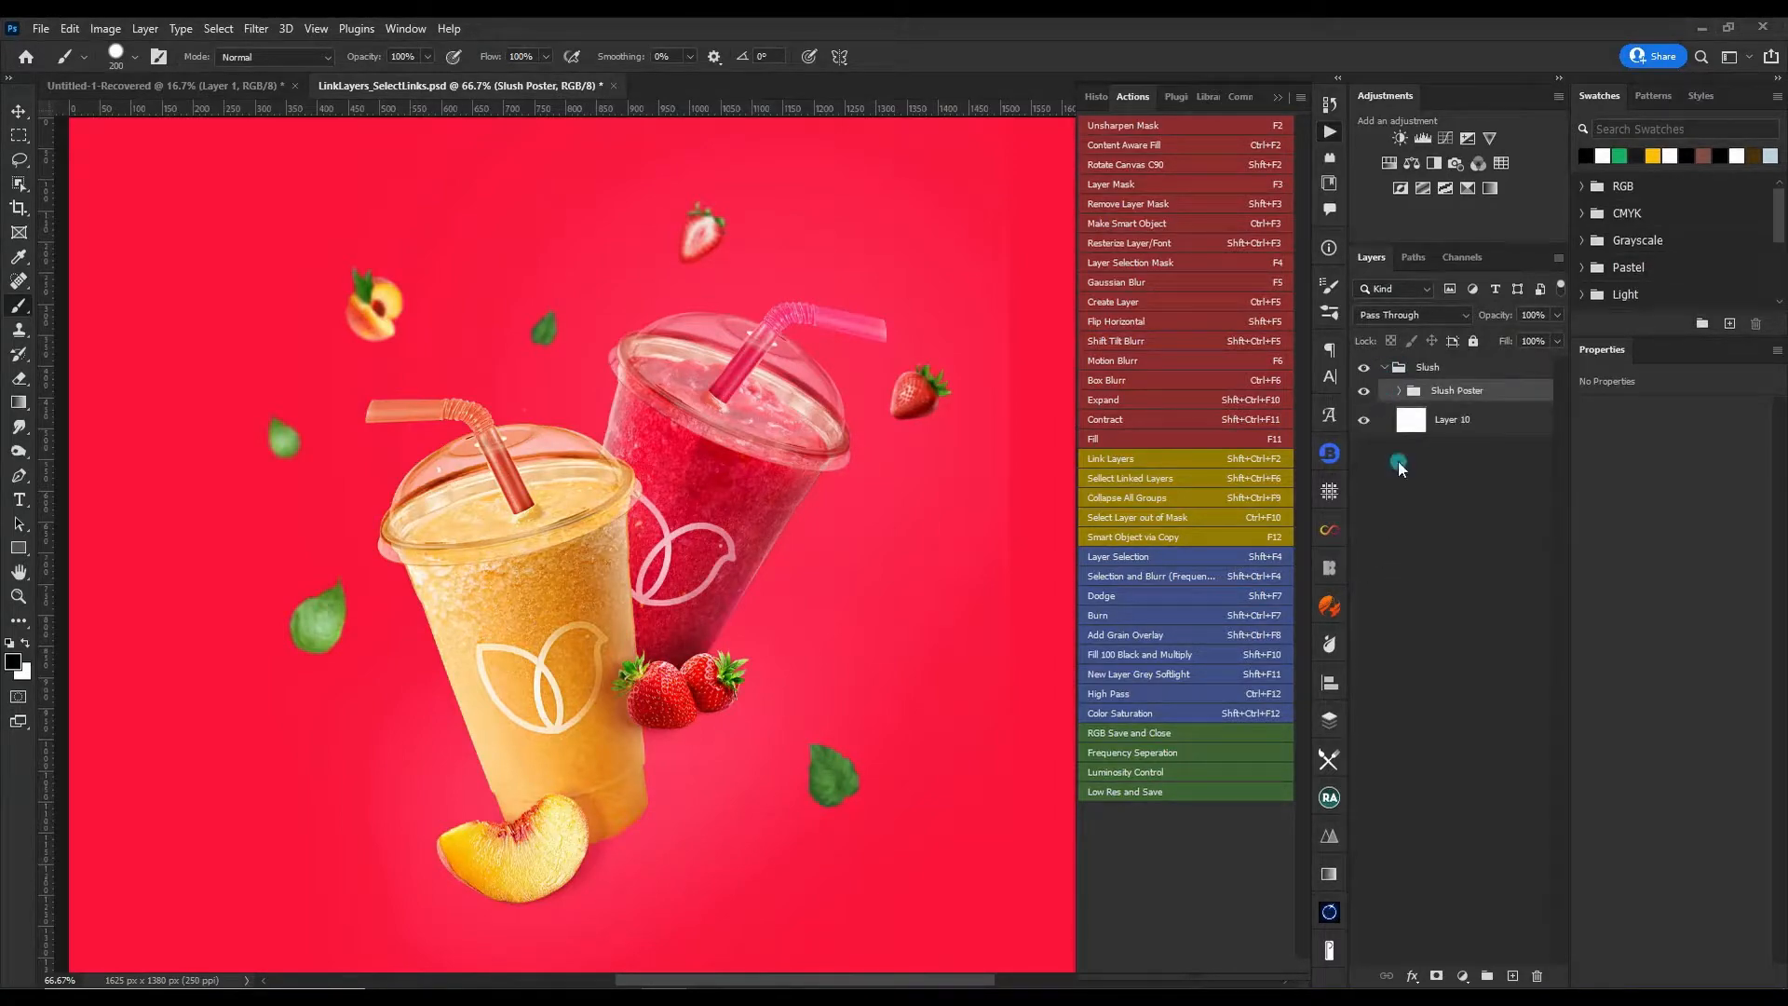
{"action": "left_click", "coordinate": [1400, 391]}
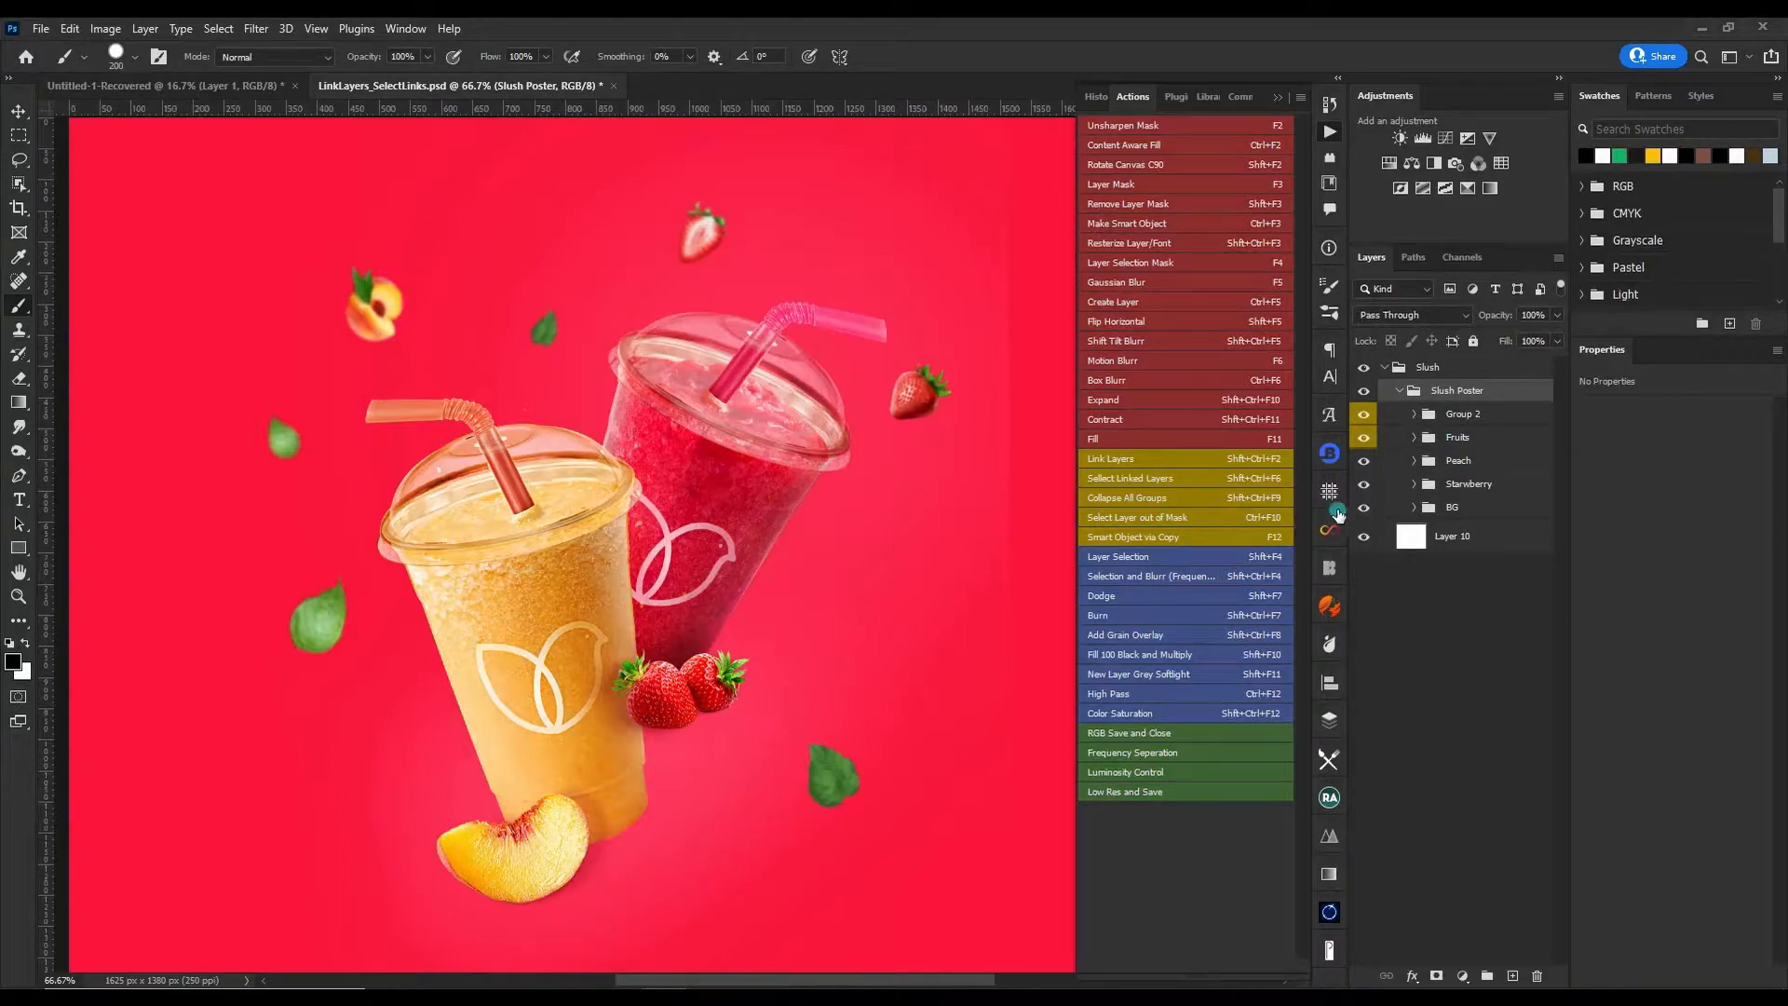
{"action": "left_click", "coordinate": [1414, 460]}
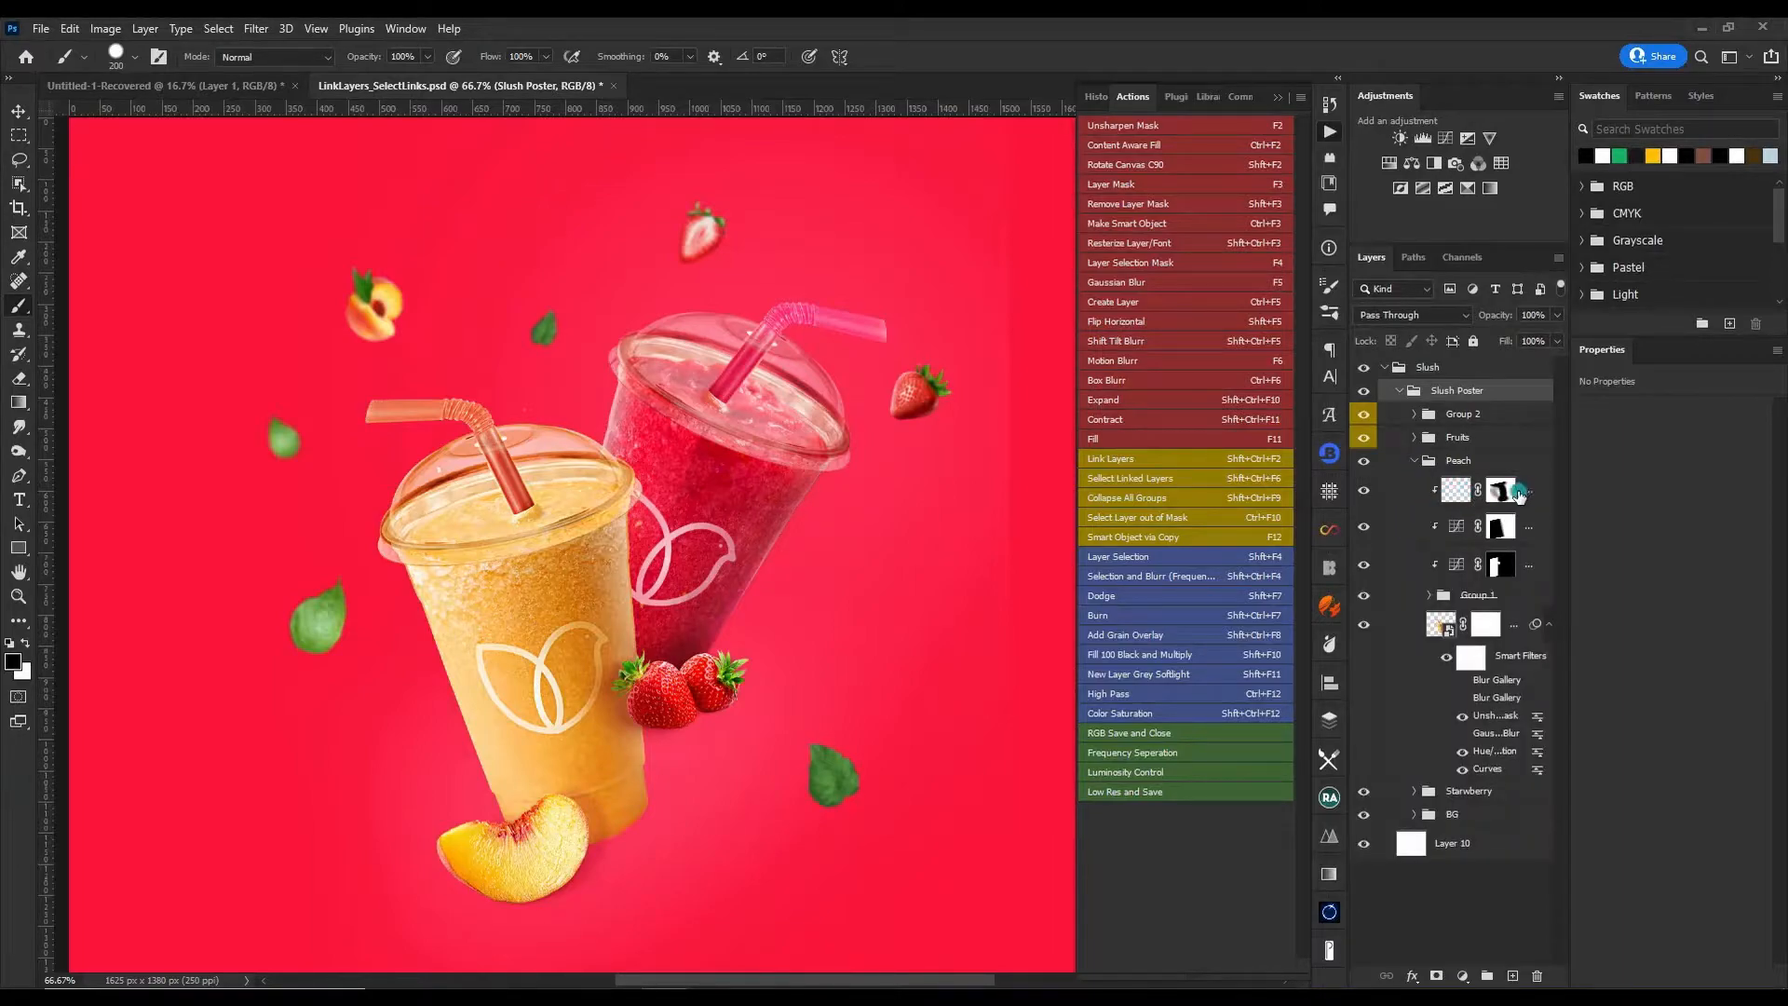
{"action": "left_click", "coordinate": [1499, 494]}
{"action": "left_click", "coordinate": [1508, 495]}
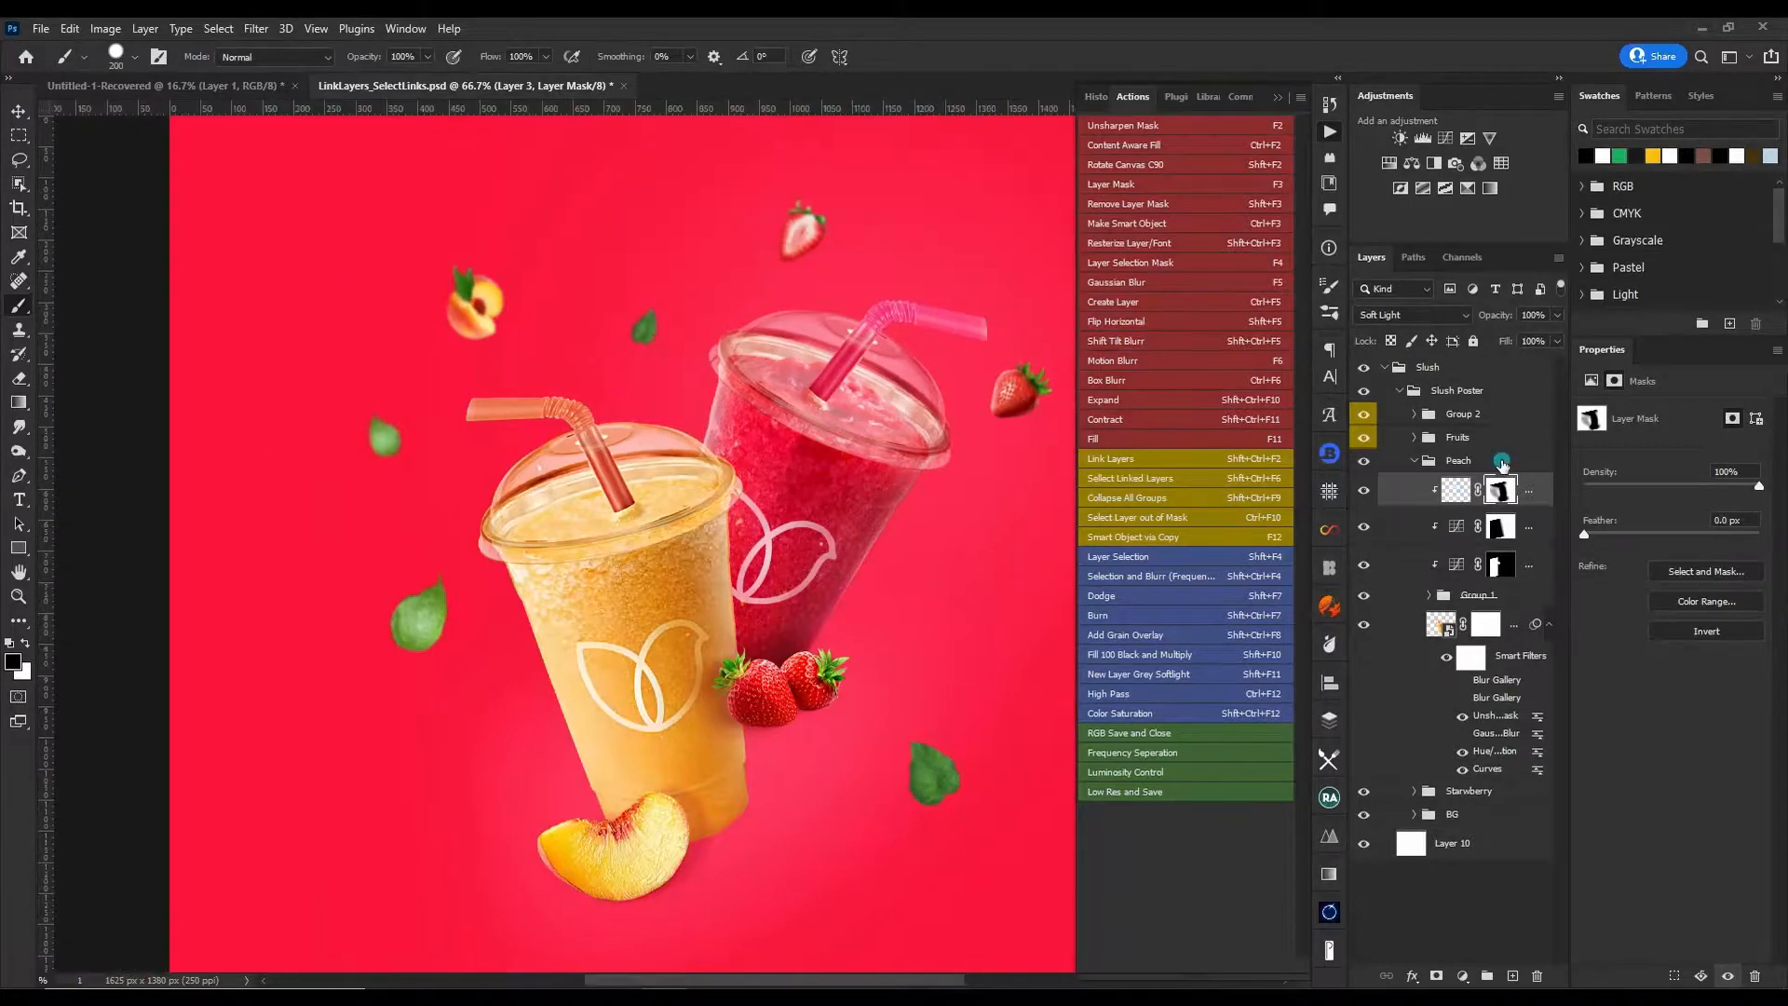
- Preview the poster with all panels hidden and bring the panels back
{"action": "key", "text": "Tab"}
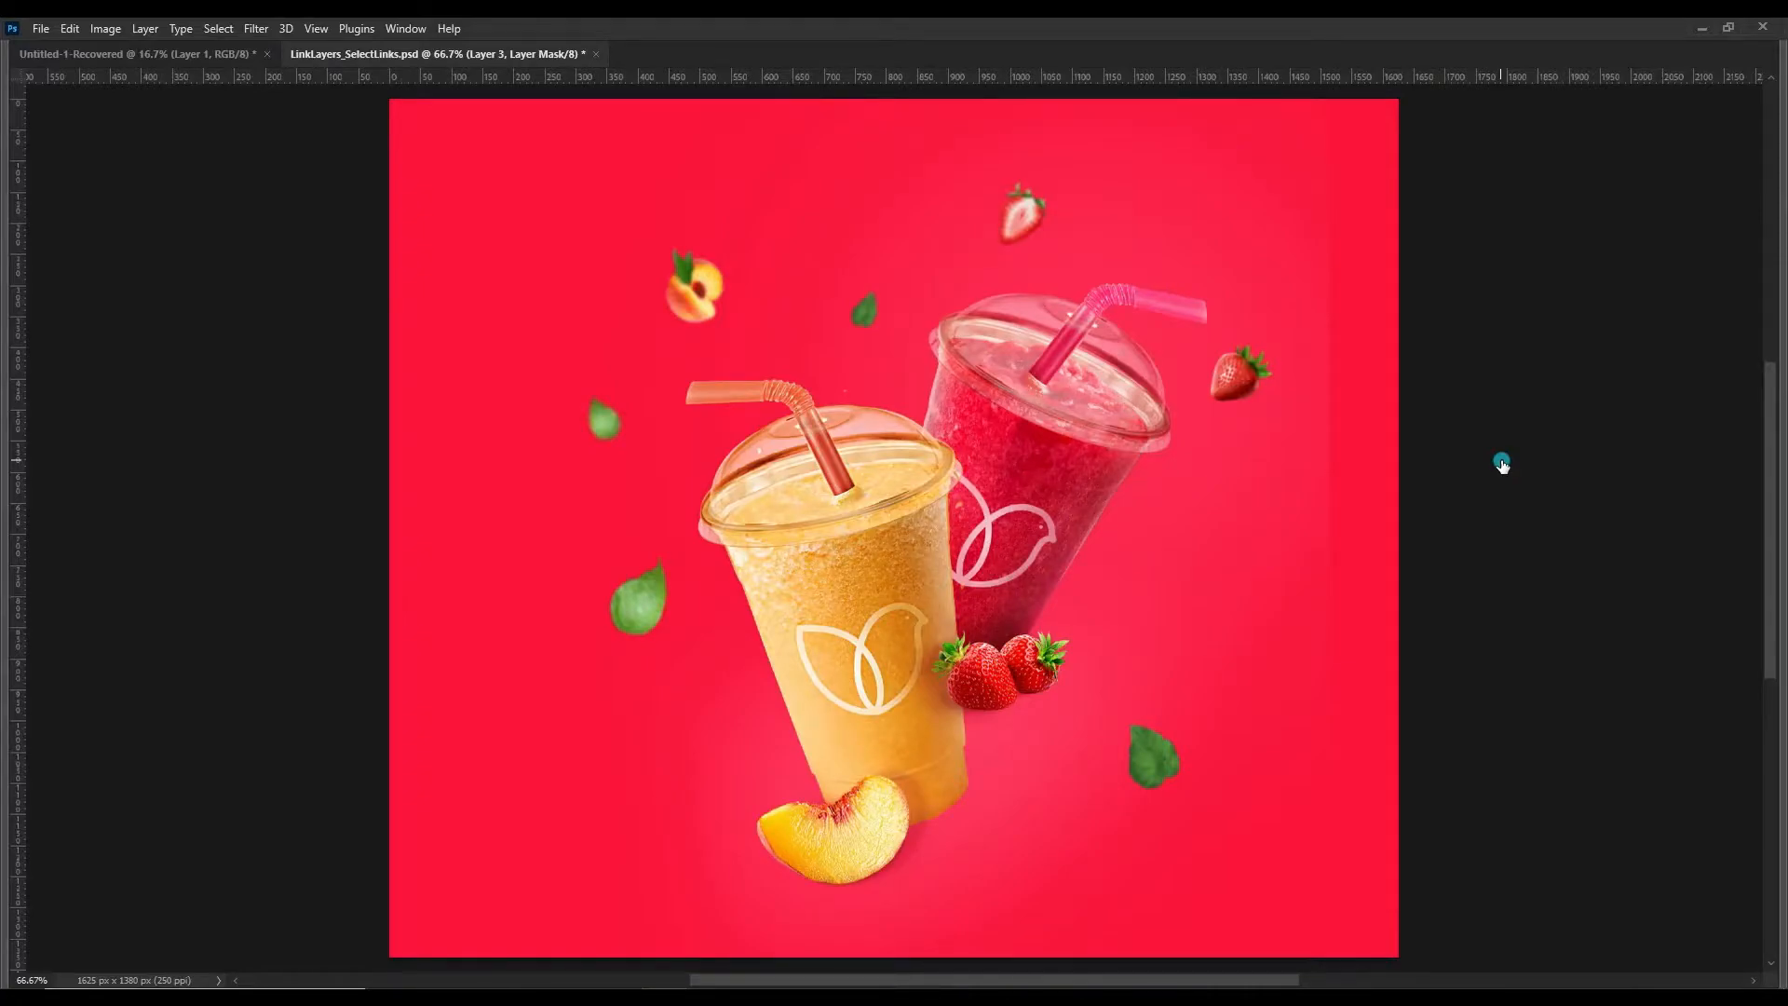
{"action": "key", "text": "Tab"}
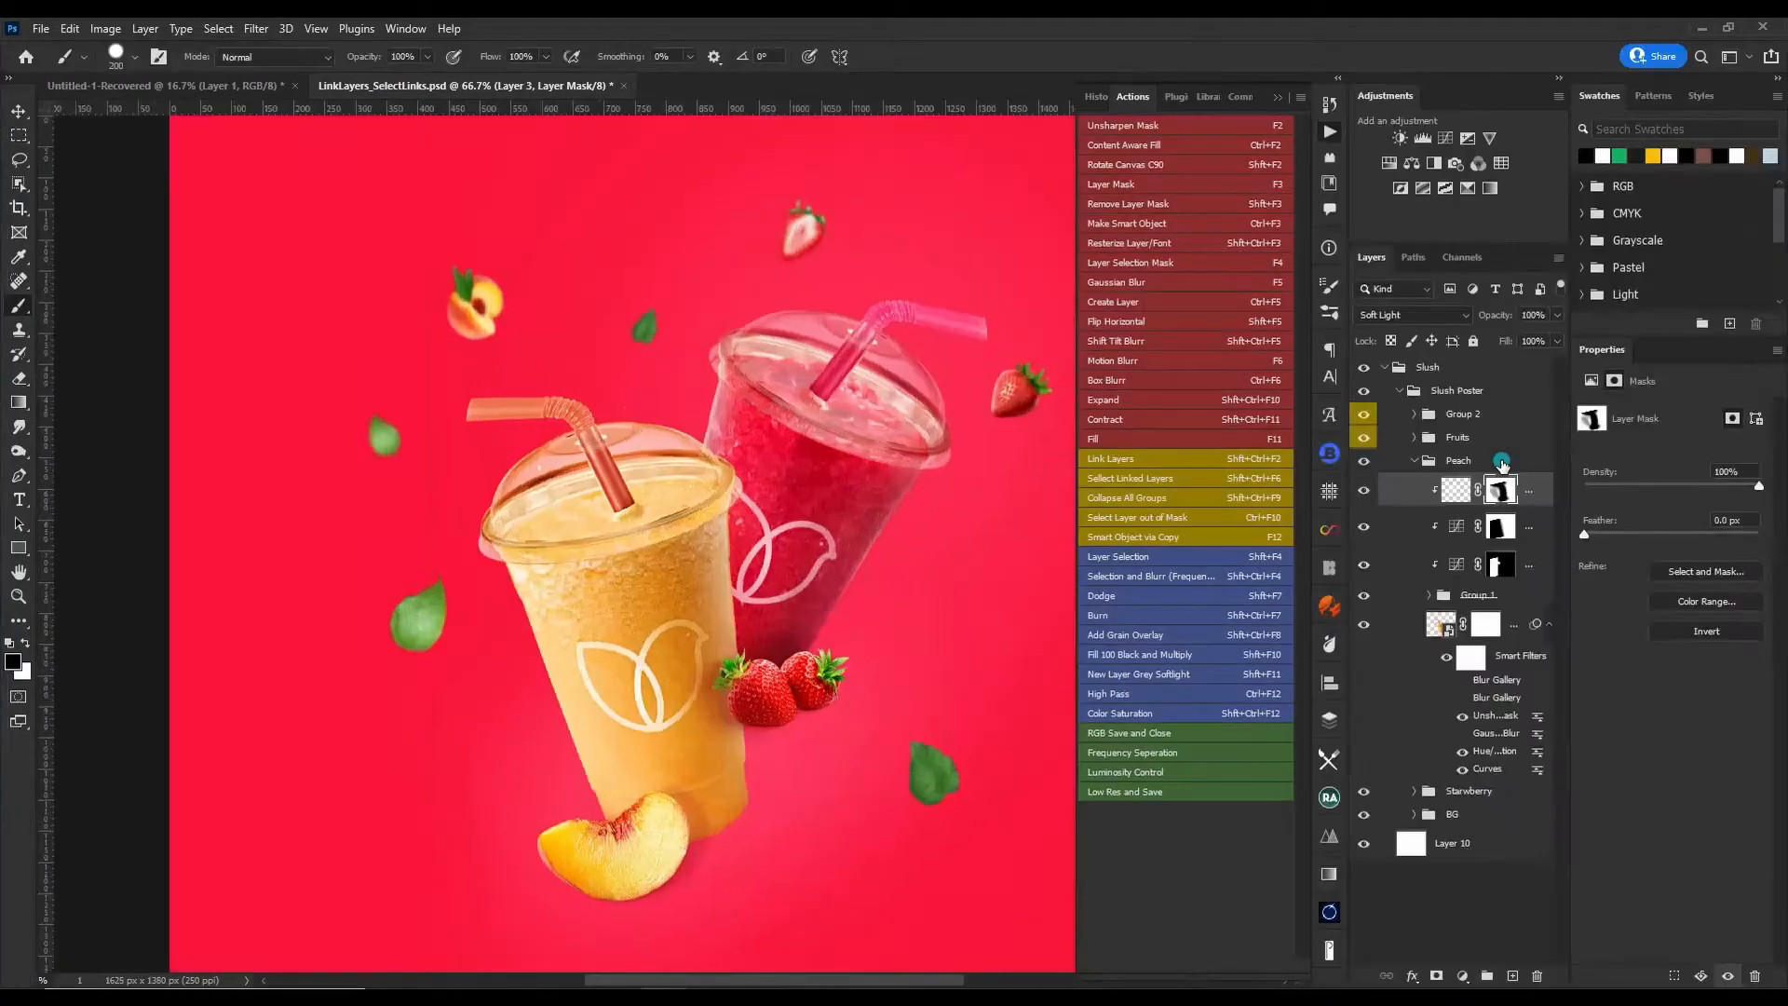
- Switch Layer 3's editing target between its layer mask and its pixel content, ending on the pixel content
{"action": "left_click", "coordinate": [1455, 491]}
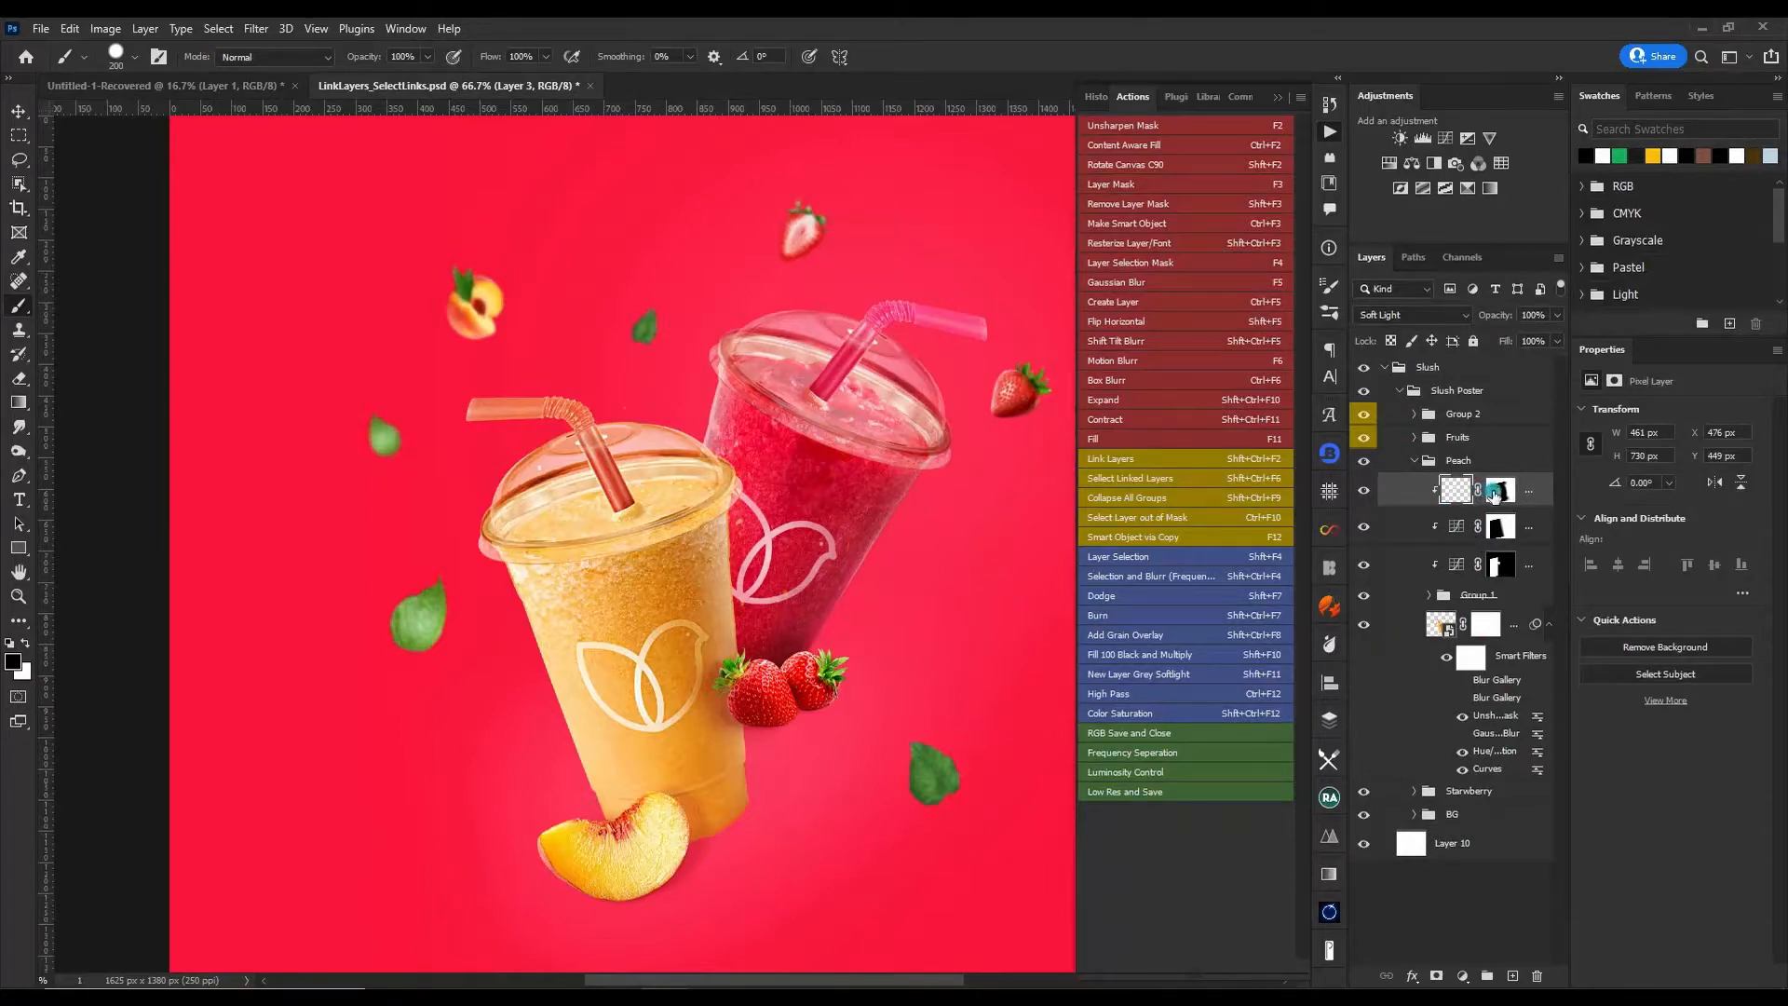
{"action": "left_click", "coordinate": [1455, 493]}
{"action": "left_click", "coordinate": [1495, 493]}
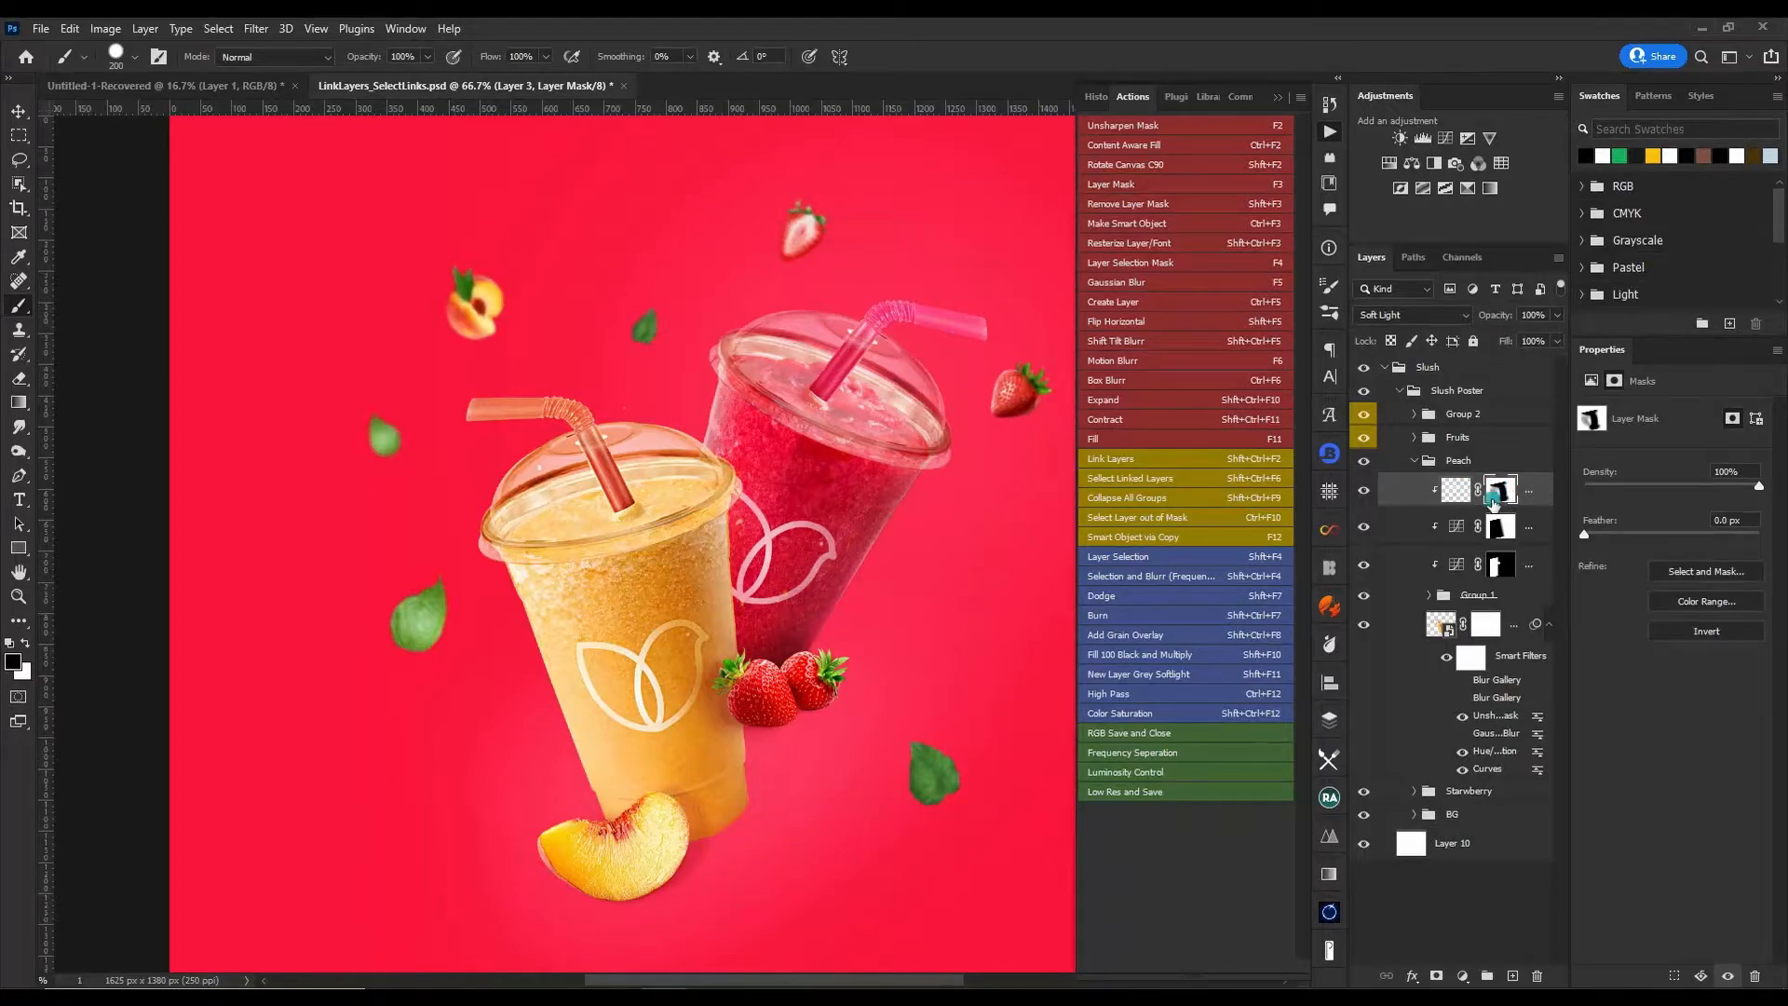
{"action": "left_click", "coordinate": [1456, 494]}
- Run the Select Layer out of Mask action on Layer 3 and keep its pixel content active
{"action": "left_click", "coordinate": [1282, 541]}
{"action": "left_click", "coordinate": [1096, 518]}
{"action": "key", "text": "ctrl+F10"}
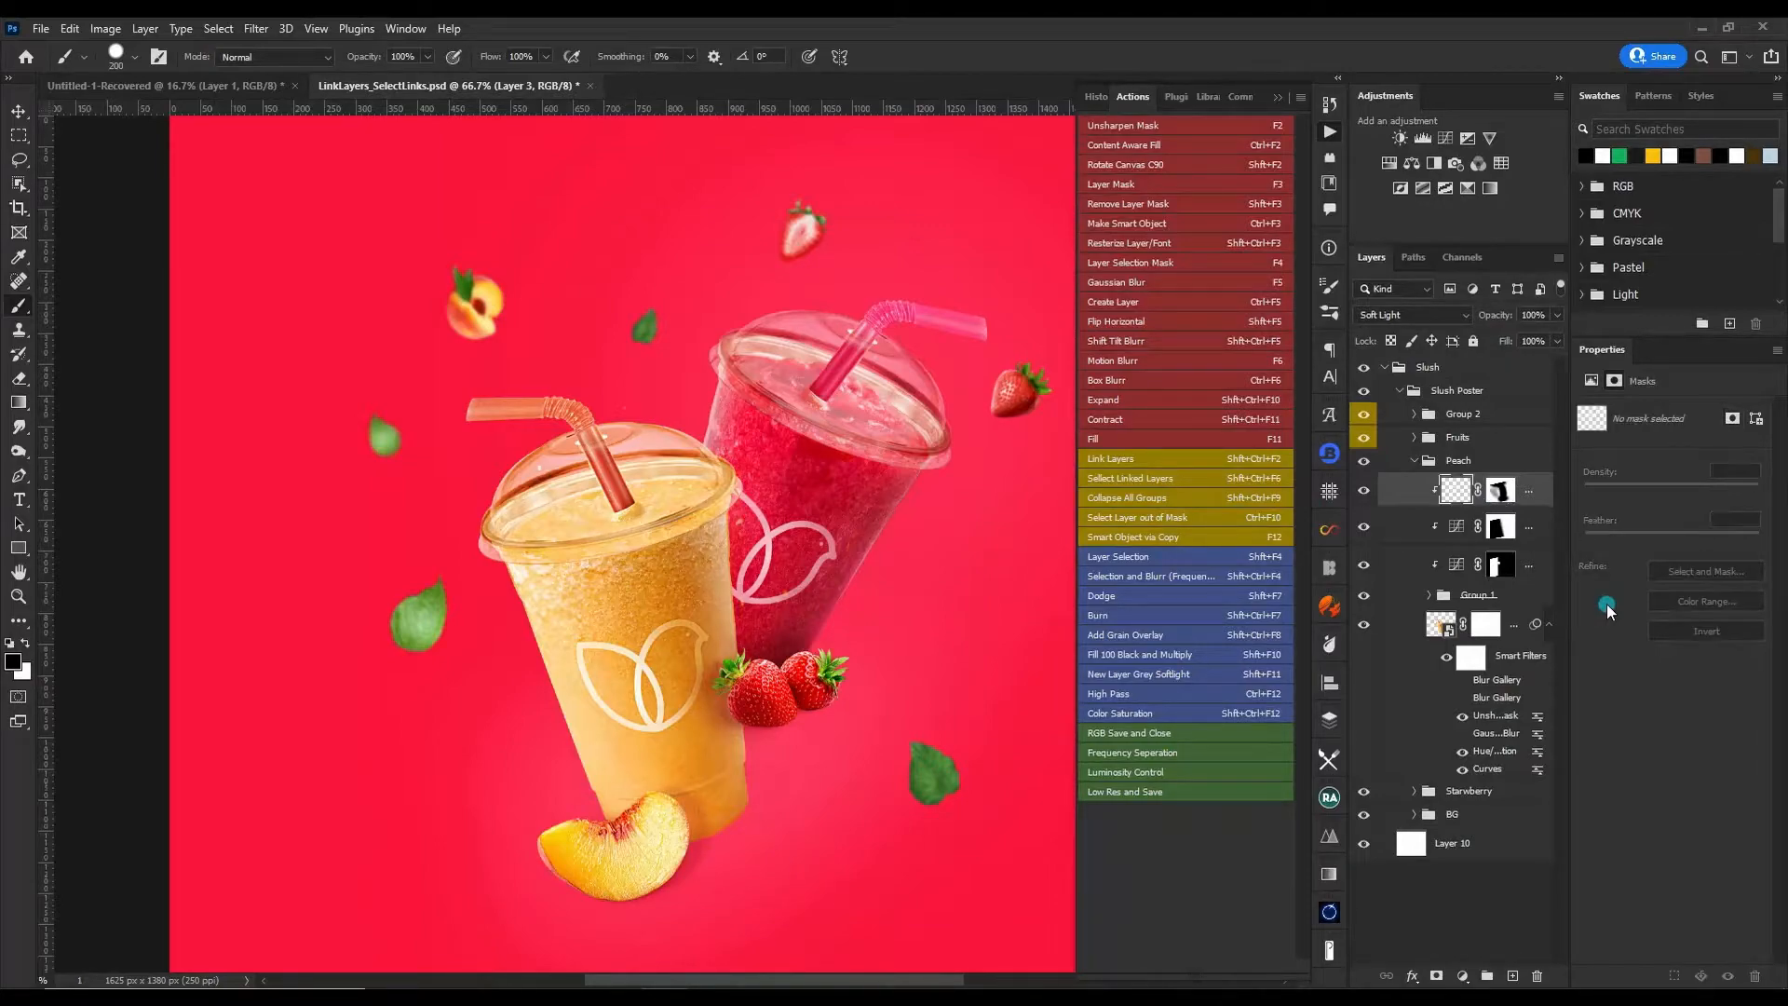
{"action": "left_click", "coordinate": [1457, 489]}
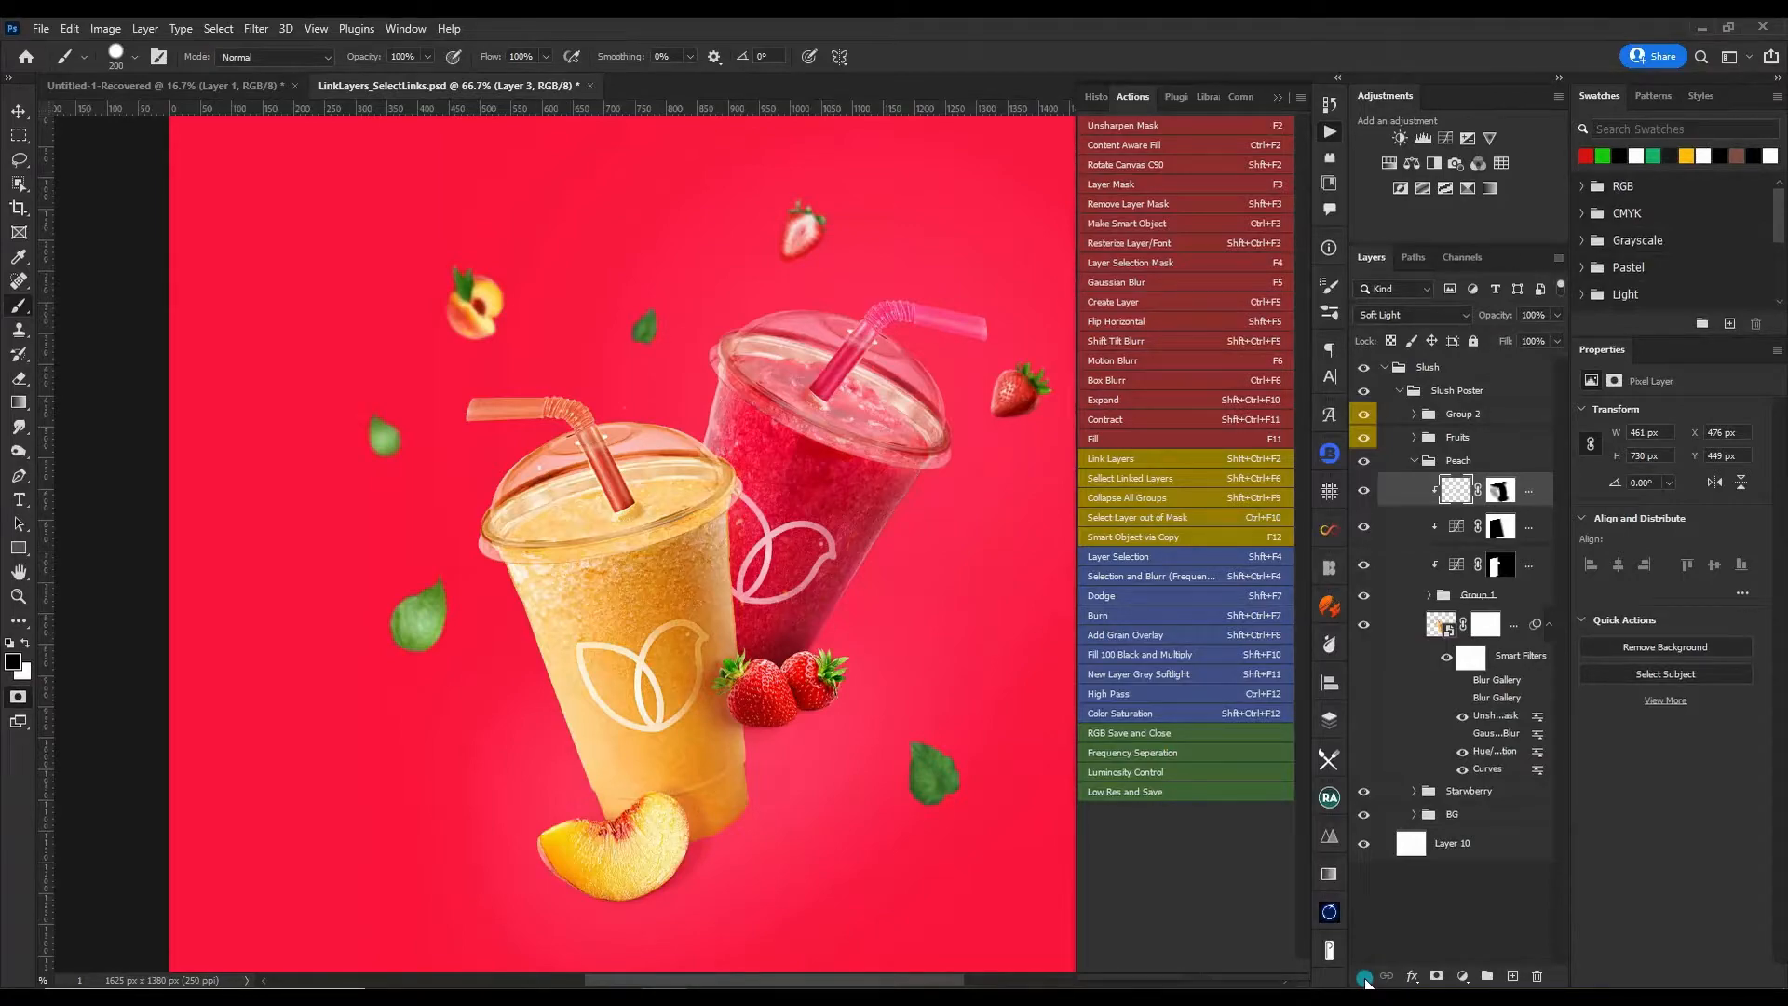
- Show and hide the overlay of Layer 3's mask, and swap the colours to make black the foreground
{"action": "key", "text": "backslash"}
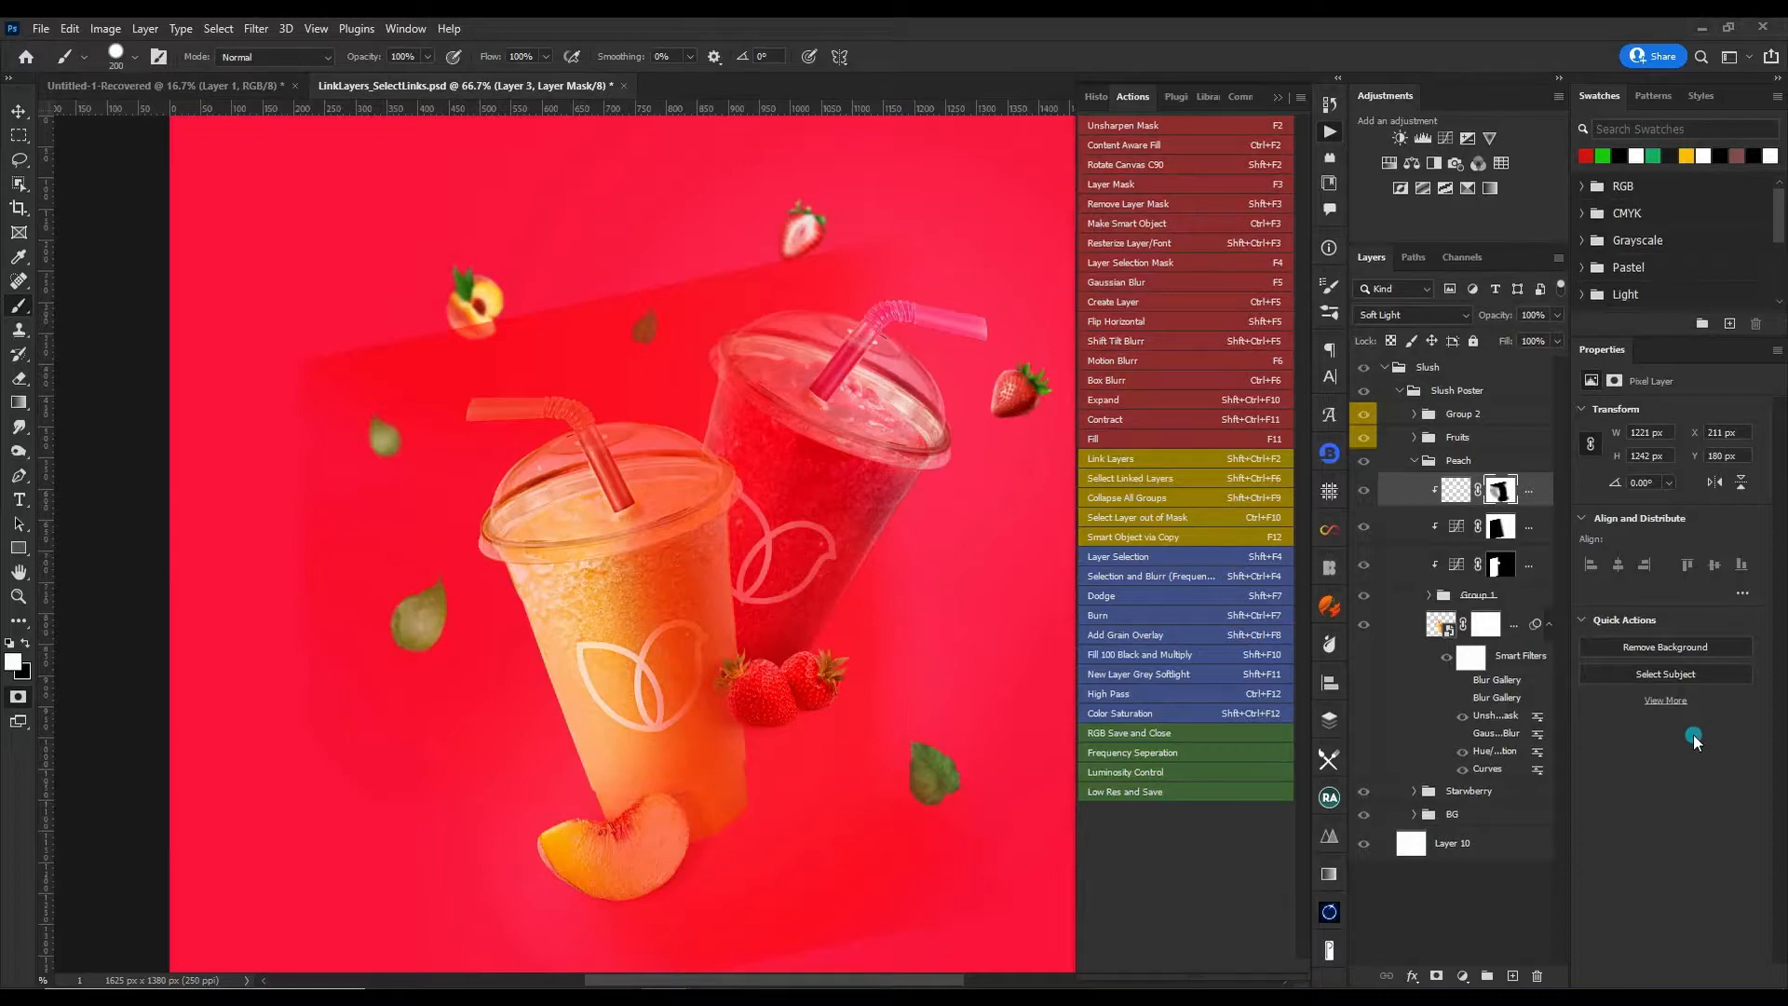
{"action": "key", "text": "backslash"}
{"action": "key", "text": "x"}
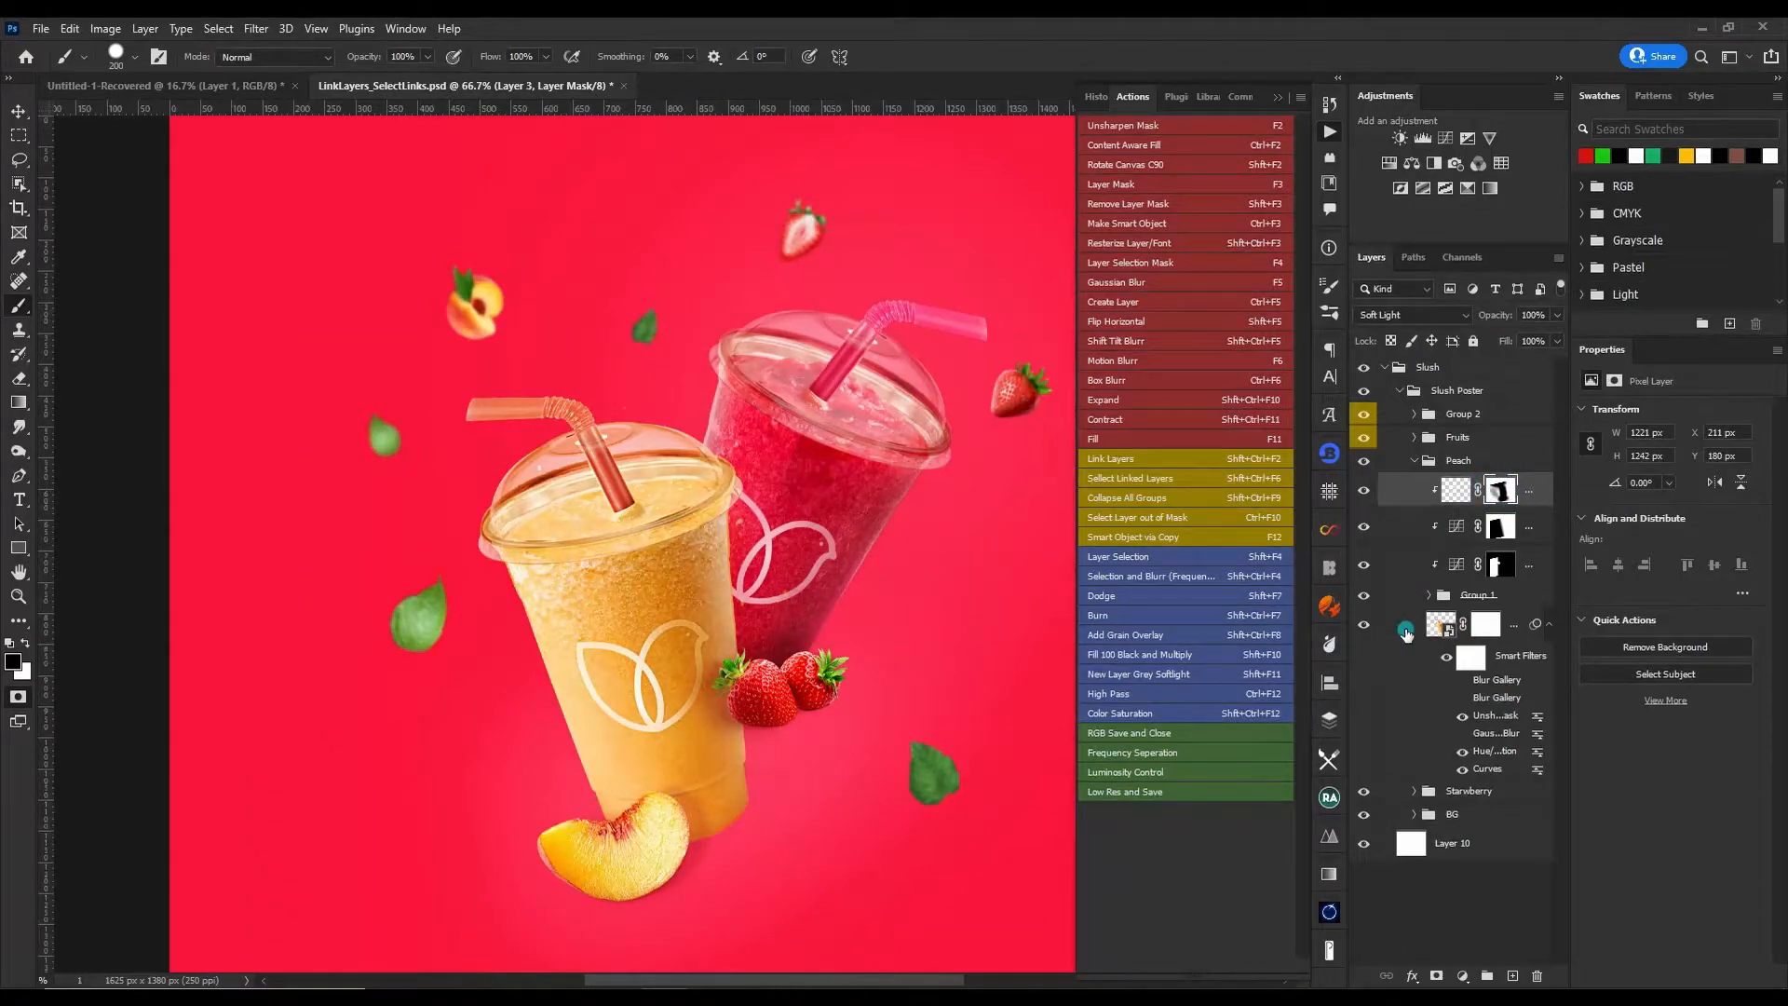
- Switch Layer 3's editing target from its mask to its pixel content and back to the mask
{"action": "key", "text": "ctrl+2"}
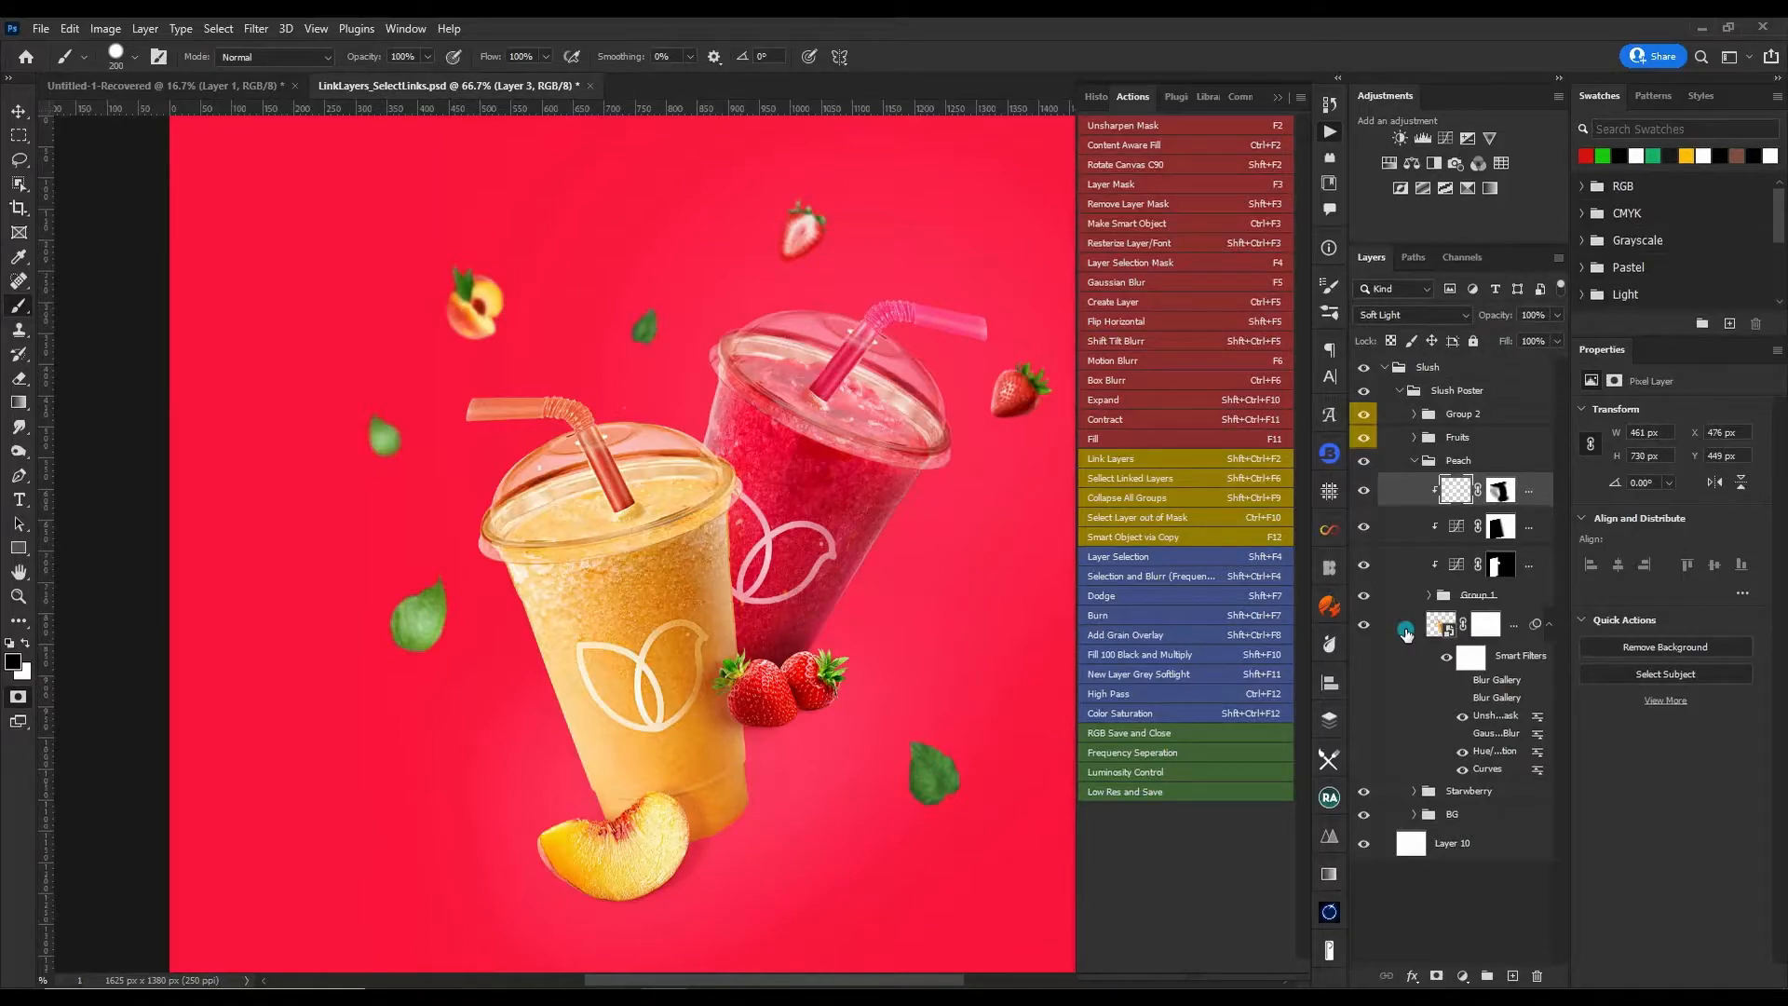
{"action": "key", "text": "ctrl+backslash"}
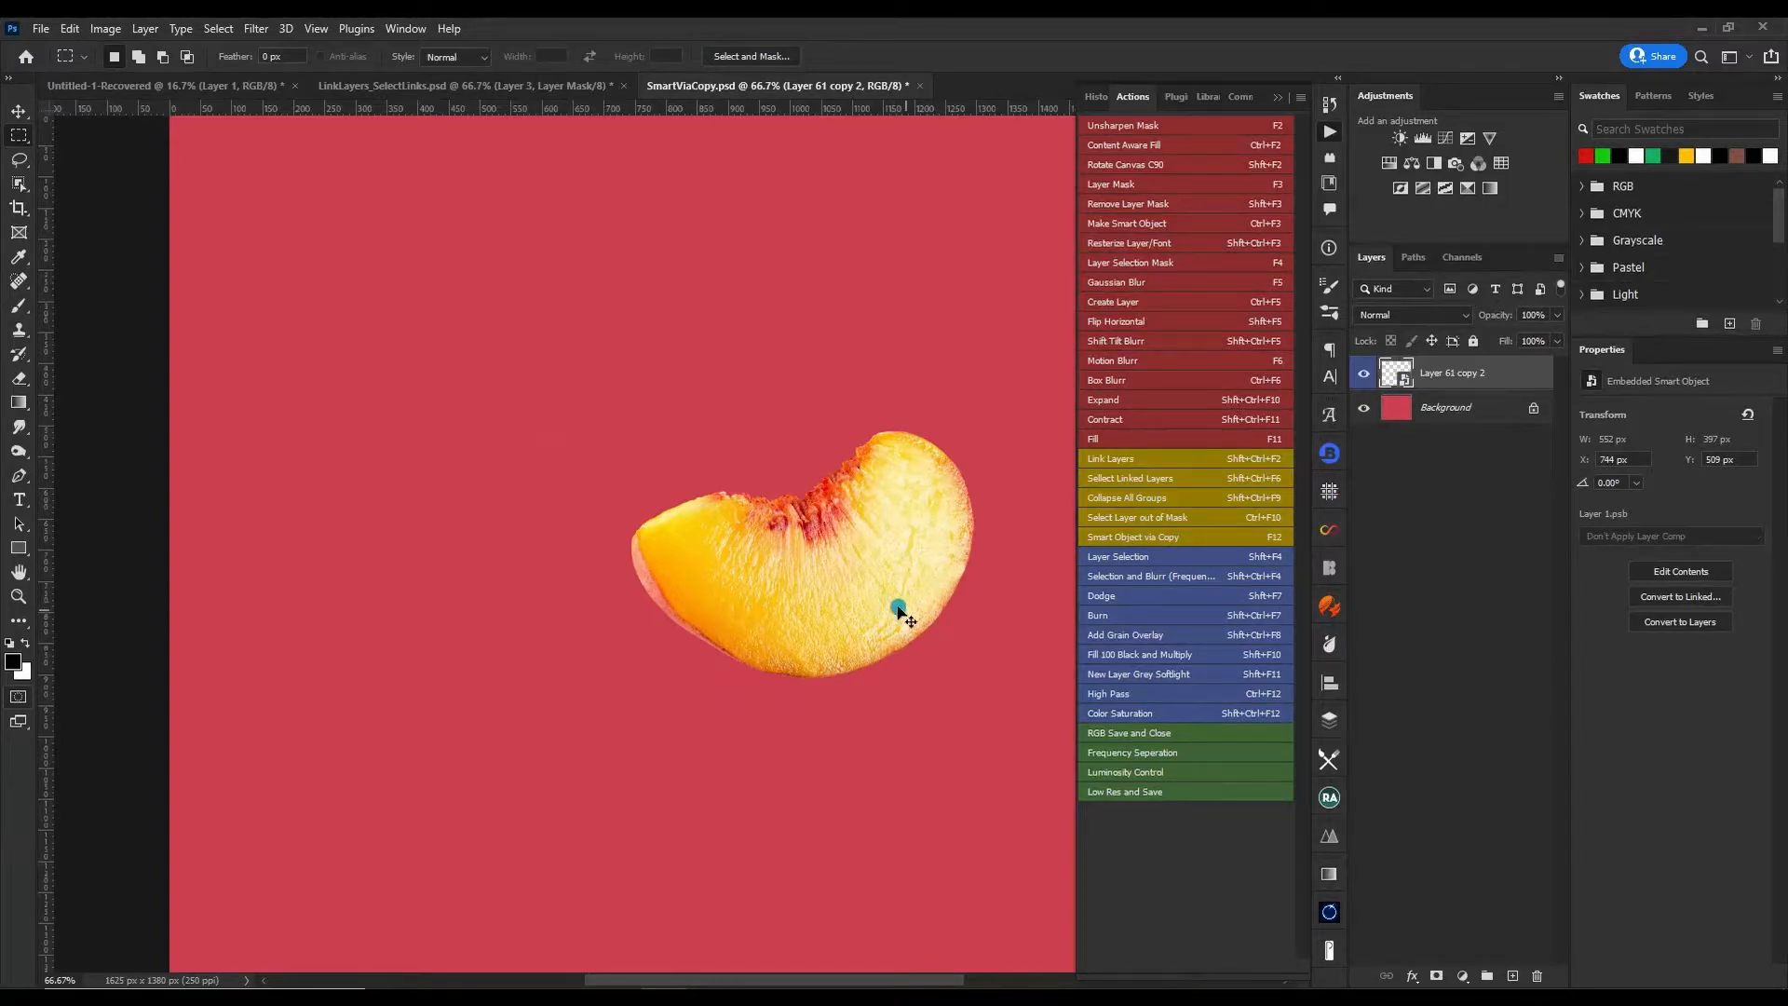
- In SmartViaCopy.psd, duplicate the peach slice beside the original and paint a black scribble inside the shared contents of Layer 61 copy 2
{"action": "left_click_drag", "start_coordinate": [886, 570], "coordinate": [508, 563]}
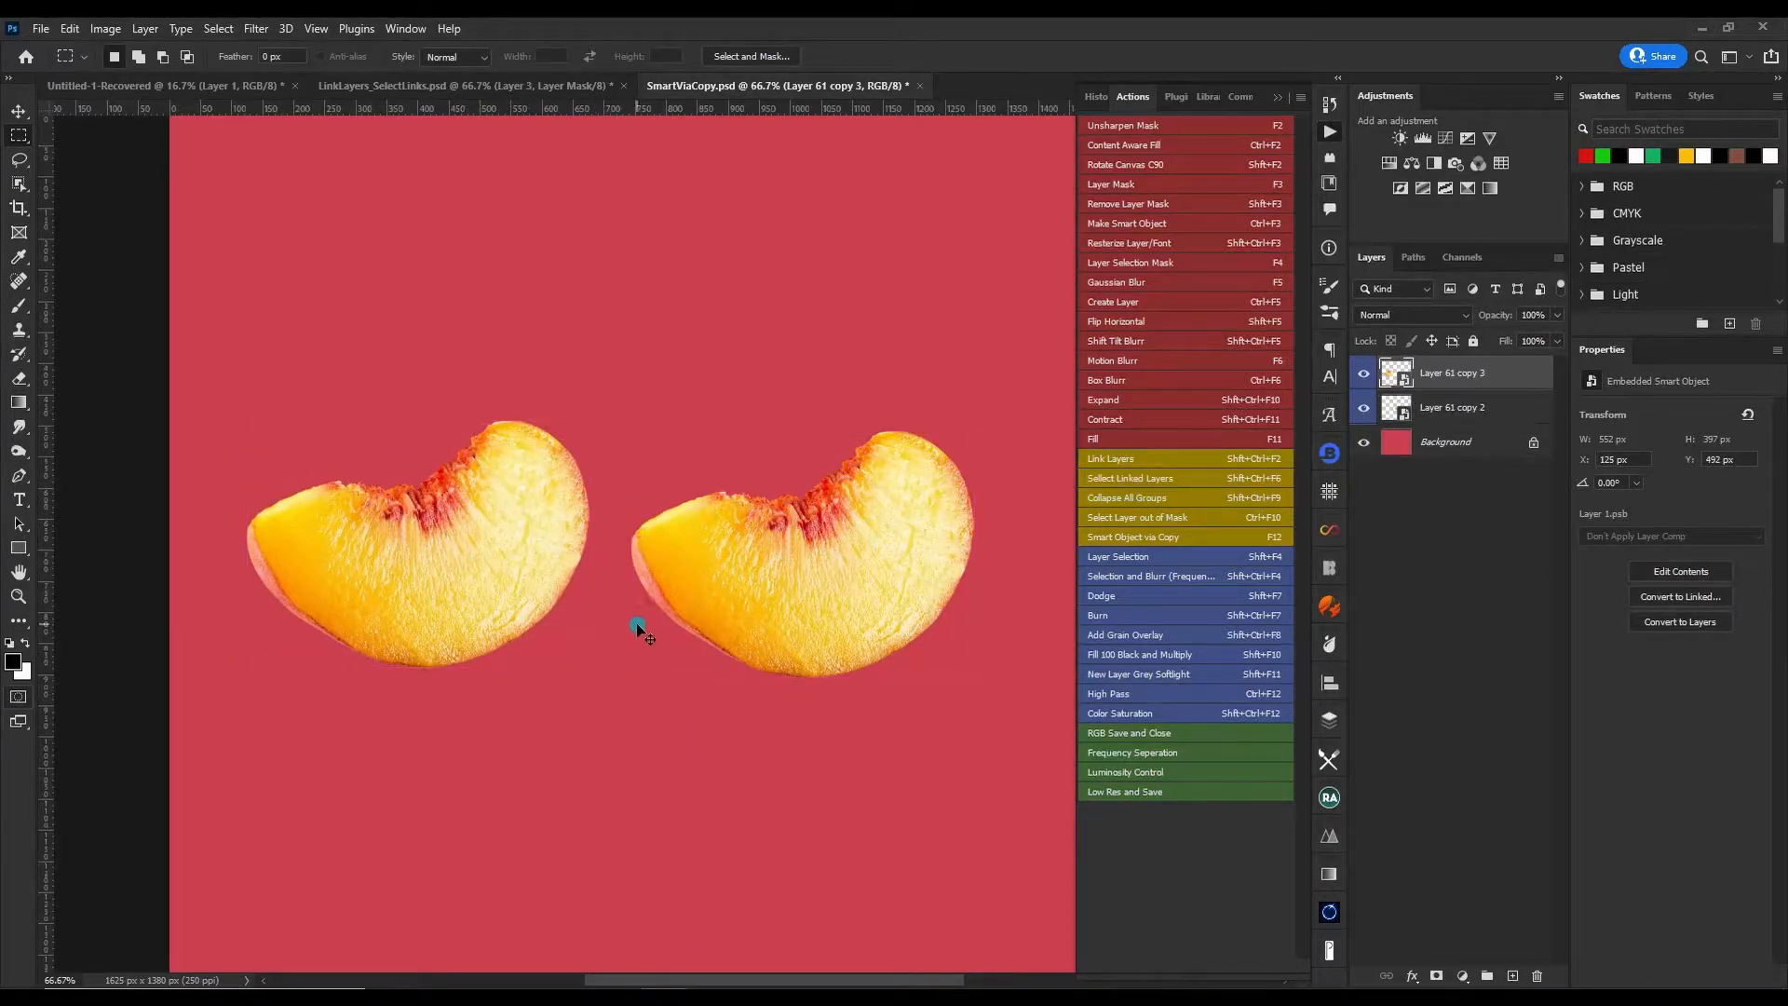
{"action": "left_click", "coordinate": [1455, 408]}
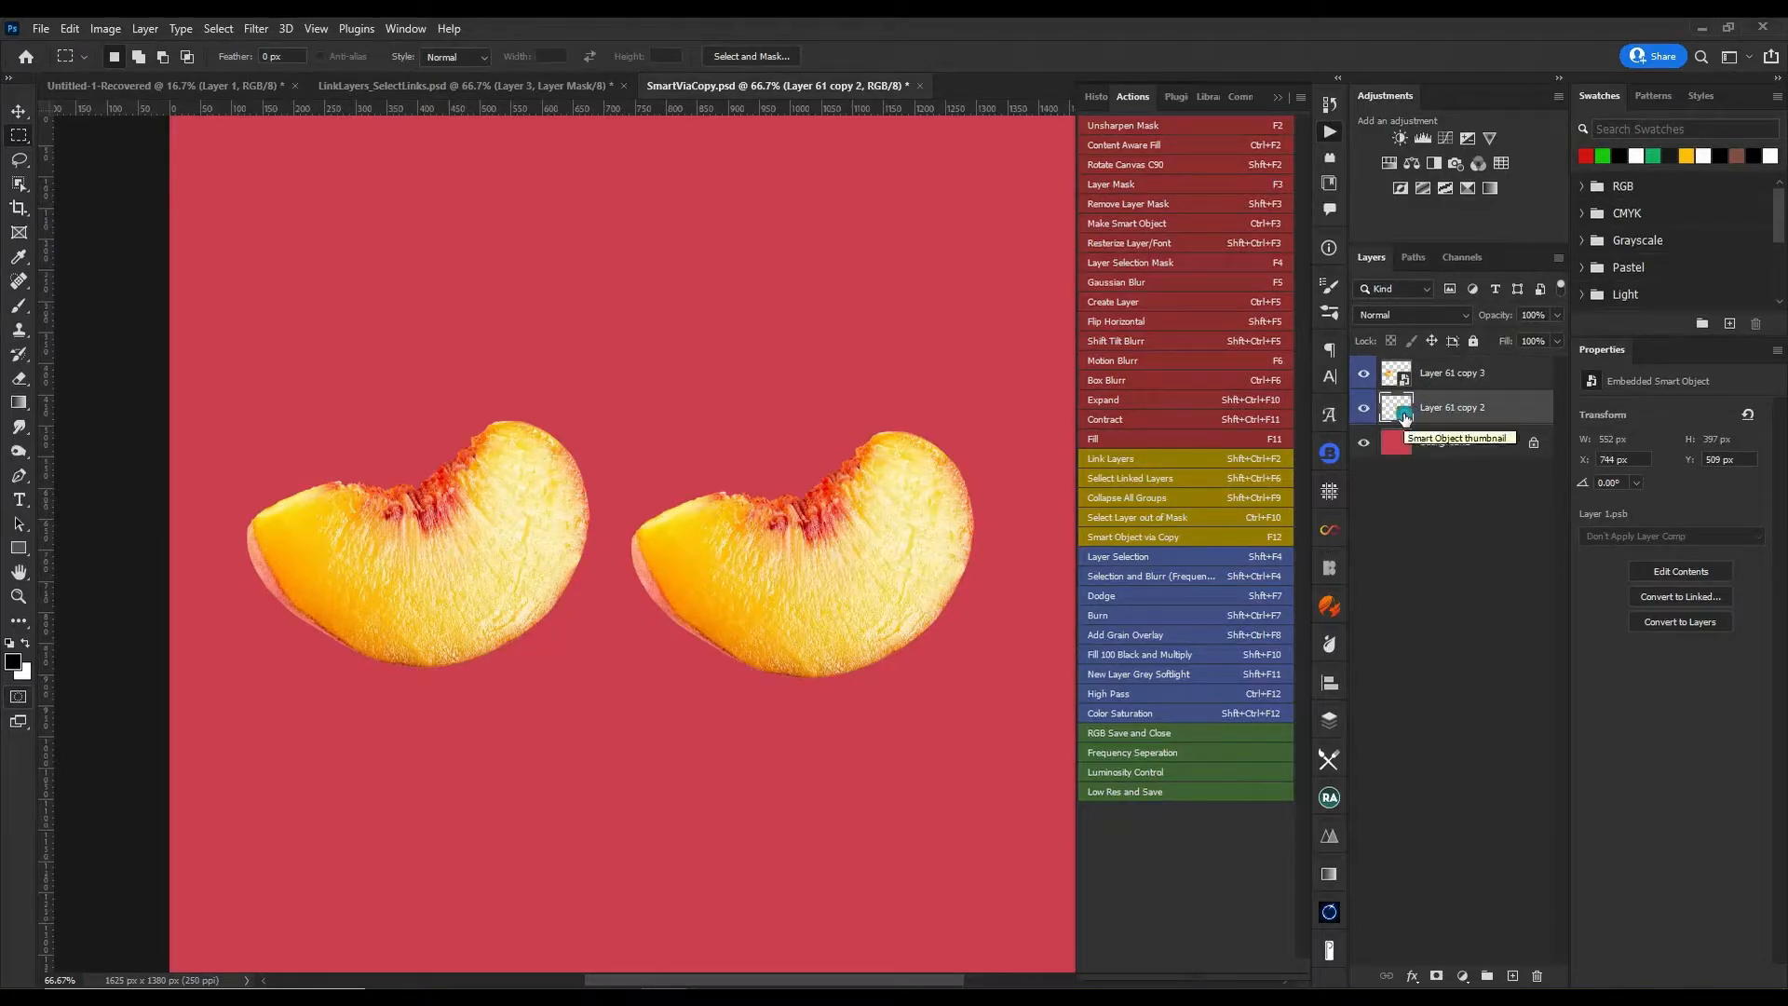
{"action": "double_click", "coordinate": [1404, 417]}
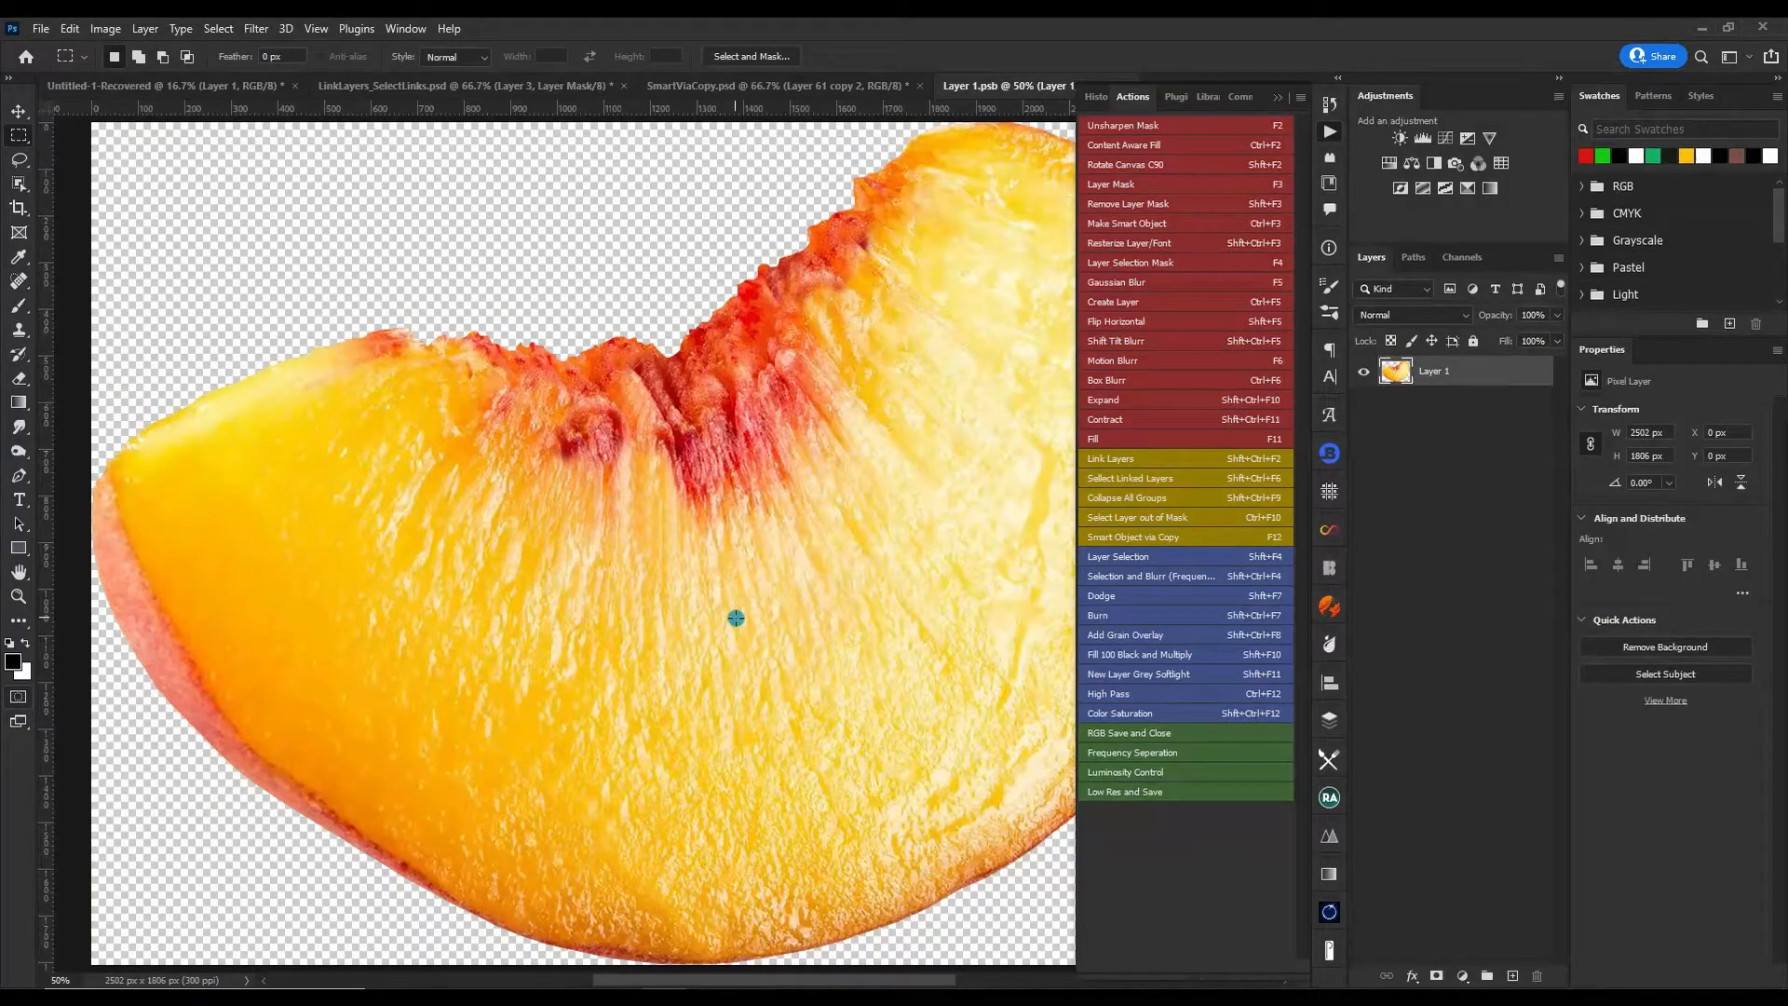
{"action": "left_click", "coordinate": [19, 306]}
{"action": "mouse_move", "coordinate": [531, 544]}
{"action": "left_mouse_down"}
{"action": "mouse_move", "coordinate": [1000, 497]}
{"action": "mouse_move", "coordinate": [1081, 336]}
{"action": "mouse_move", "coordinate": [922, 387]}
{"action": "left_mouse_up"}
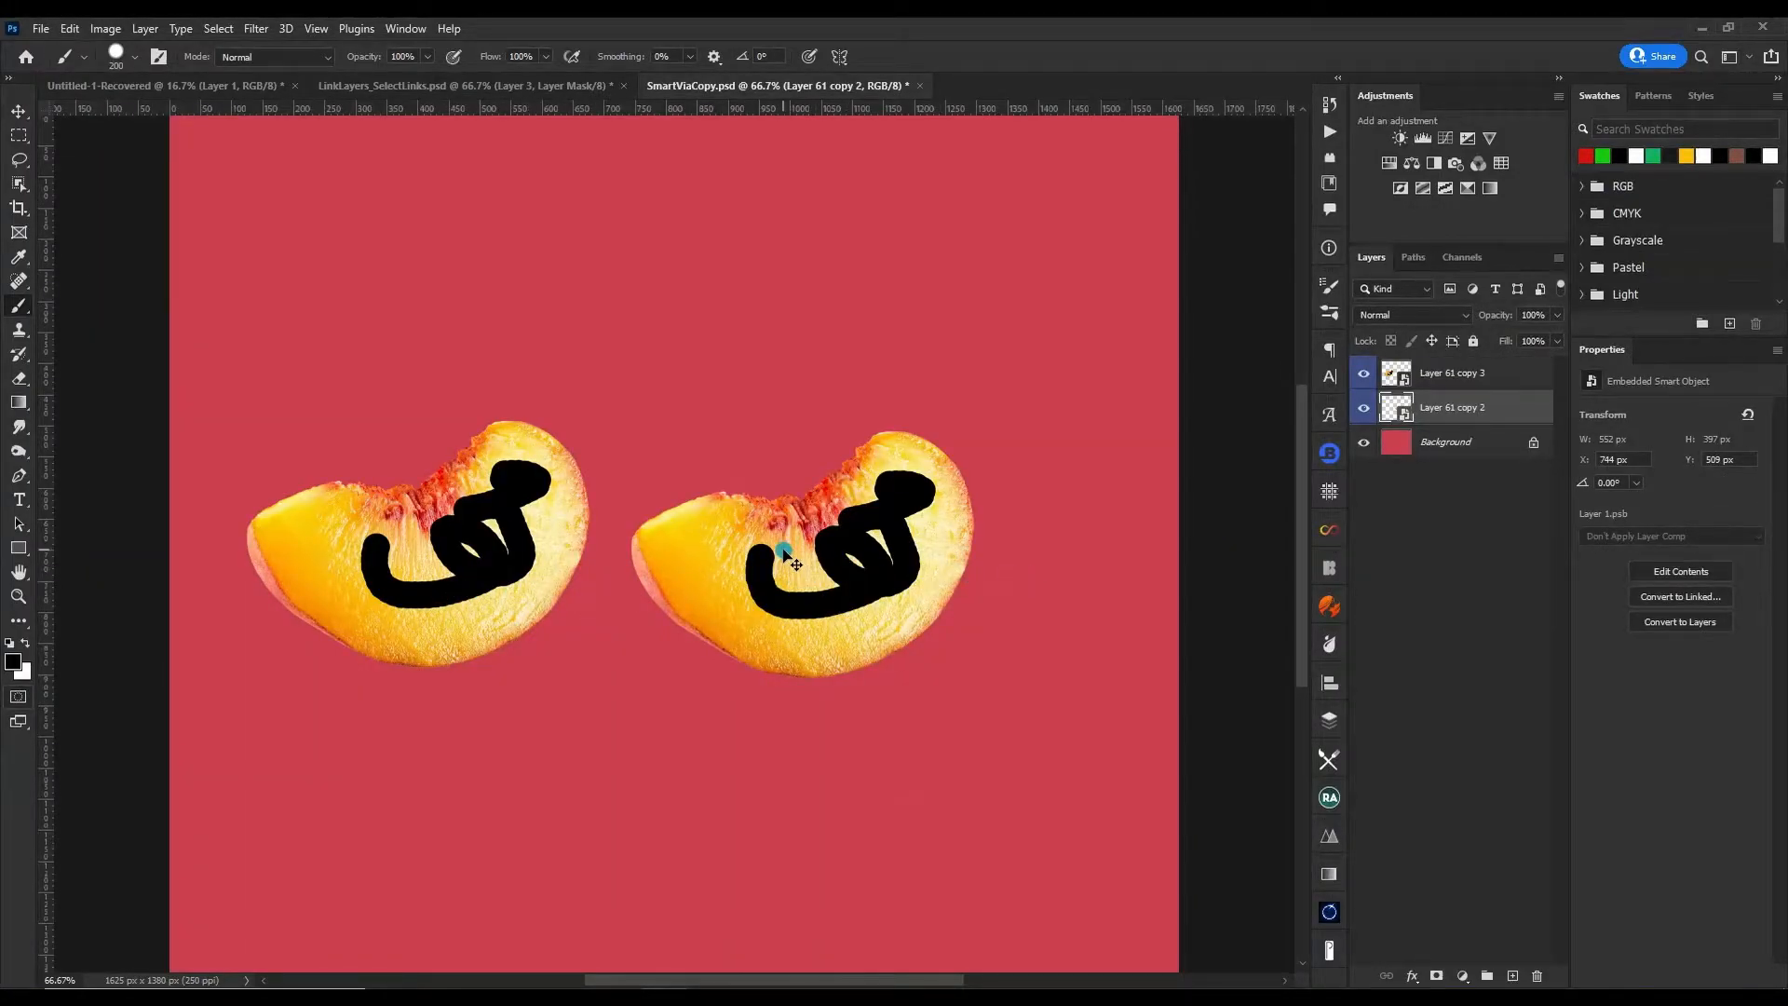
{"action": "left_click", "coordinate": [517, 596], "text": "ctrl"}
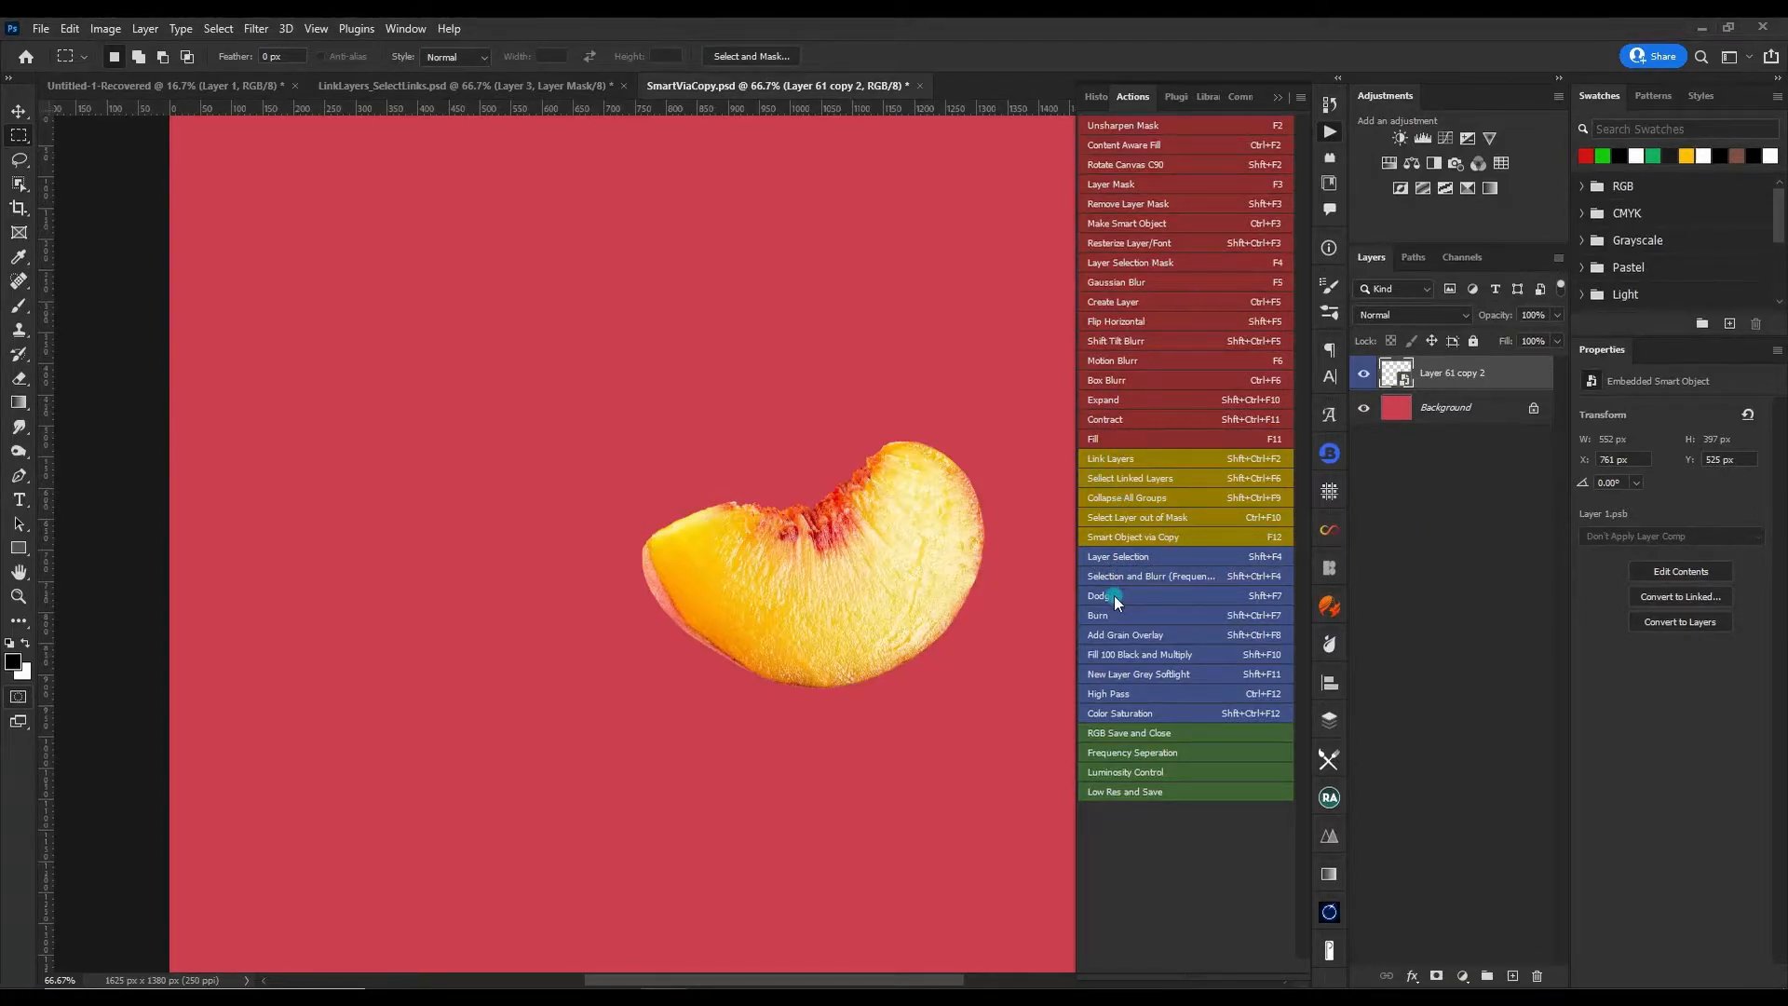
- Run the Smart Object via Copy action on the peach slice and move the copy horizontally to about X 123 px
{"action": "key", "text": "F12"}
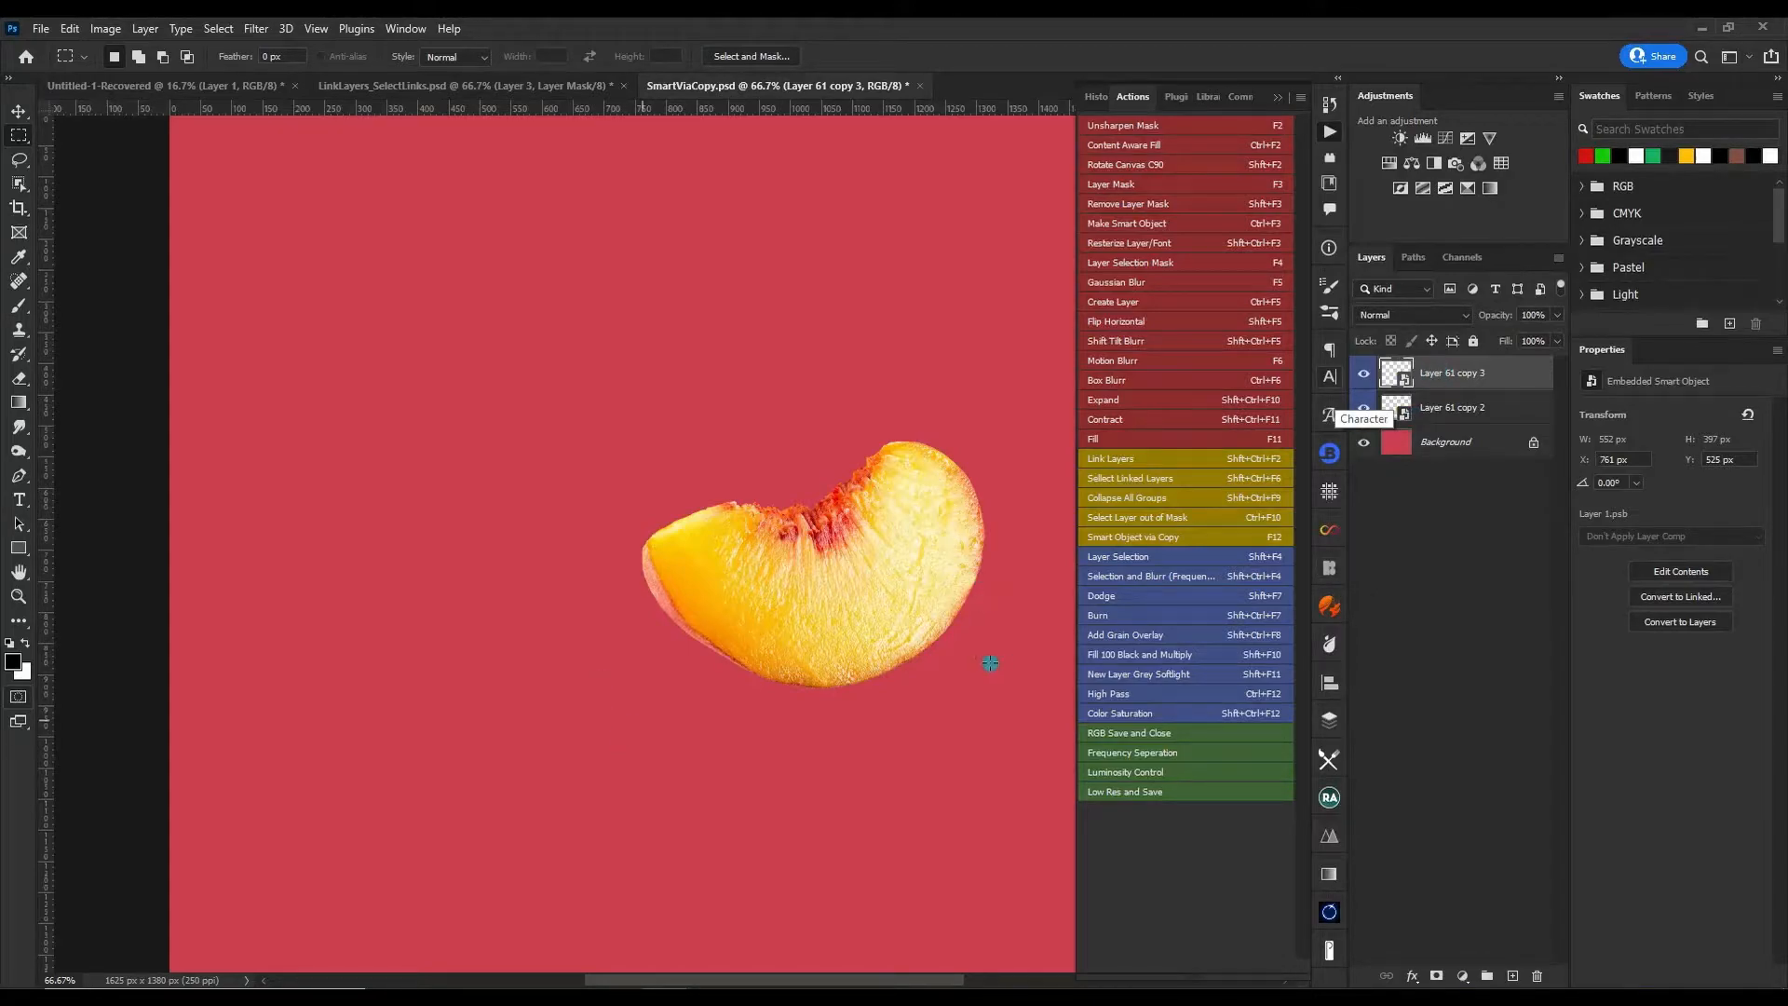
{"action": "left_click_drag", "start_coordinate": [891, 596], "coordinate": [475, 579]}
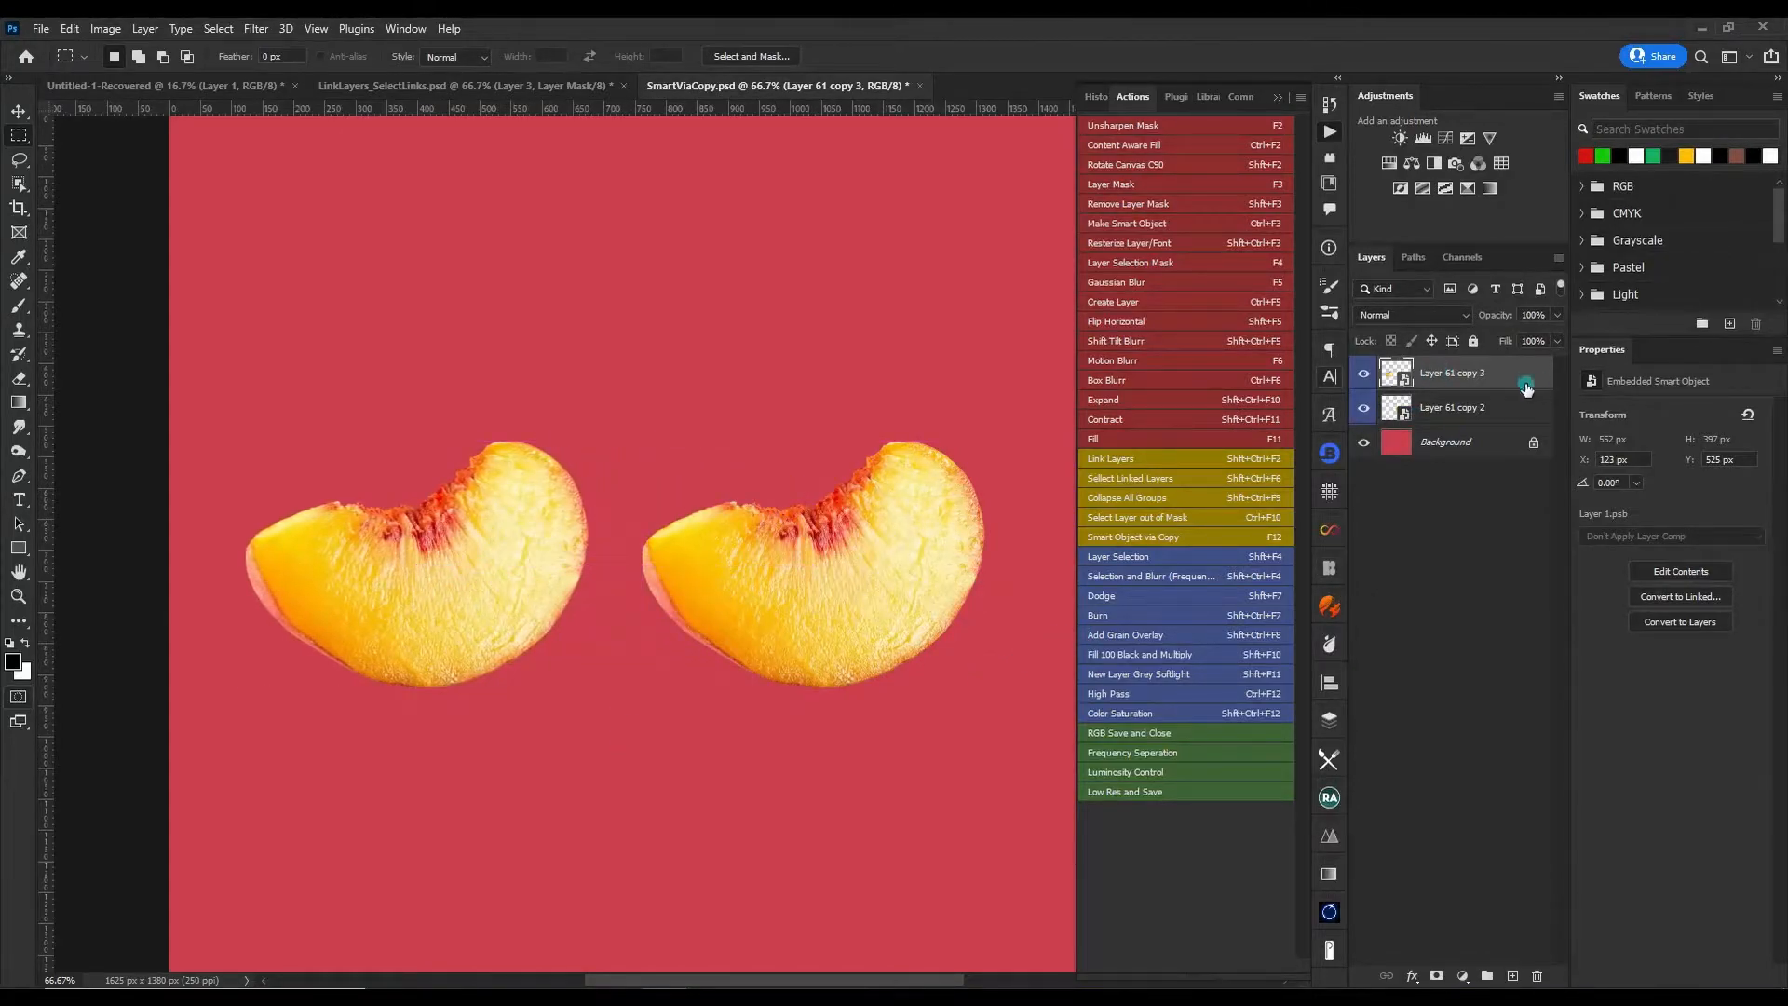
- Open the contents of Layer 61 copy 2, brush a black curved stroke on Layer 1, and return to SmartViaCopy.psd
{"action": "double_click", "coordinate": [1394, 410]}
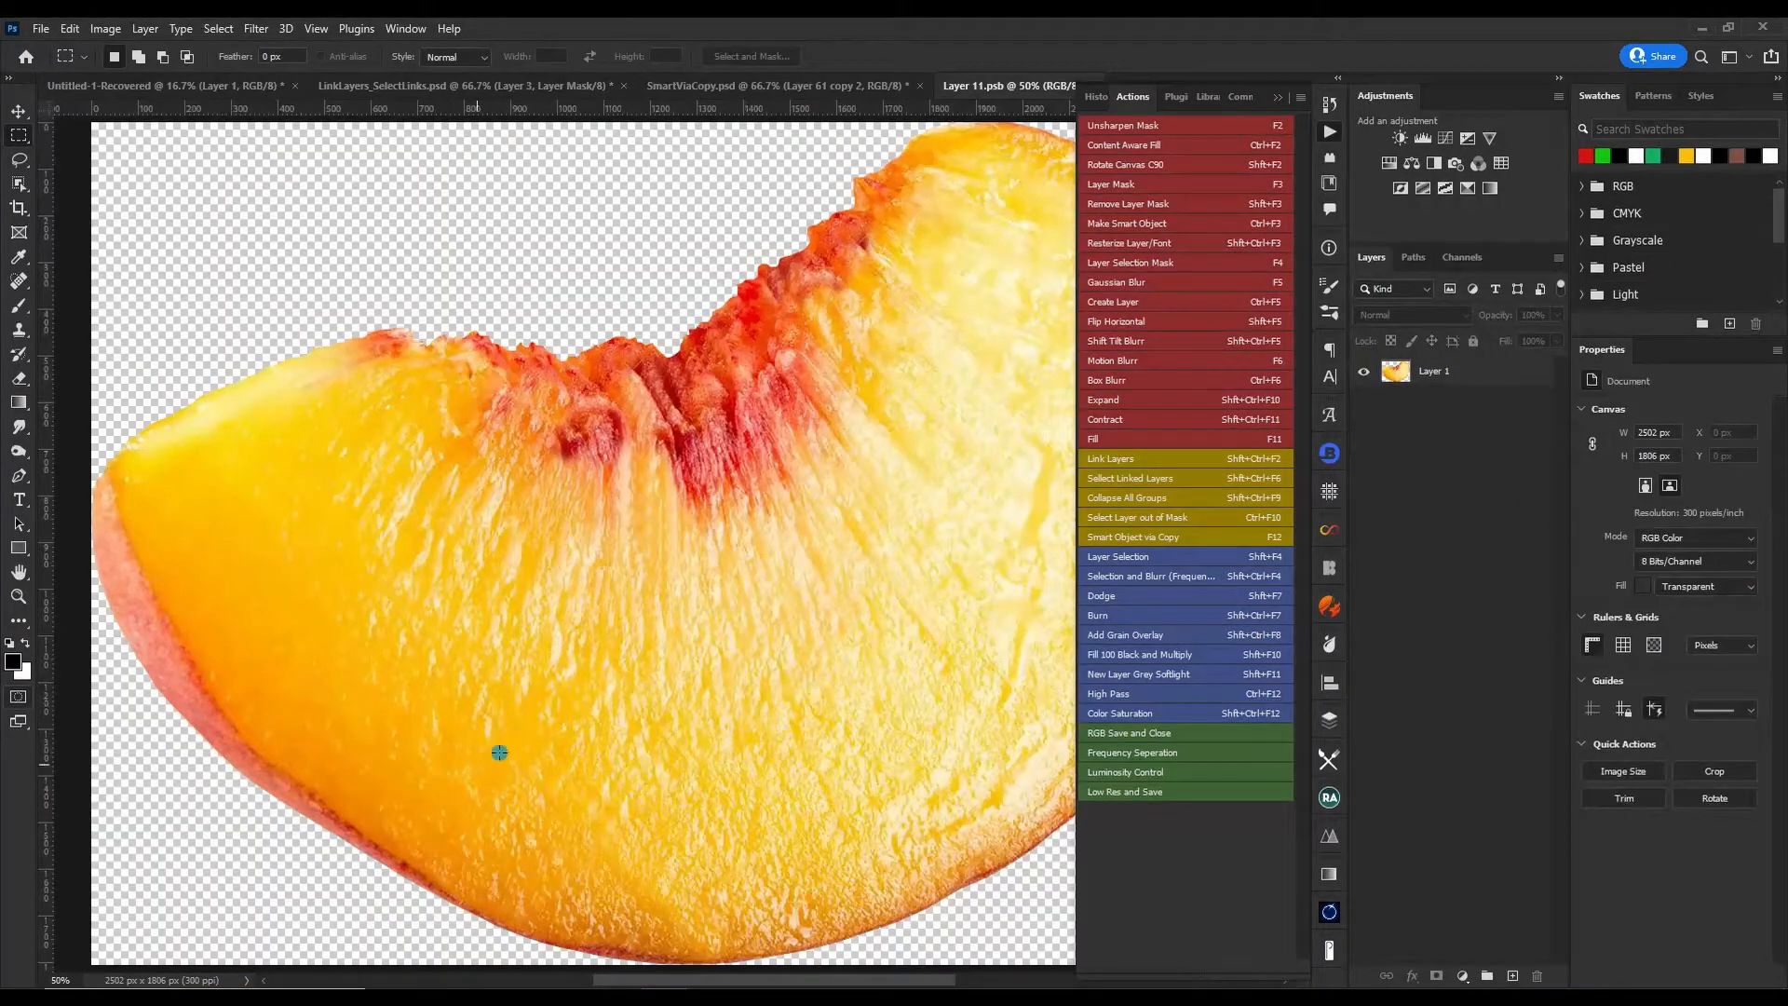
{"action": "key", "text": "b"}
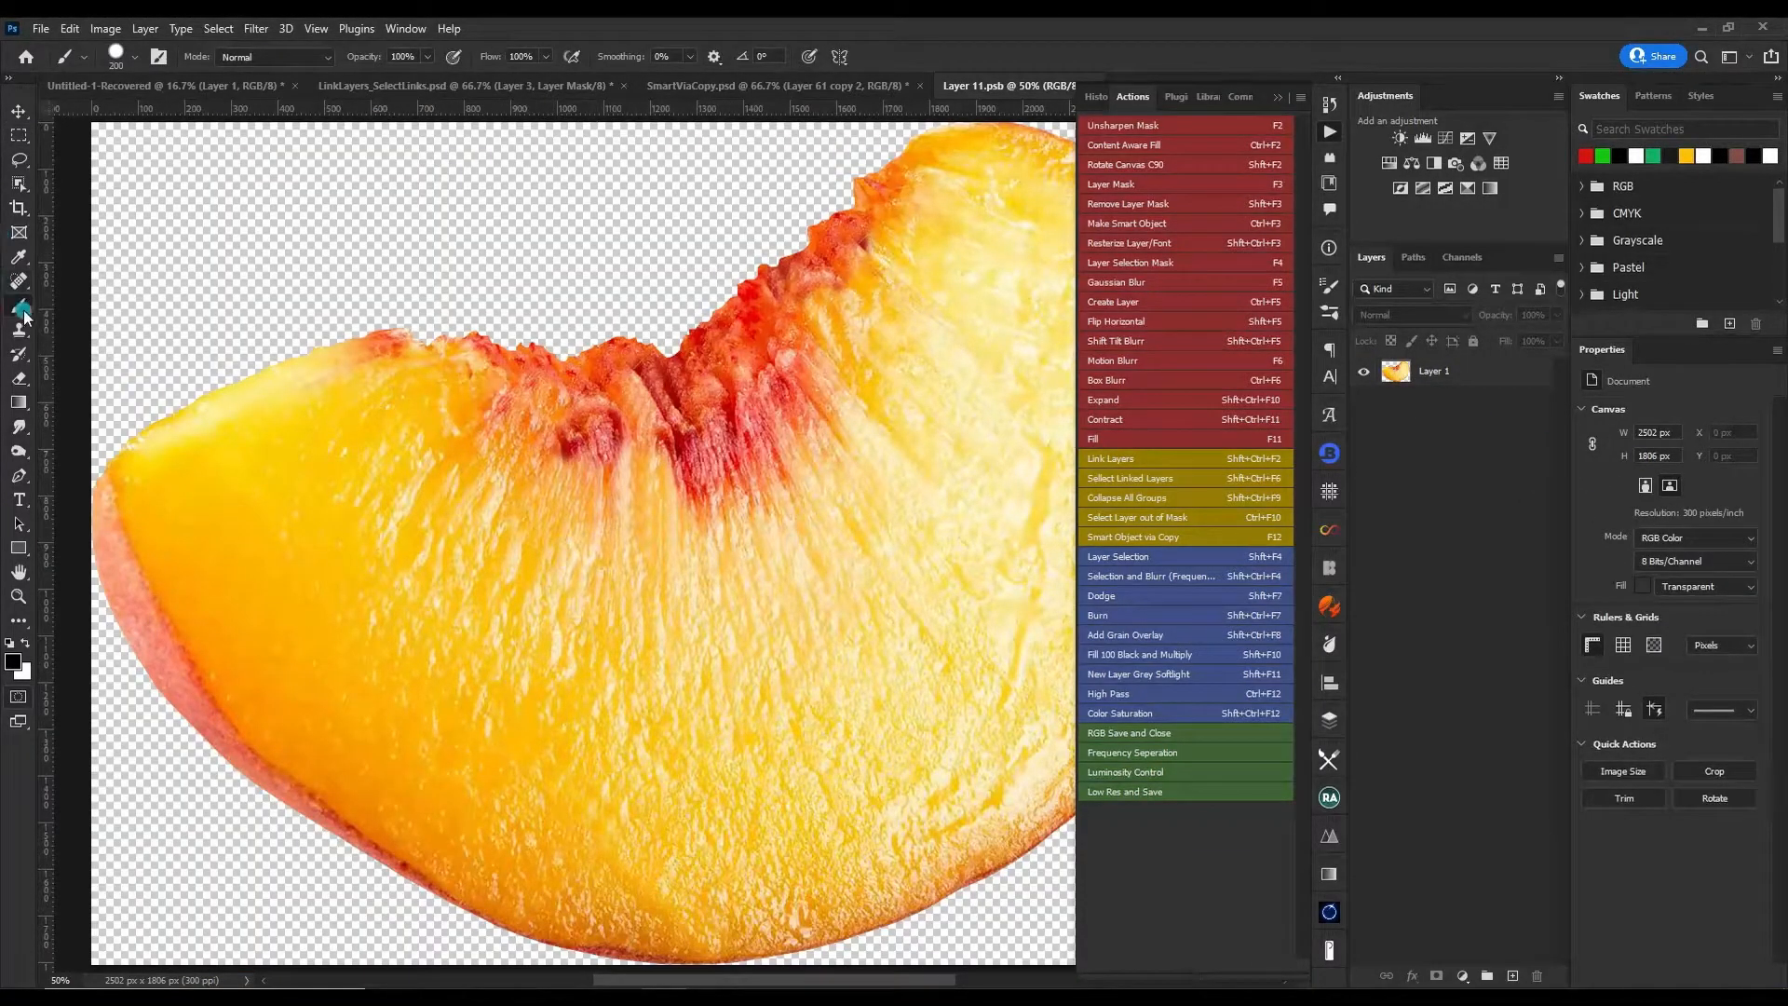
{"action": "left_click", "coordinate": [1434, 371]}
{"action": "mouse_move", "coordinate": [829, 456]}
{"action": "left_mouse_down"}
{"action": "mouse_move", "coordinate": [871, 747]}
{"action": "mouse_move", "coordinate": [658, 686]}
{"action": "mouse_move", "coordinate": [617, 652]}
{"action": "left_mouse_up"}
{"action": "left_click_drag", "start_coordinate": [735, 444], "coordinate": [624, 499]}
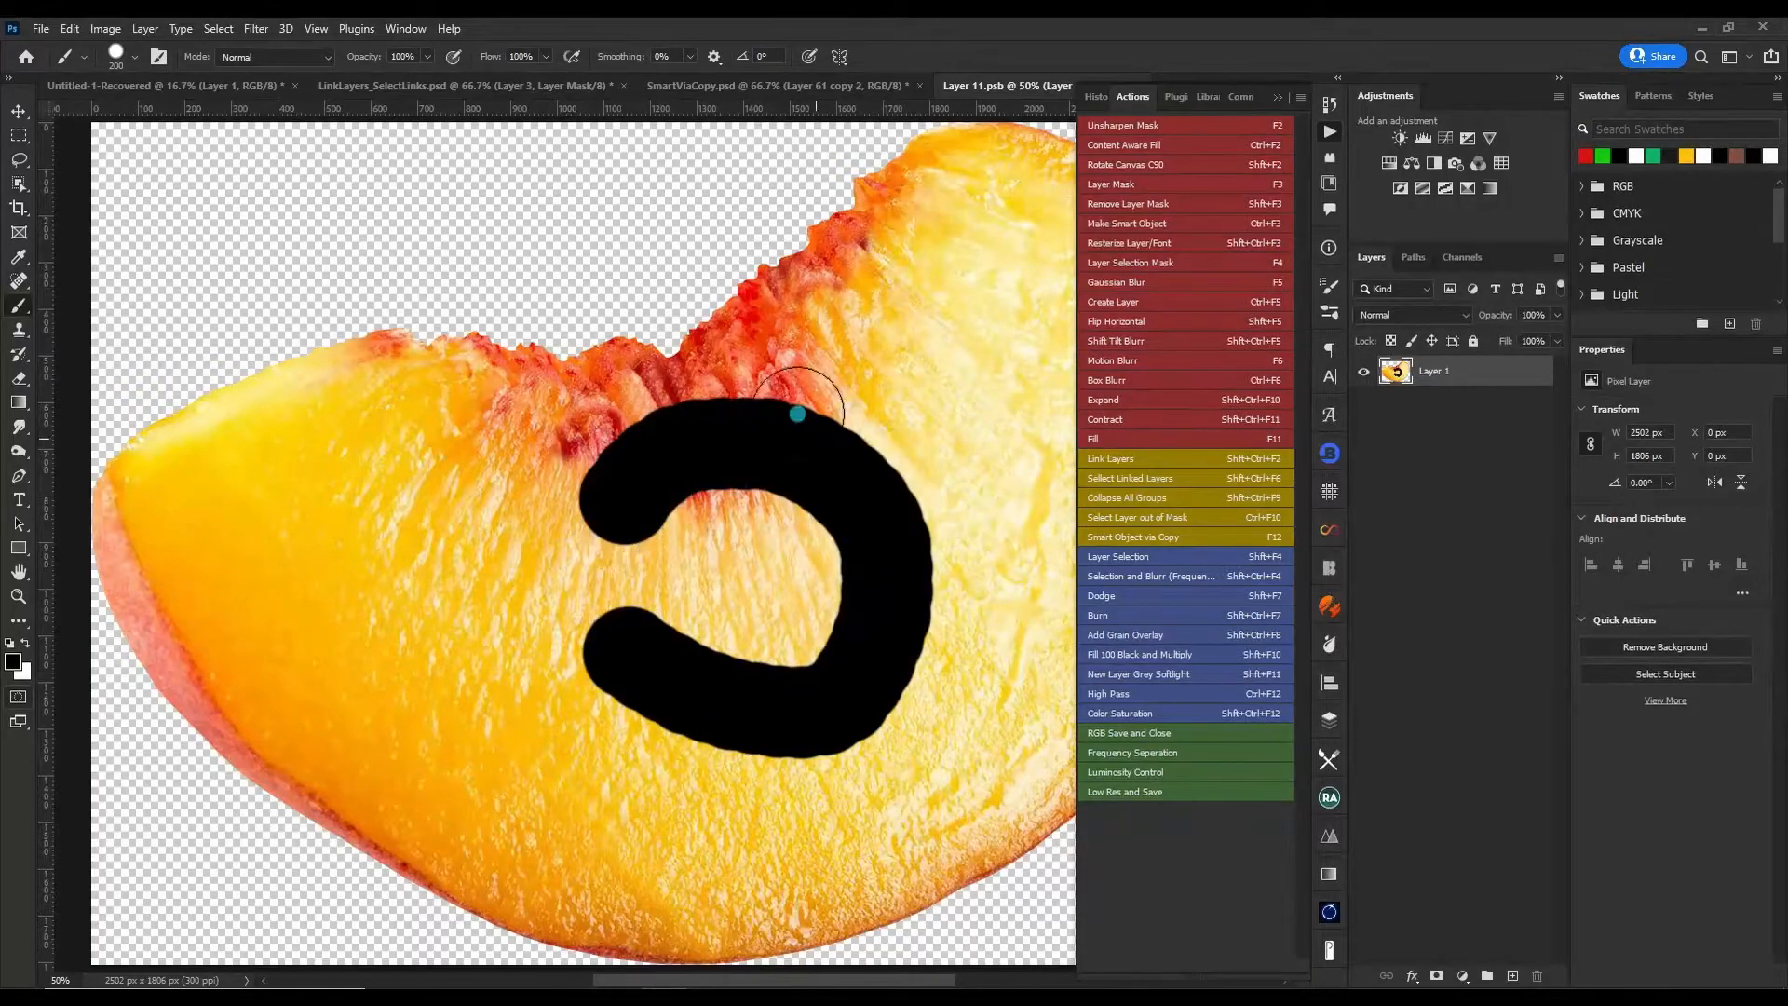
{"action": "left_click", "coordinate": [1274, 97]}
{"action": "left_click", "coordinate": [787, 86]}
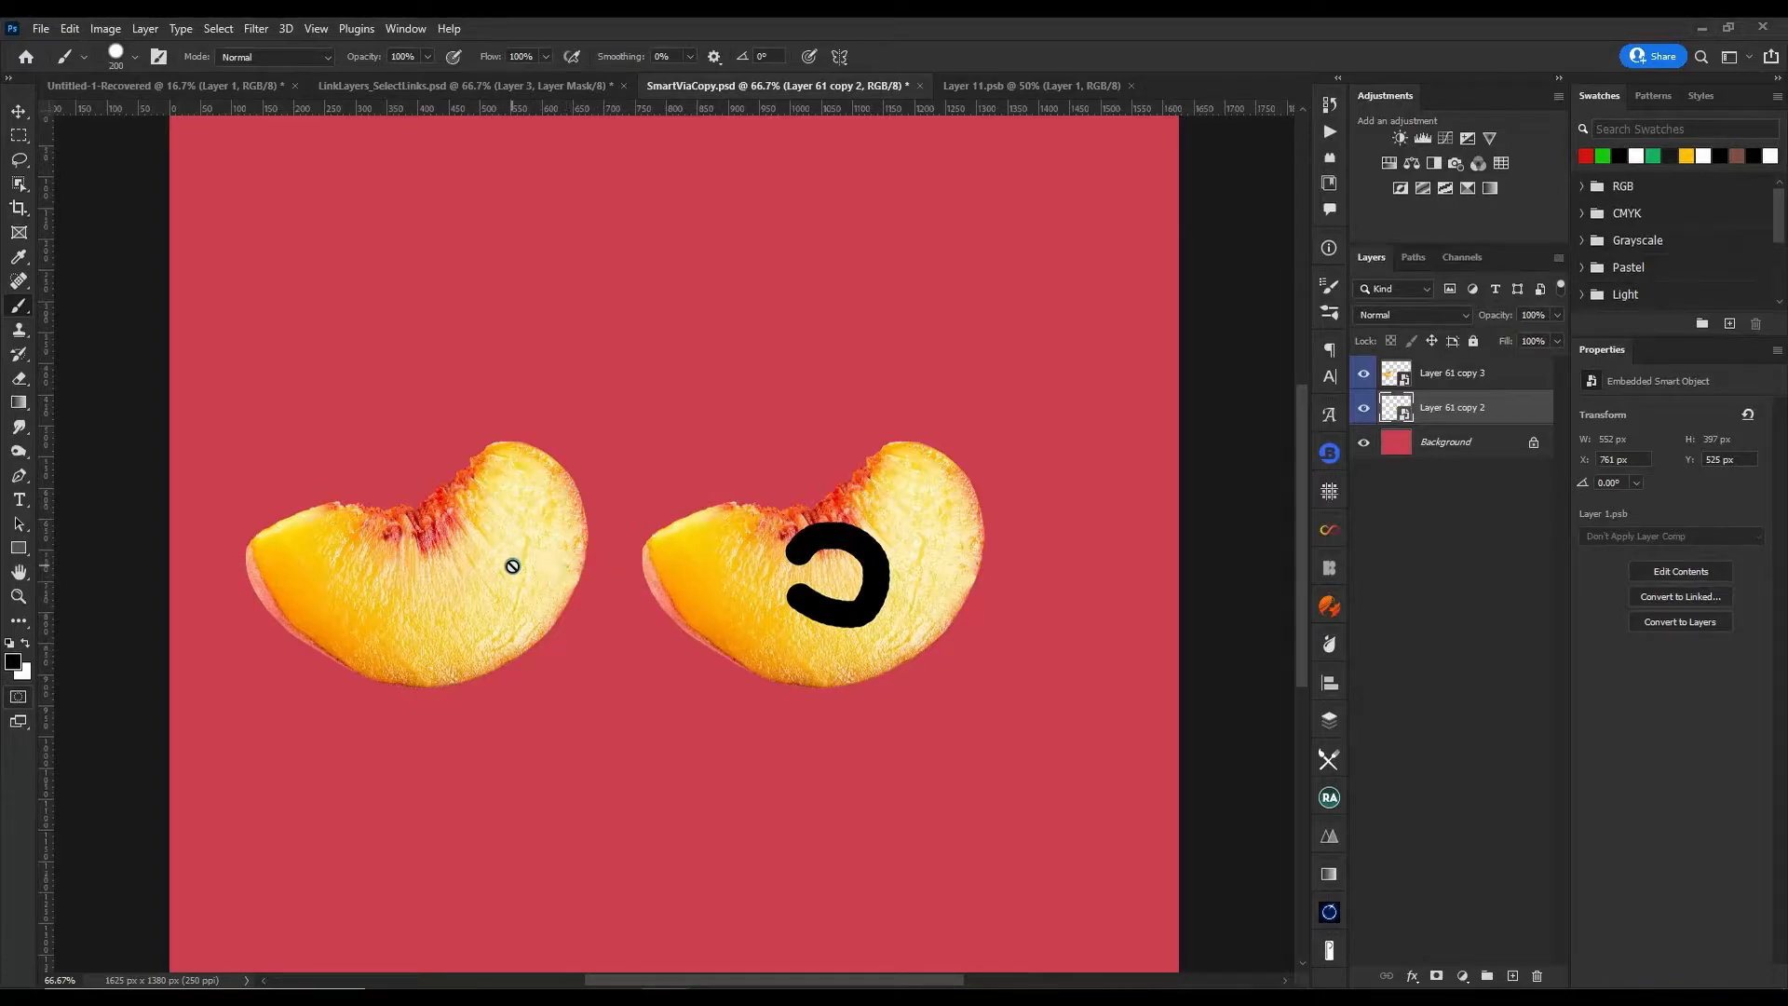
- In Fries.psd, load the outline of the Mayo fries layer as a selection with the Layer Selection action
{"action": "left_click", "coordinate": [1329, 130]}
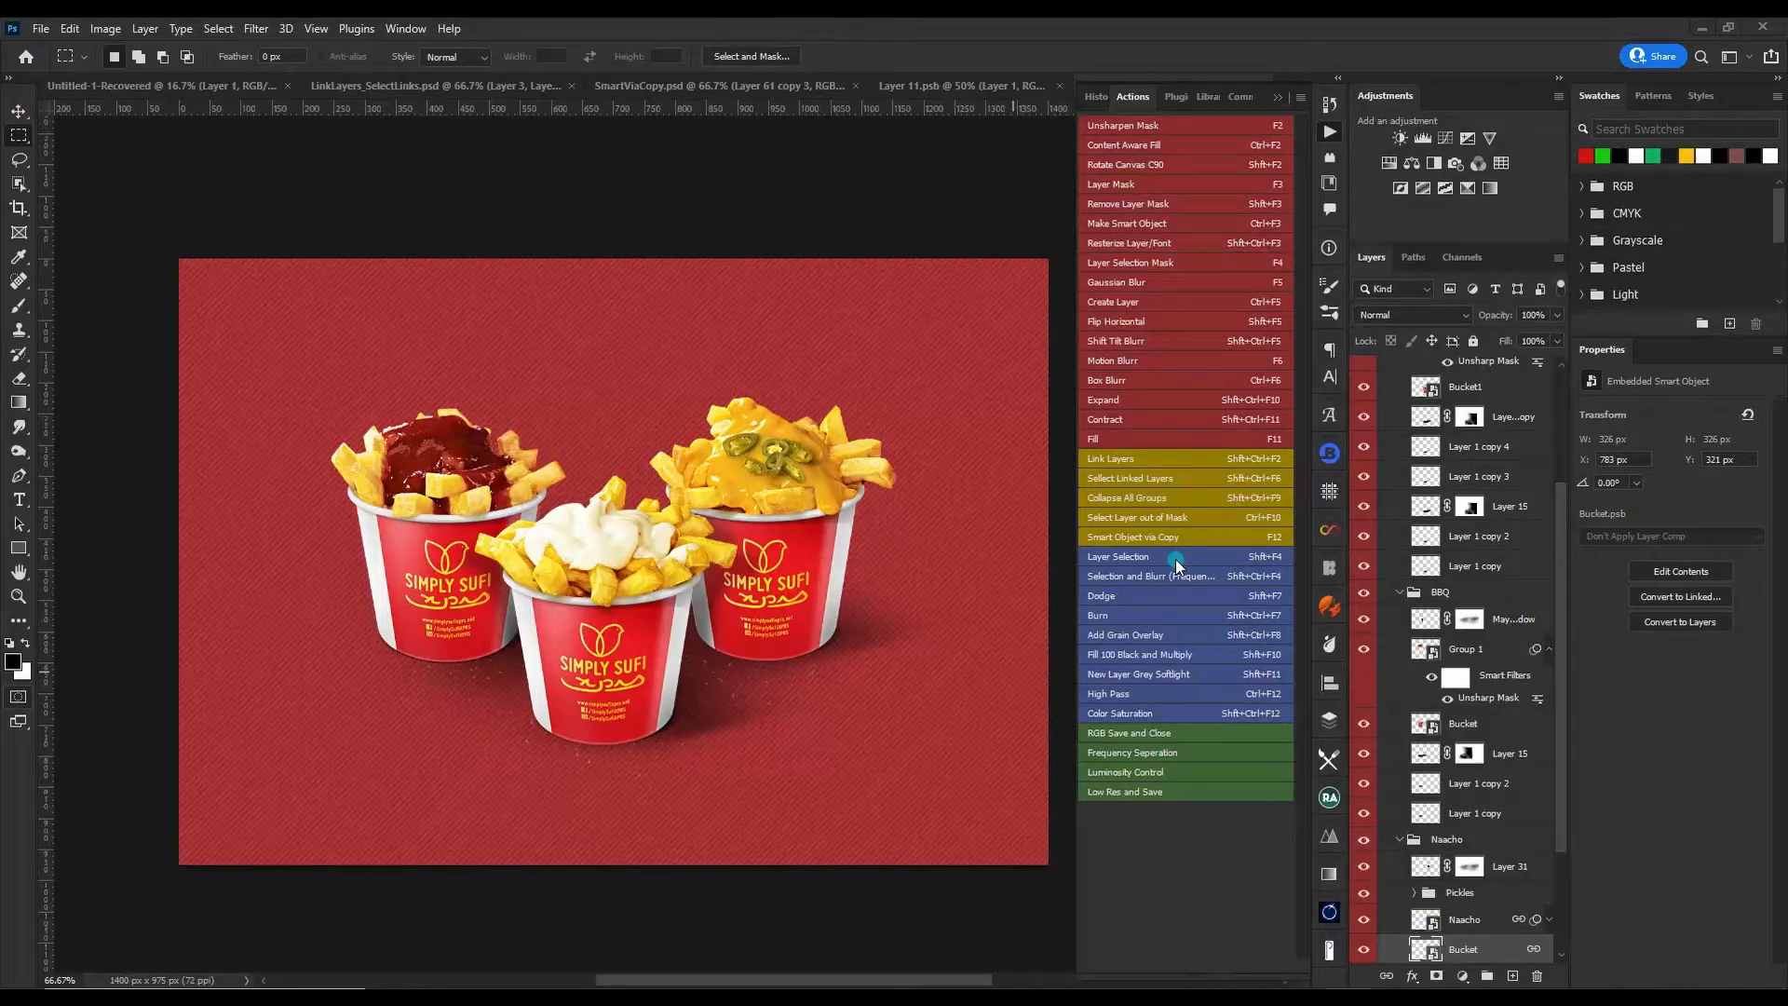
{"action": "left_click", "coordinate": [602, 596], "text": "ctrl"}
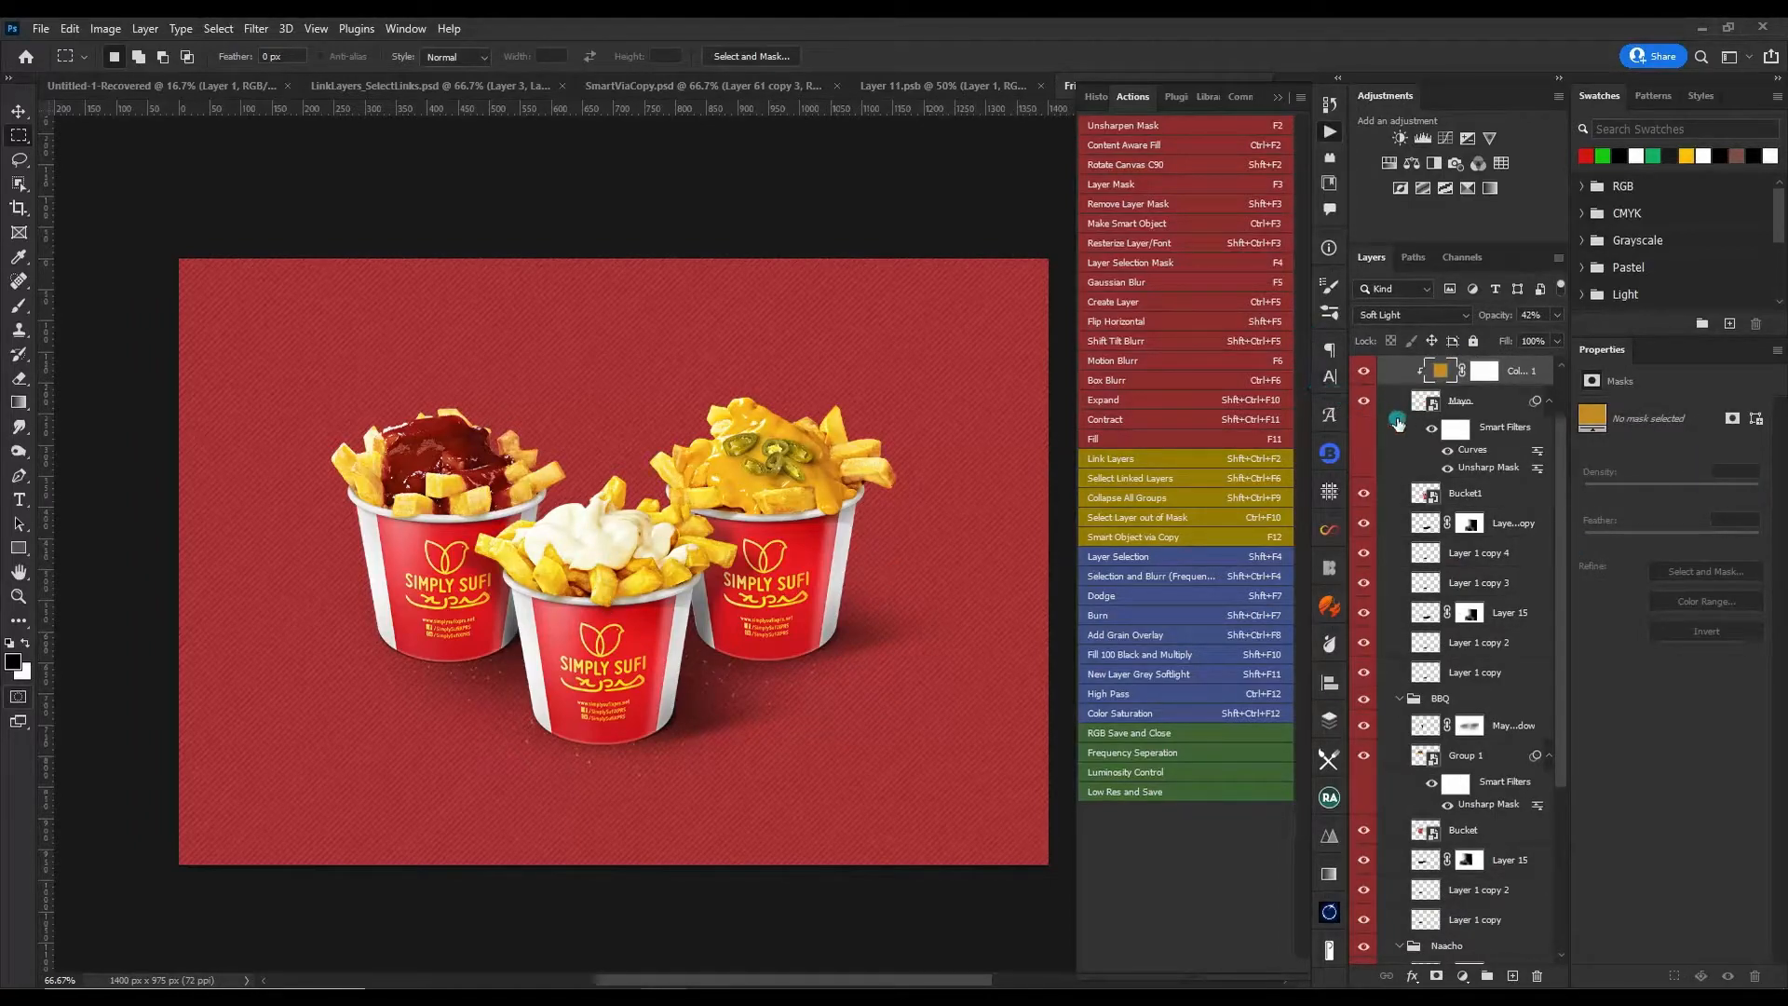
{"action": "left_click", "coordinate": [1393, 409]}
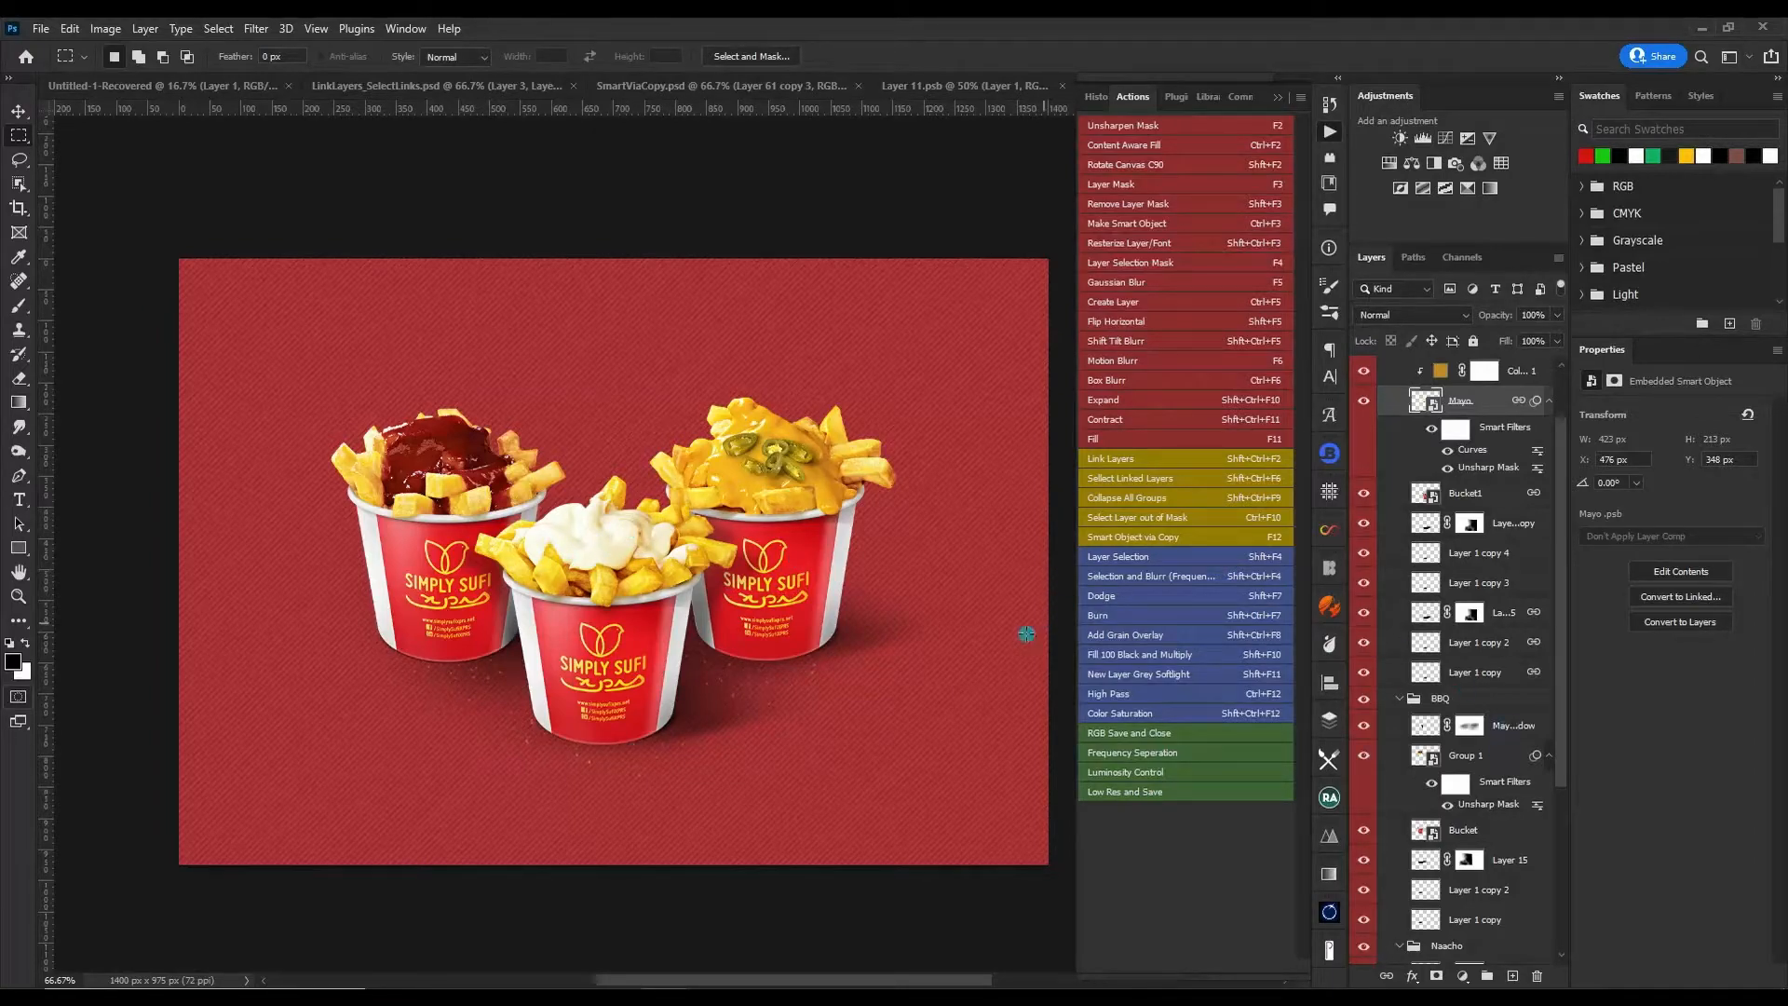
{"action": "key", "text": "shift+F4"}
{"action": "scroll", "coordinate": [1464, 741], "scroll_direction": "down", "scroll_amount": 5}
{"action": "scroll", "coordinate": [1464, 740], "scroll_direction": "up", "scroll_amount": 6}
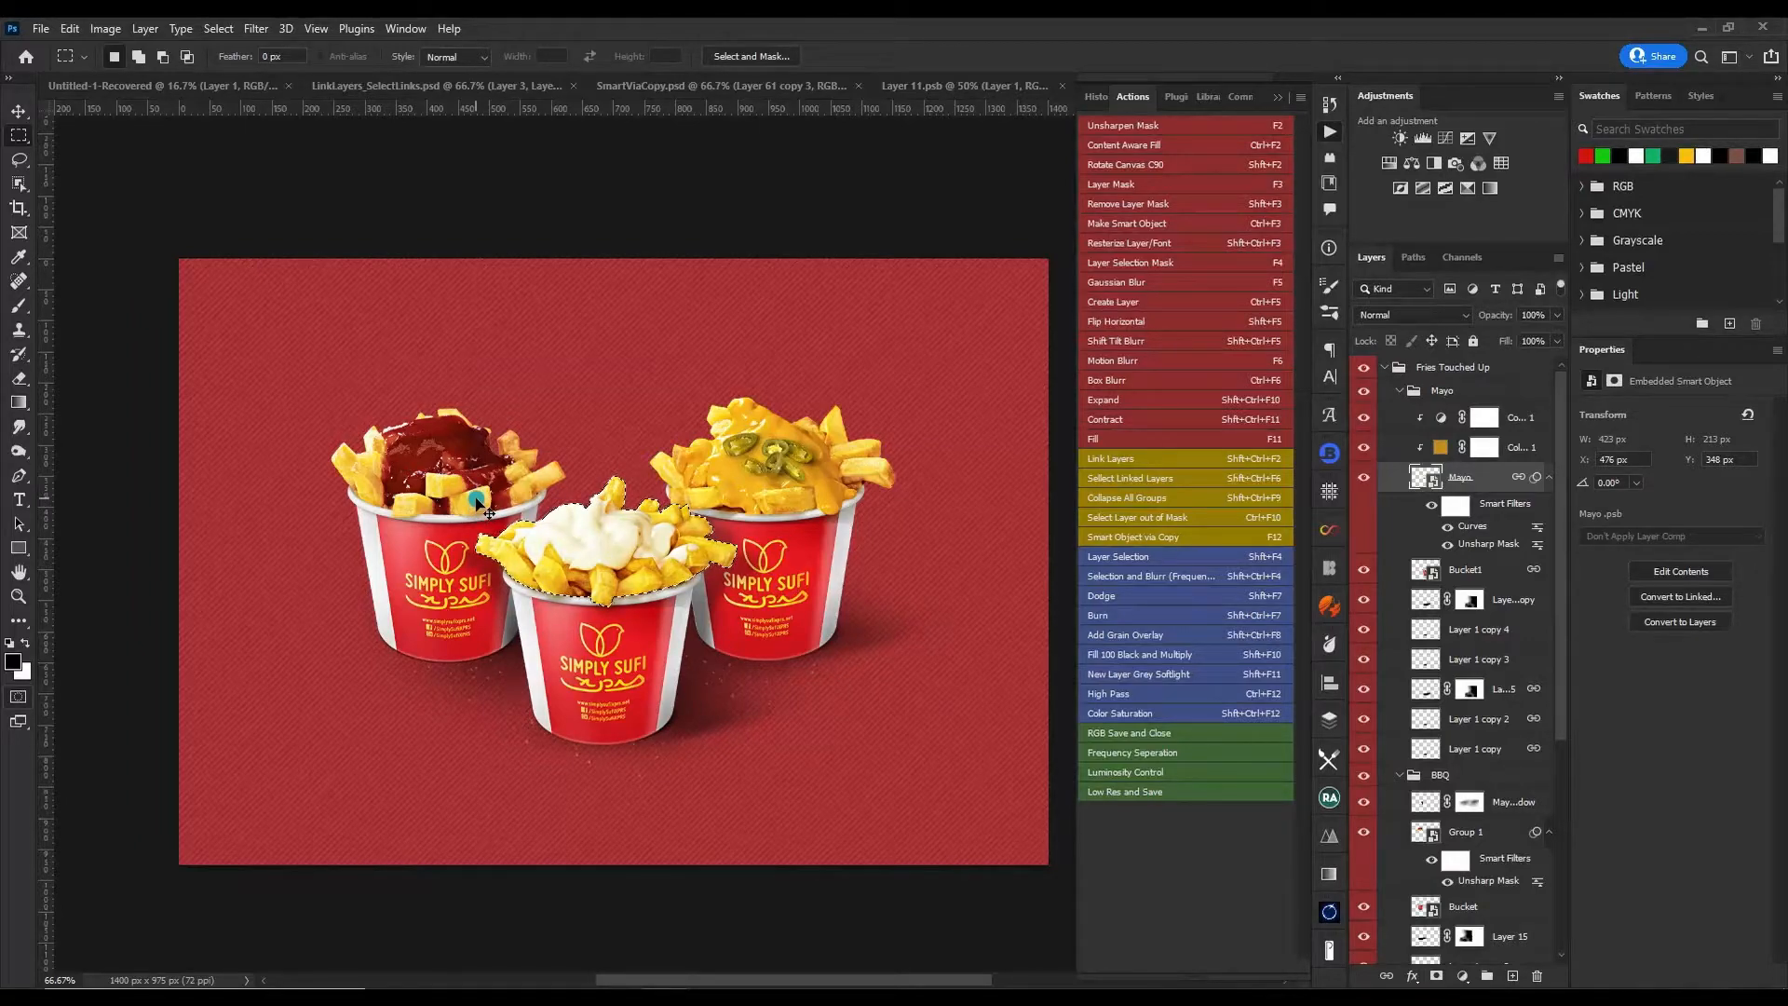
- Load the outline of the BBQ fries layer, Group 1, as a selection and run the Selection and Blur action on it
{"action": "left_click", "coordinate": [477, 503], "text": "ctrl"}
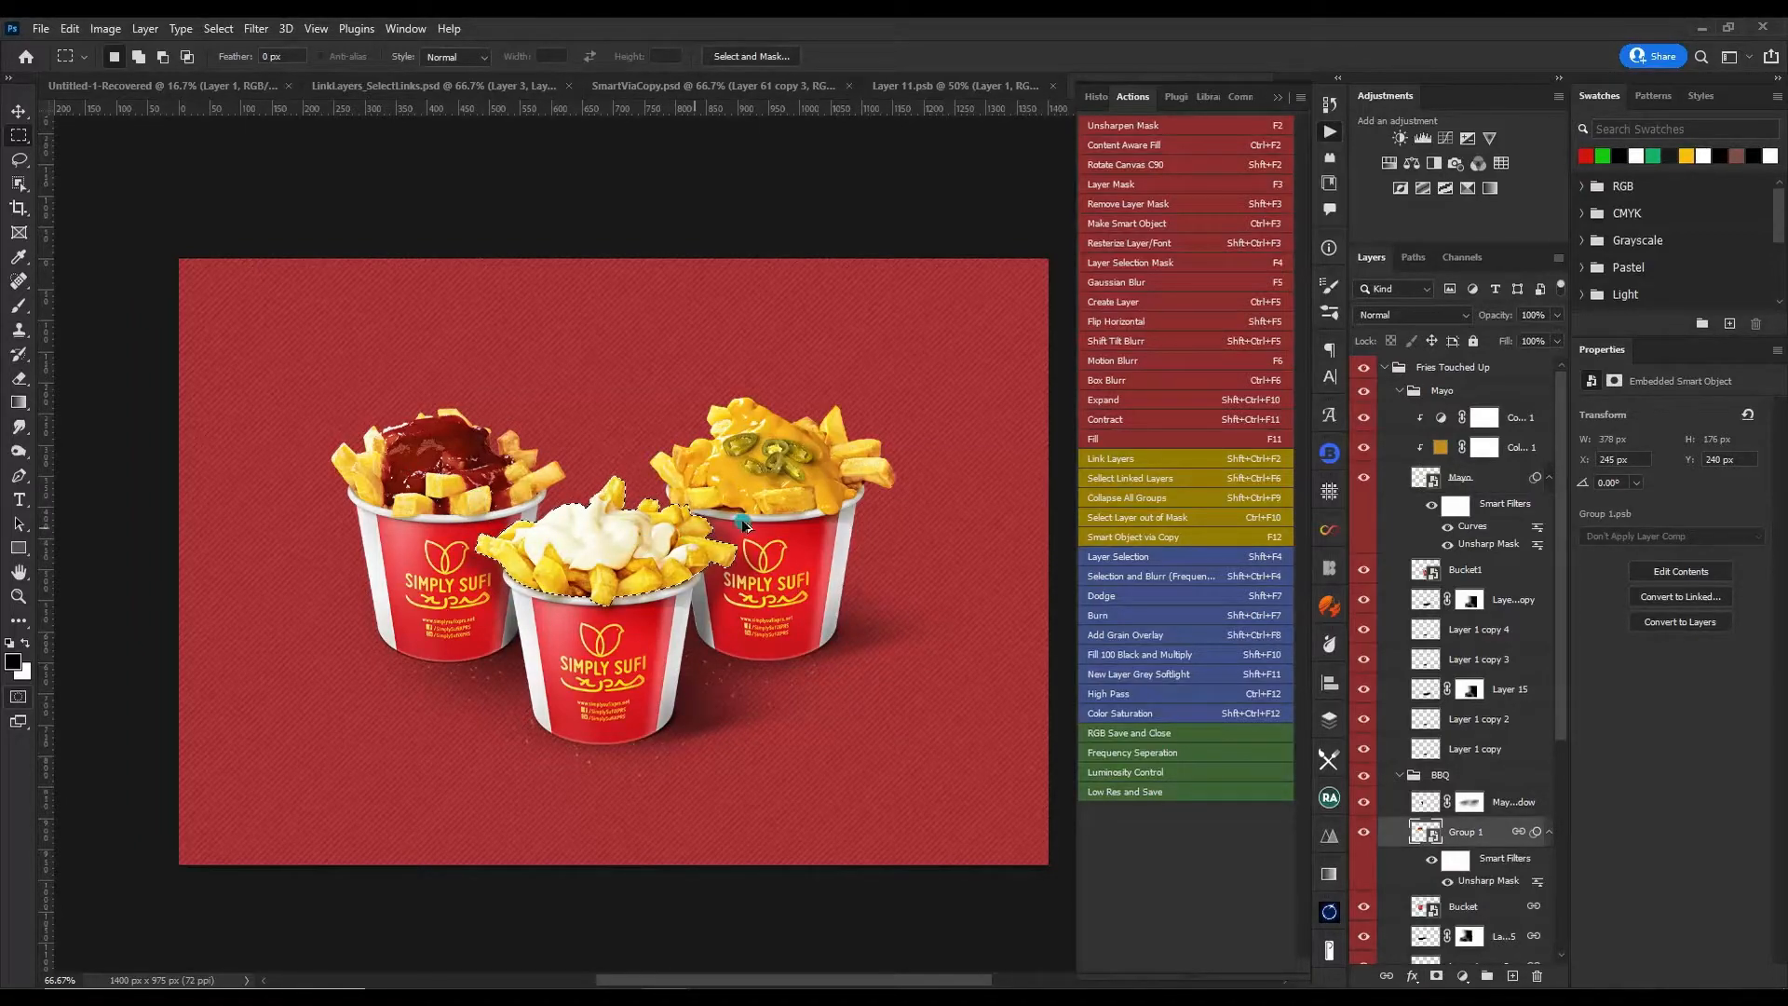
{"action": "left_click", "coordinate": [770, 505], "text": "ctrl"}
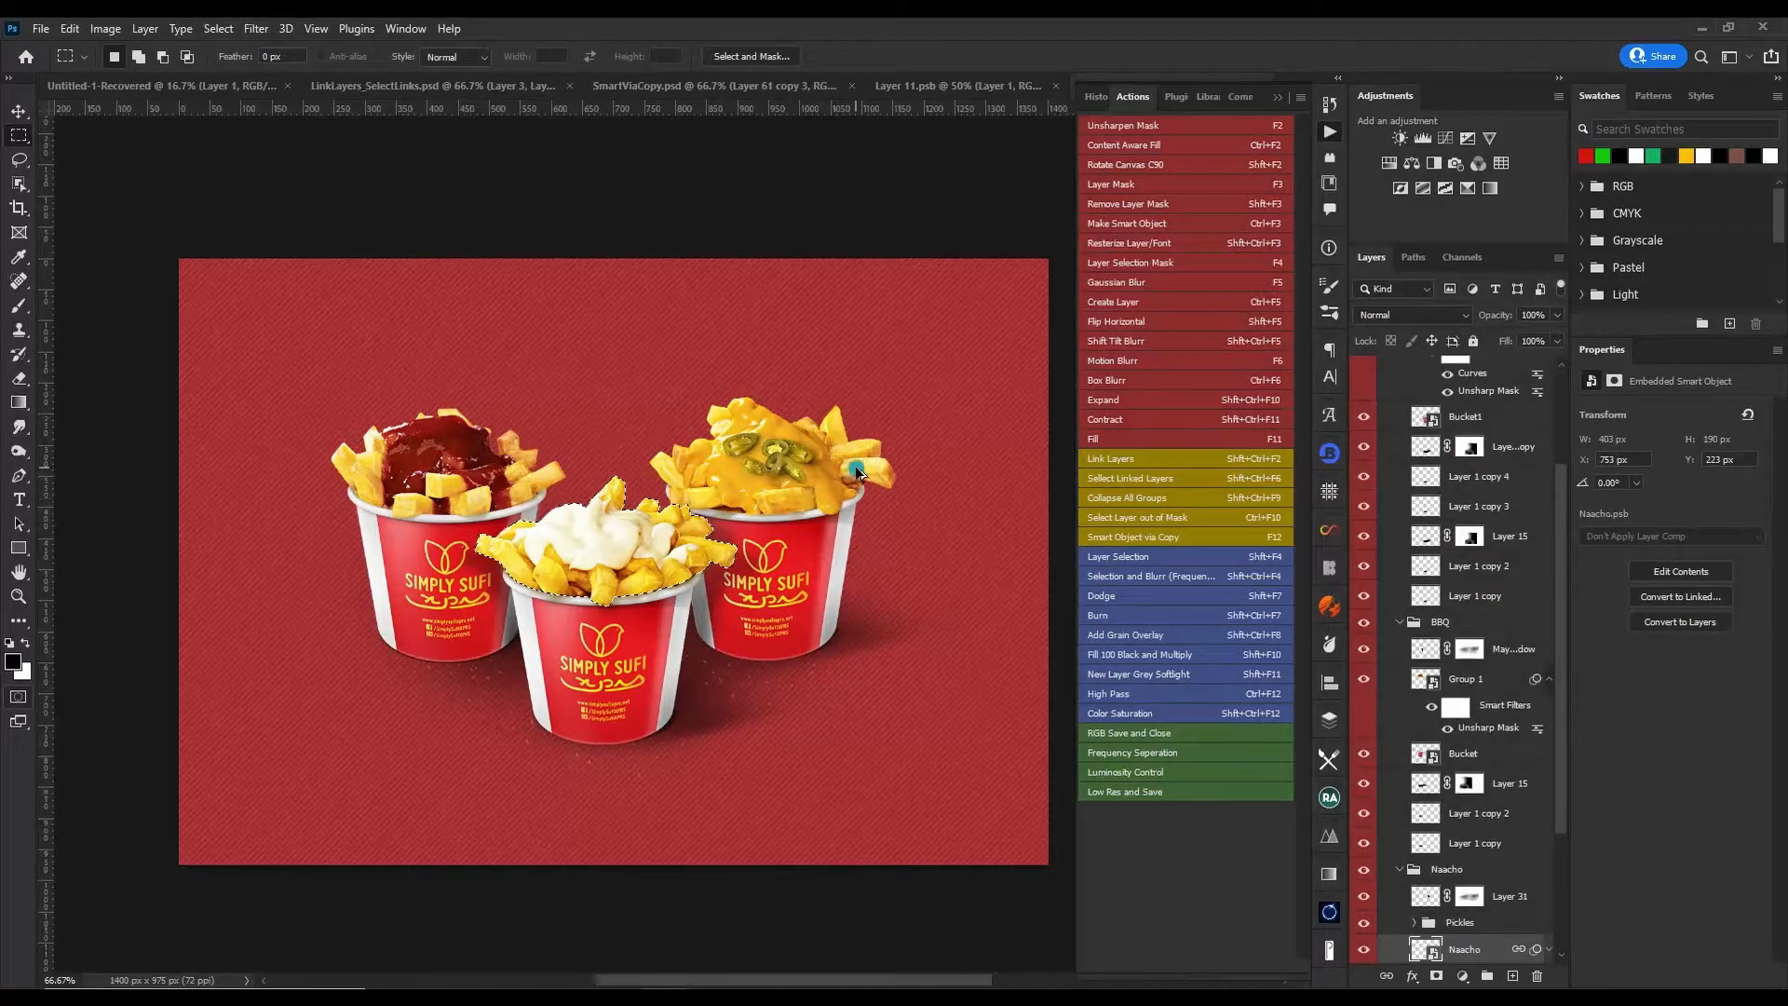
{"action": "left_click", "coordinate": [601, 585], "text": "ctrl"}
{"action": "left_click", "coordinate": [434, 468], "text": "ctrl"}
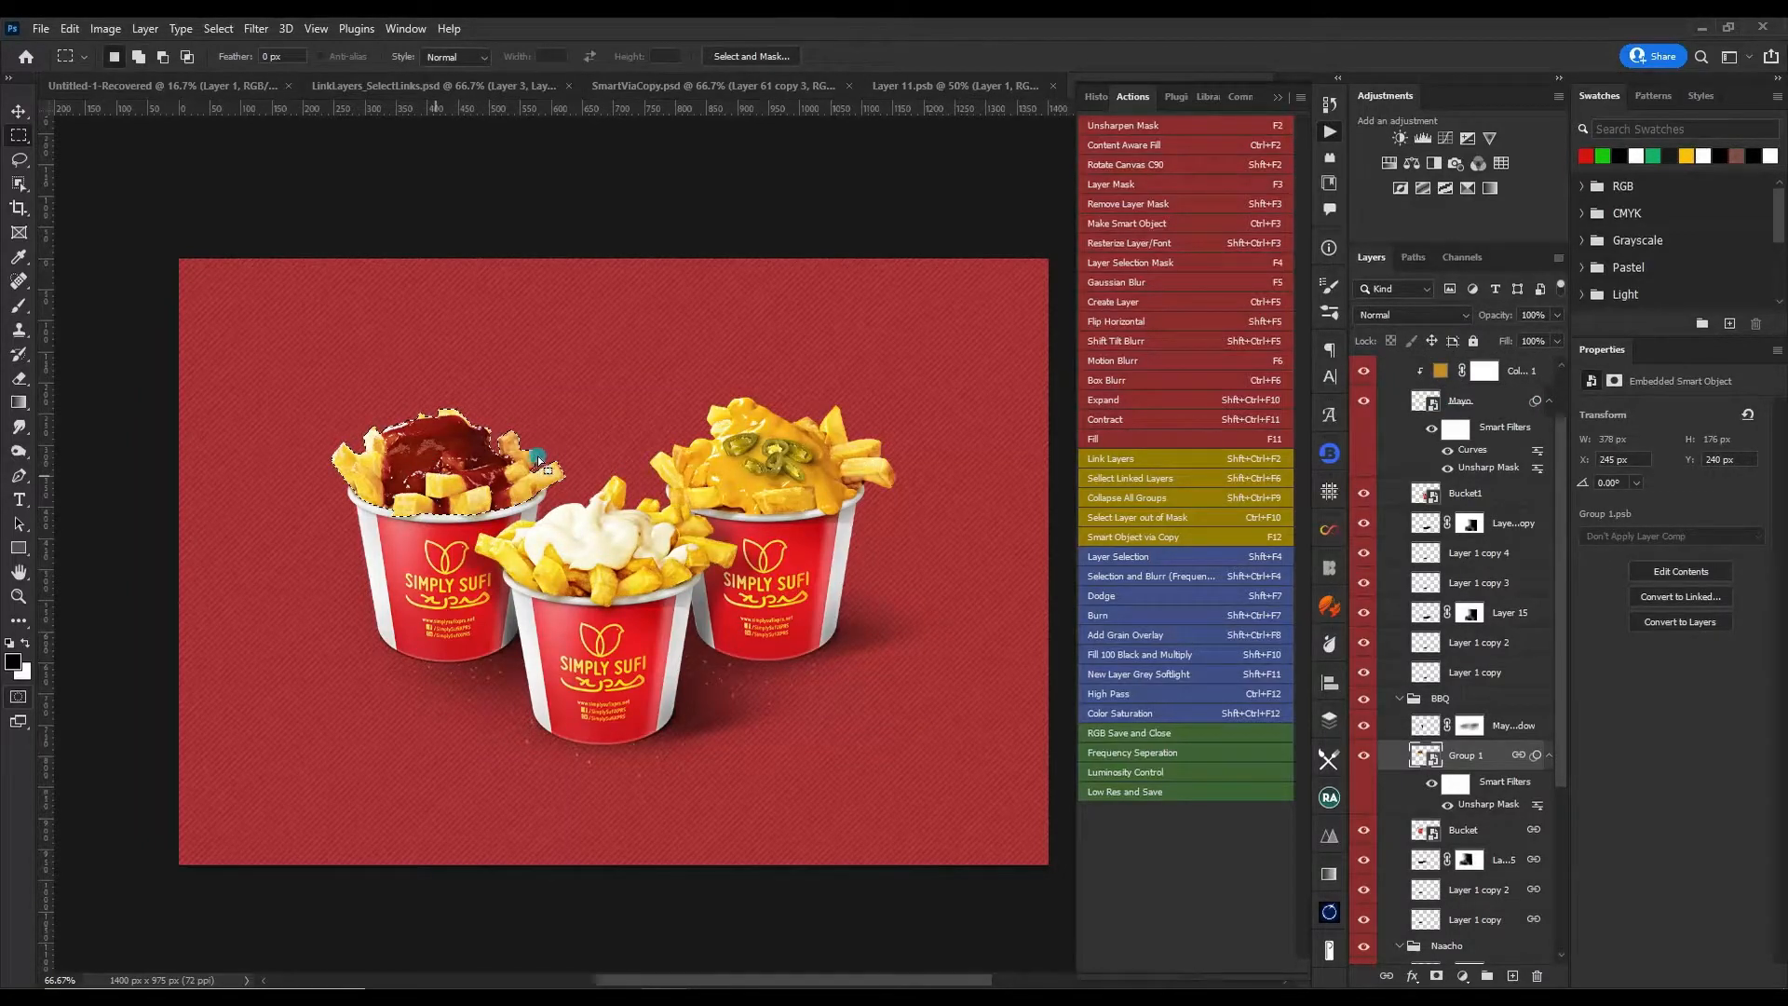
{"action": "left_click", "coordinate": [1099, 577]}
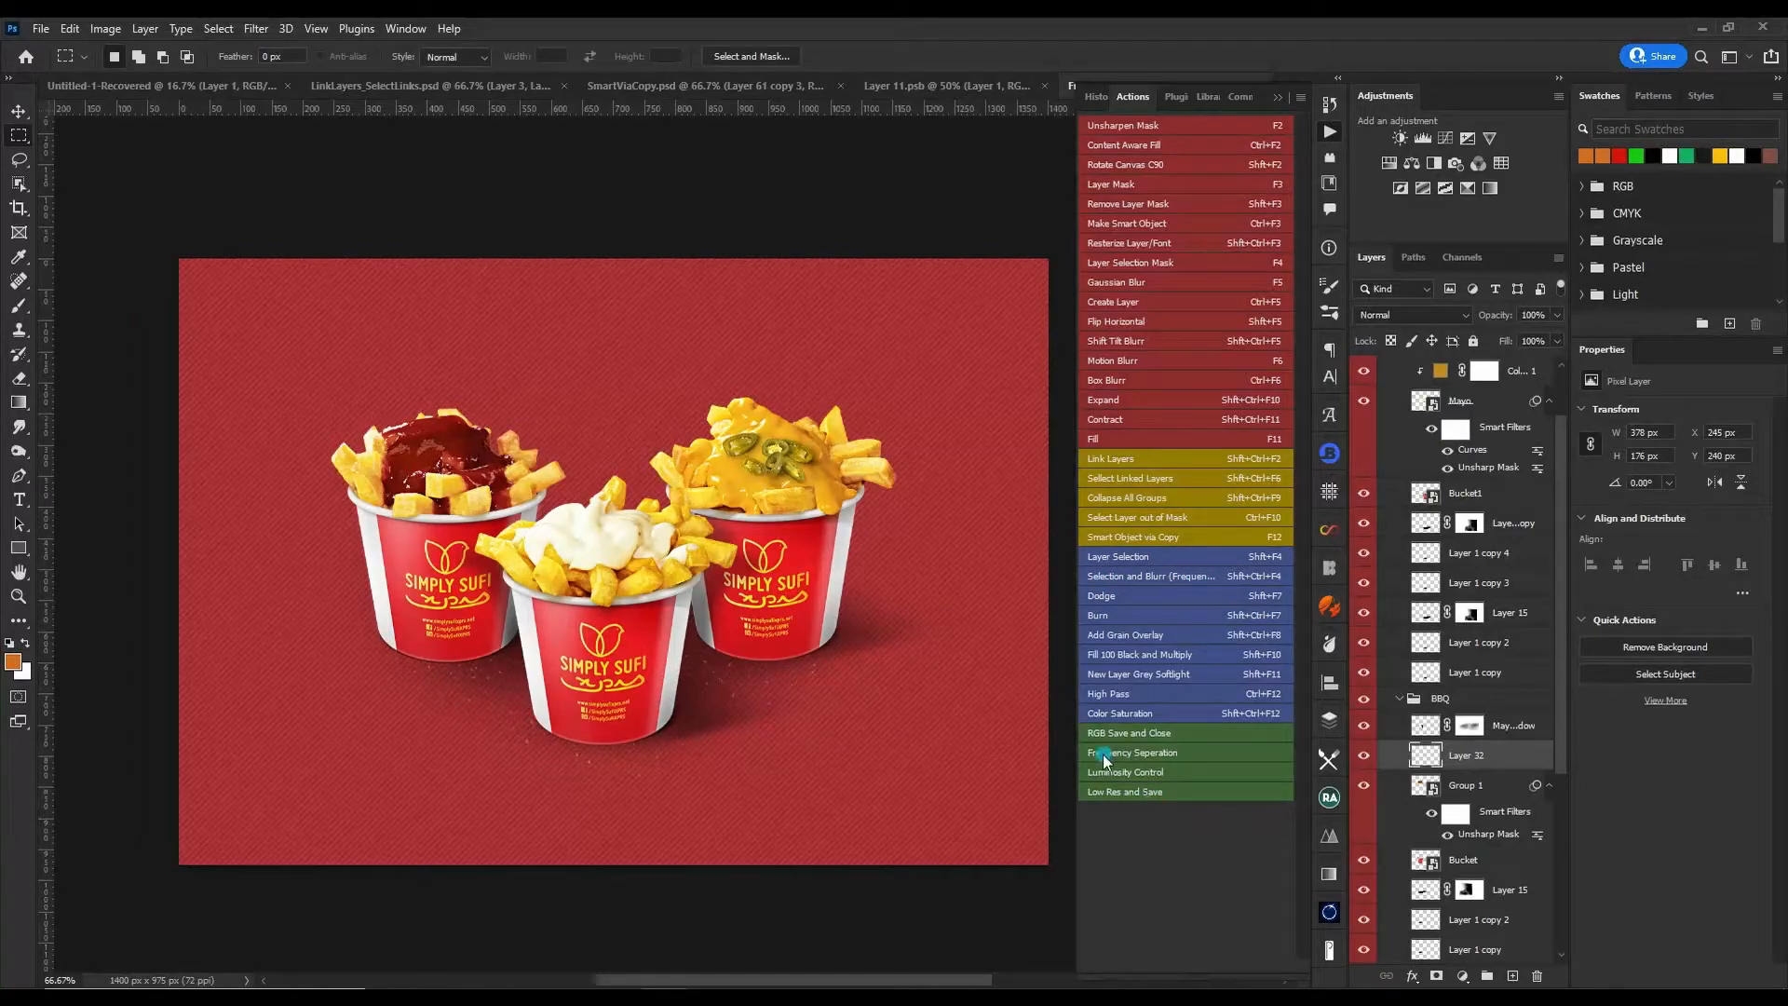
- Switch the actions list out of Button Mode
{"action": "left_click", "coordinate": [1169, 754]}
{"action": "left_click", "coordinate": [1246, 127]}
{"action": "left_click", "coordinate": [1302, 97]}
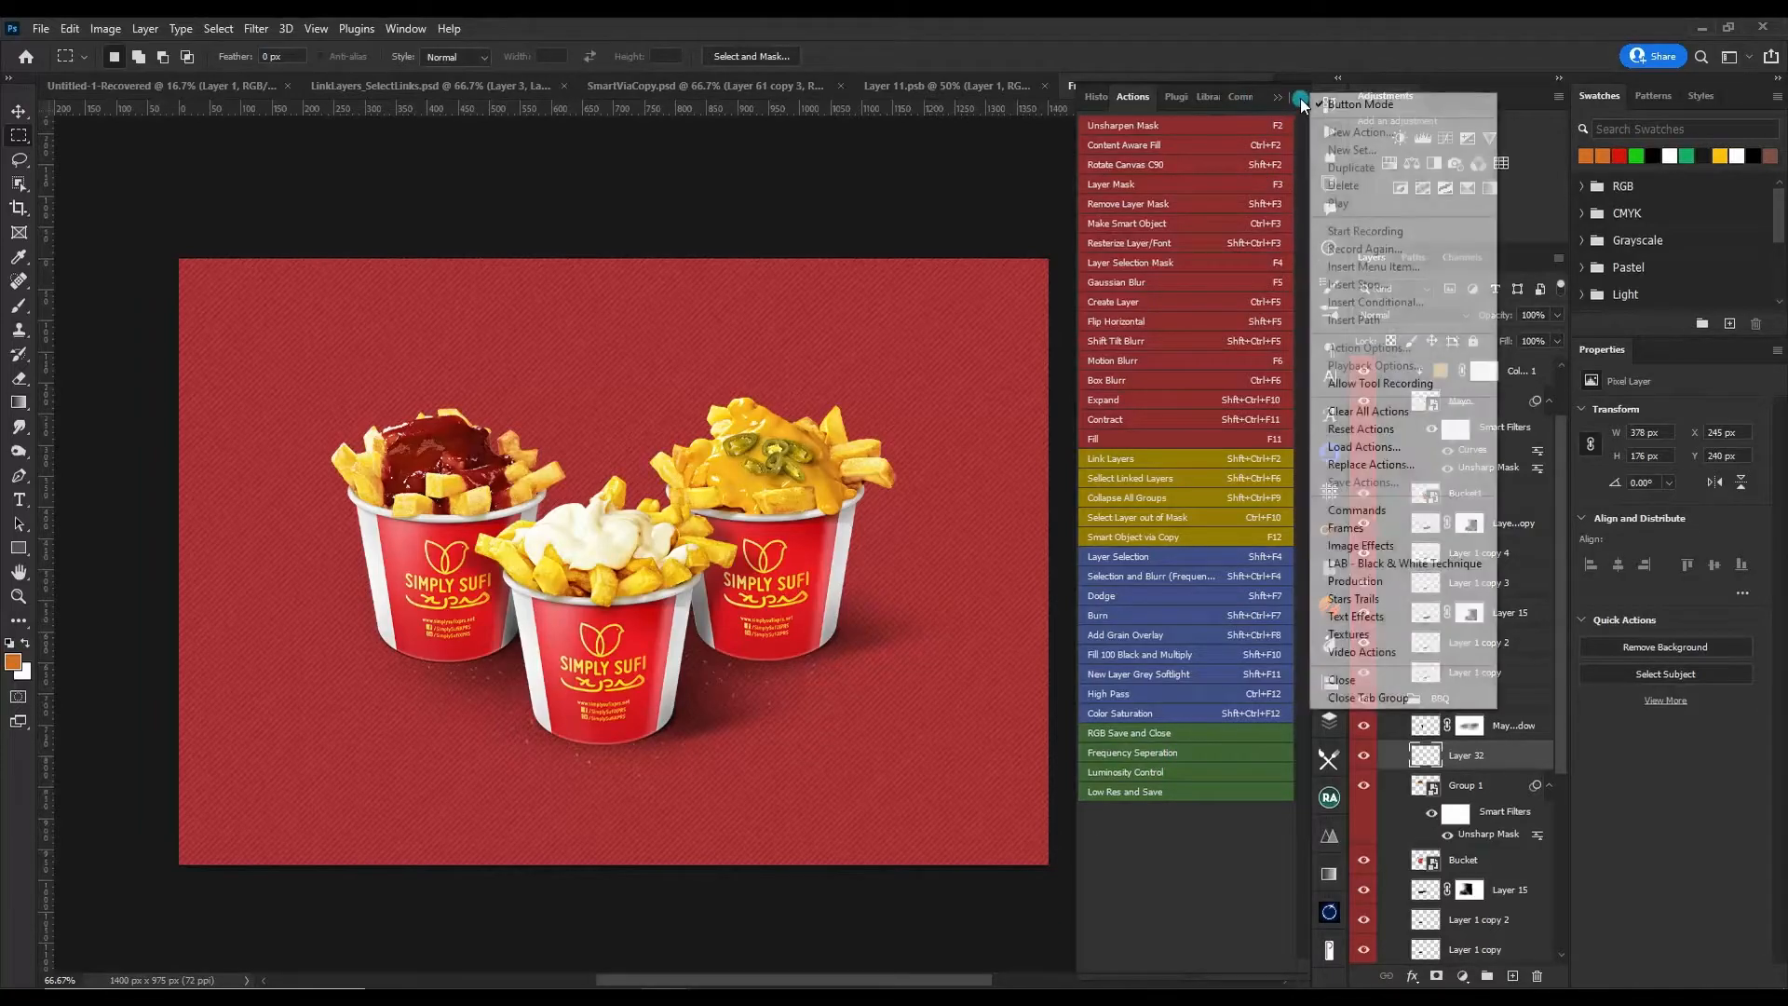
{"action": "left_click", "coordinate": [1350, 106]}
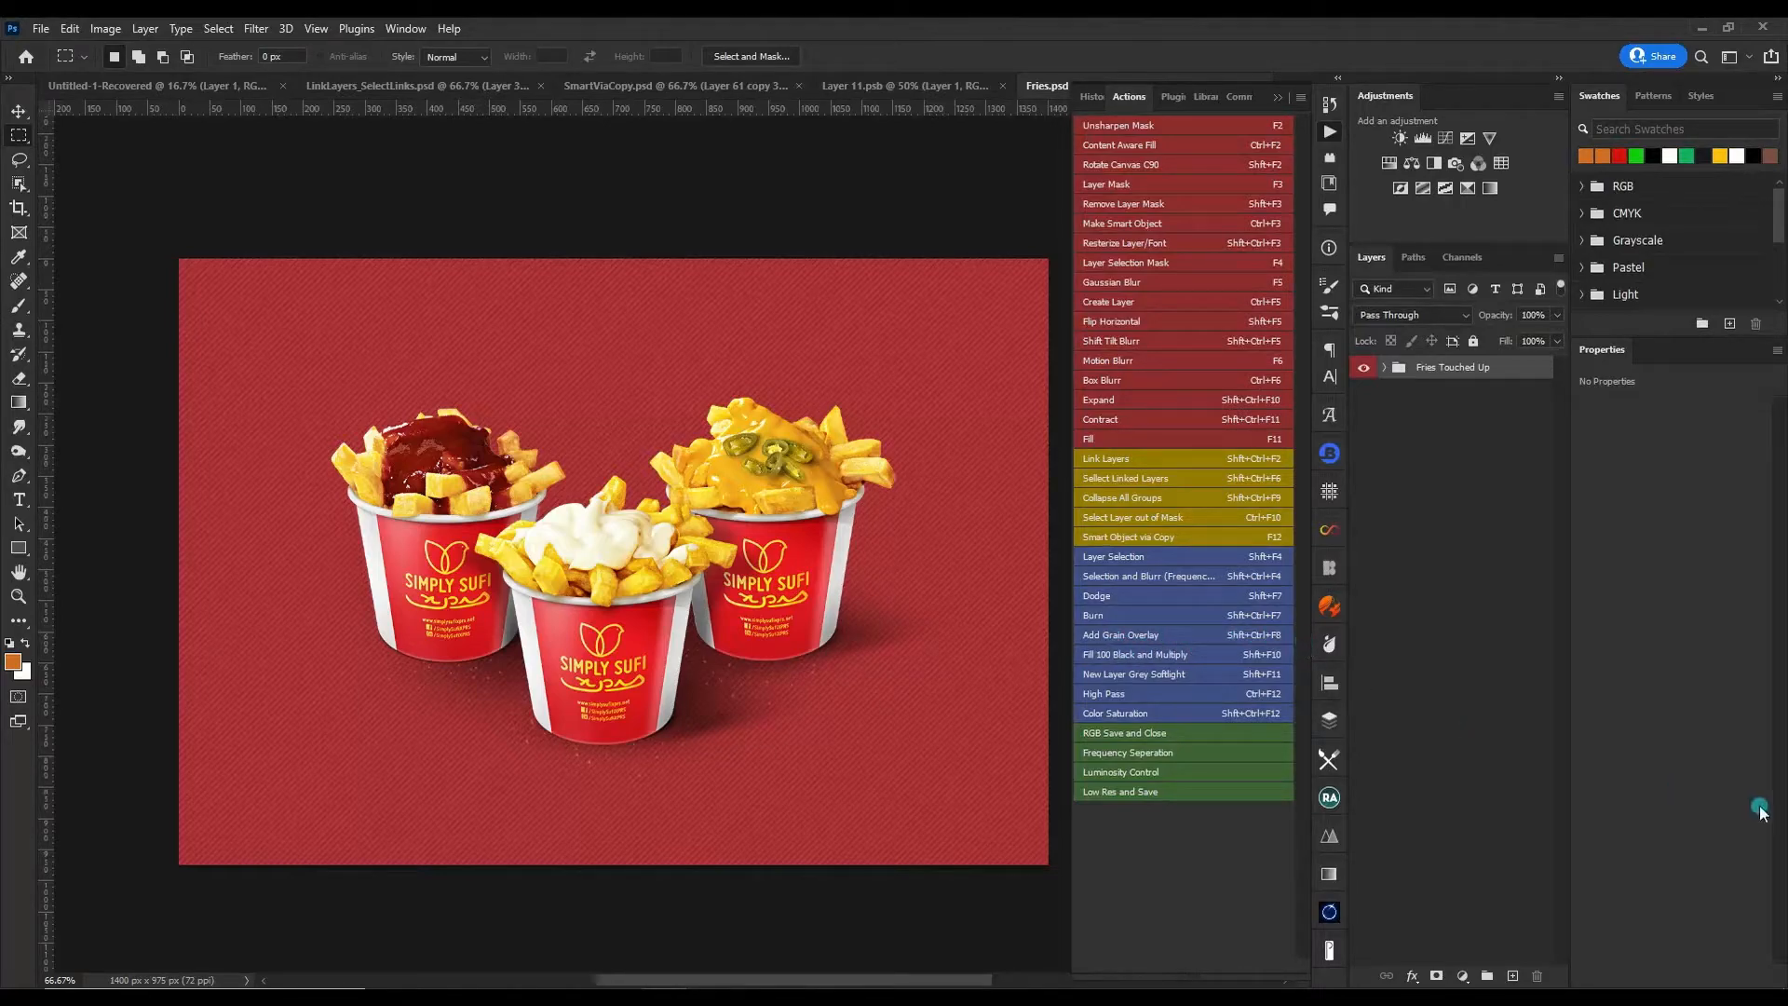
- Run the Add Grain Overlay action with 5% Gaussian, monochromatic noise on both grain layers
{"action": "key", "text": "shift+ctrl+F8"}
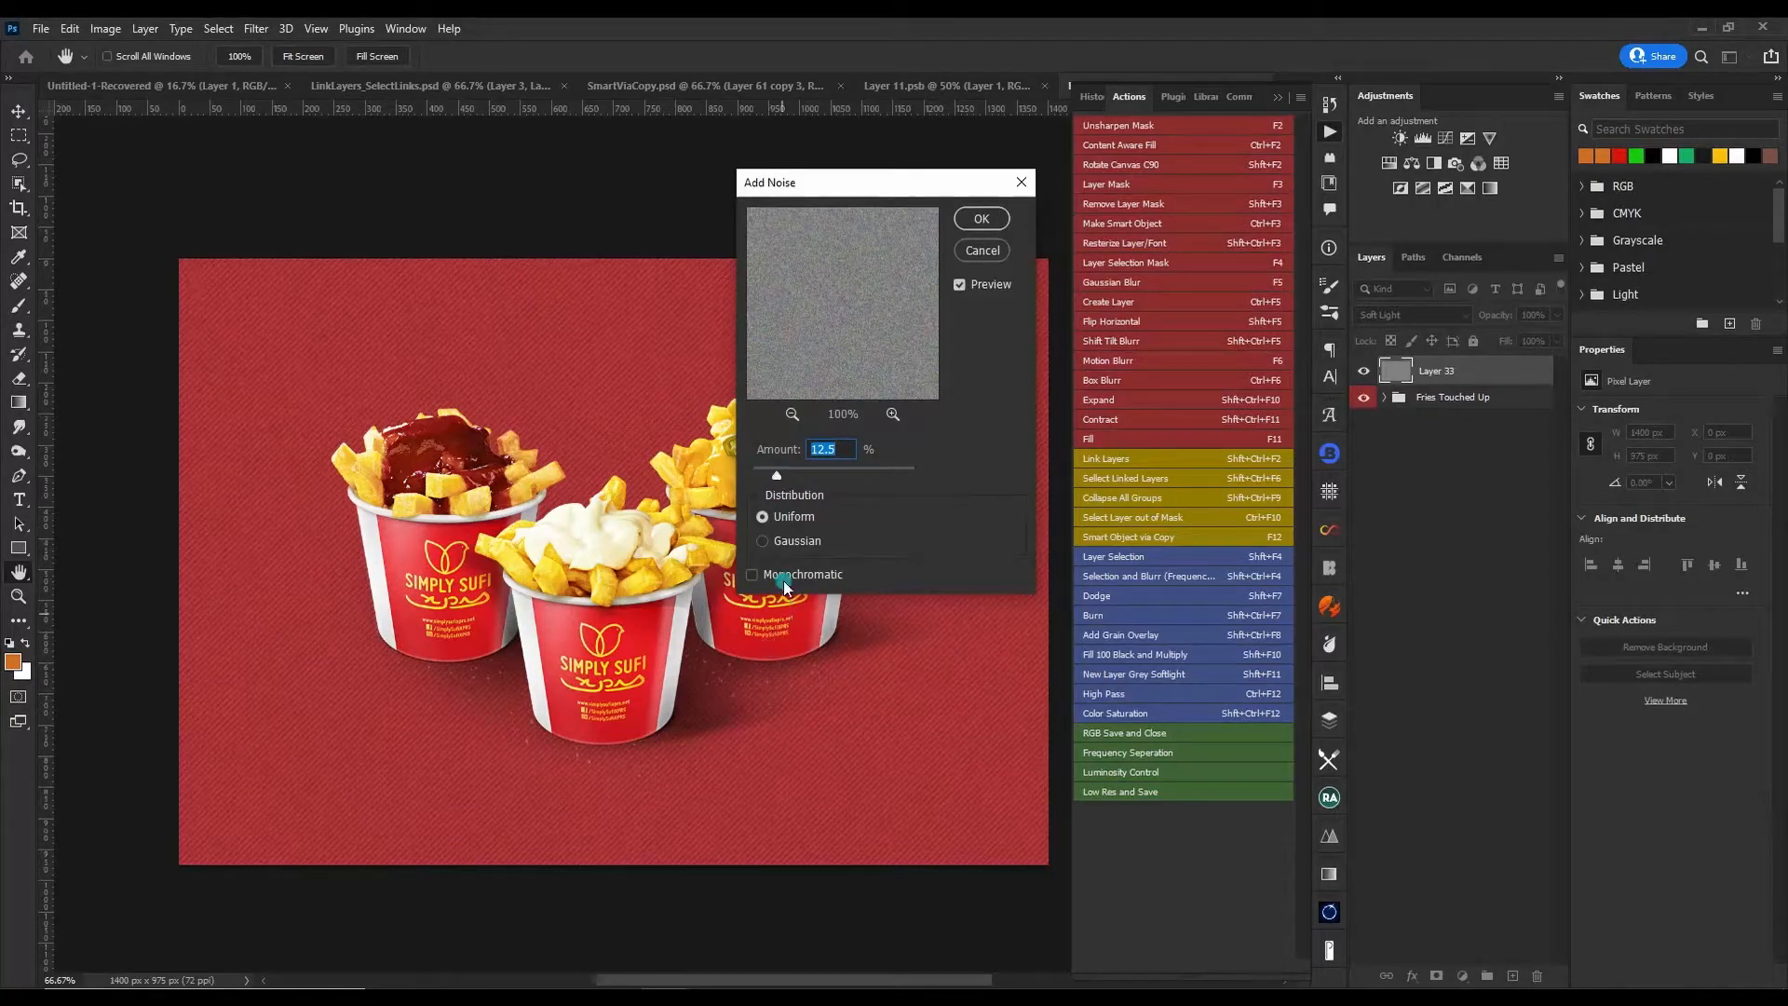
{"action": "left_click", "coordinate": [767, 542]}
{"action": "left_click", "coordinate": [761, 570]}
{"action": "left_click_drag", "start_coordinate": [777, 475], "coordinate": [764, 477]}
{"action": "type", "text": "5"}
{"action": "left_click", "coordinate": [981, 218]}
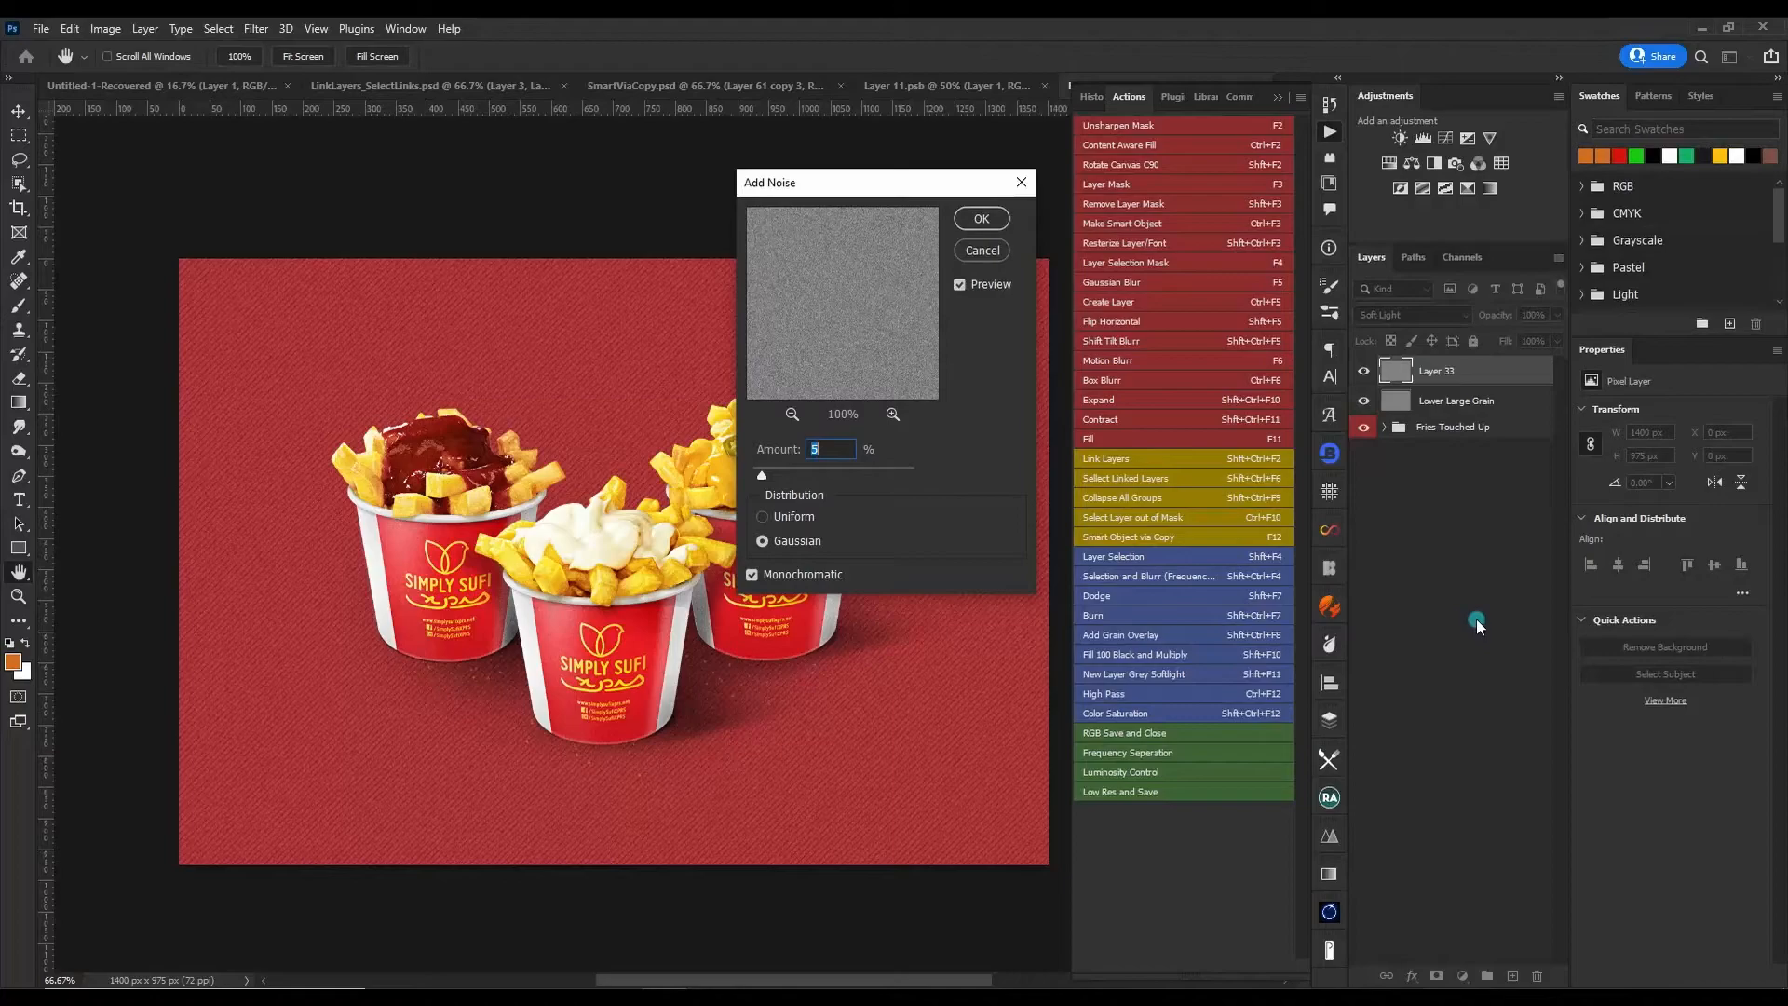
{"action": "left_click", "coordinate": [1000, 220]}
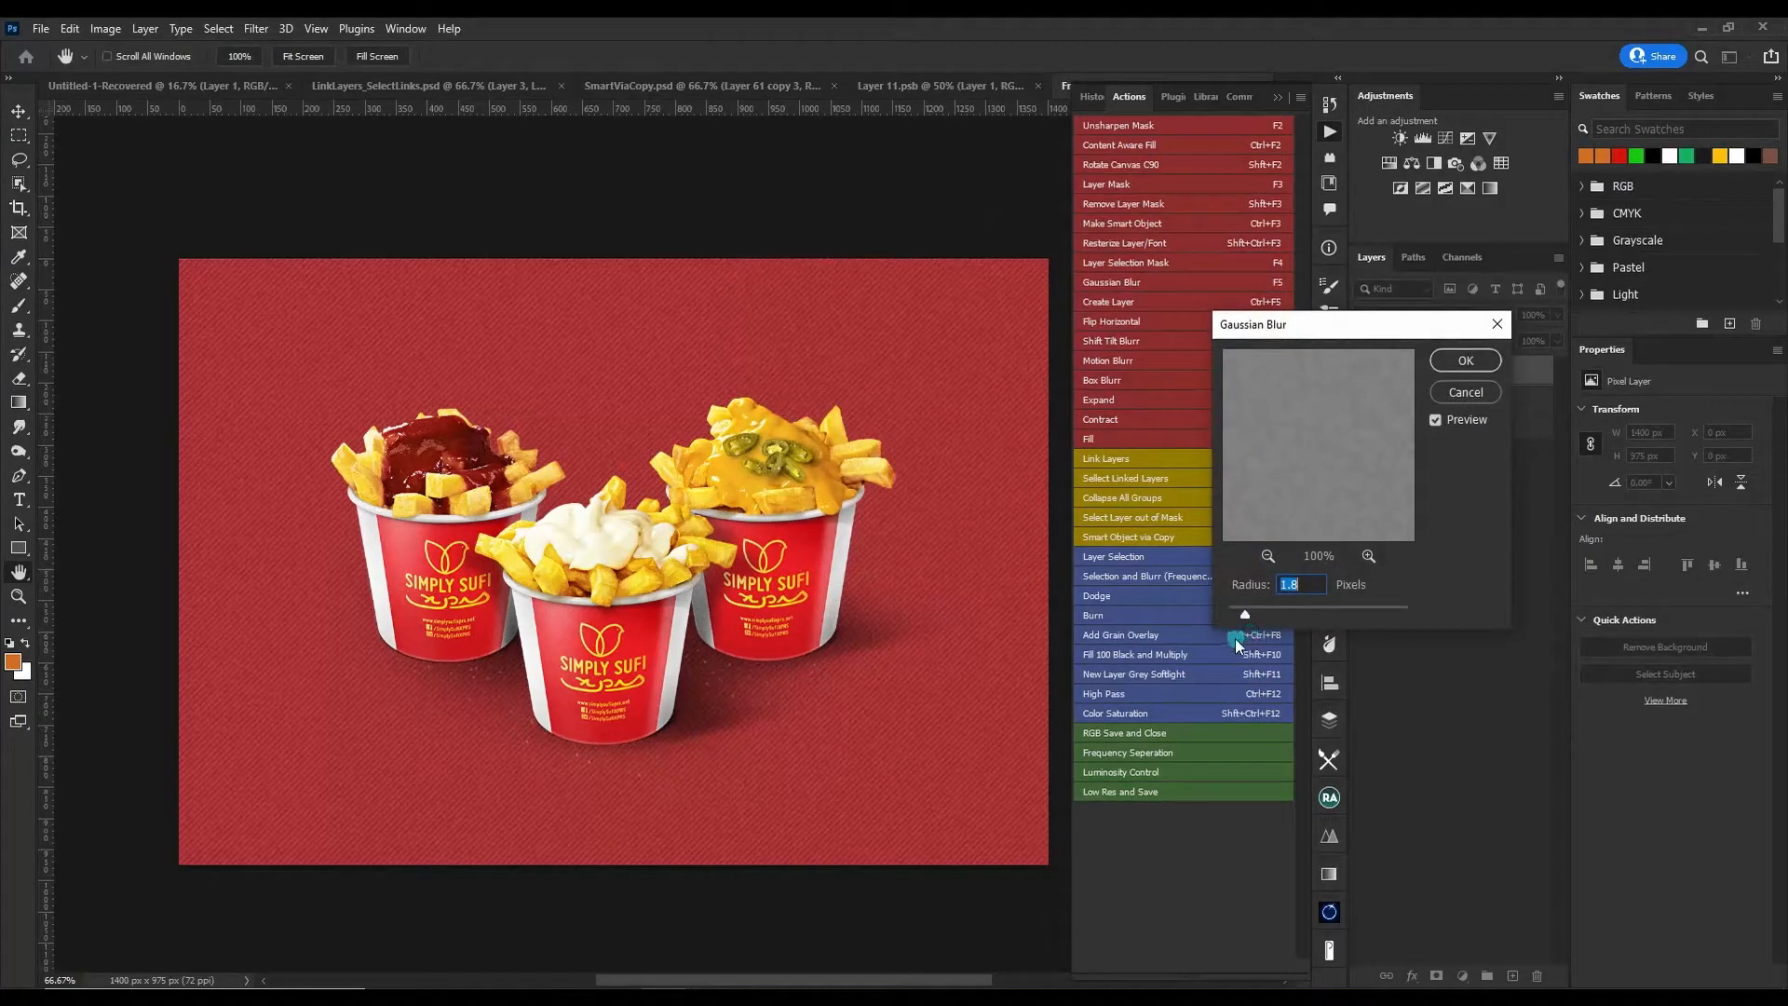
- Apply the action's Gaussian Blur to the two grain layers with a radius of 0.1 pixels
{"action": "left_click_drag", "start_coordinate": [1258, 619], "coordinate": [1168, 619]}
{"action": "left_click", "coordinate": [1464, 358]}
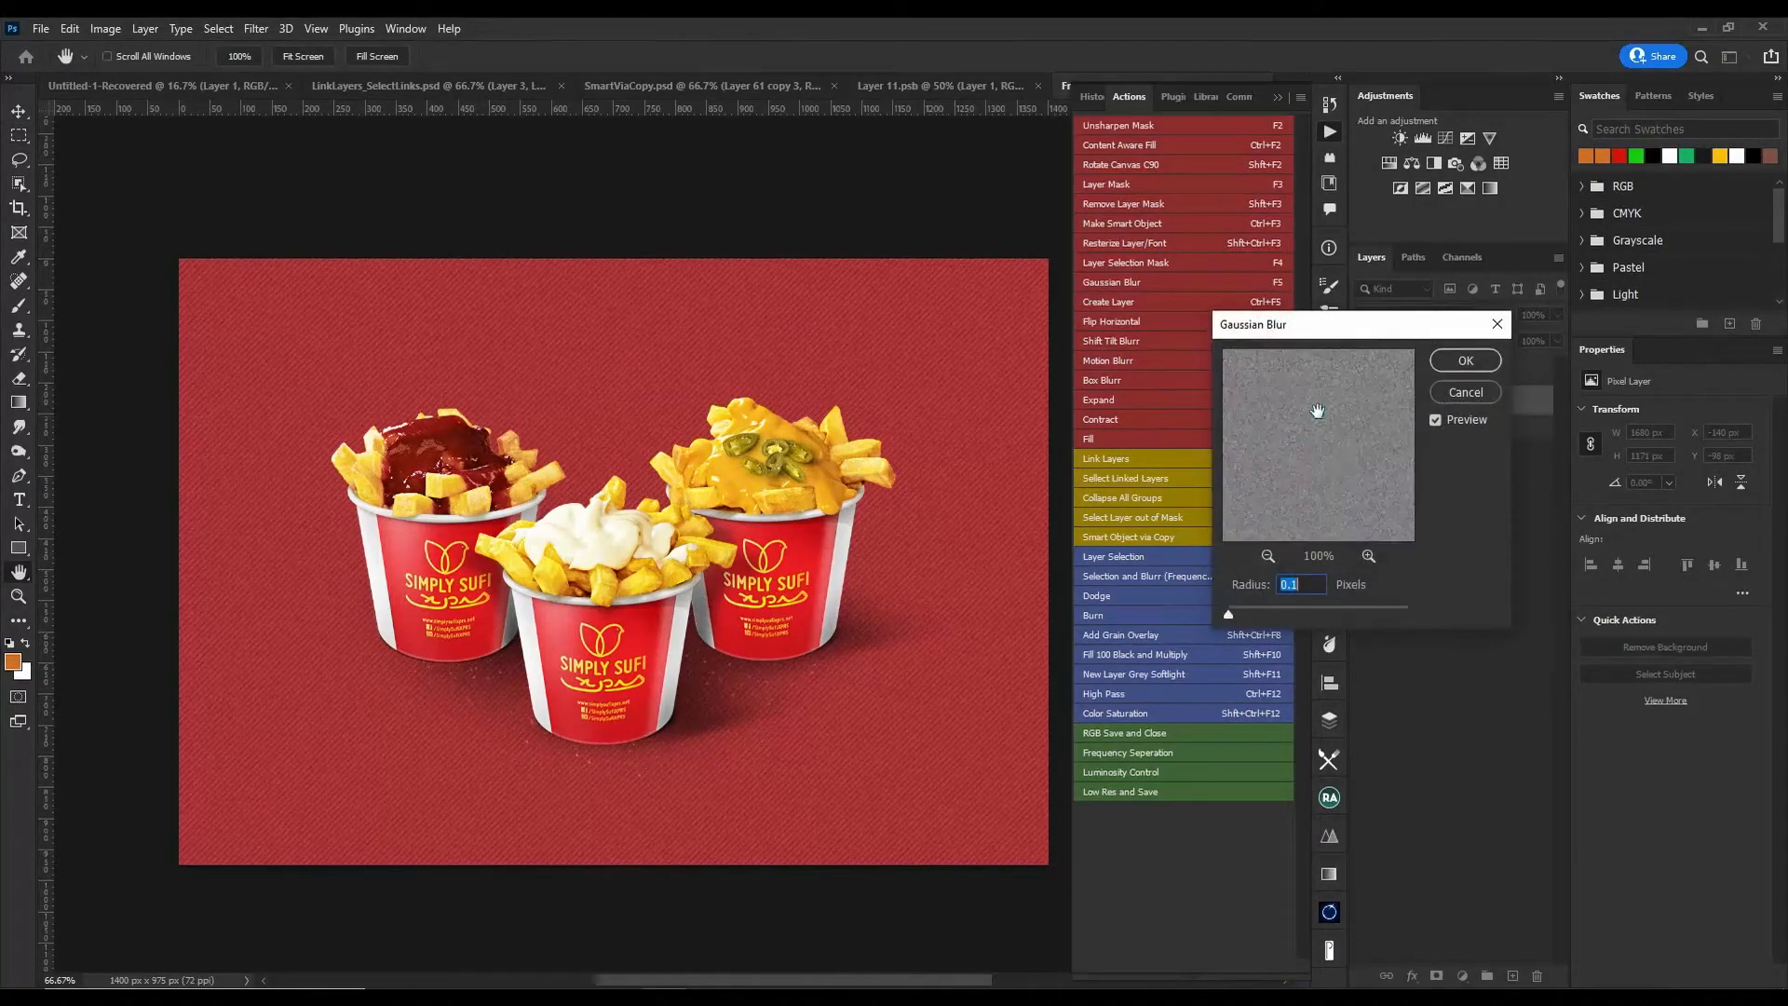
{"action": "left_click", "coordinate": [1466, 361]}
{"action": "left_click_drag", "start_coordinate": [1393, 325], "coordinate": [1074, 304]}
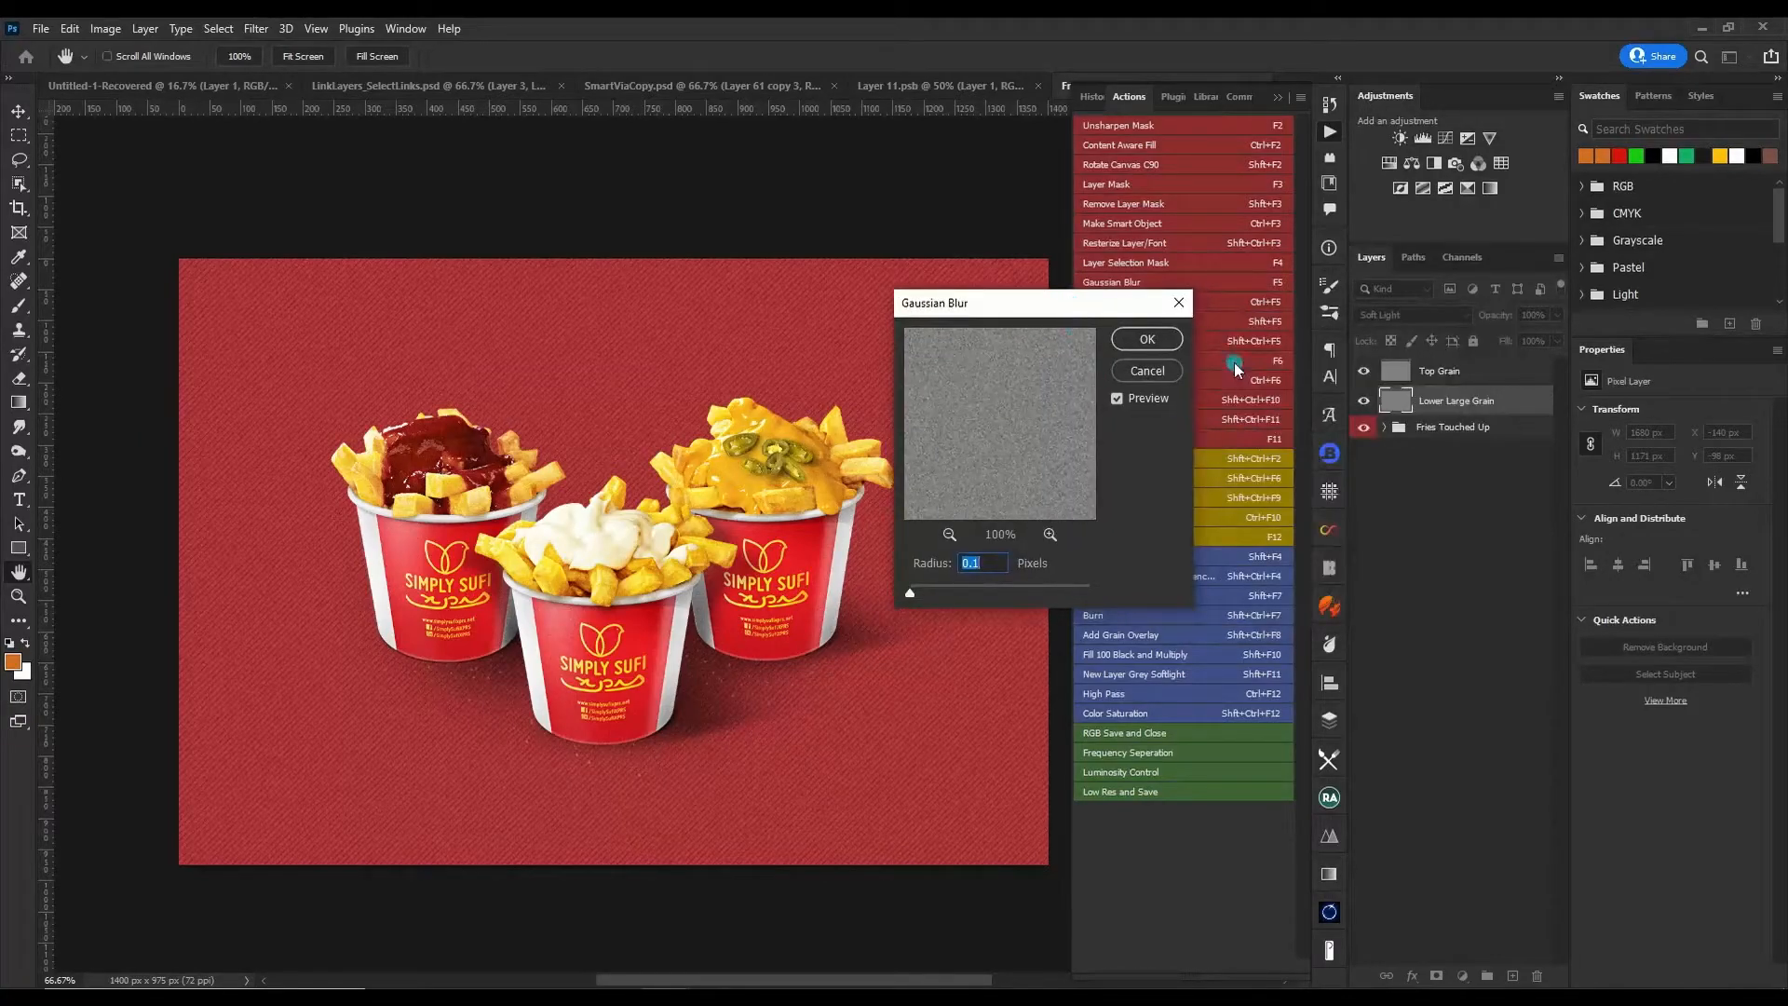
{"action": "left_click", "coordinate": [1168, 340]}
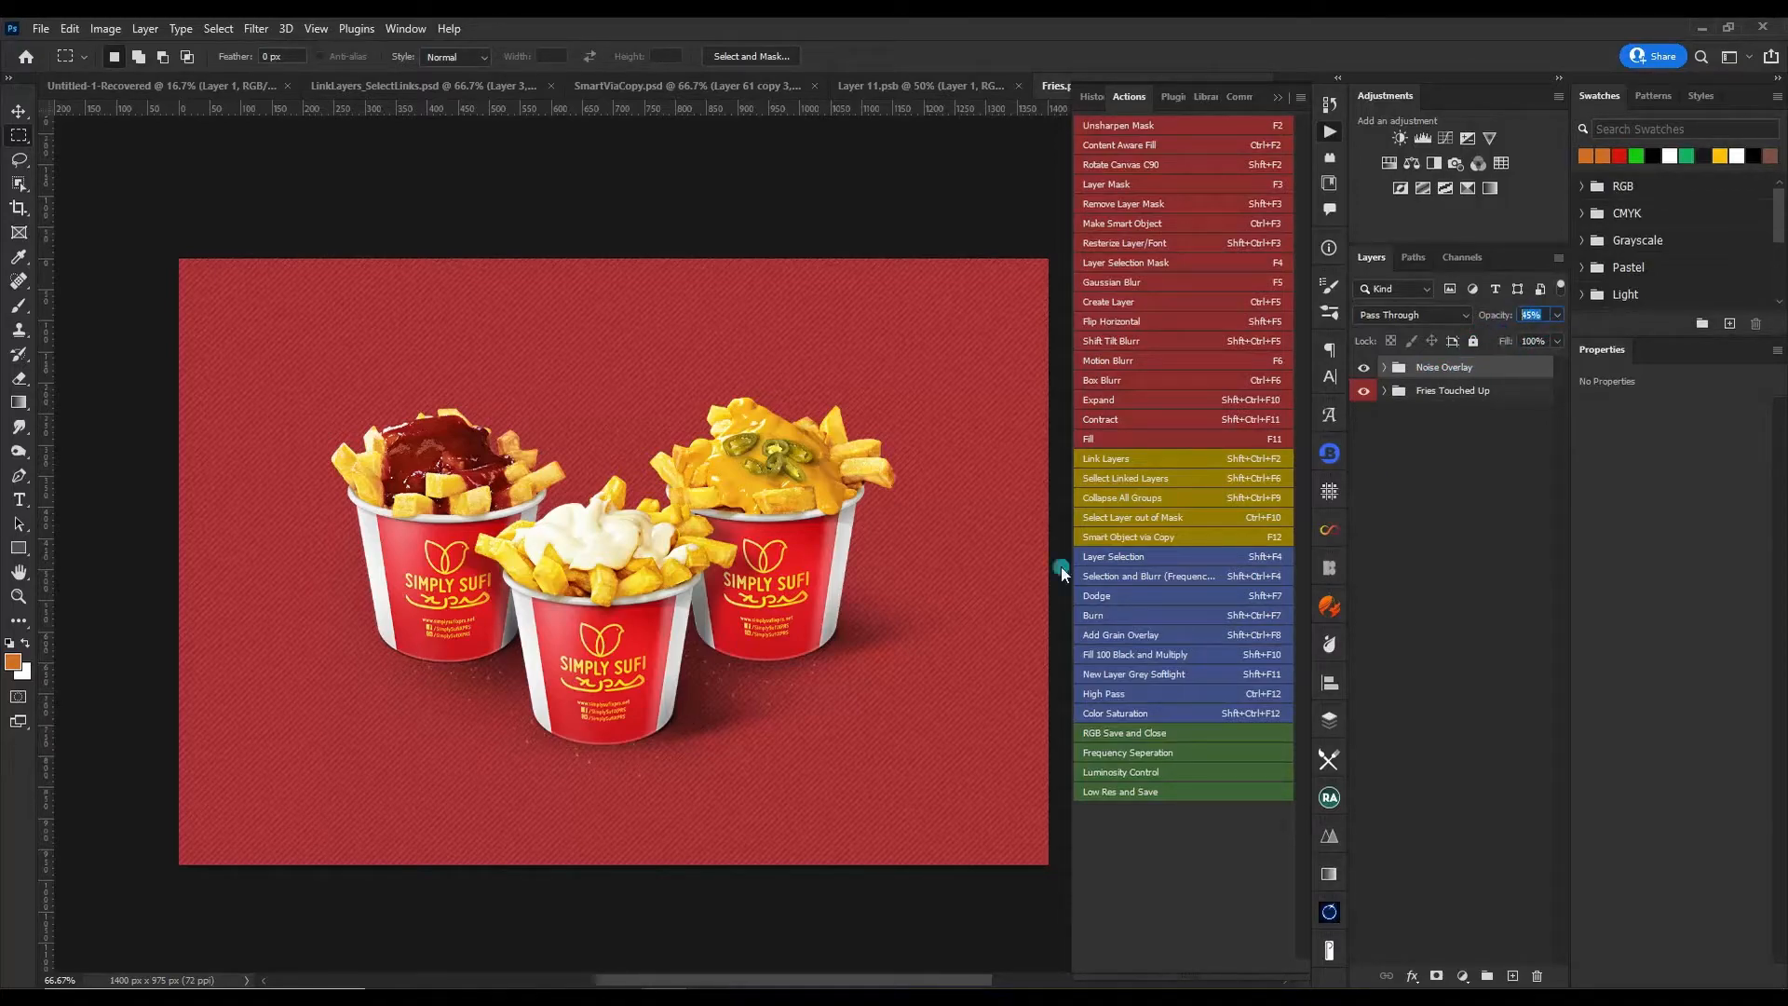
- Compare the fries image up close with the Noise Overlay group hidden and shown, and review the whole composition
{"action": "scroll", "coordinate": [452, 578], "scroll_direction": "up", "scroll_amount": 4}
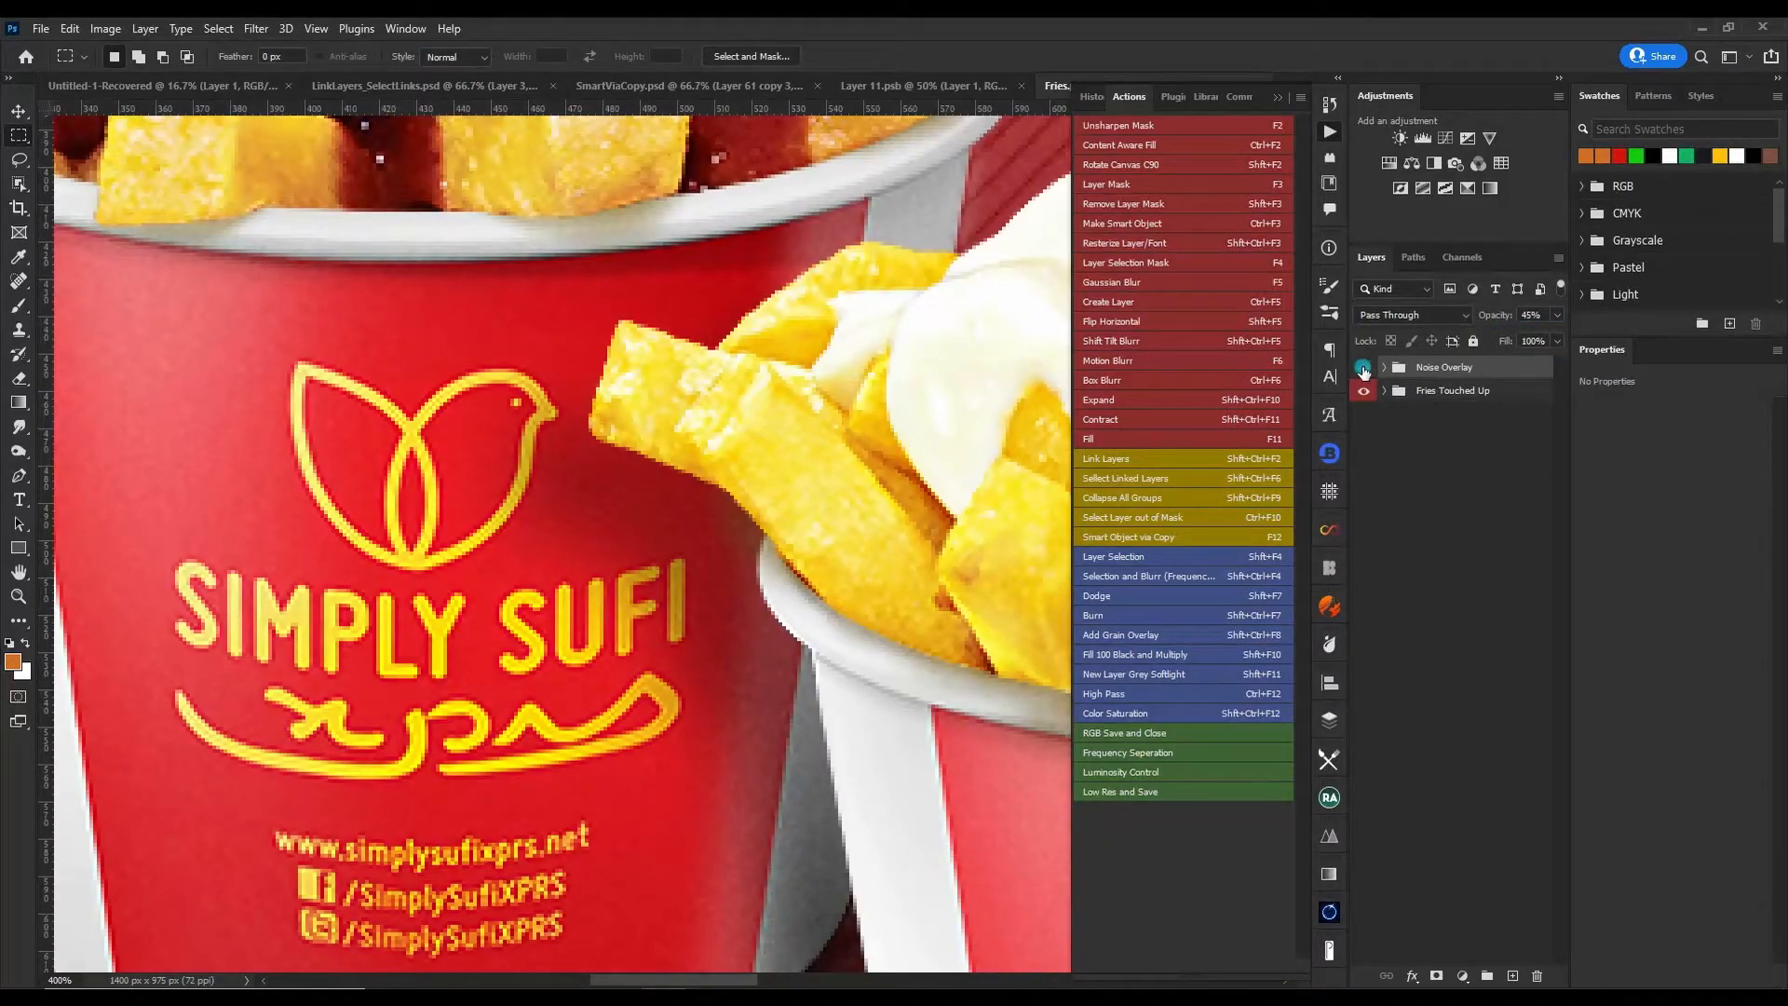
{"action": "left_click", "coordinate": [1363, 369]}
{"action": "left_click", "coordinate": [1363, 369]}
{"action": "left_click", "coordinate": [1363, 369]}
{"action": "left_click", "coordinate": [1363, 369]}
{"action": "scroll", "coordinate": [814, 627], "scroll_direction": "down", "scroll_amount": 2}
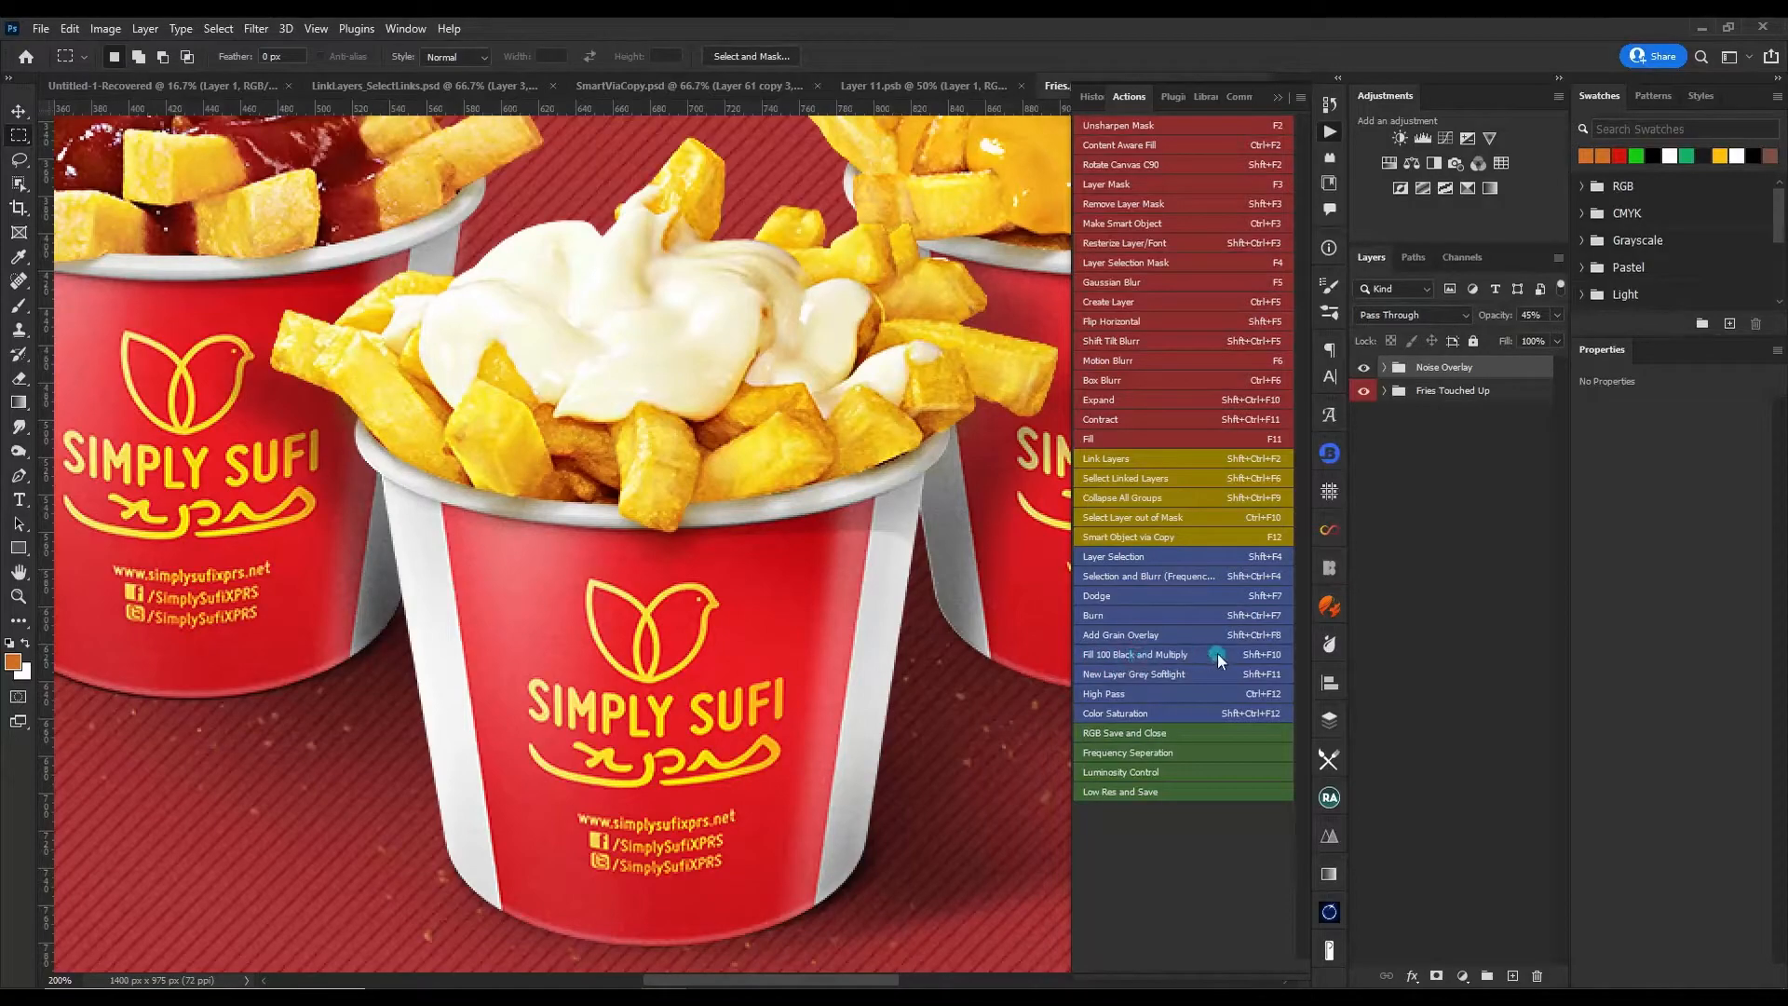
{"action": "mouse_move", "coordinate": [848, 620]}
{"action": "left_mouse_down"}
{"action": "mouse_move", "coordinate": [863, 710]}
{"action": "mouse_move", "coordinate": [854, 600]}
{"action": "left_mouse_up"}
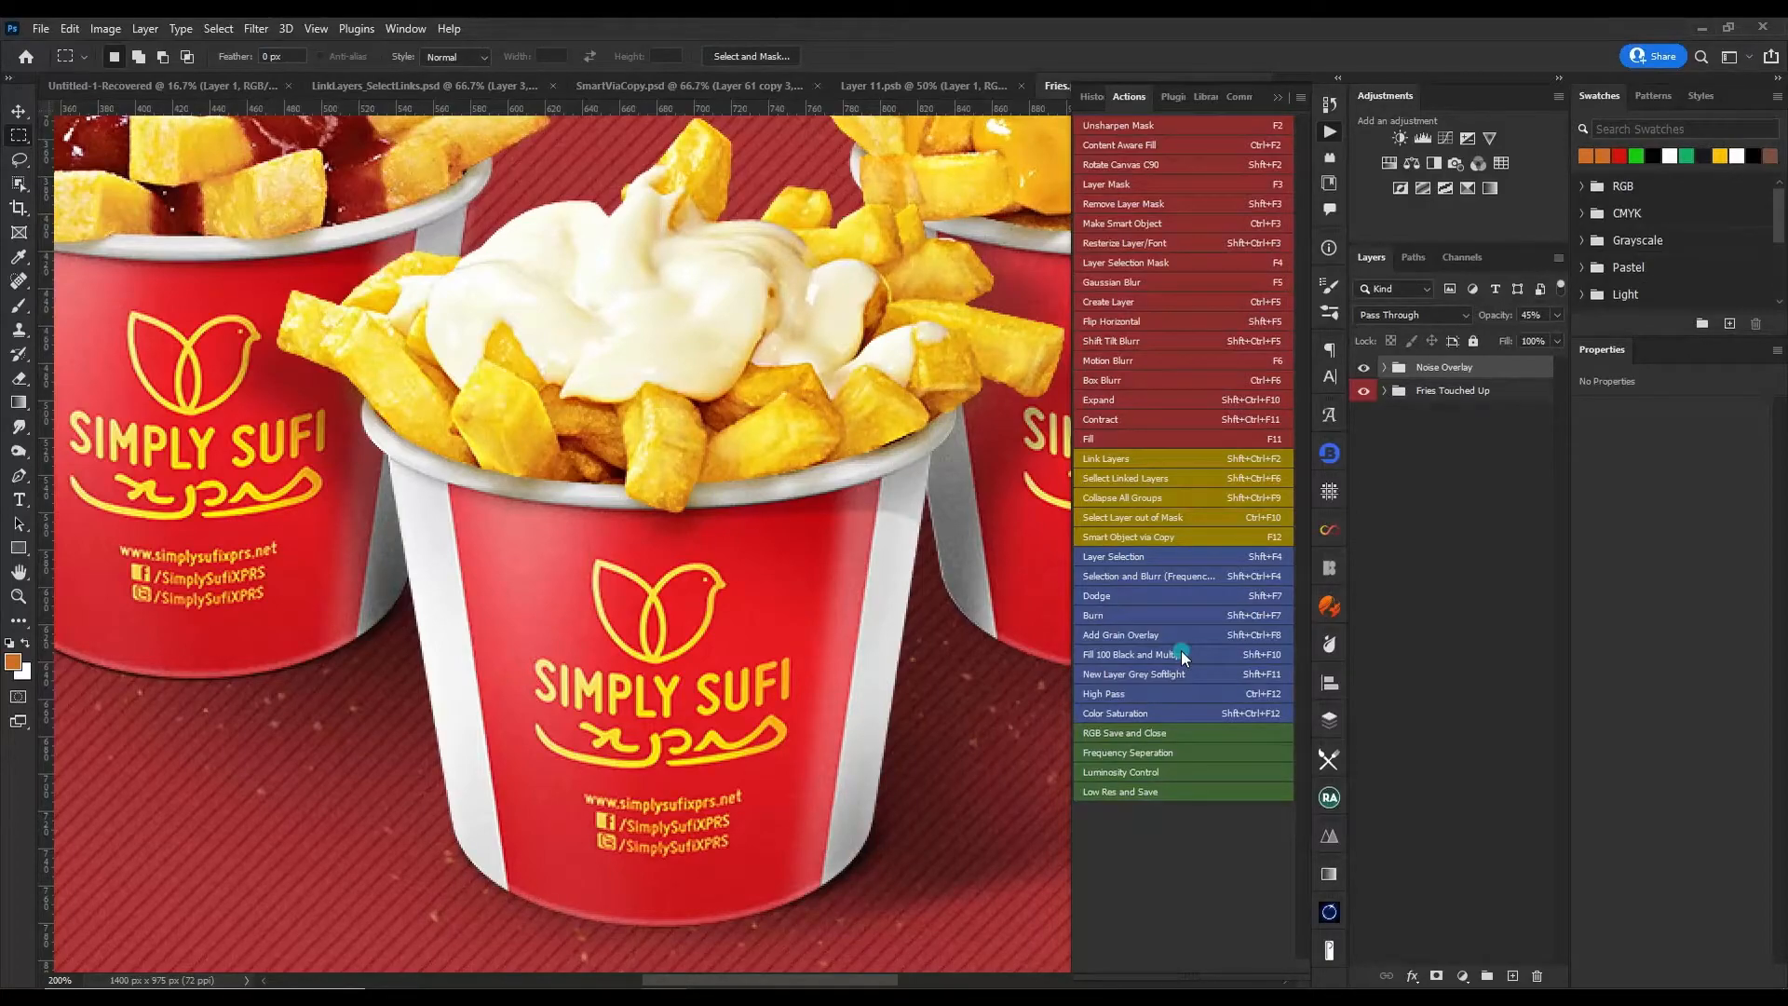
{"action": "left_click", "coordinate": [646, 628], "text": "alt"}
{"action": "left_click", "coordinate": [646, 628], "text": "alt"}
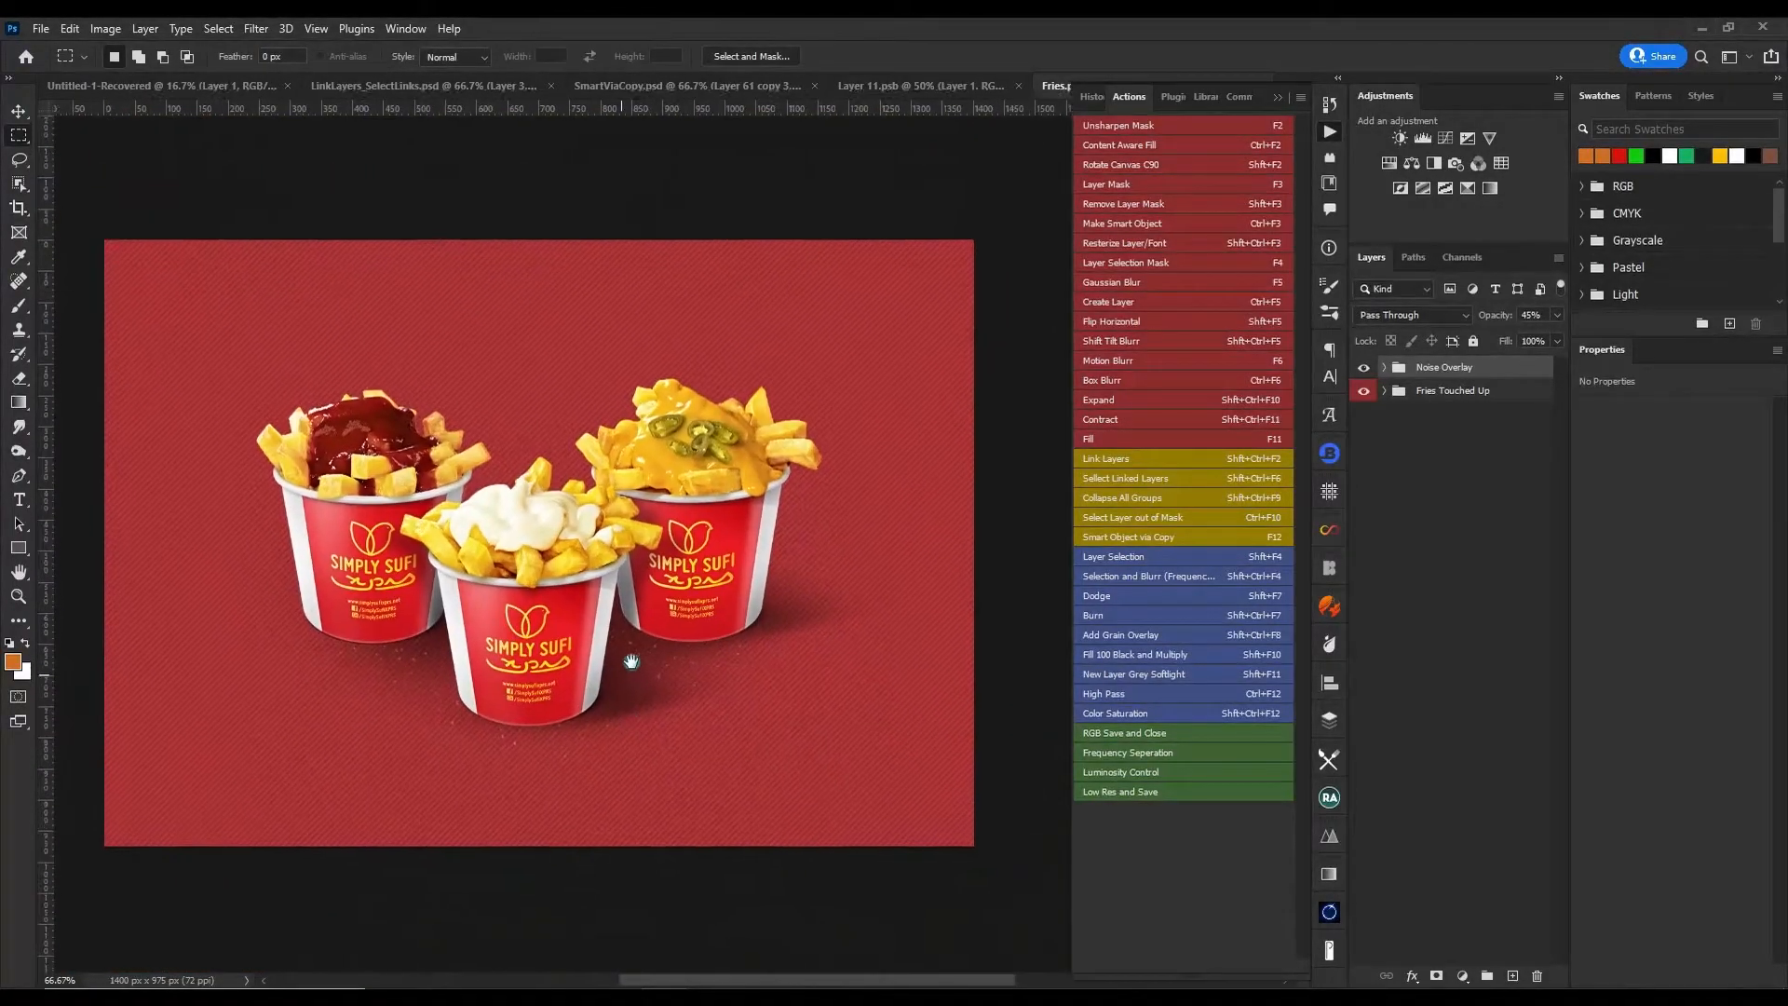
{"action": "left_click_drag", "start_coordinate": [632, 661], "coordinate": [663, 638]}
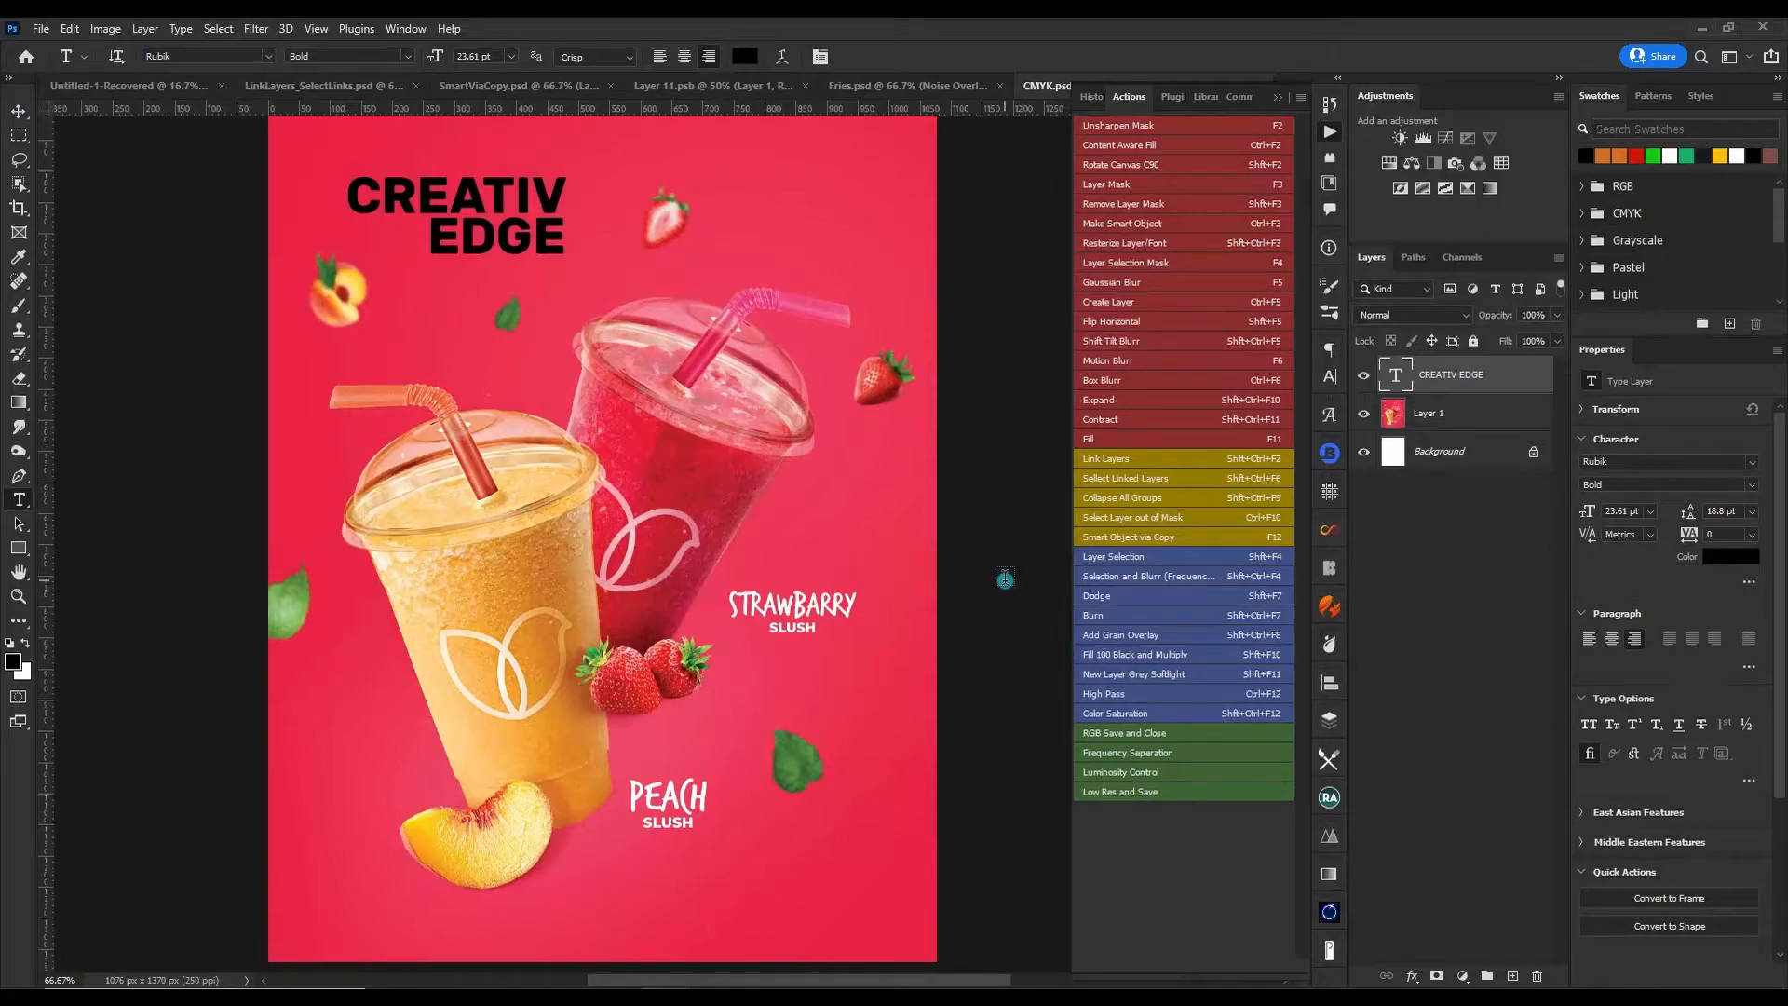
- Collapse the actions list to uncover the full document title of CMYK.psd
{"action": "left_click", "coordinate": [1278, 97]}
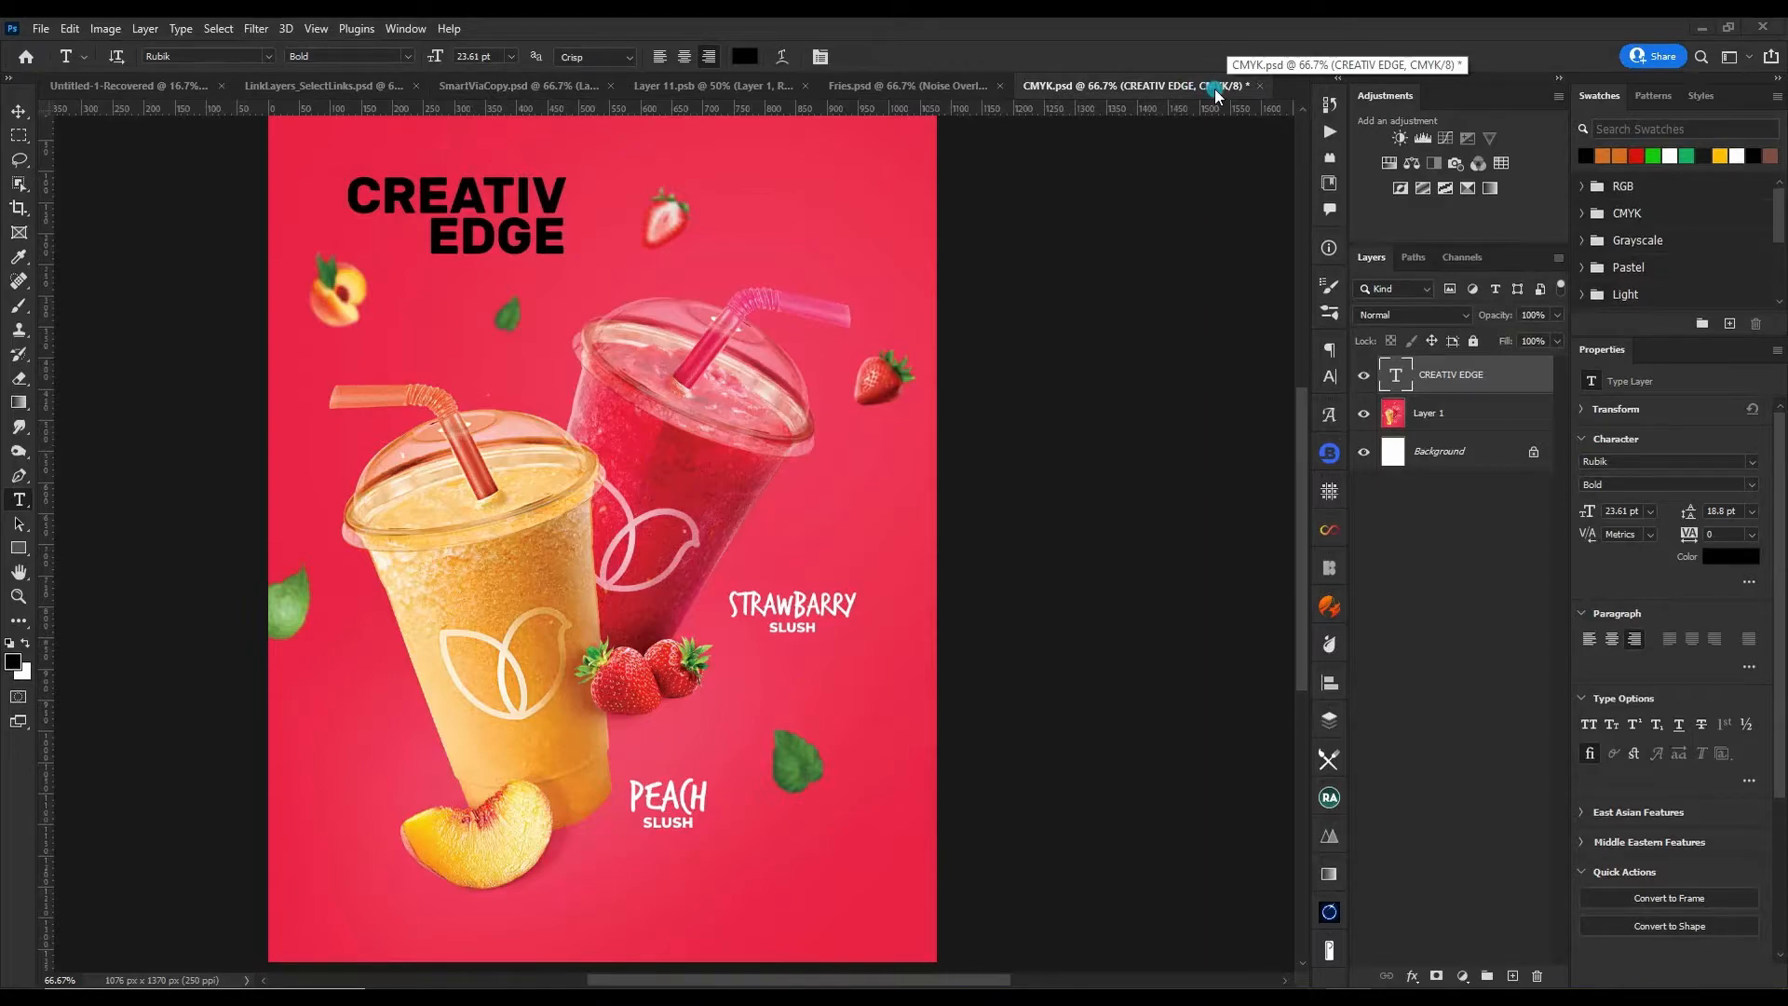
- Check the document's CMYK channels and run the Fill 100 Black and Multiply action on the CREATIV EDGE text layer
{"action": "left_click", "coordinate": [1457, 259]}
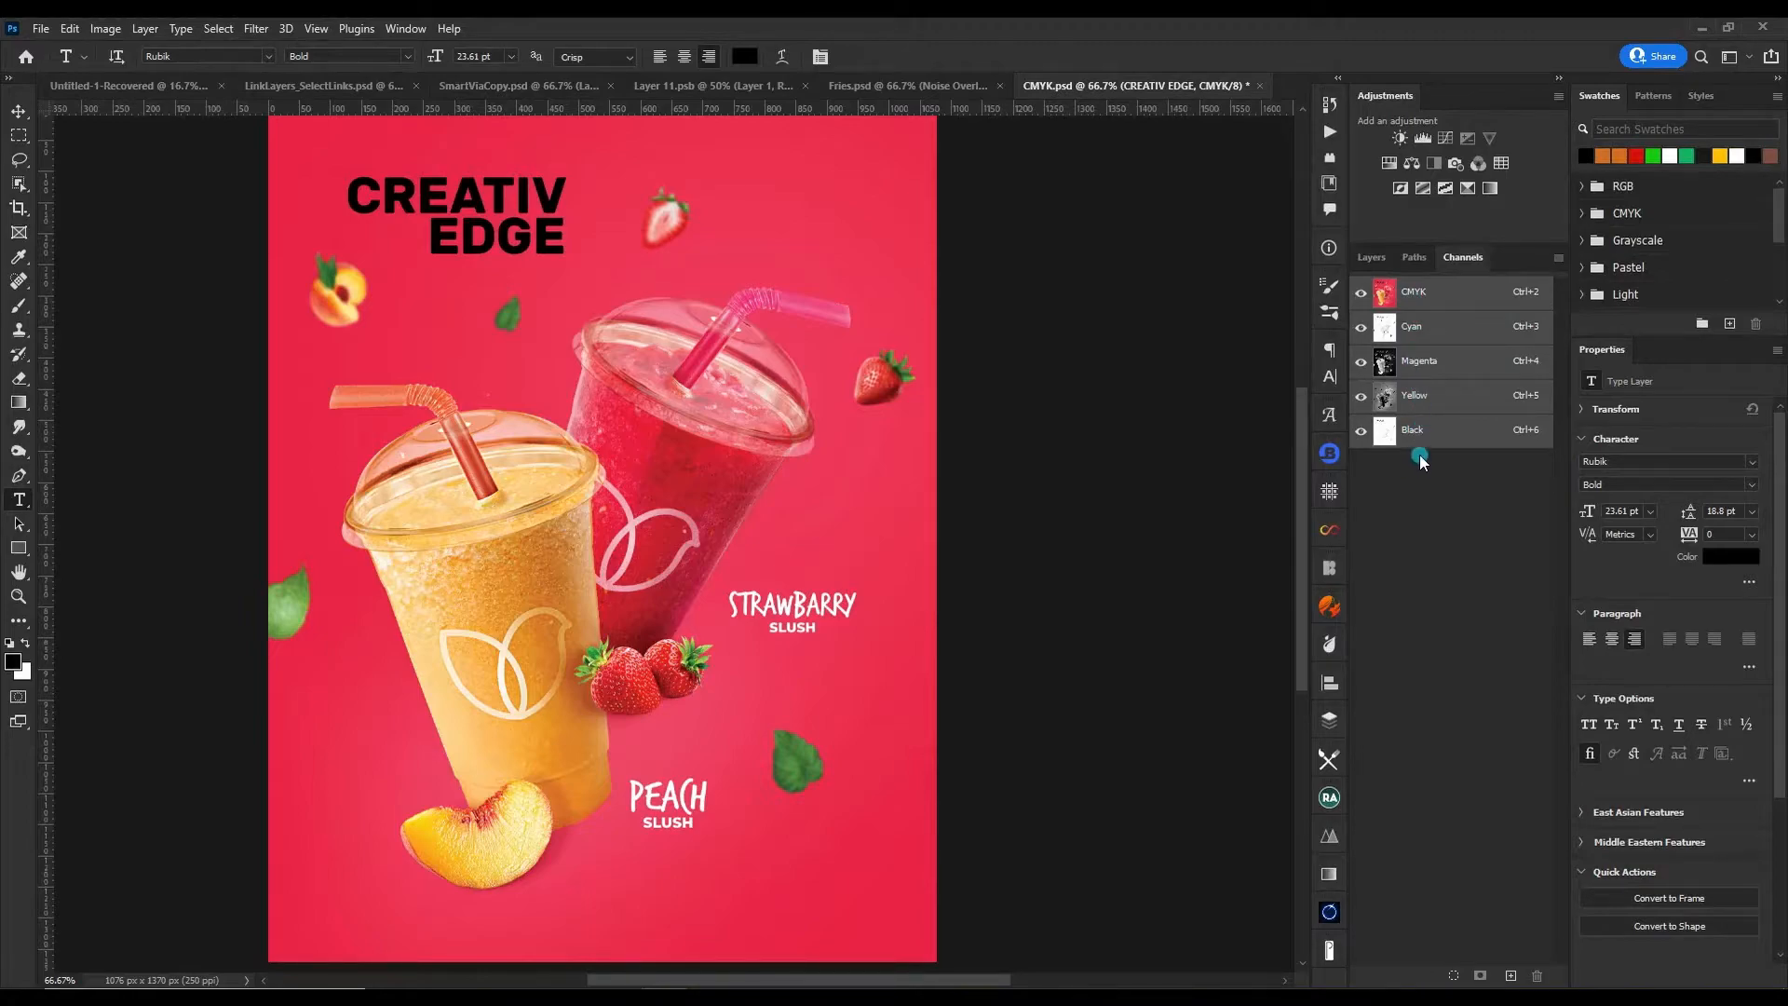
{"action": "left_click", "coordinate": [1362, 260]}
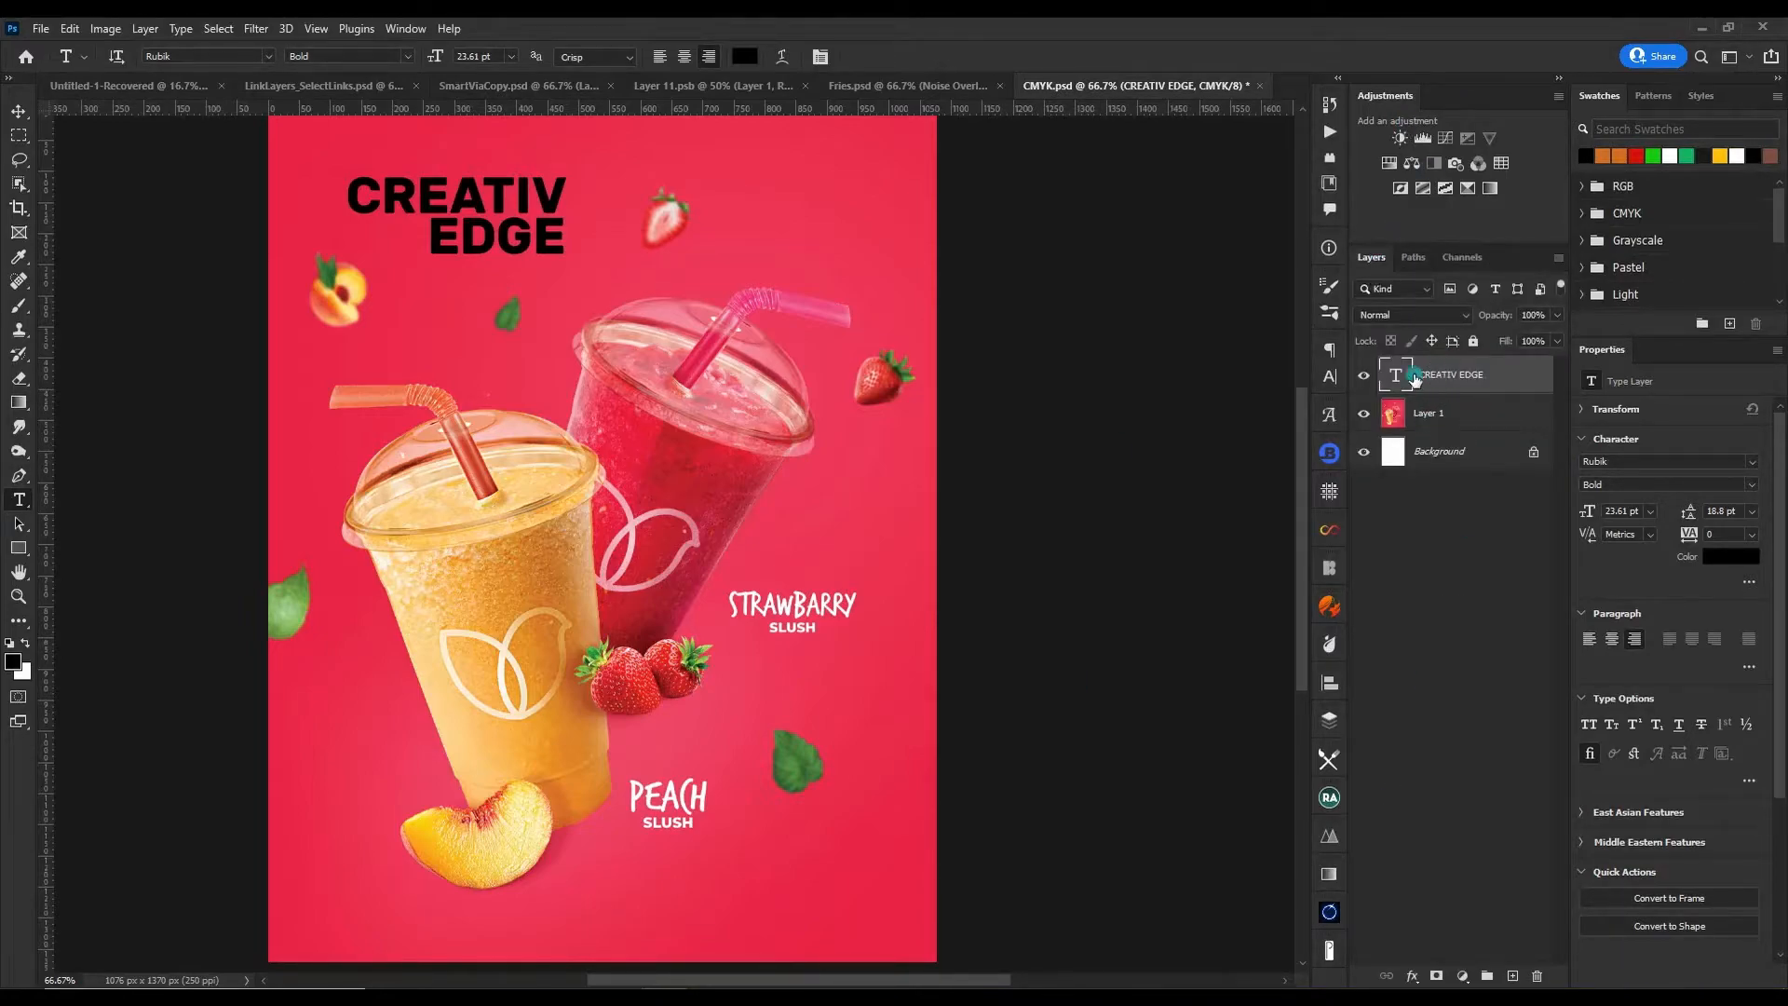
{"action": "left_click", "coordinate": [1332, 134]}
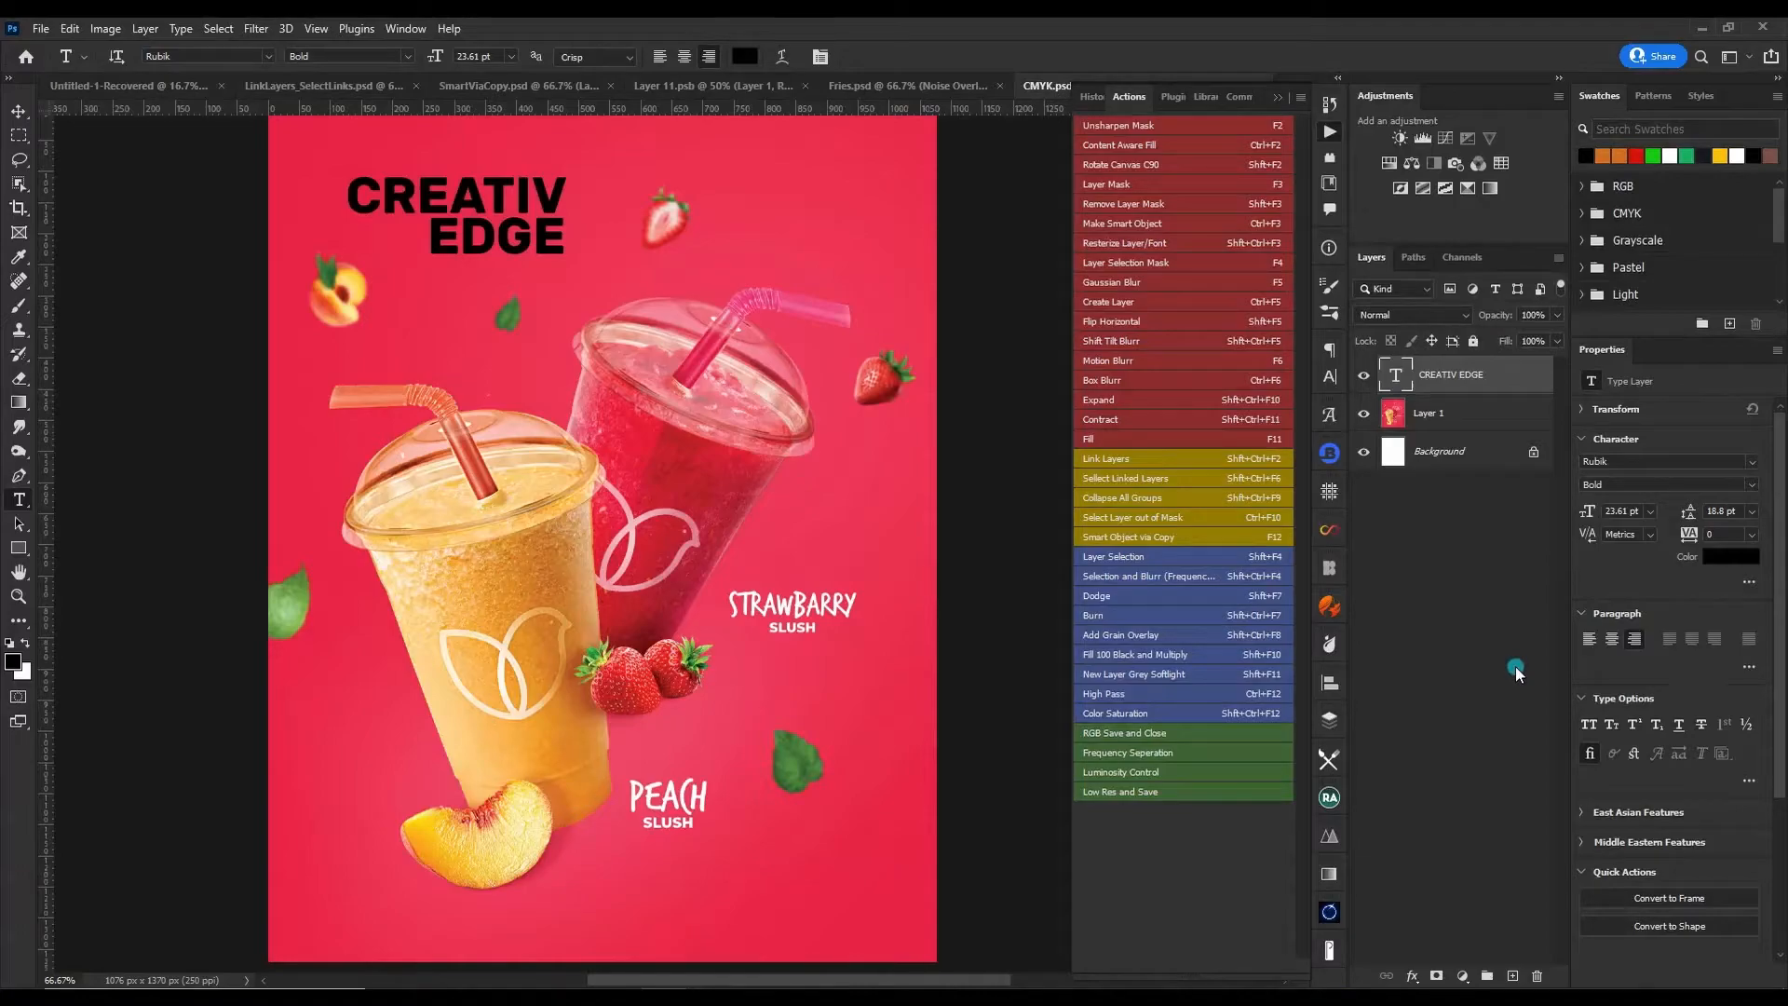
{"action": "key", "text": "shift+F10"}
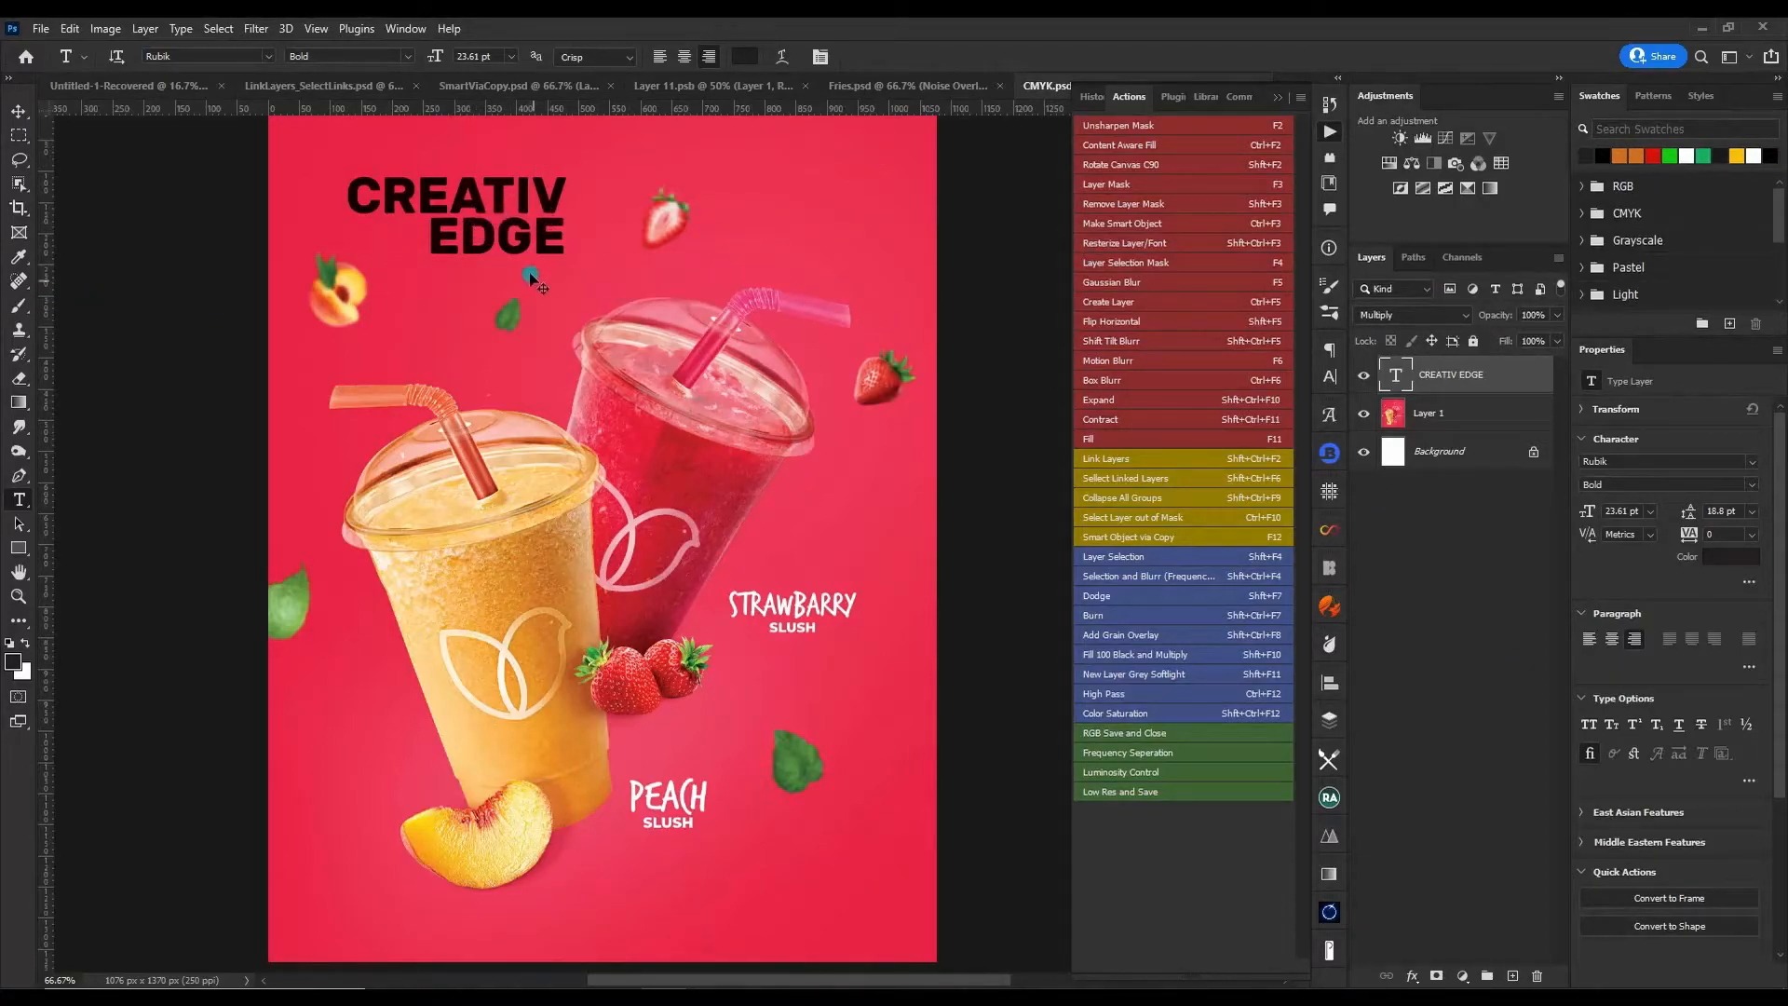
- Inspect the Cyan, Magenta, Yellow and Black channels one at a time to check the text's ink, and restore the composite view
{"action": "left_click", "coordinate": [1459, 260]}
{"action": "left_click", "coordinate": [1450, 331]}
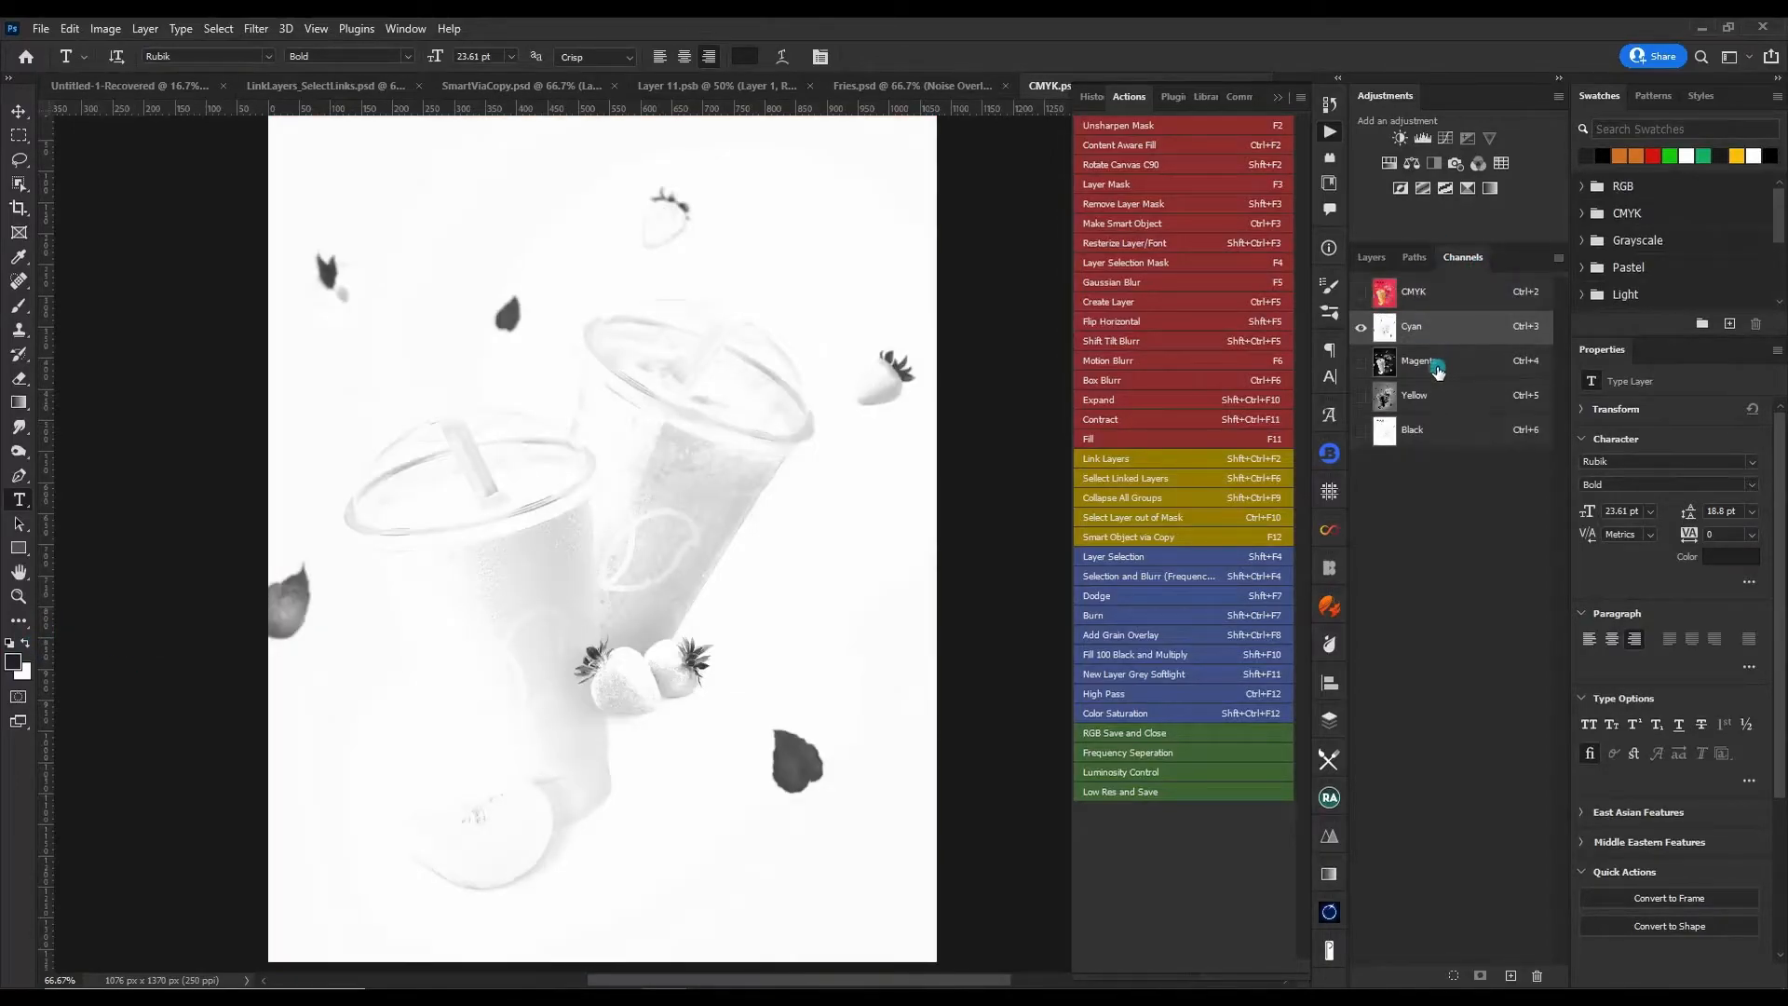
{"action": "left_click", "coordinate": [1434, 368]}
{"action": "left_click", "coordinate": [1430, 408]}
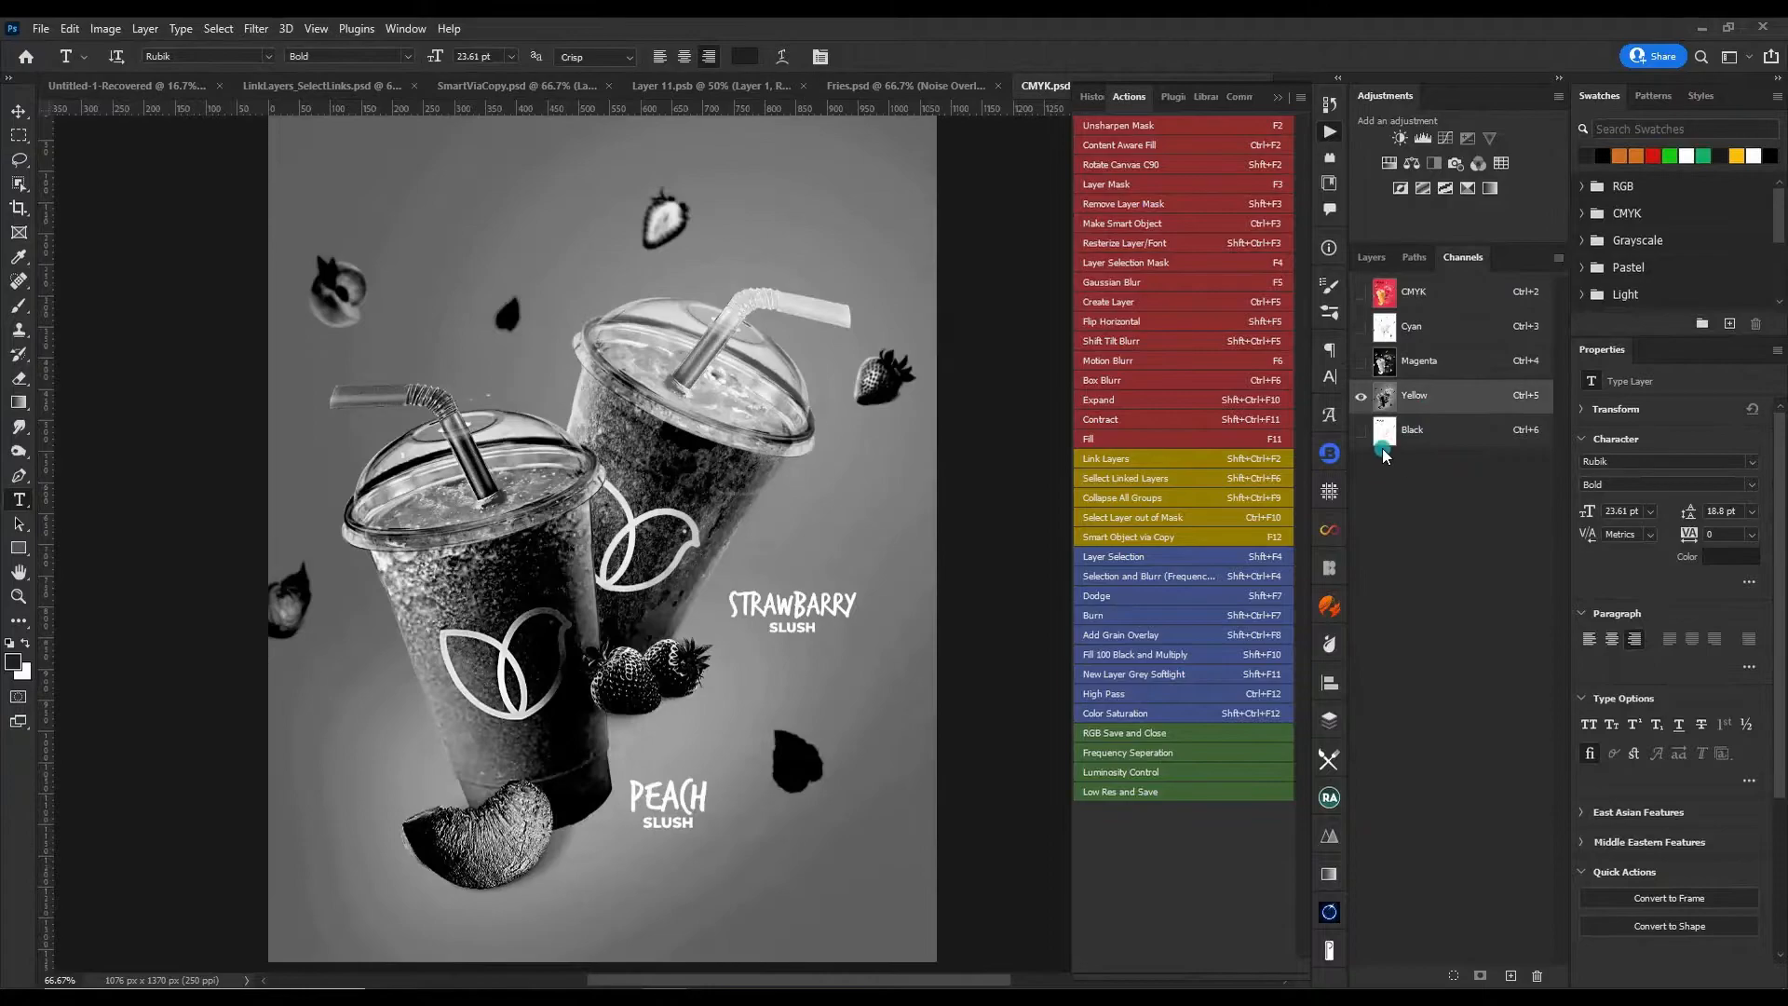
{"action": "left_click", "coordinate": [1449, 443]}
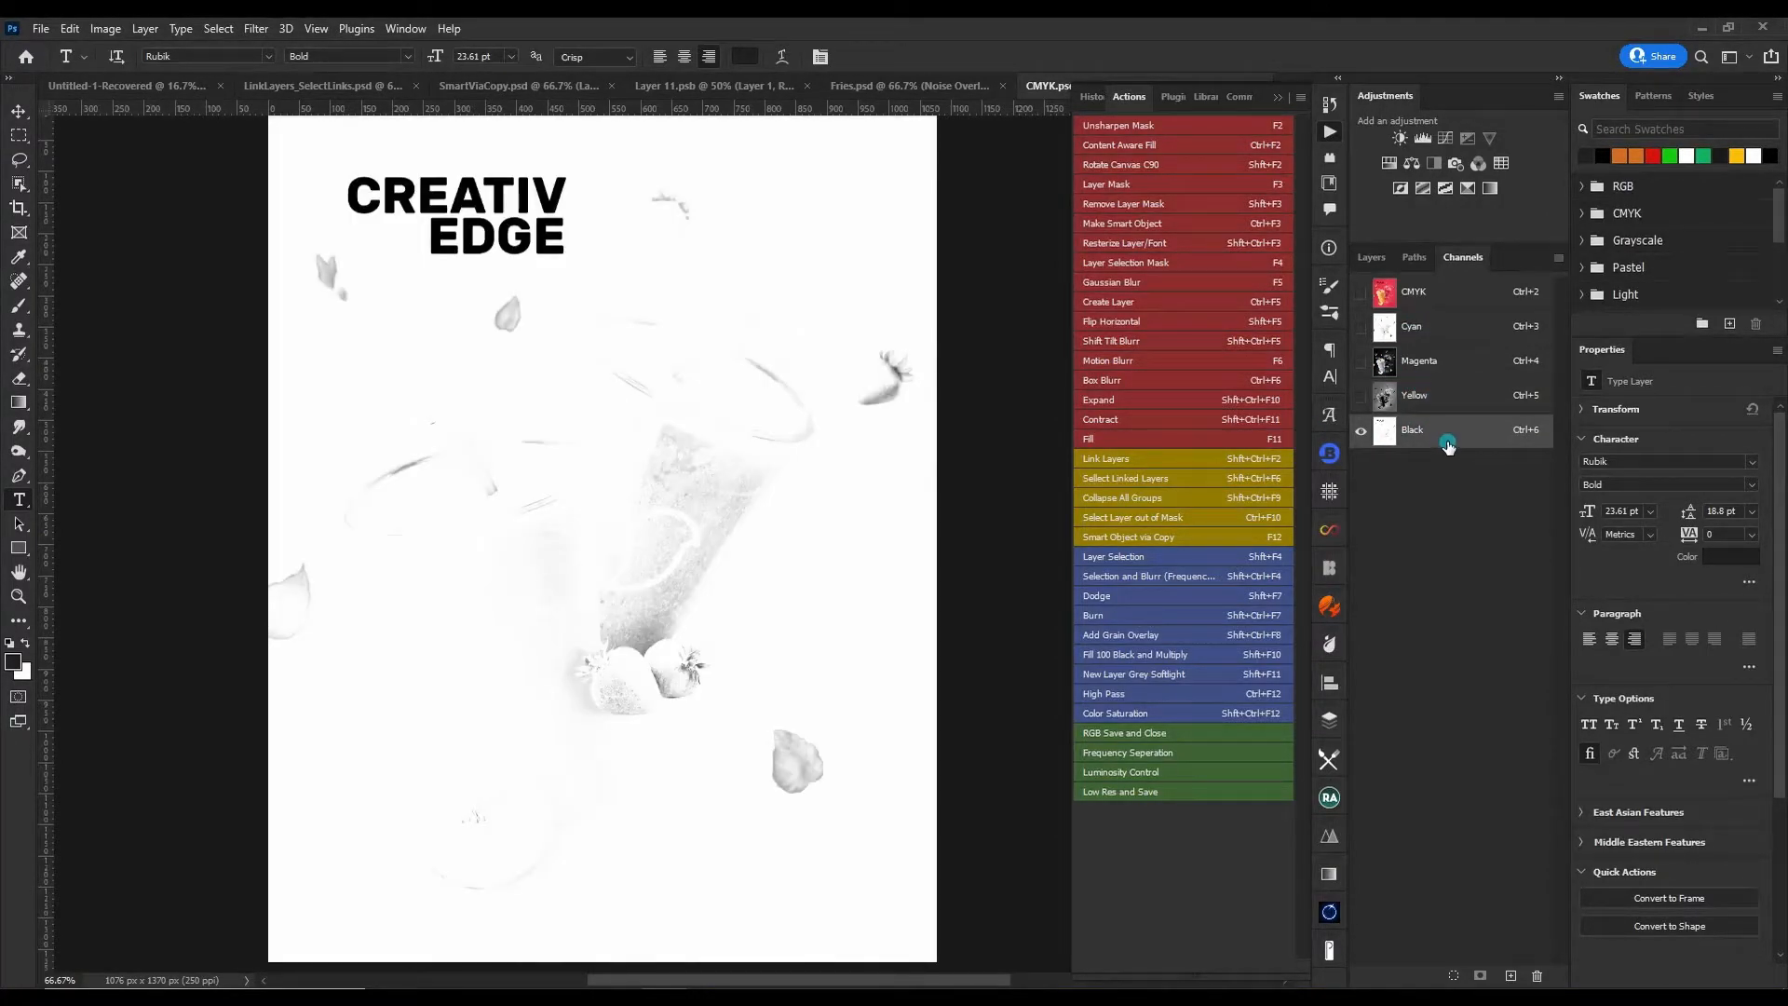
{"action": "left_click", "coordinate": [1359, 293]}
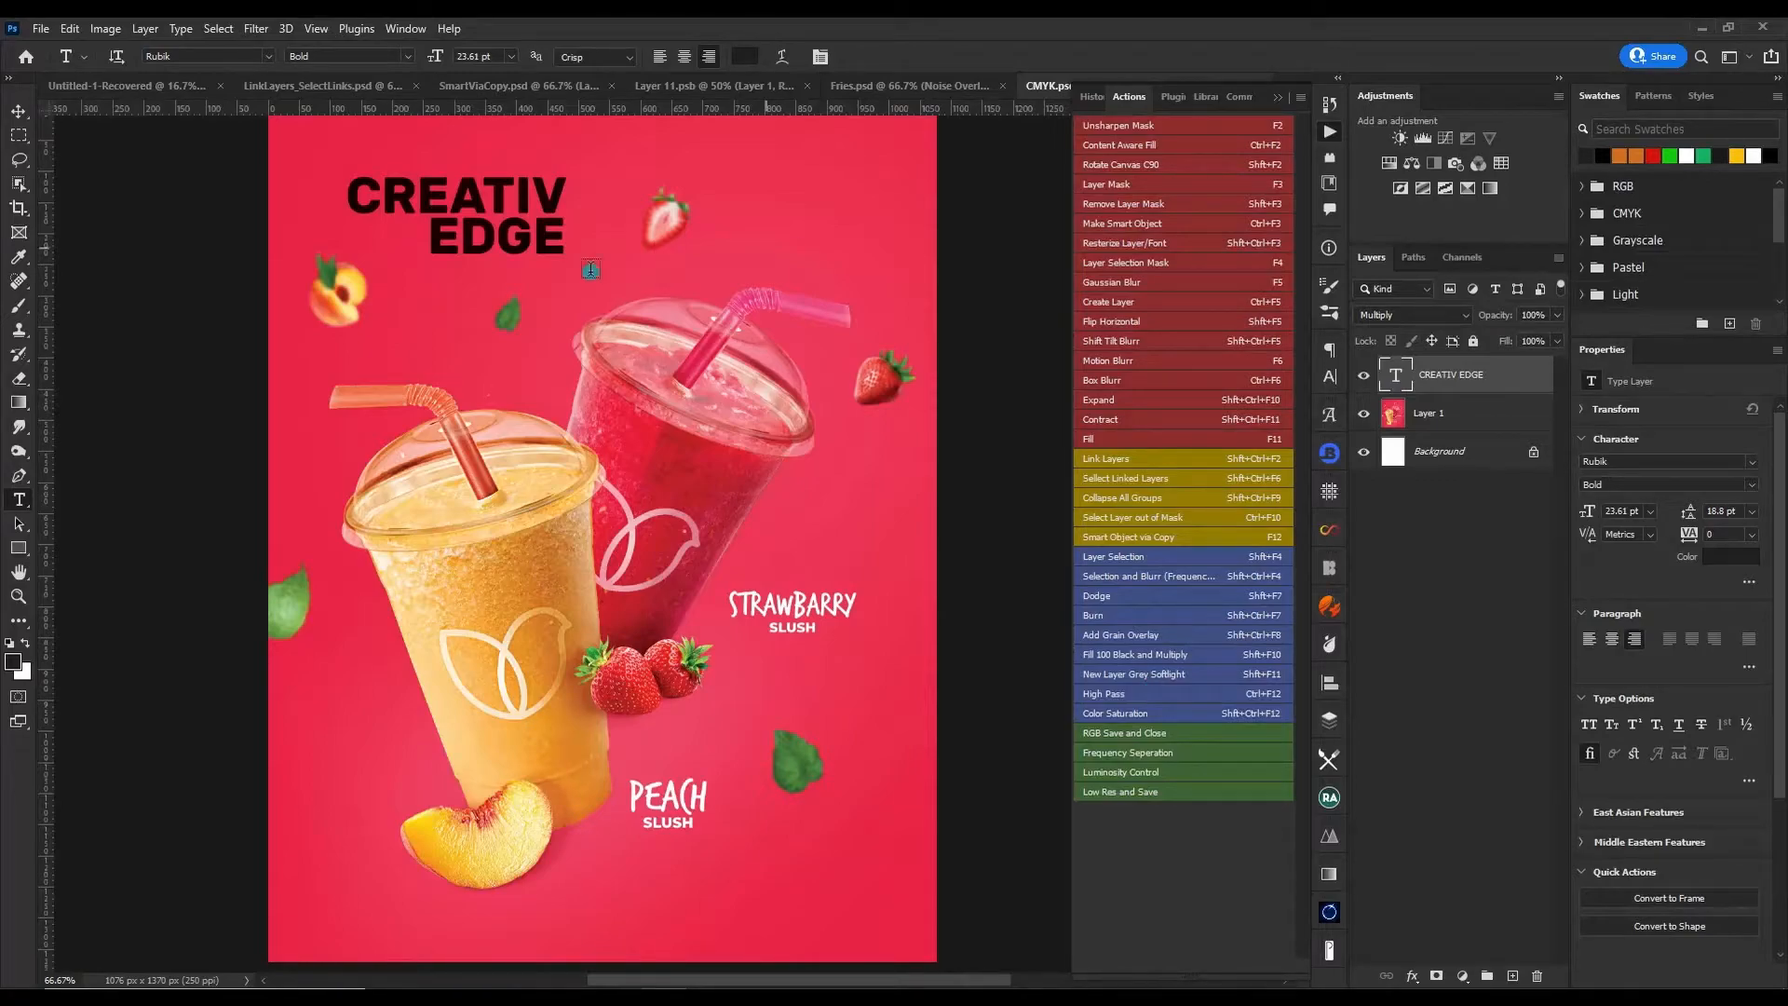
- In Fries.psd, run the High Pass action and apply the filter after fine-tuning its radius around 0.4 pixels
{"action": "key", "text": "ctrl+shift+Tab"}
{"action": "left_click", "coordinate": [654, 555], "text": "ctrl"}
{"action": "left_click", "coordinate": [654, 555], "text": "ctrl"}
{"action": "left_click_drag", "start_coordinate": [762, 734], "coordinate": [639, 614]}
{"action": "left_click", "coordinate": [735, 544], "text": "alt"}
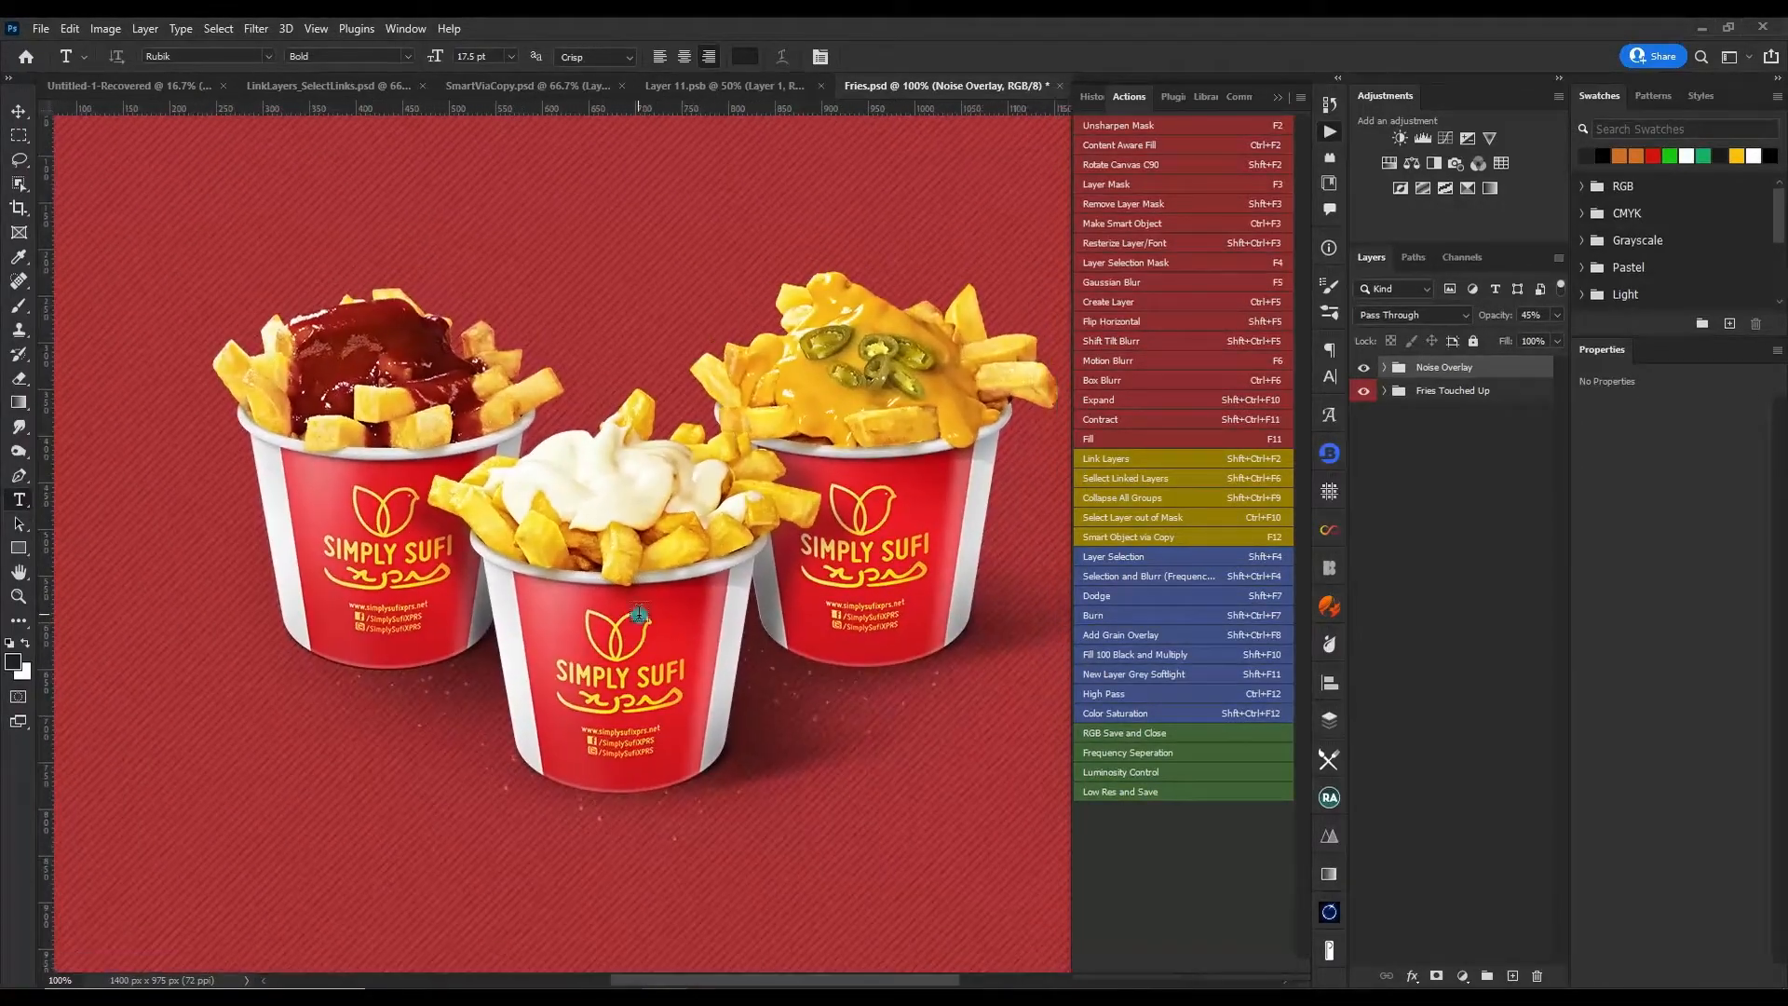
{"action": "key", "text": "ctrl+F12"}
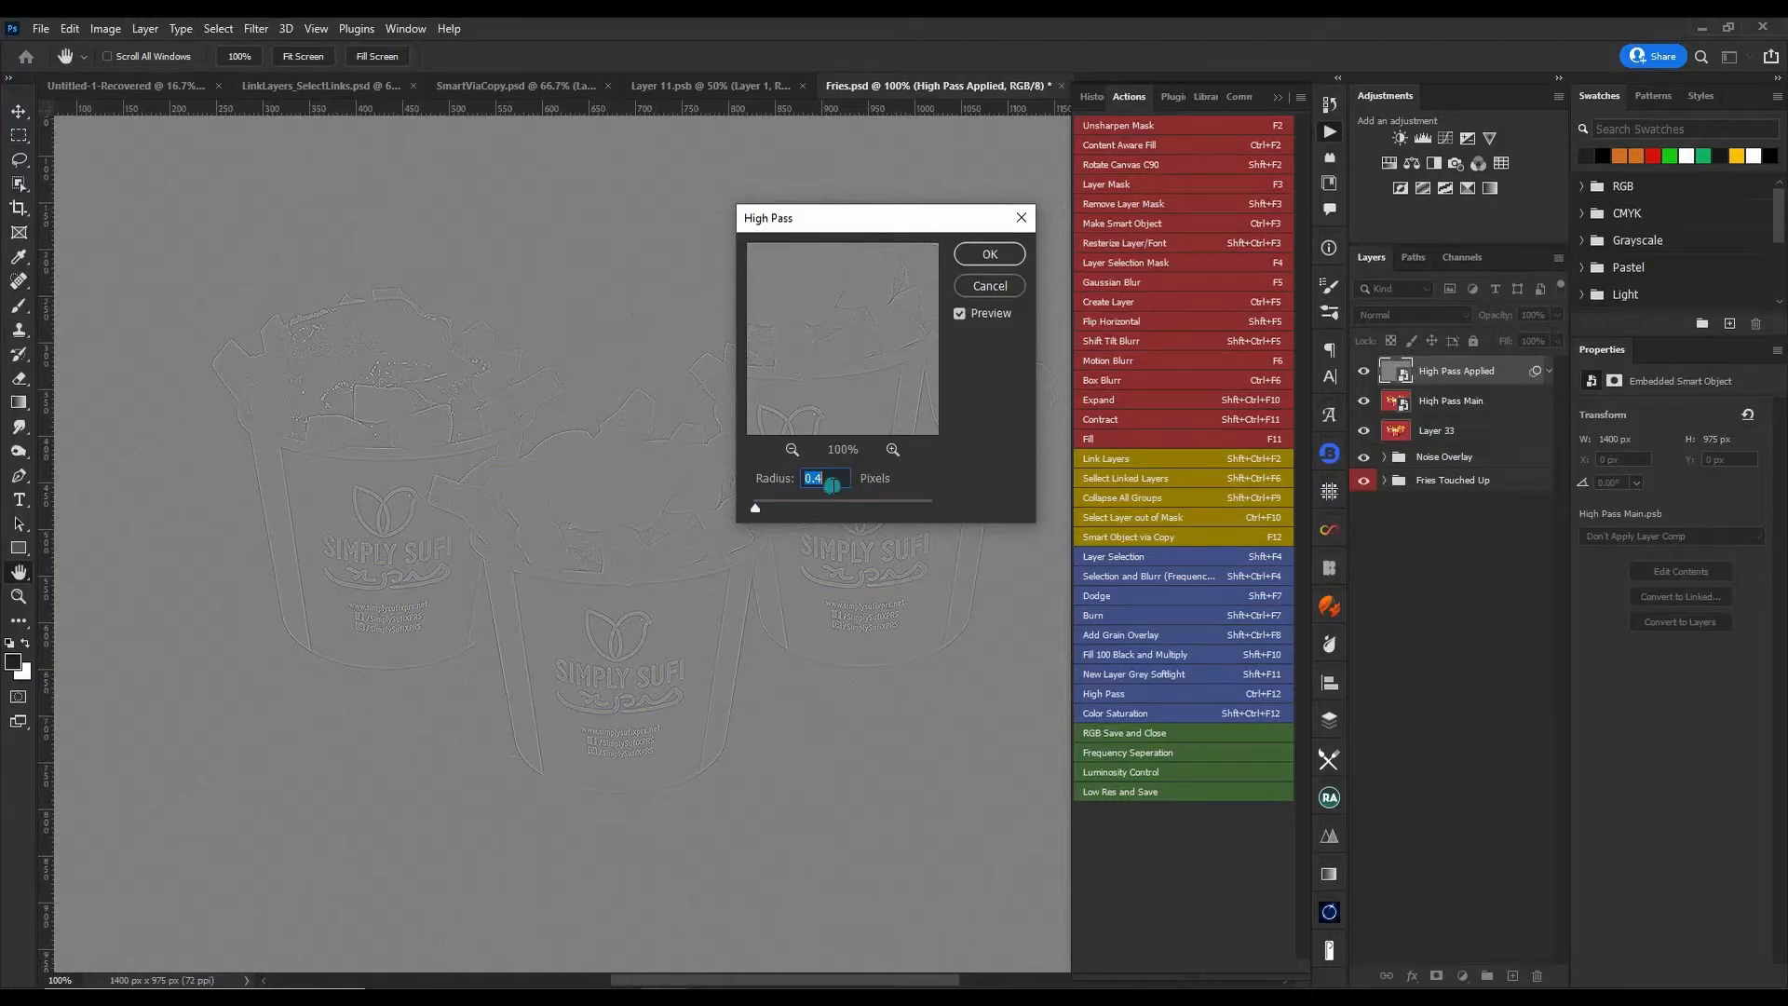
{"action": "scroll", "coordinate": [827, 481], "scroll_direction": "up", "scroll_amount": 1}
{"action": "scroll", "coordinate": [827, 481], "scroll_direction": "down", "scroll_amount": 2}
{"action": "left_click", "coordinate": [987, 253]}
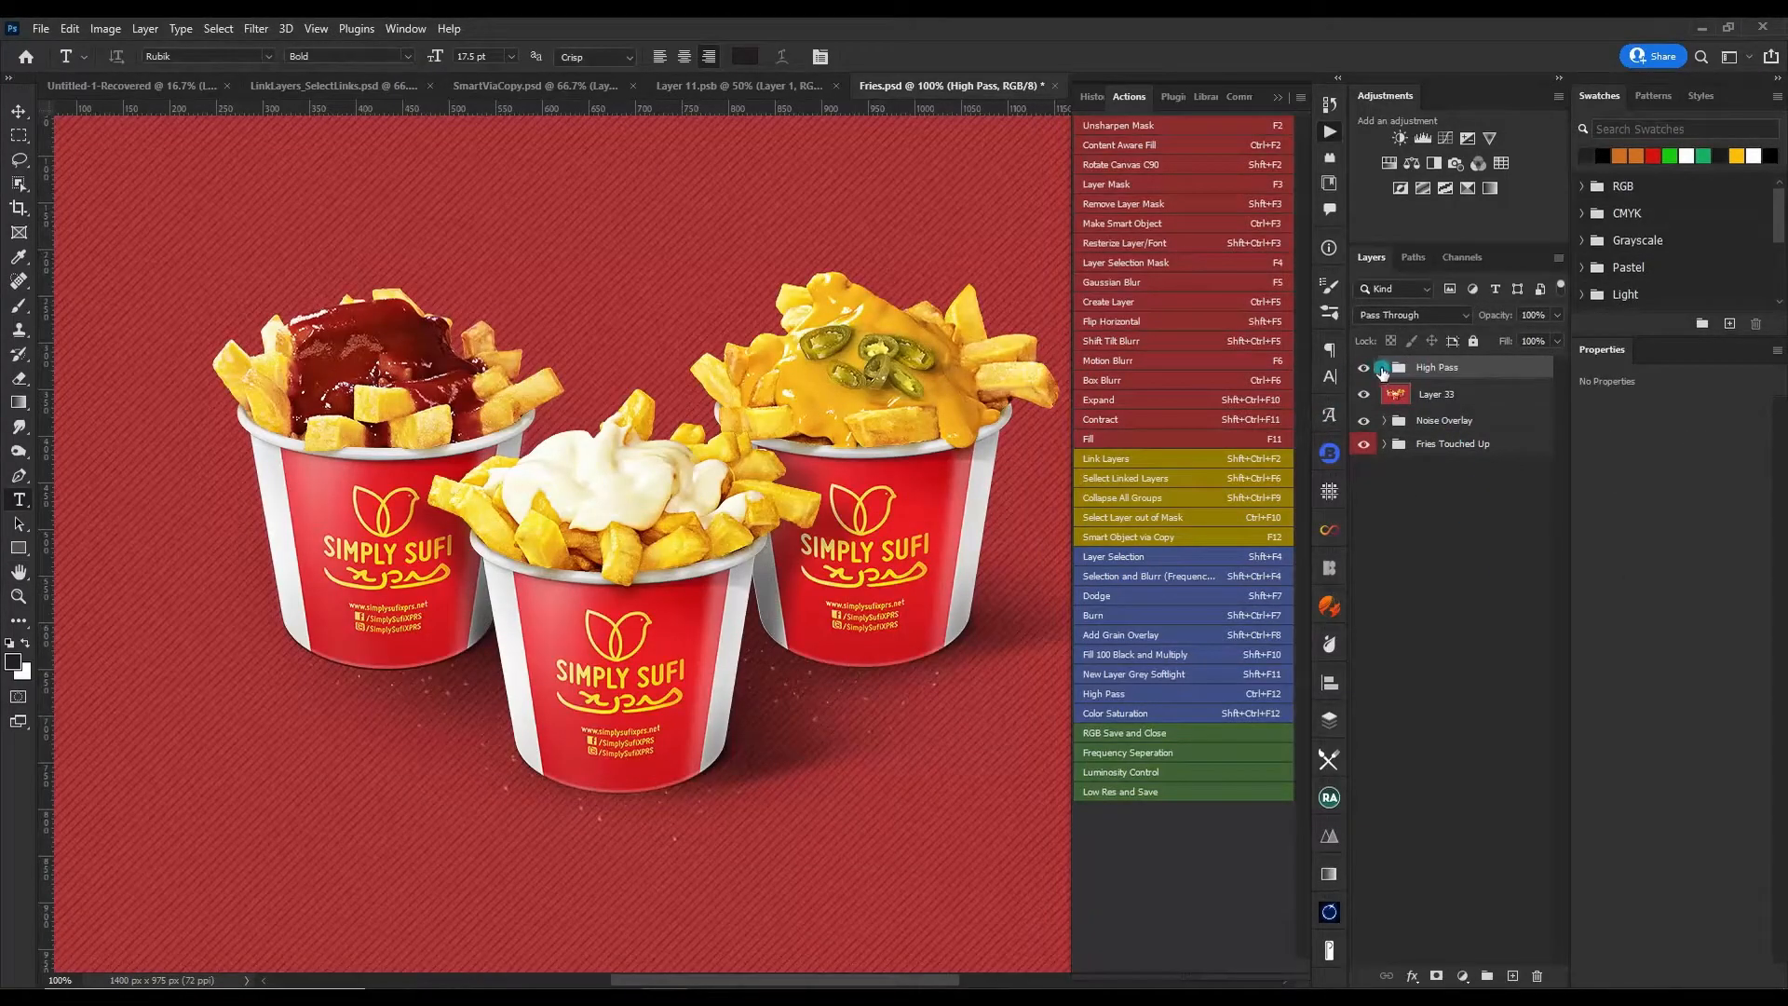
- Review the High Pass group's layers and compare the fries up close with the group hidden and shown
{"action": "left_click", "coordinate": [1382, 369]}
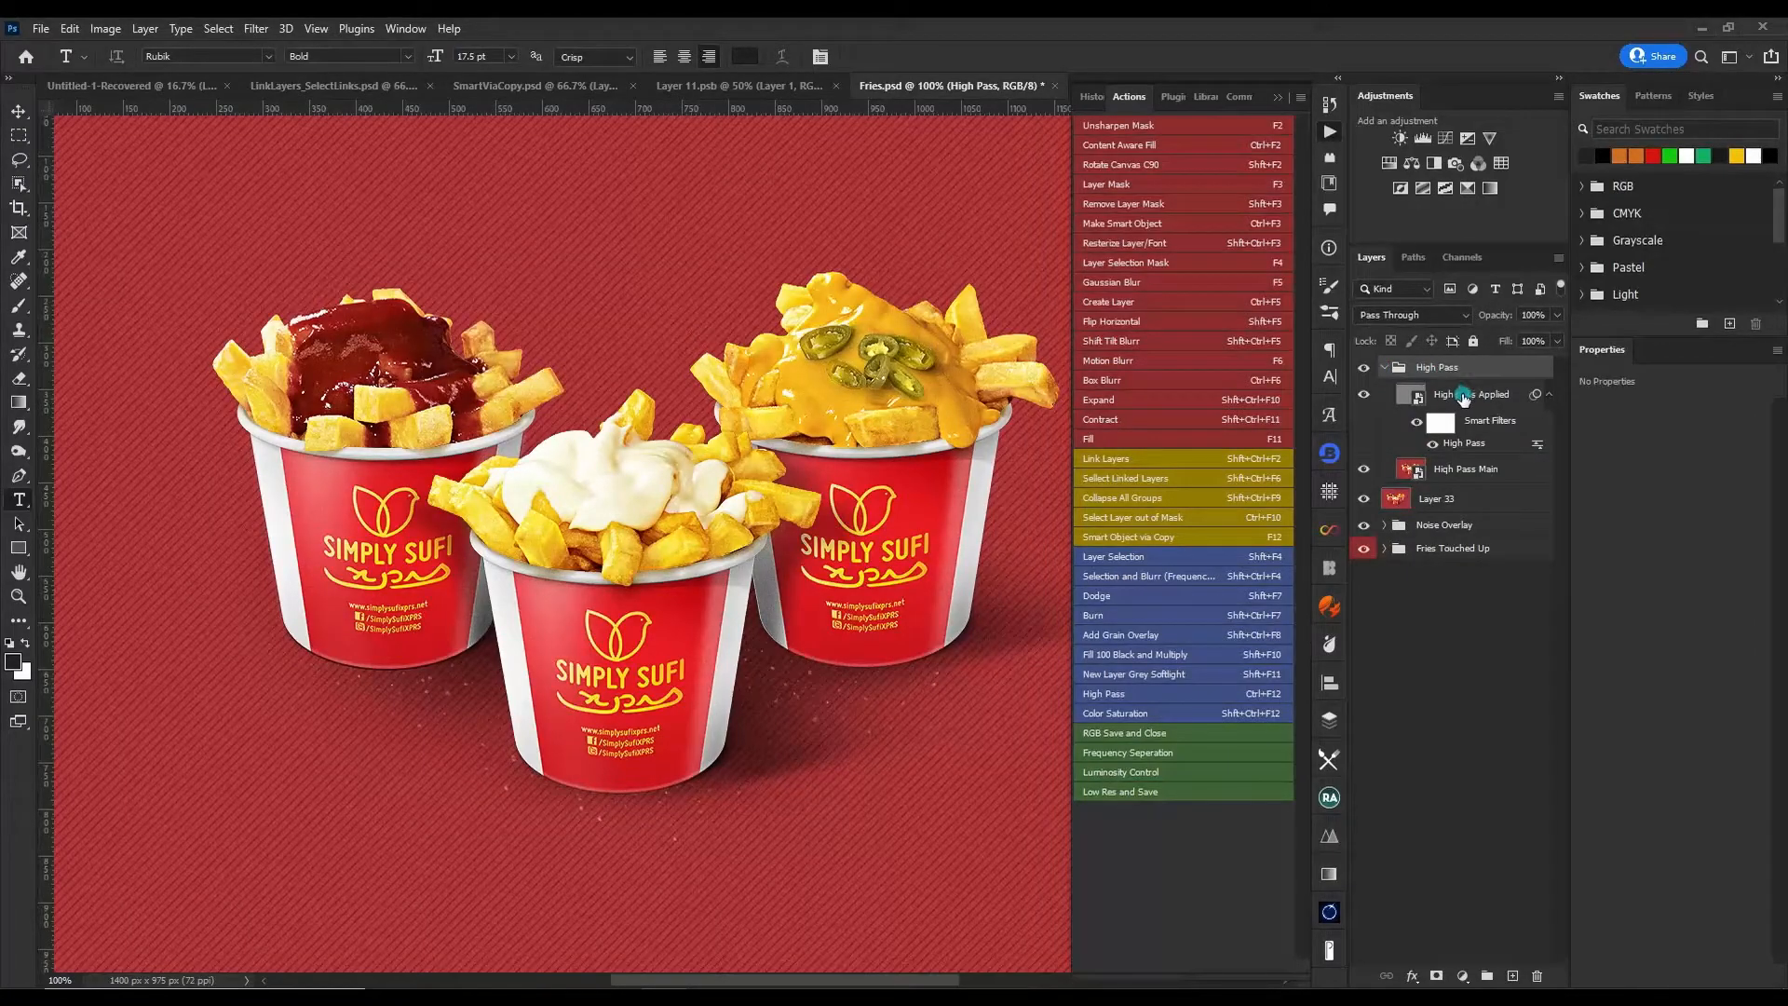
{"action": "left_click", "coordinate": [1384, 368]}
{"action": "scroll", "coordinate": [589, 582], "scroll_direction": "up", "scroll_amount": 3}
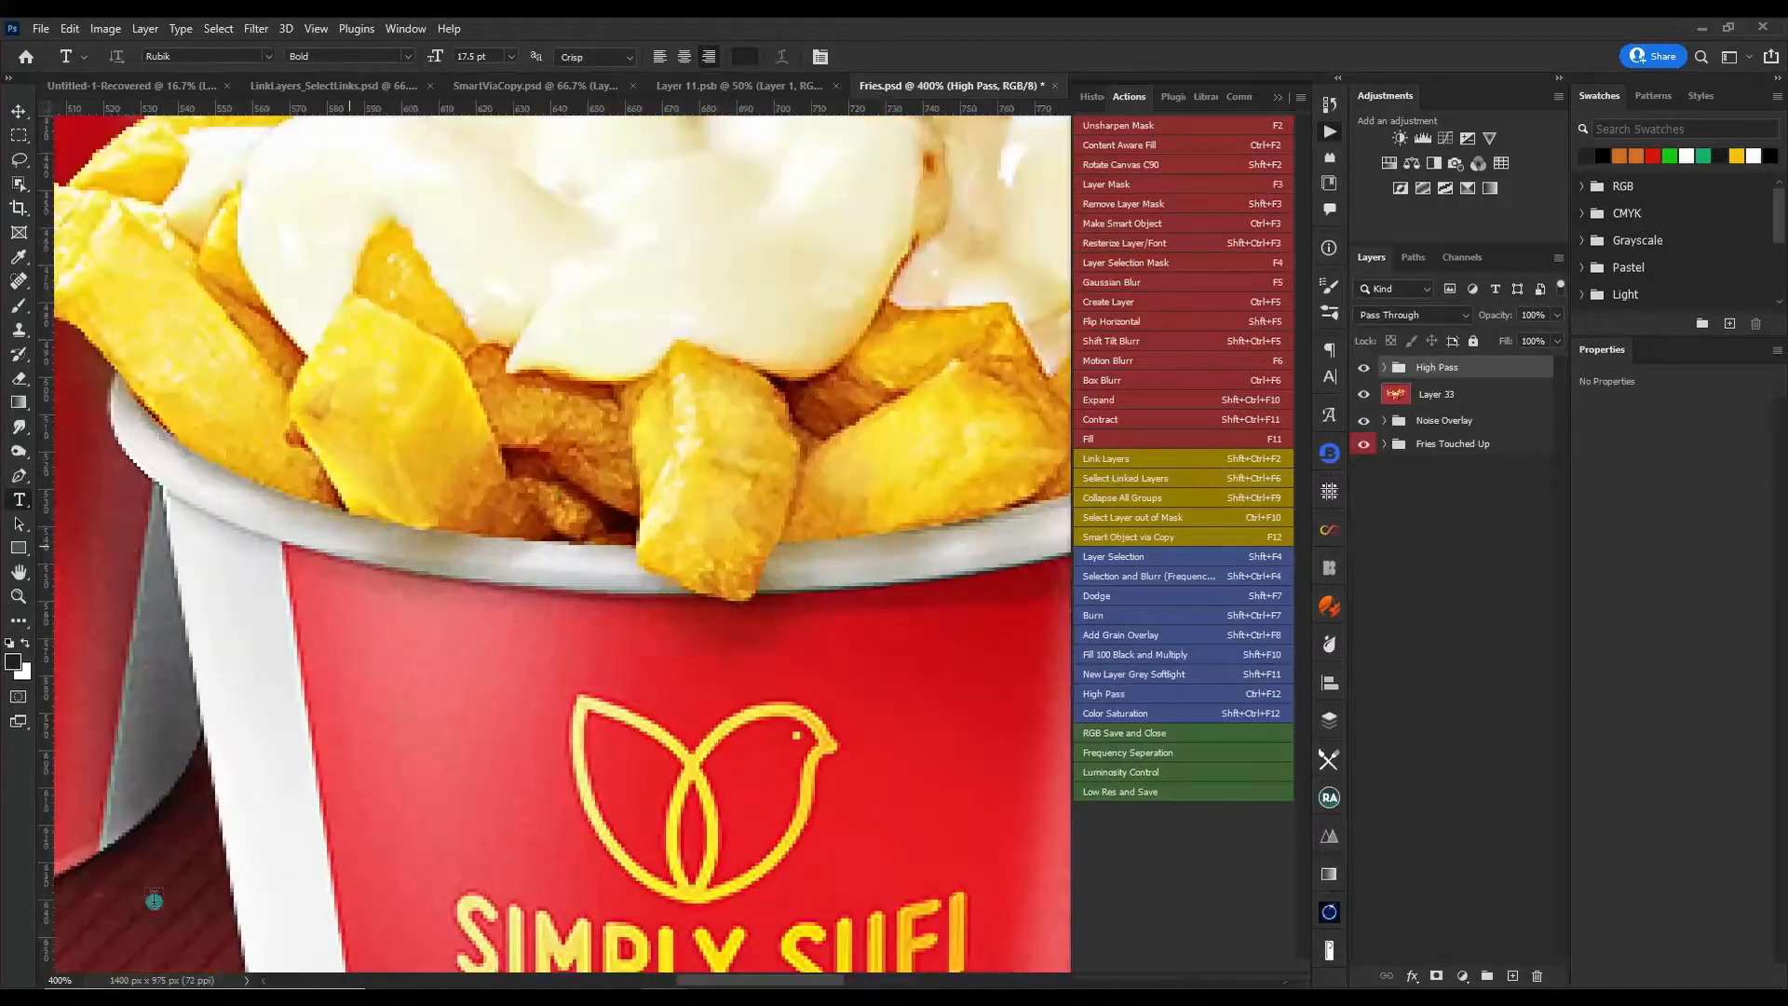
{"action": "left_click_drag", "start_coordinate": [362, 849], "coordinate": [434, 812]}
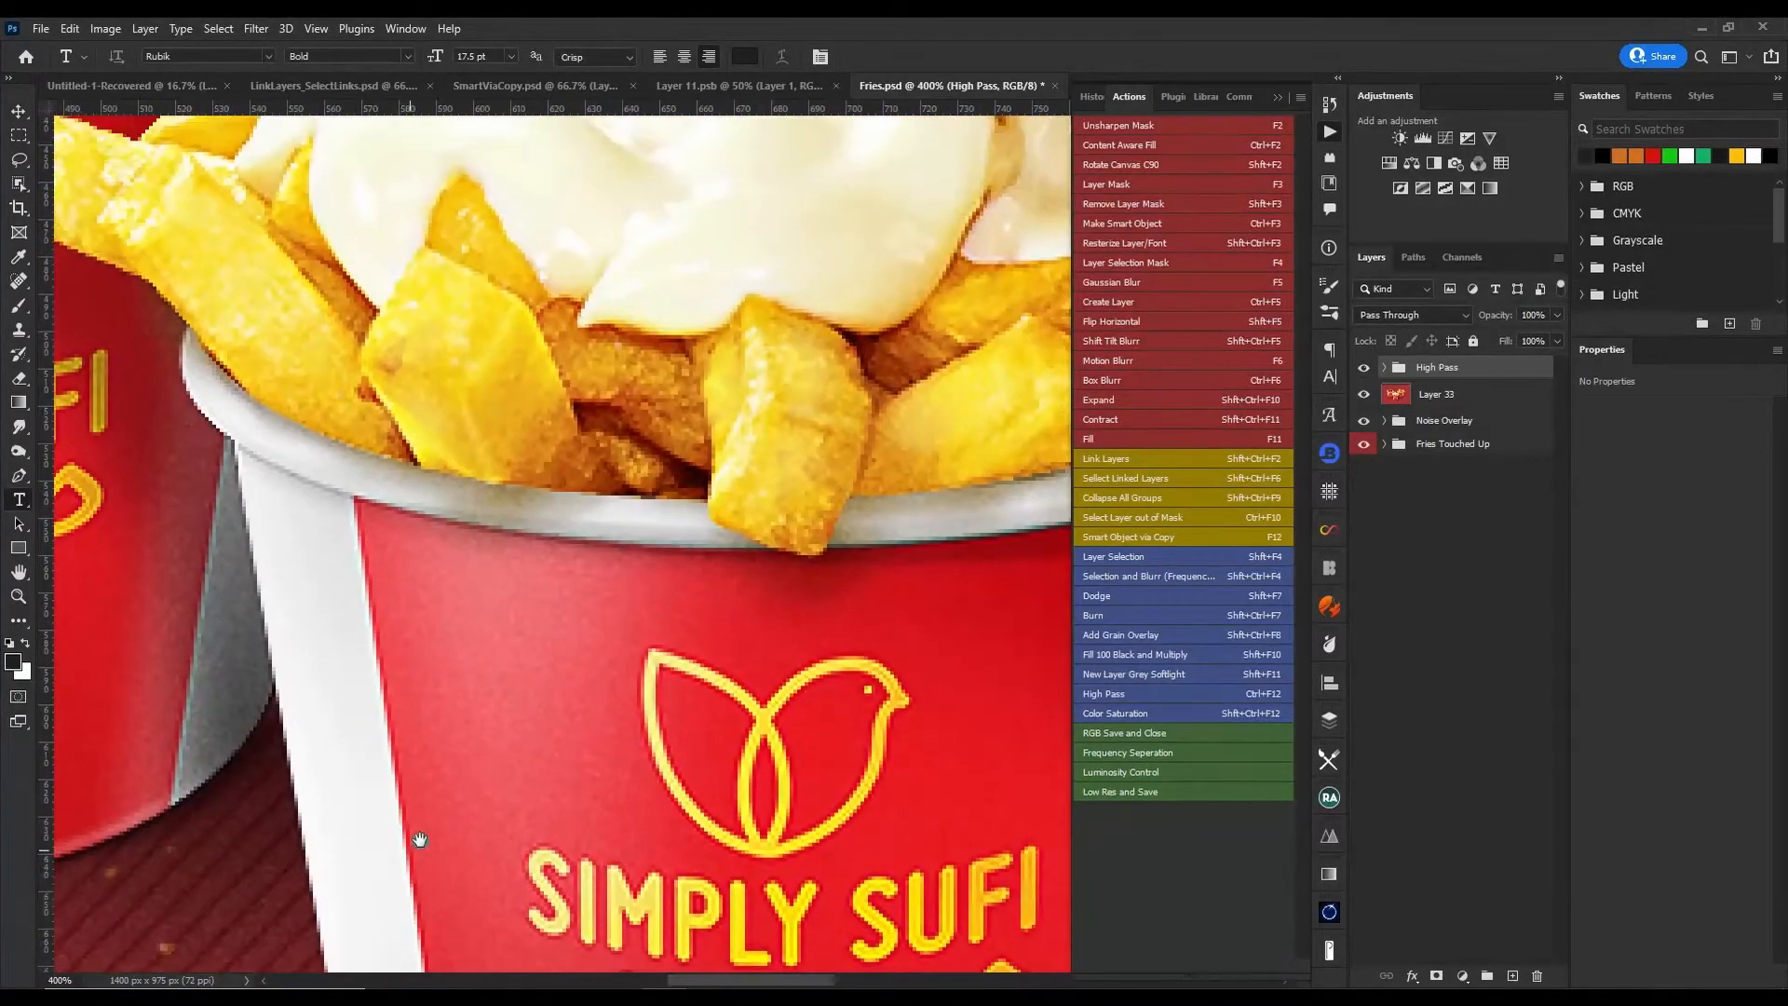
{"action": "left_click", "coordinate": [1364, 369]}
{"action": "left_click", "coordinate": [1364, 369]}
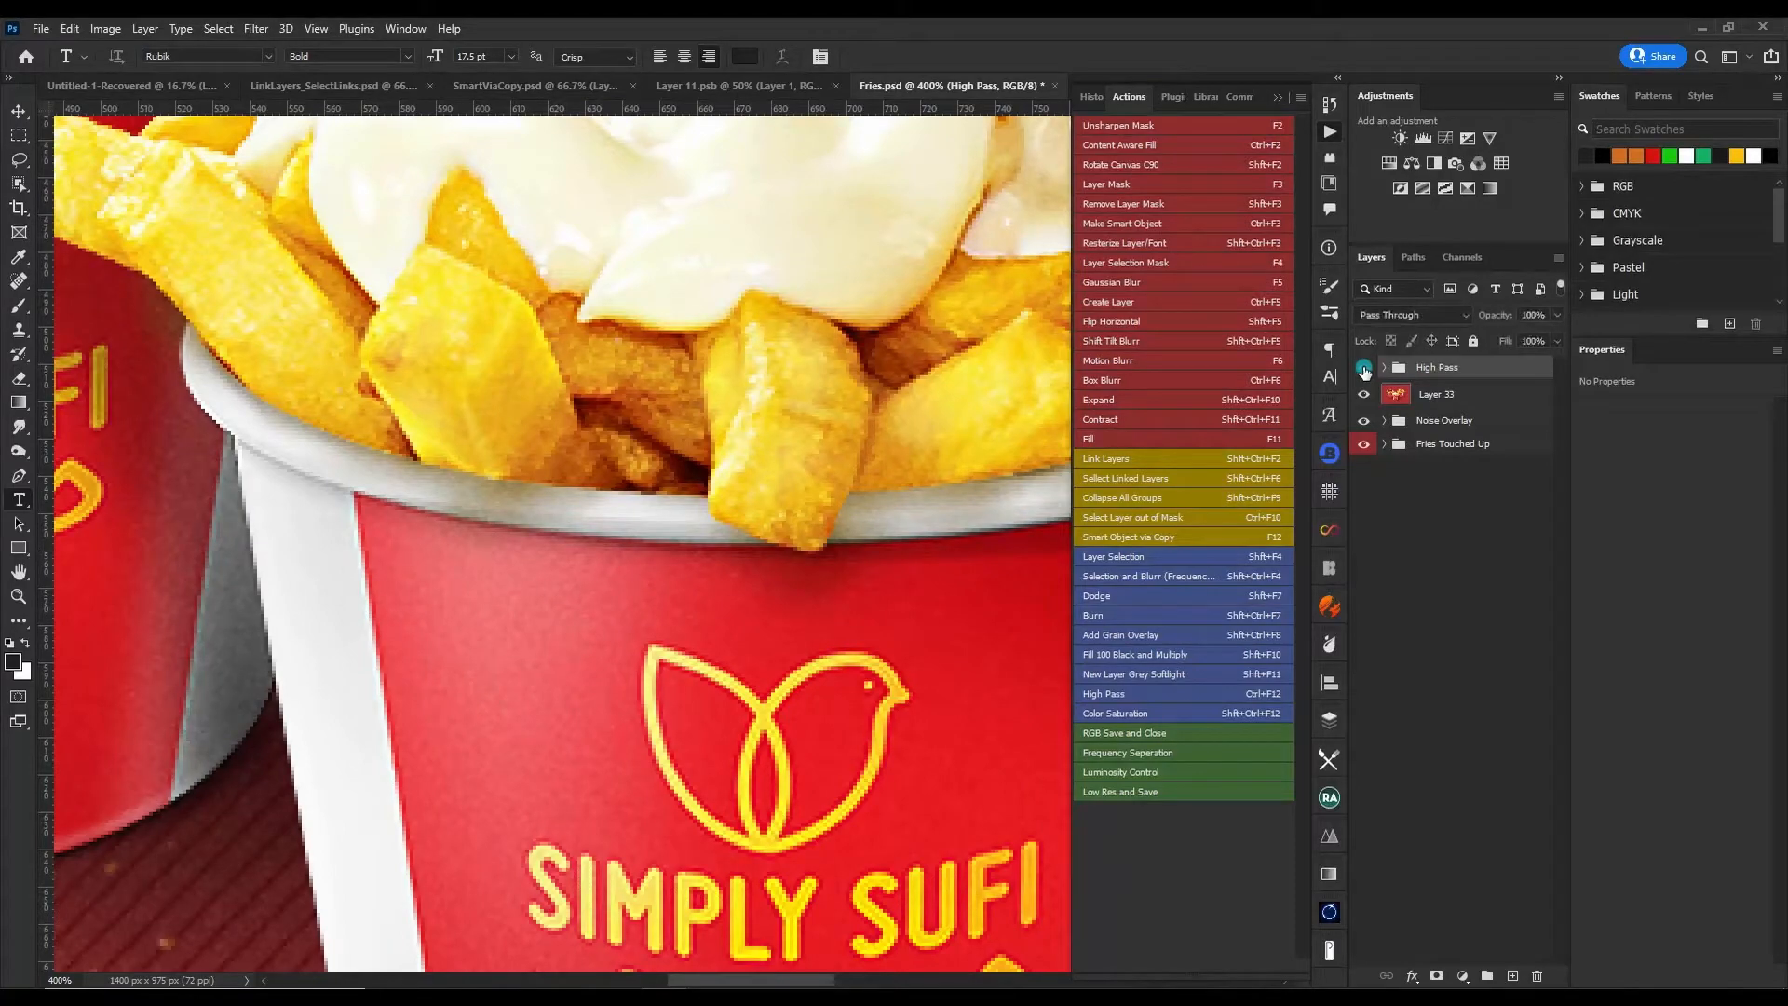
{"action": "left_click", "coordinate": [1364, 369]}
{"action": "left_click", "coordinate": [1365, 369]}
{"action": "left_click", "coordinate": [1364, 368]}
{"action": "left_click", "coordinate": [1365, 369]}
{"action": "key", "text": "ctrl+1"}
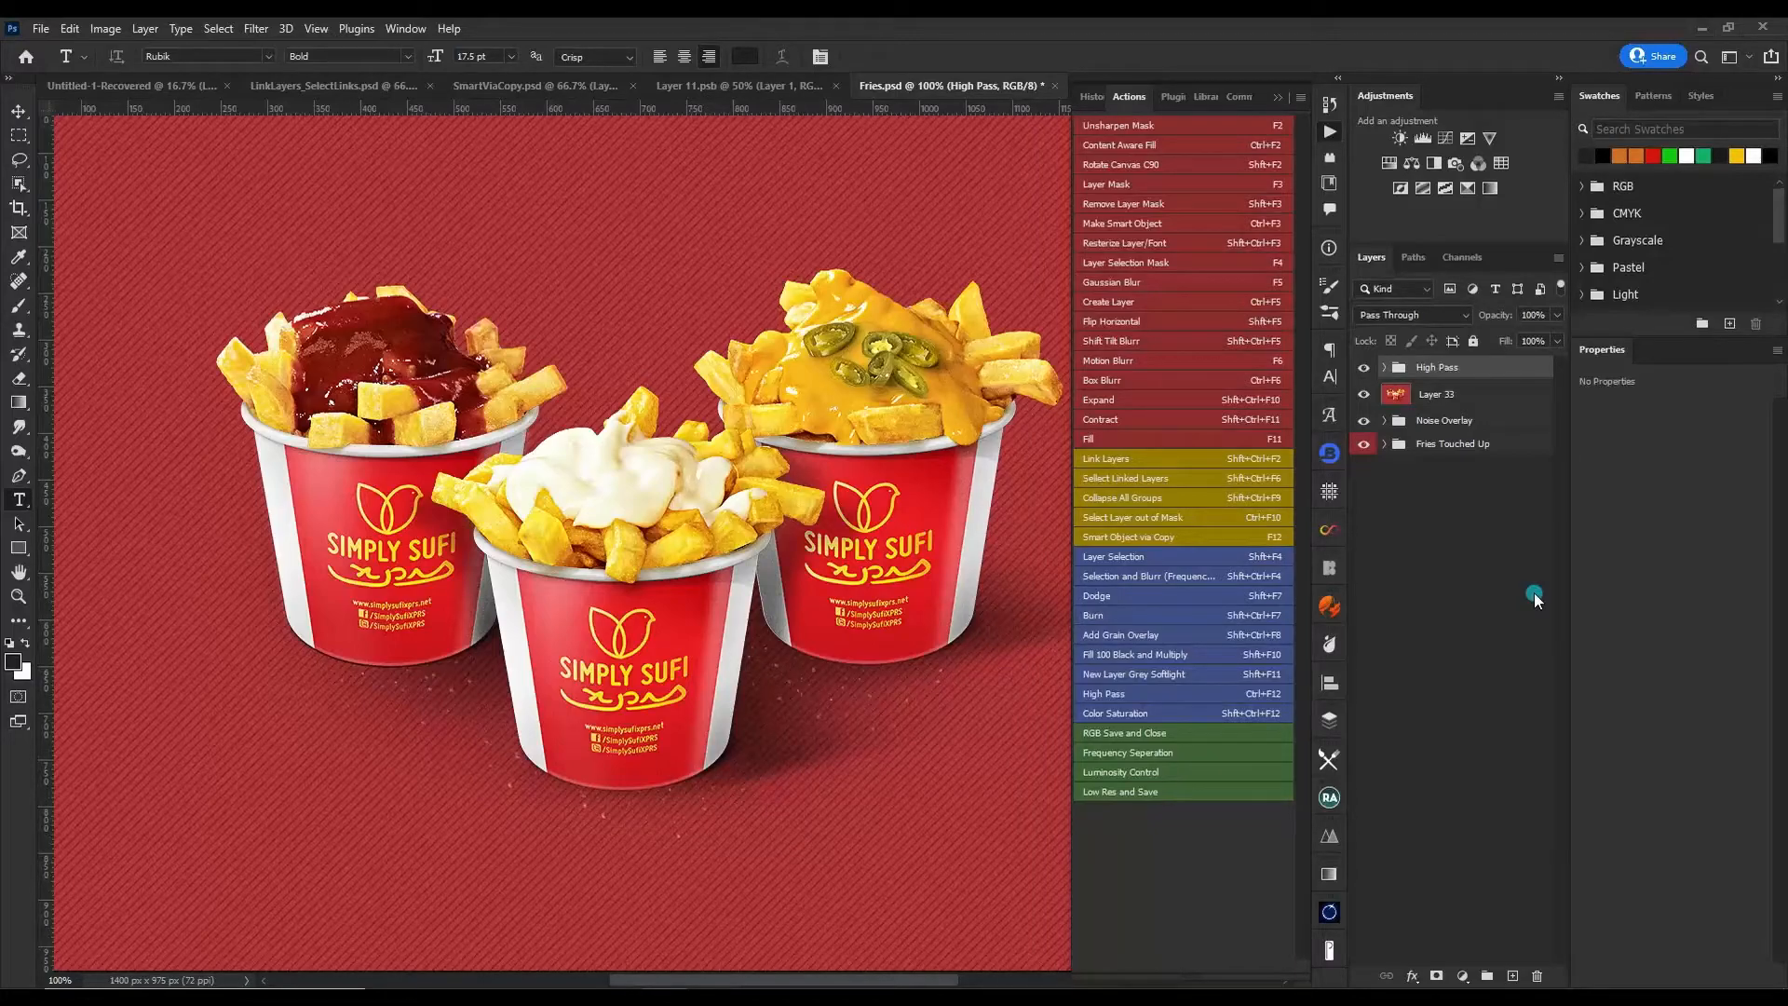
{"action": "left_click", "coordinate": [1218, 736]}
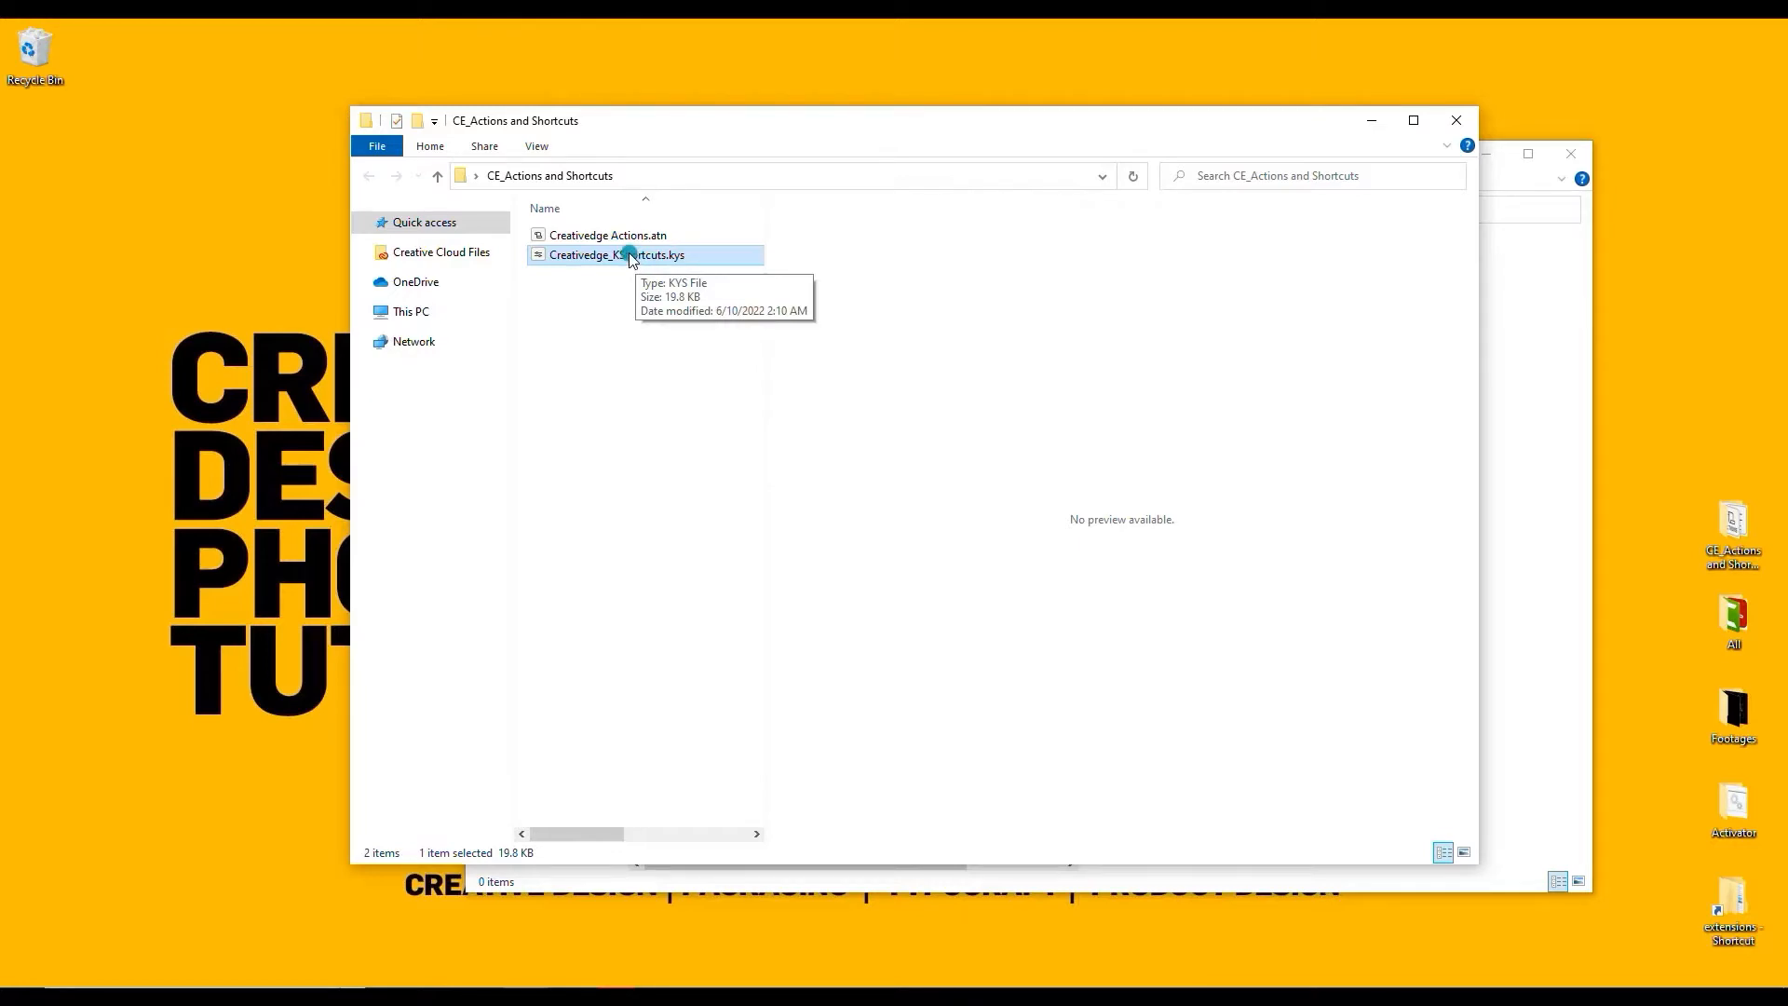
- In File Explorer, paste Creativedge_KShortcuts.kys into the Keyboard Shortcuts folder of the Adobe Photoshop 2022 Presets
{"action": "left_click", "coordinate": [1505, 382]}
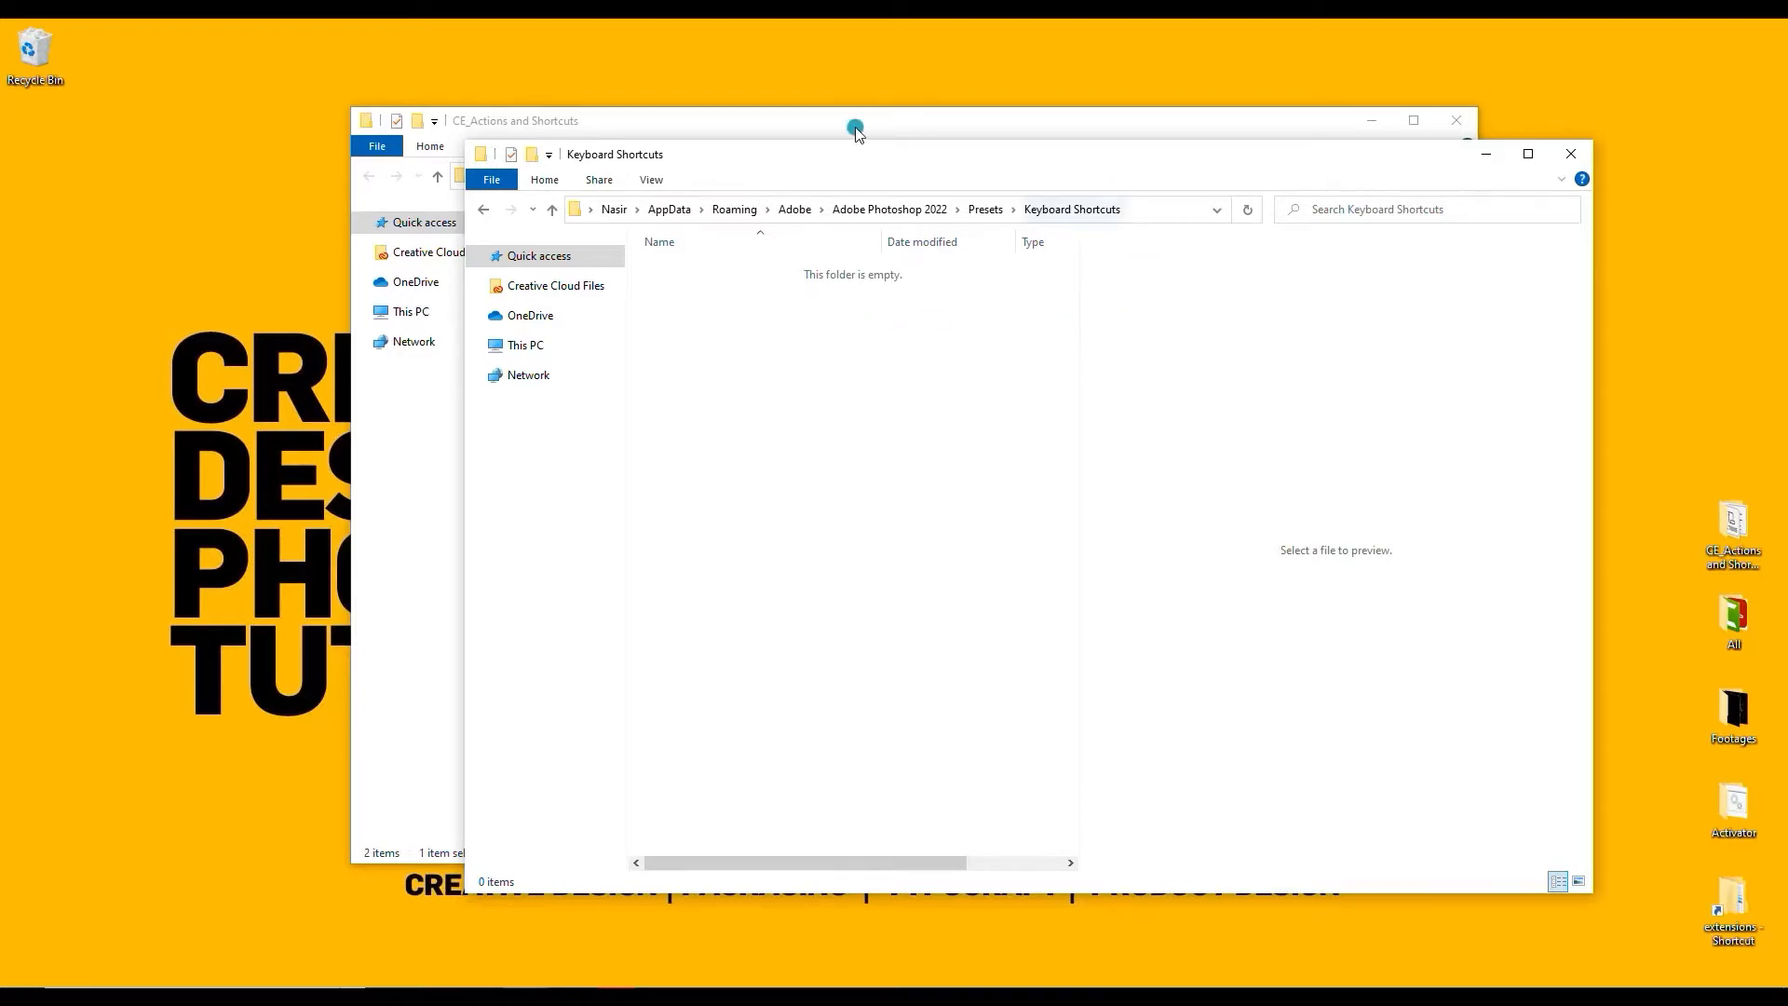
{"action": "left_click", "coordinate": [1151, 212]}
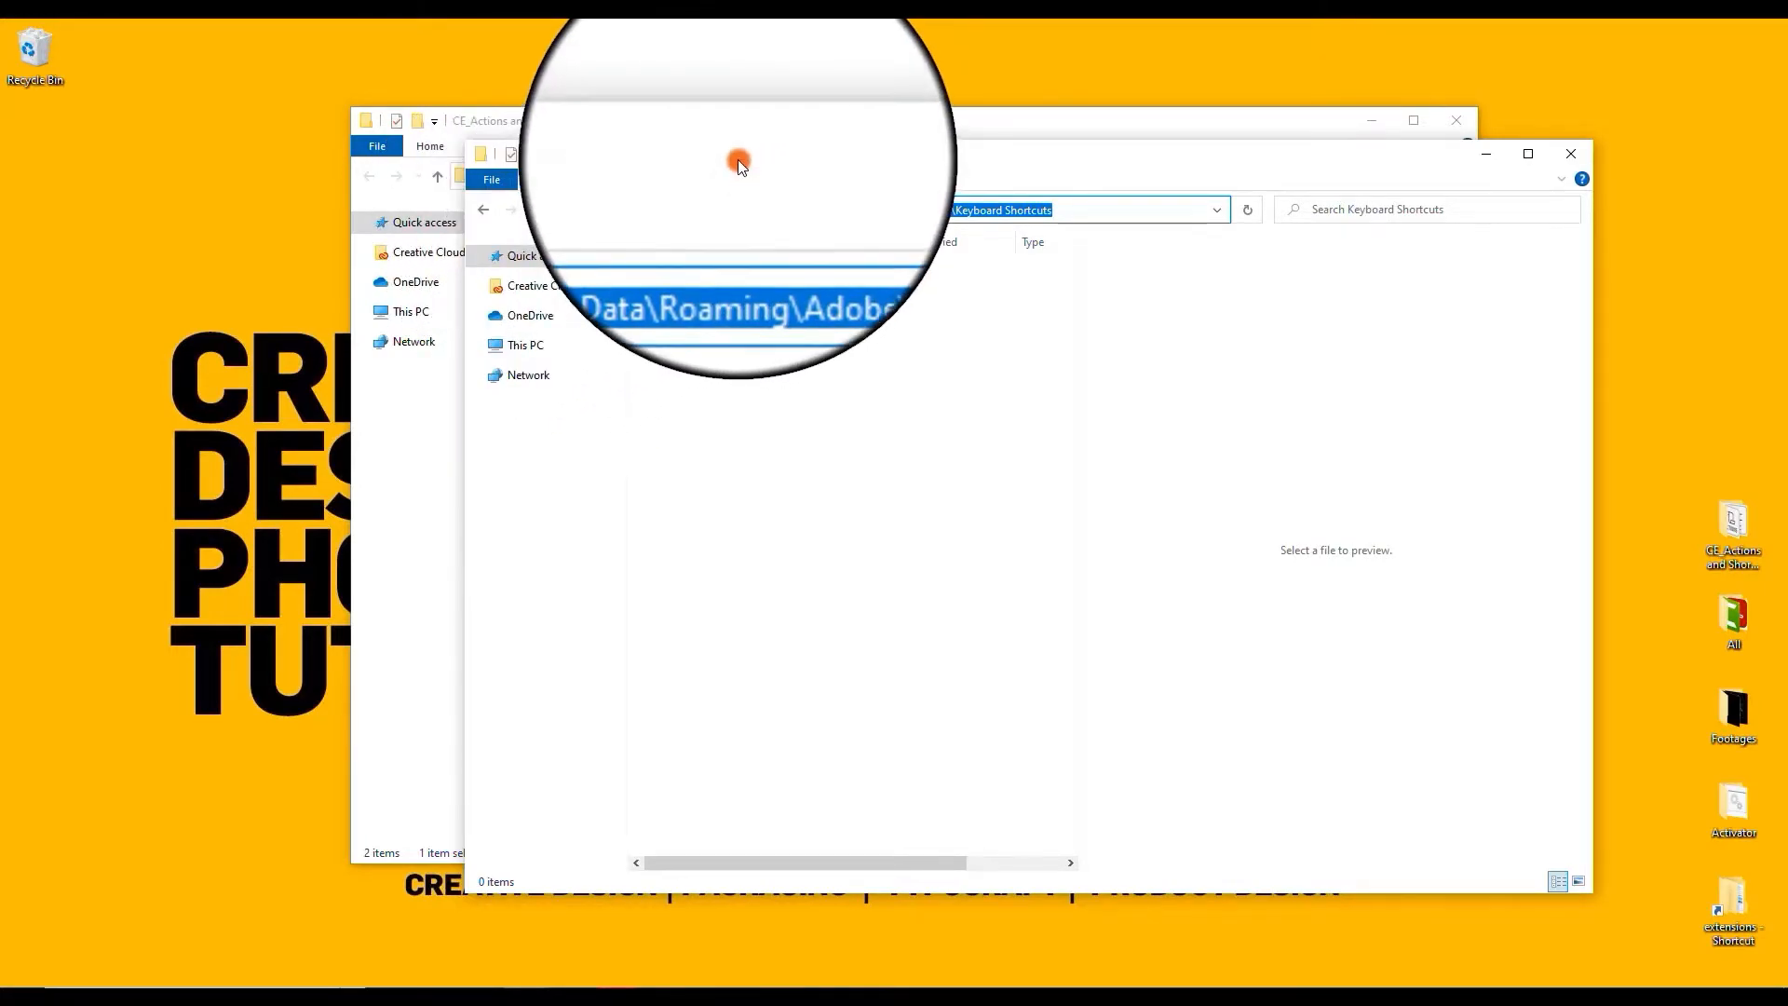
{"action": "left_click_drag", "start_coordinate": [726, 163], "coordinate": [764, 166]}
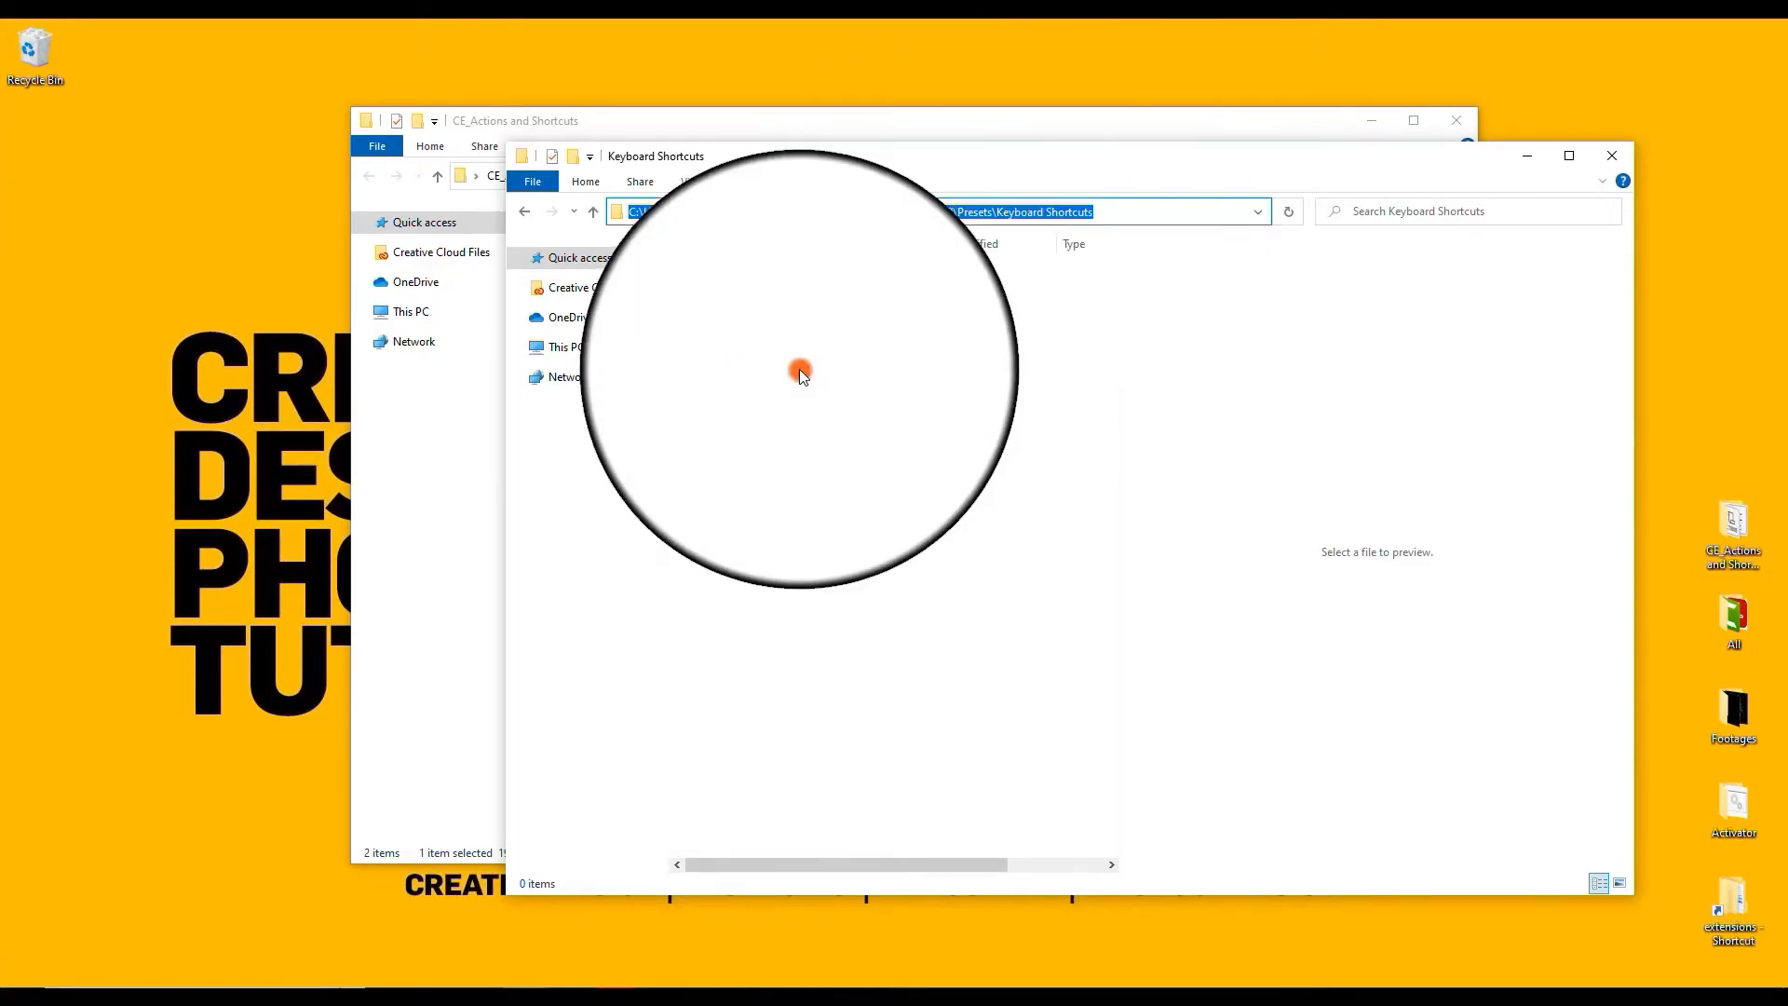
{"action": "left_click", "coordinate": [754, 331]}
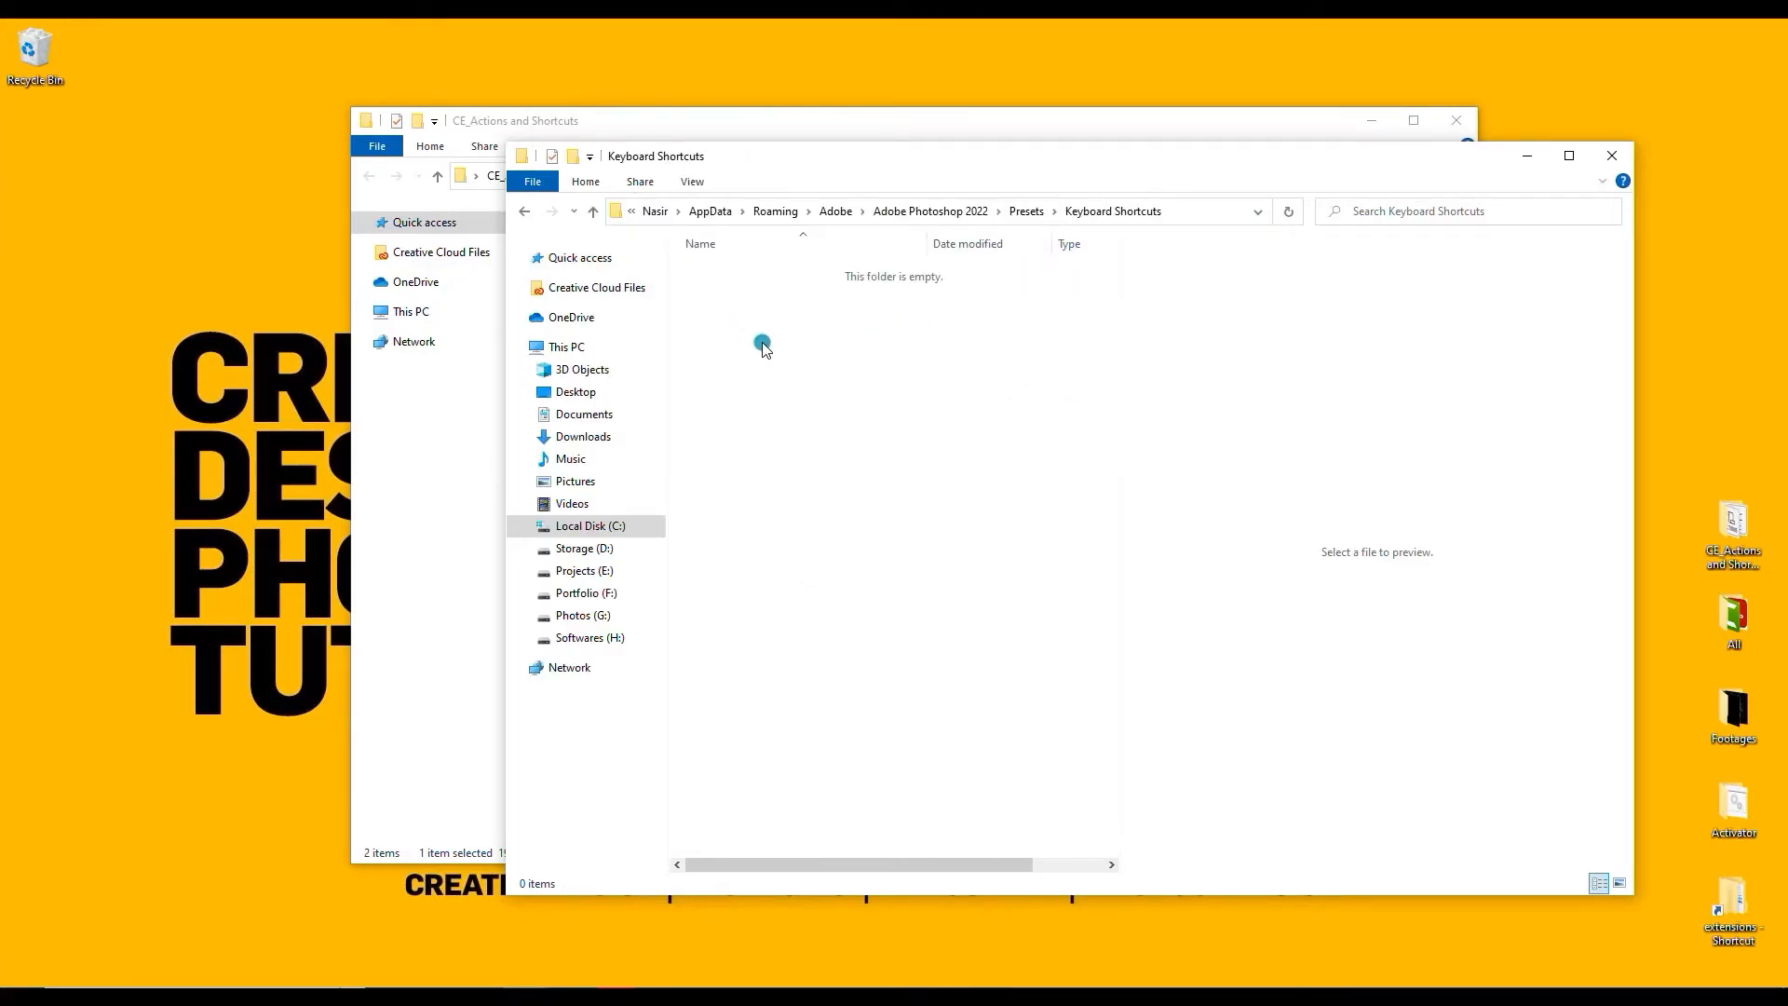
{"action": "key", "text": "ctrl+v"}
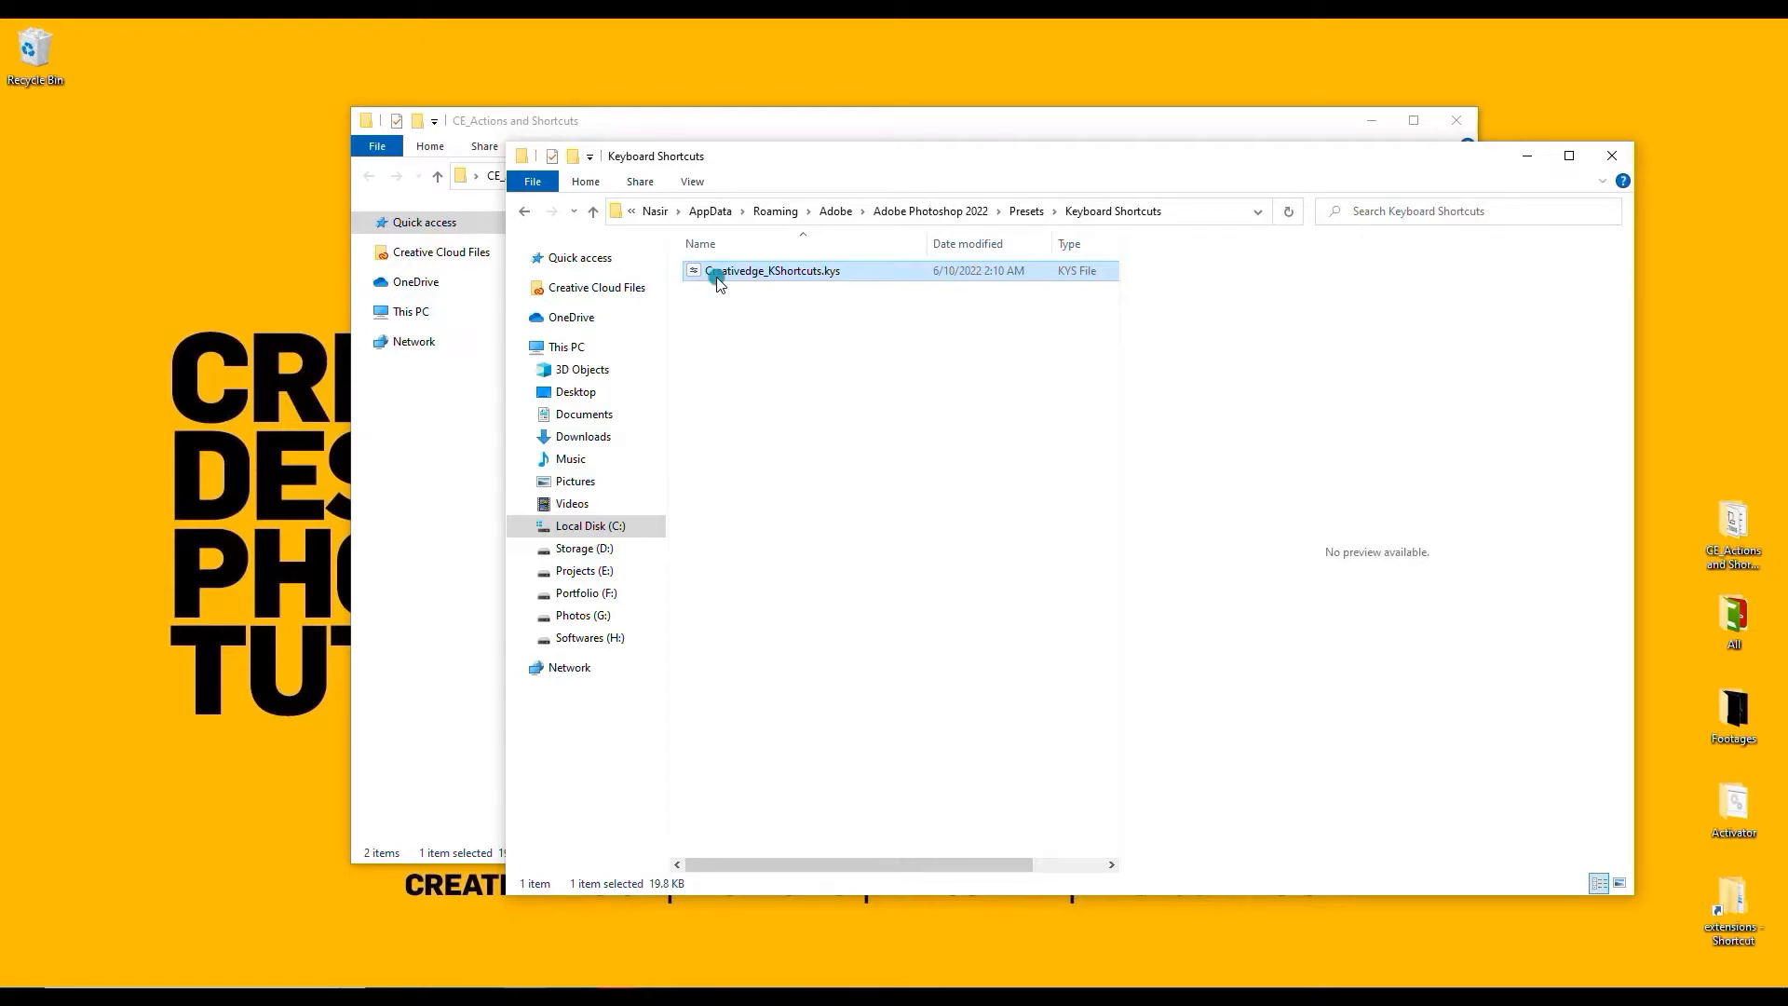
{"action": "left_click", "coordinate": [803, 331]}
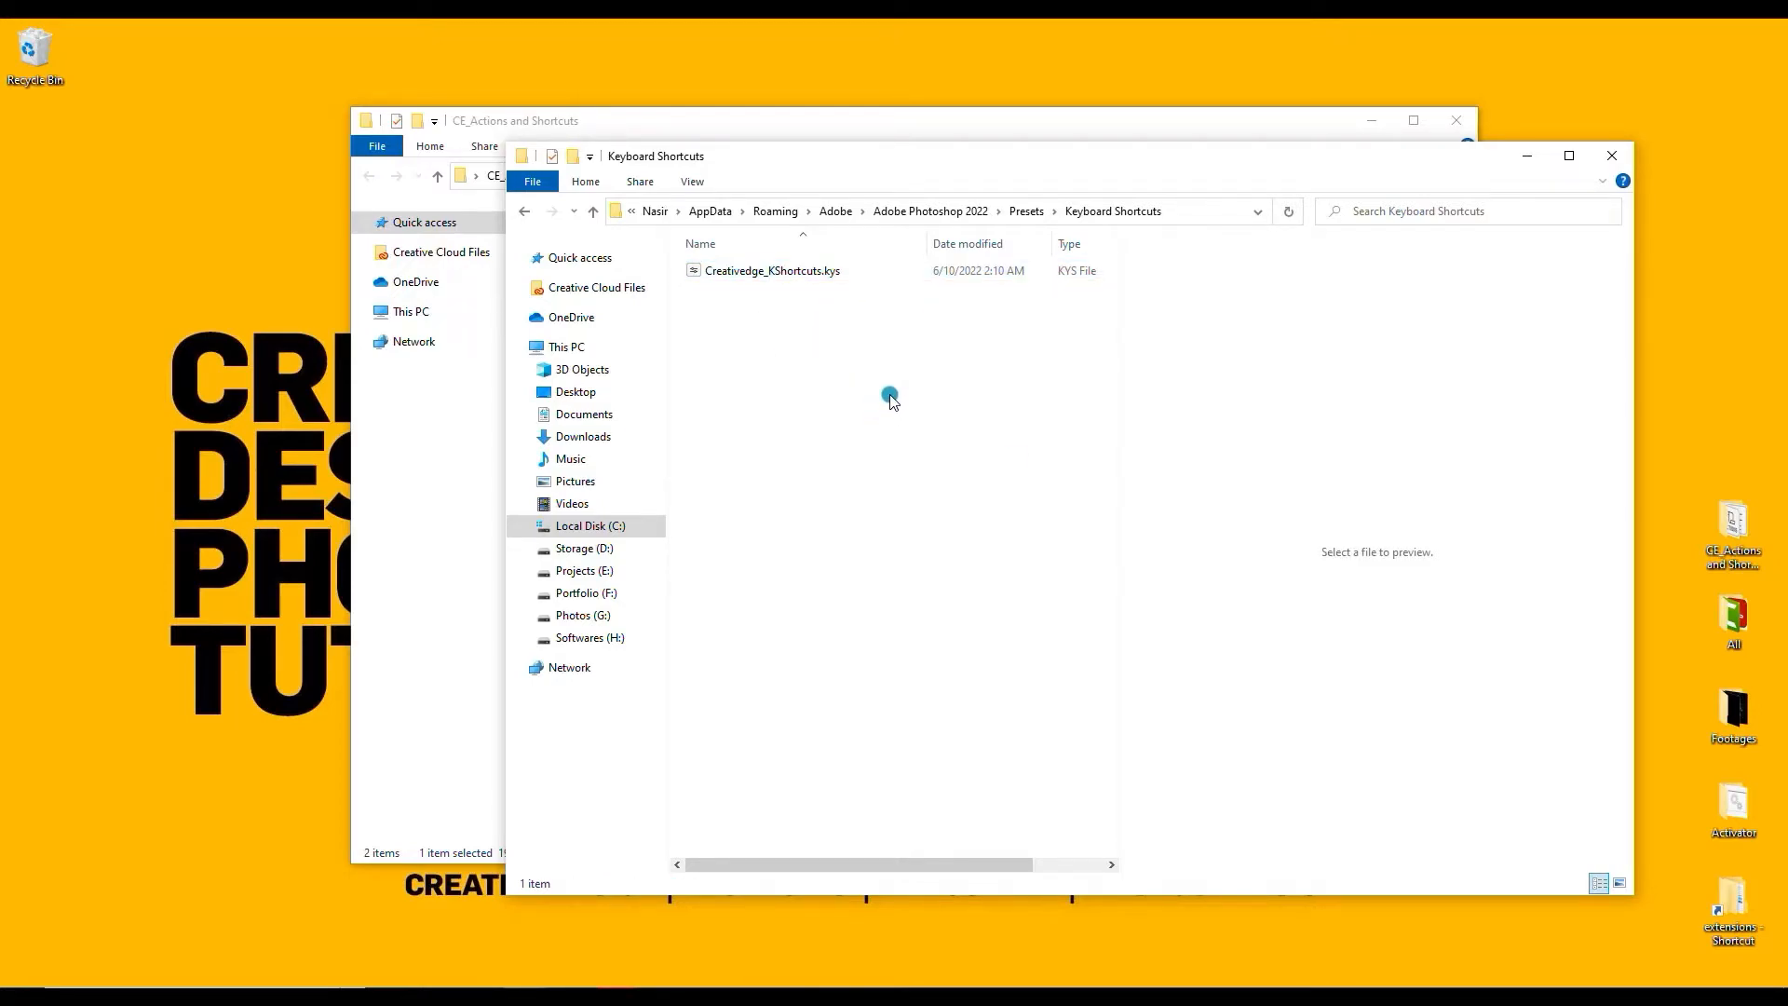
- Switch to Photoshop and apply Creativedge_KShortcuts as the active keyboard shortcut set
{"action": "key", "text": "alt+Tab"}
{"action": "left_click", "coordinate": [70, 29]}
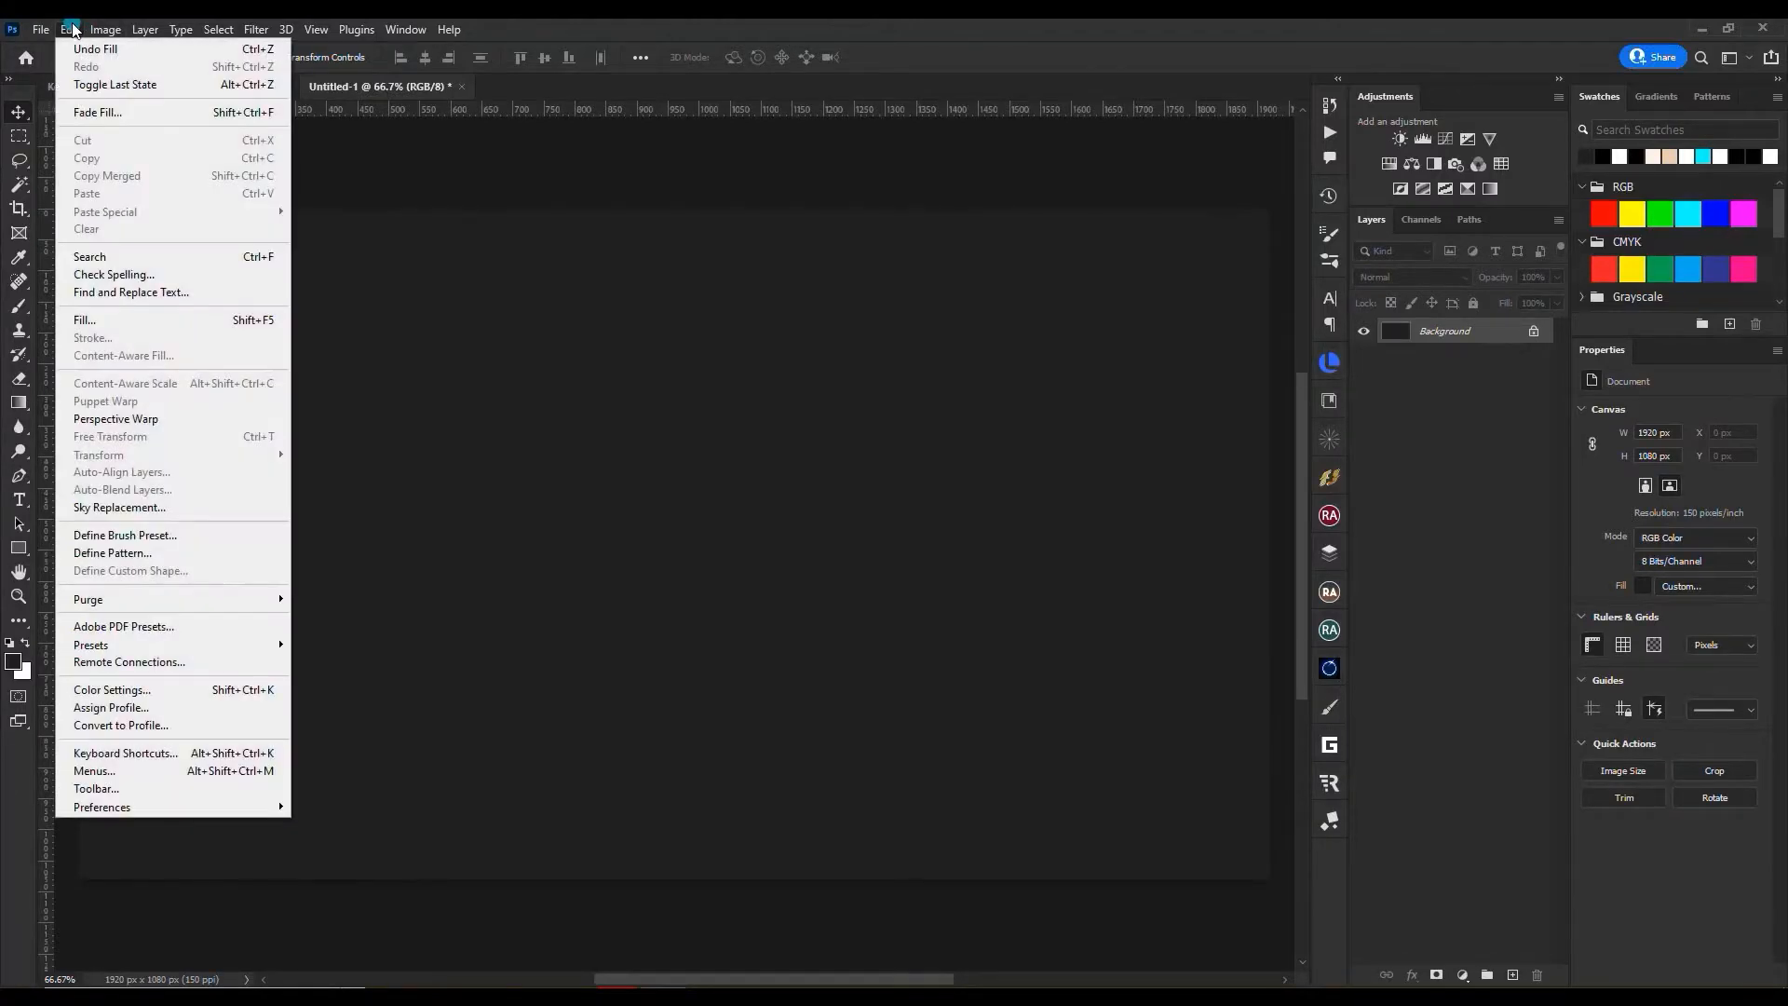
{"action": "left_click", "coordinate": [171, 758]}
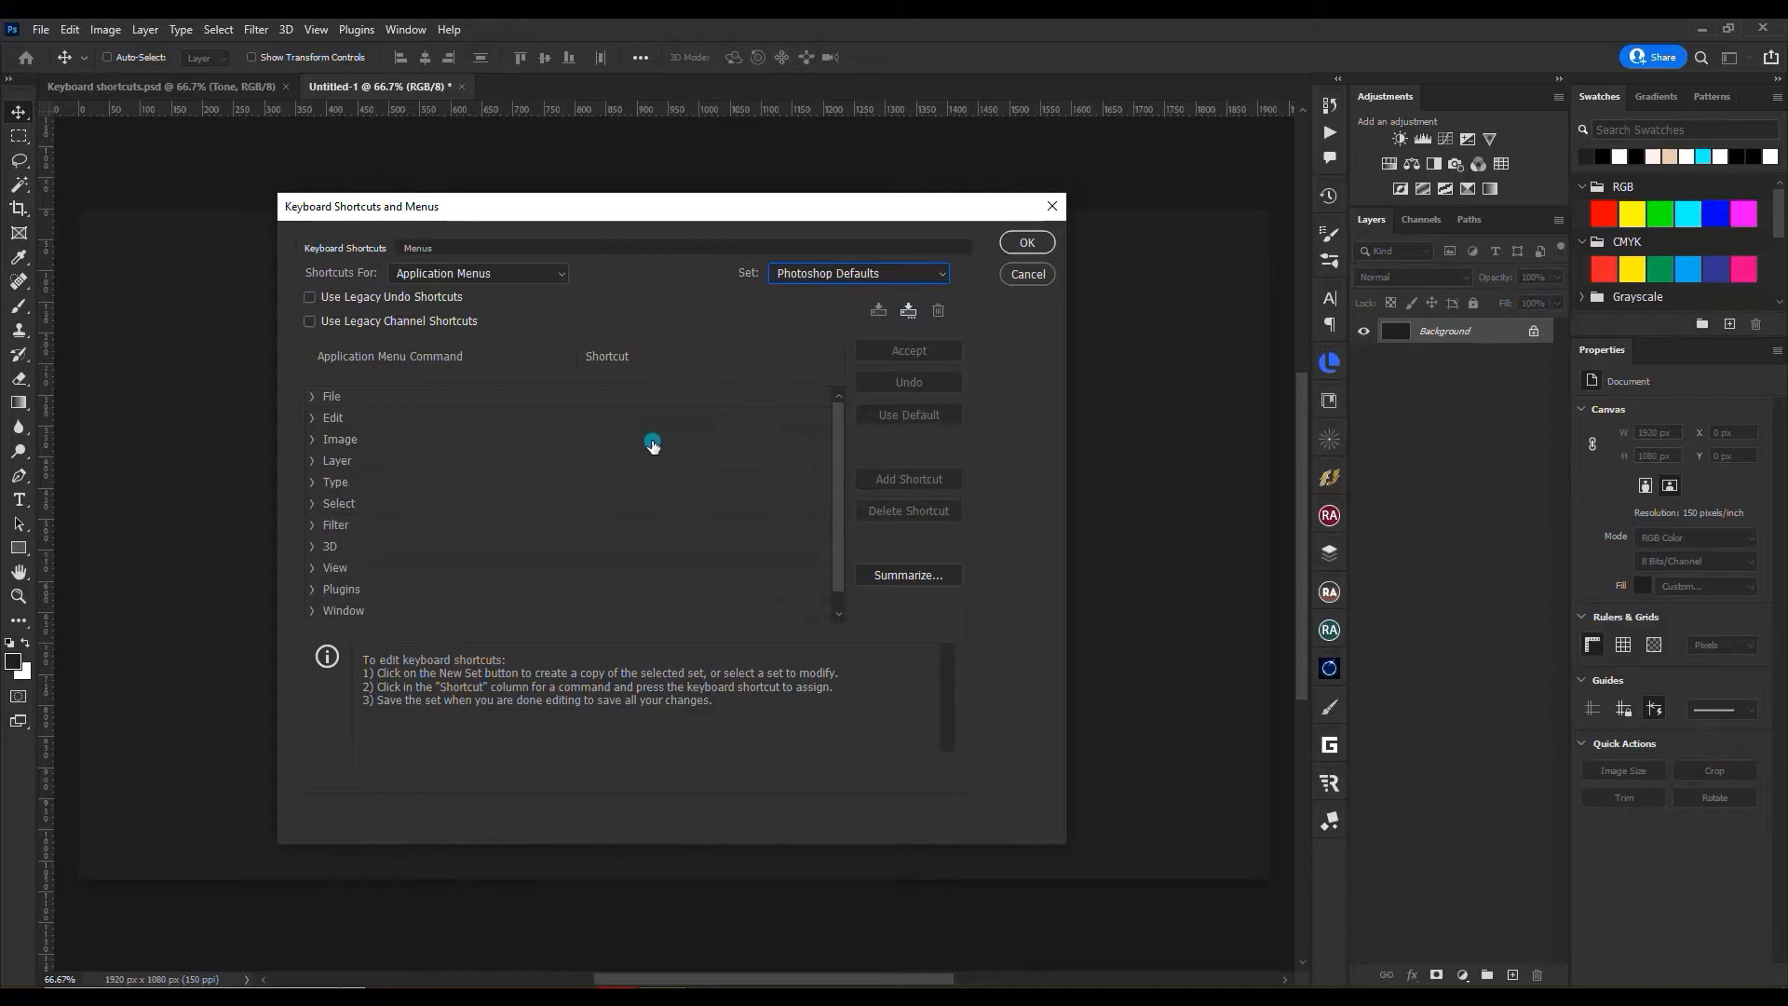
{"action": "left_click_drag", "start_coordinate": [718, 224], "coordinate": [735, 233]}
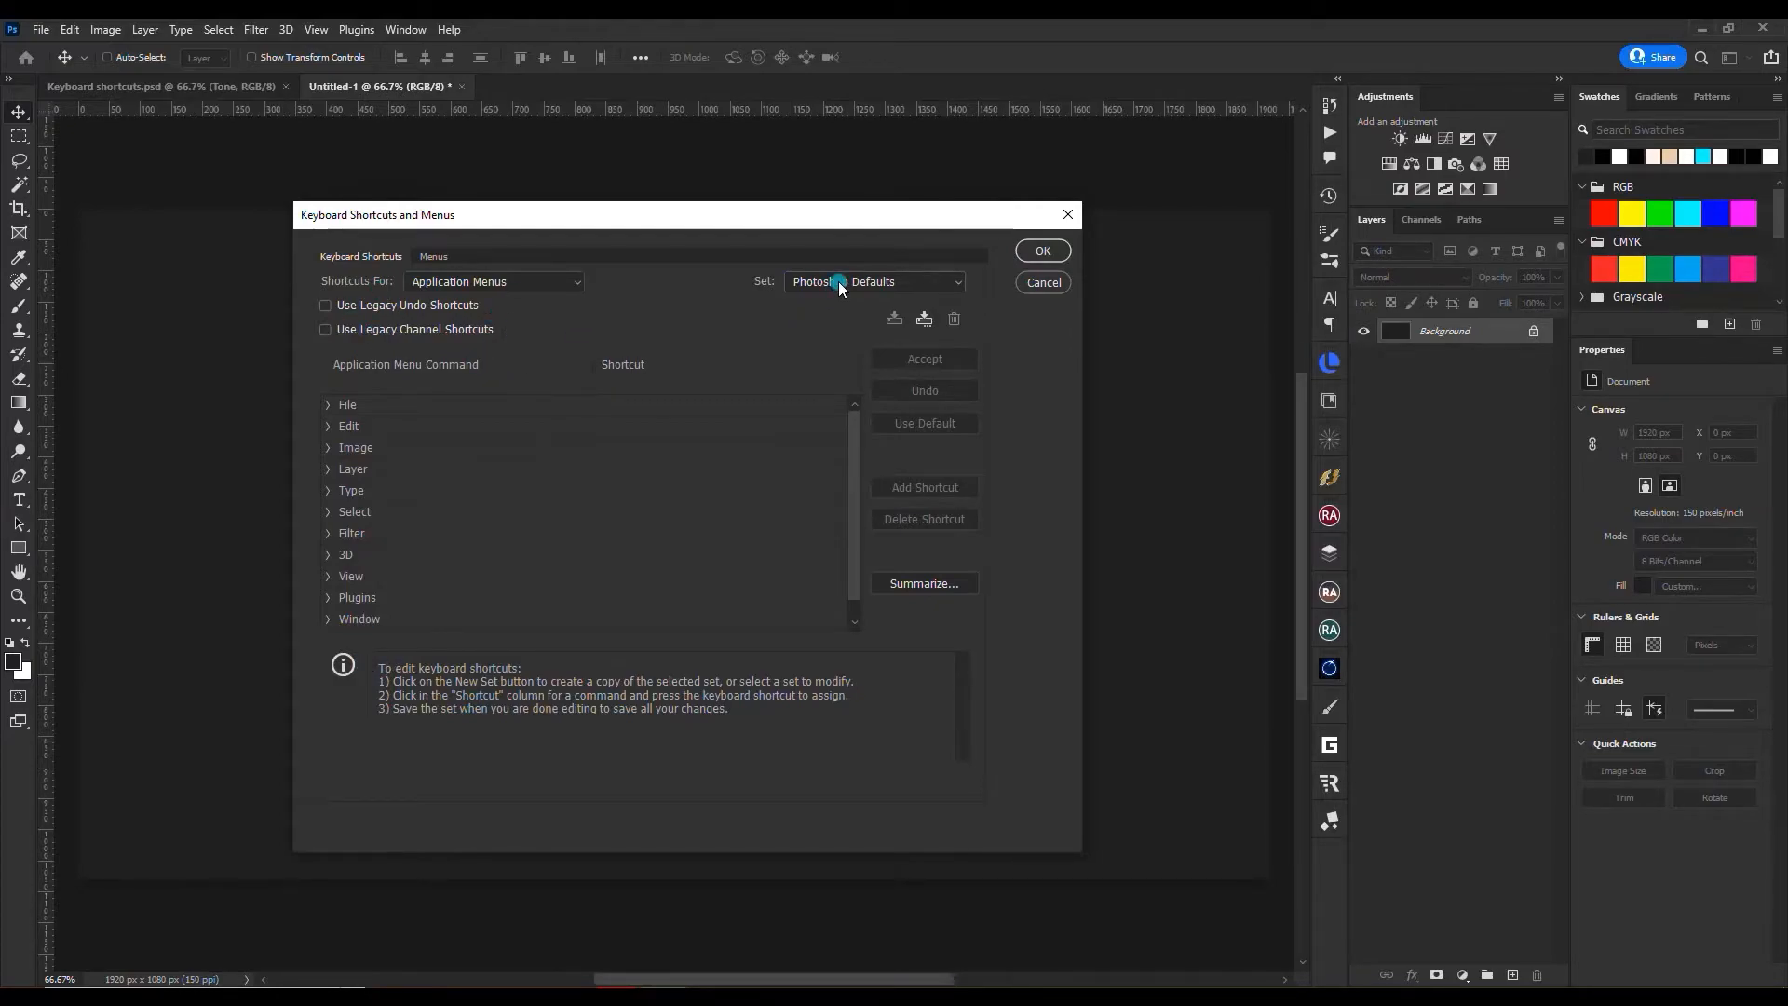
{"action": "left_click", "coordinate": [920, 283]}
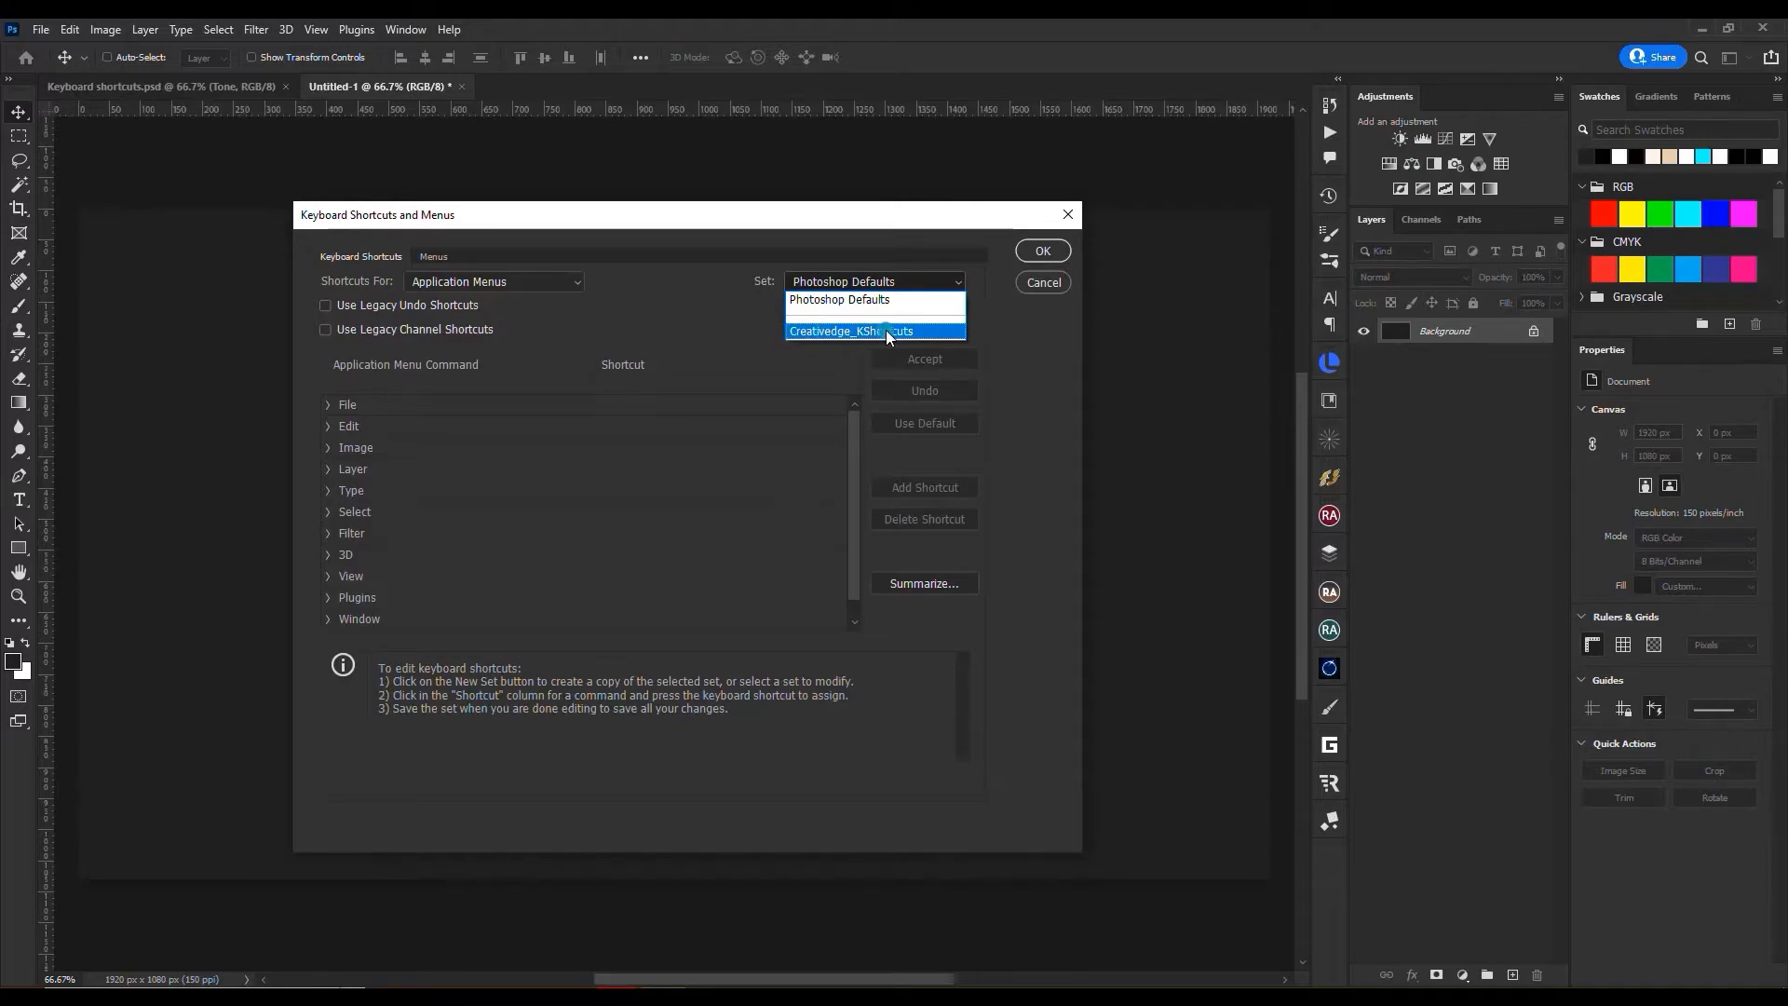
{"action": "left_click", "coordinate": [913, 331]}
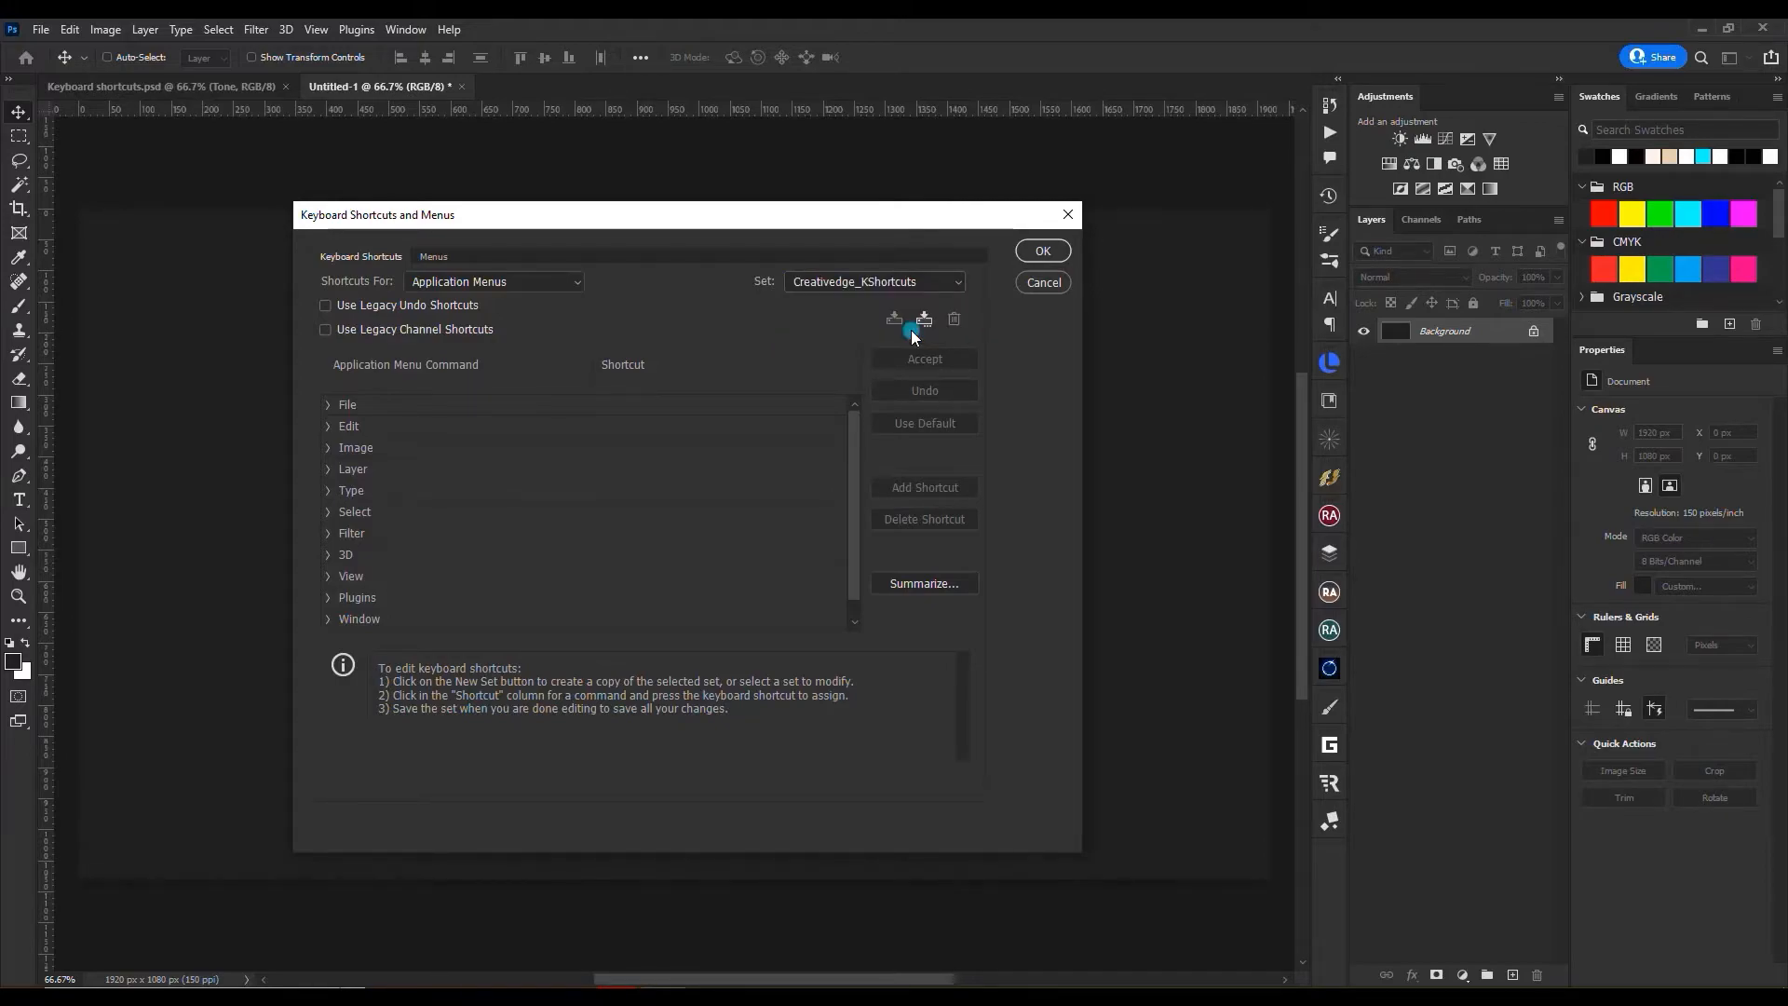
{"action": "left_click", "coordinate": [1043, 250]}
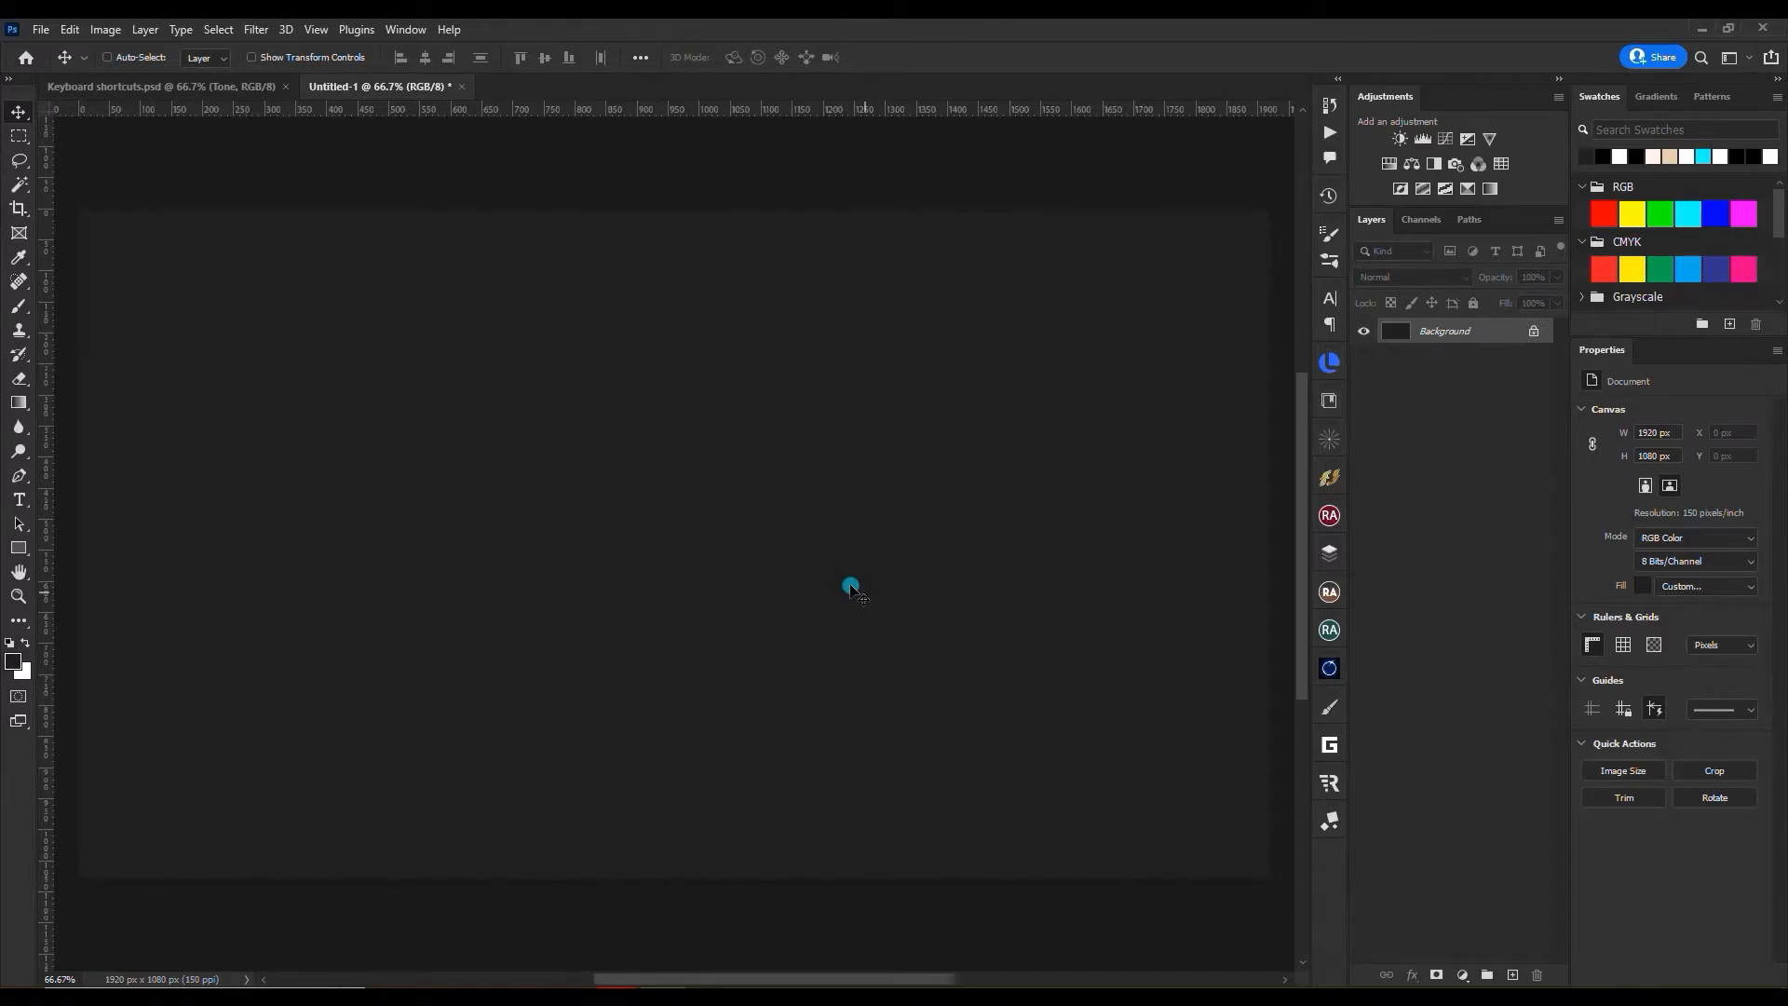
- In Keyboard shortcuts.psd, use temporary Auto-Select to select the layers of the tree trunk, red background and leaves directly on the canvas
{"action": "key", "text": "ctrl+Tab"}
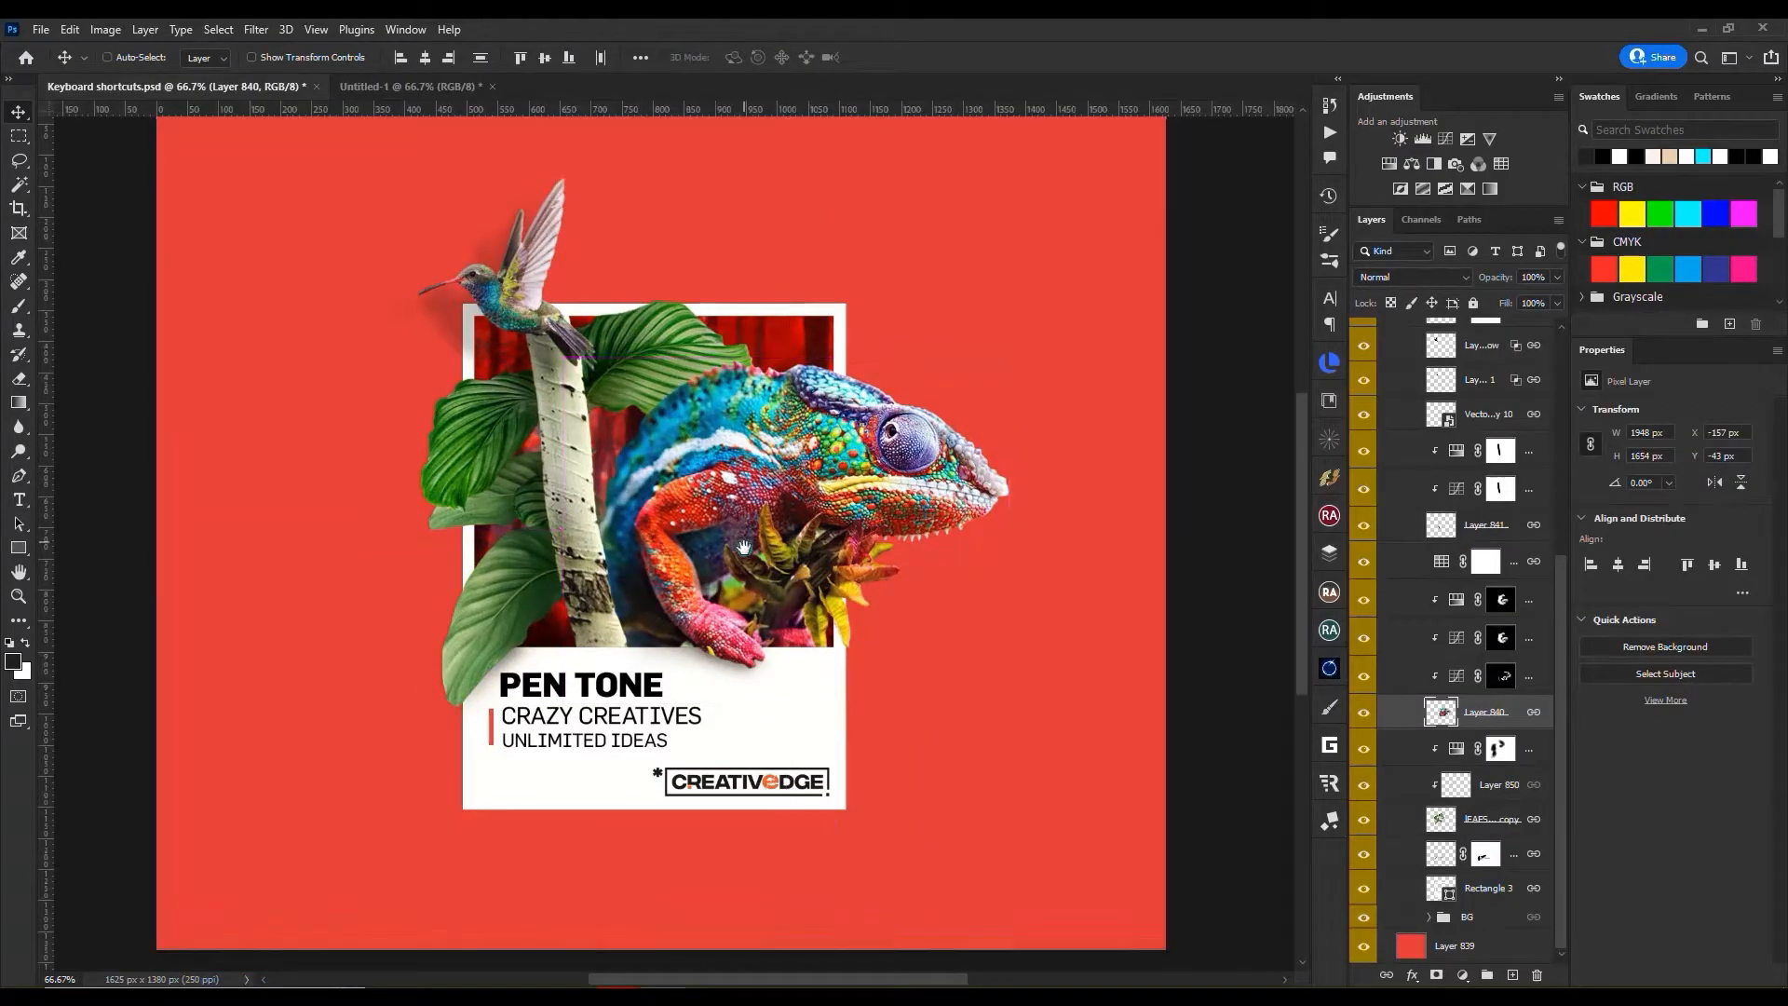
{"action": "left_click_drag", "start_coordinate": [744, 532], "coordinate": [736, 564]}
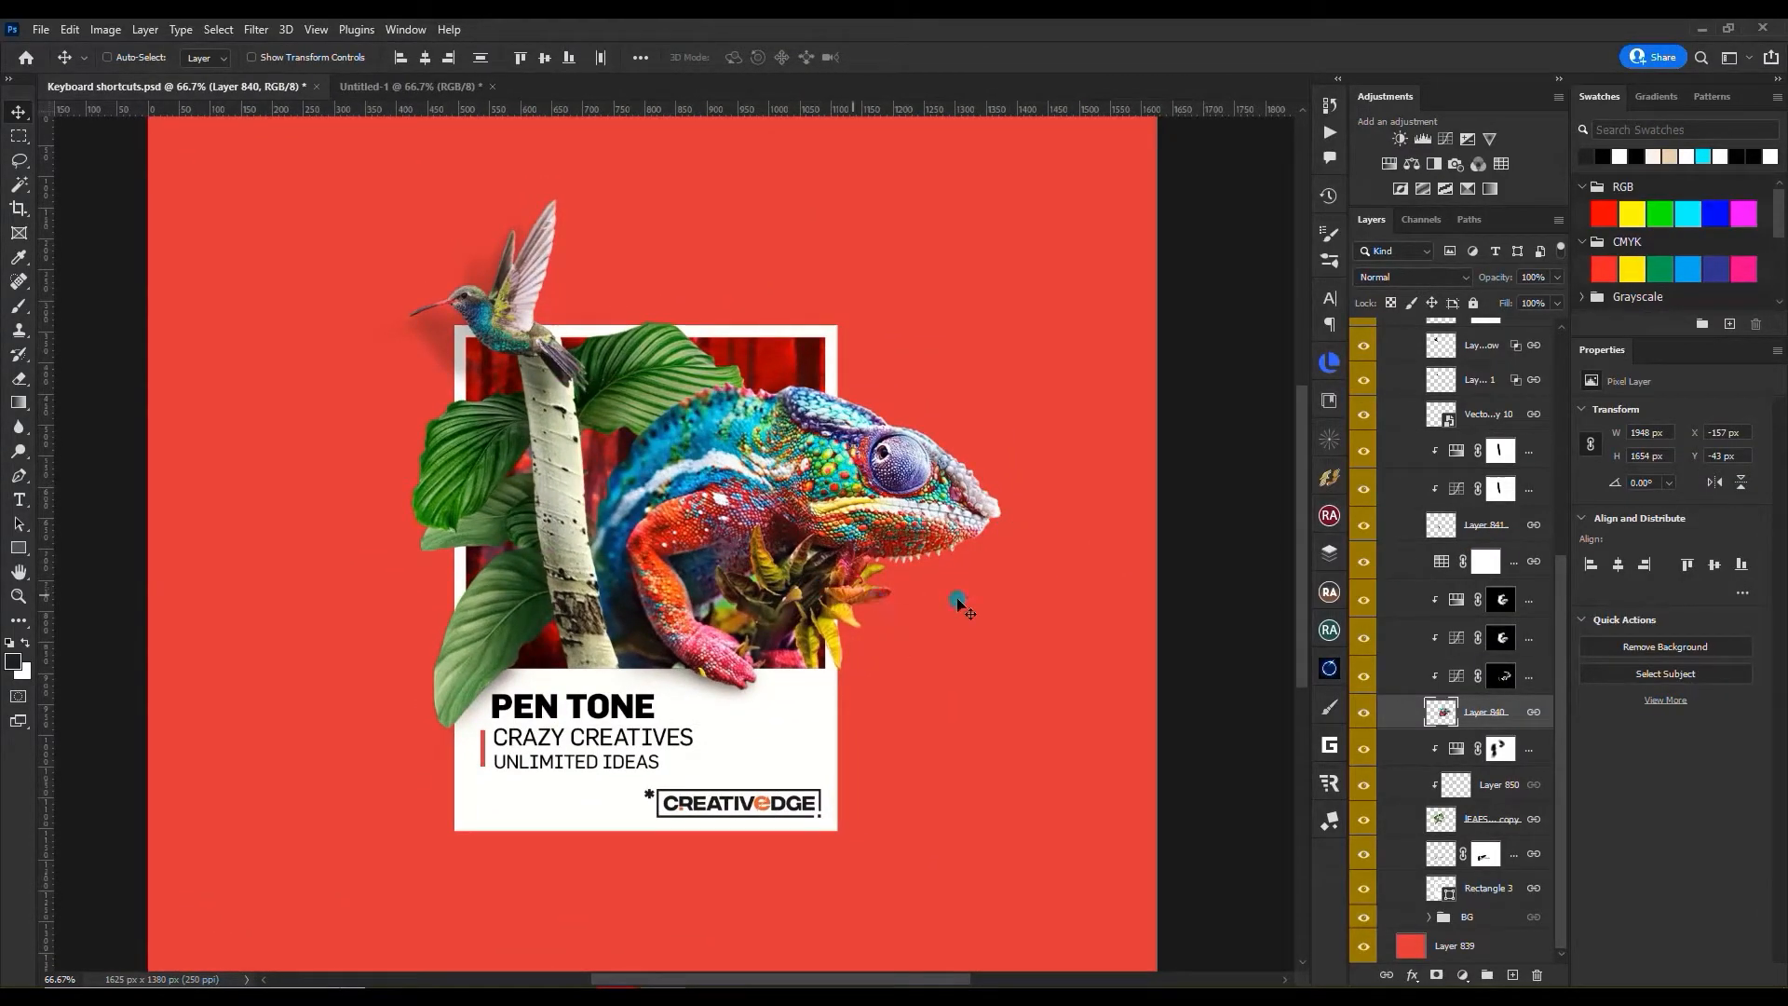
{"action": "key", "text": "ctrl"}
{"action": "left_click", "coordinate": [561, 485], "text": "ctrl"}
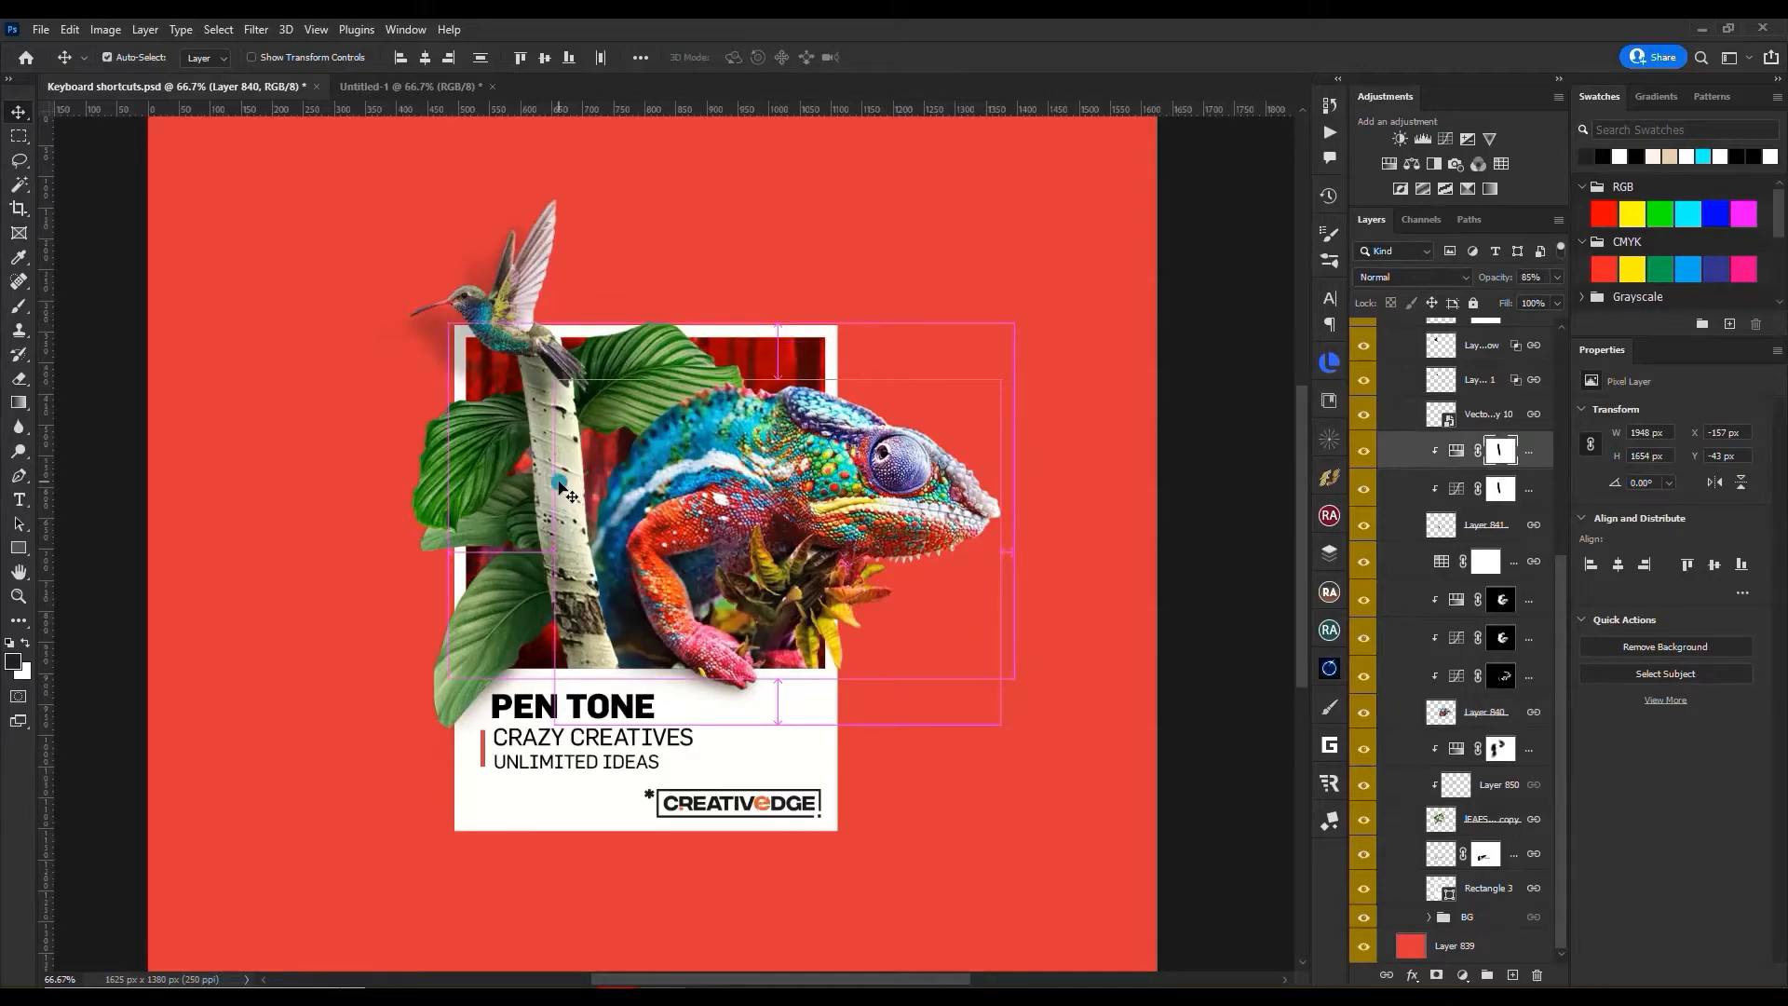
{"action": "left_click", "coordinate": [1102, 711], "text": "ctrl"}
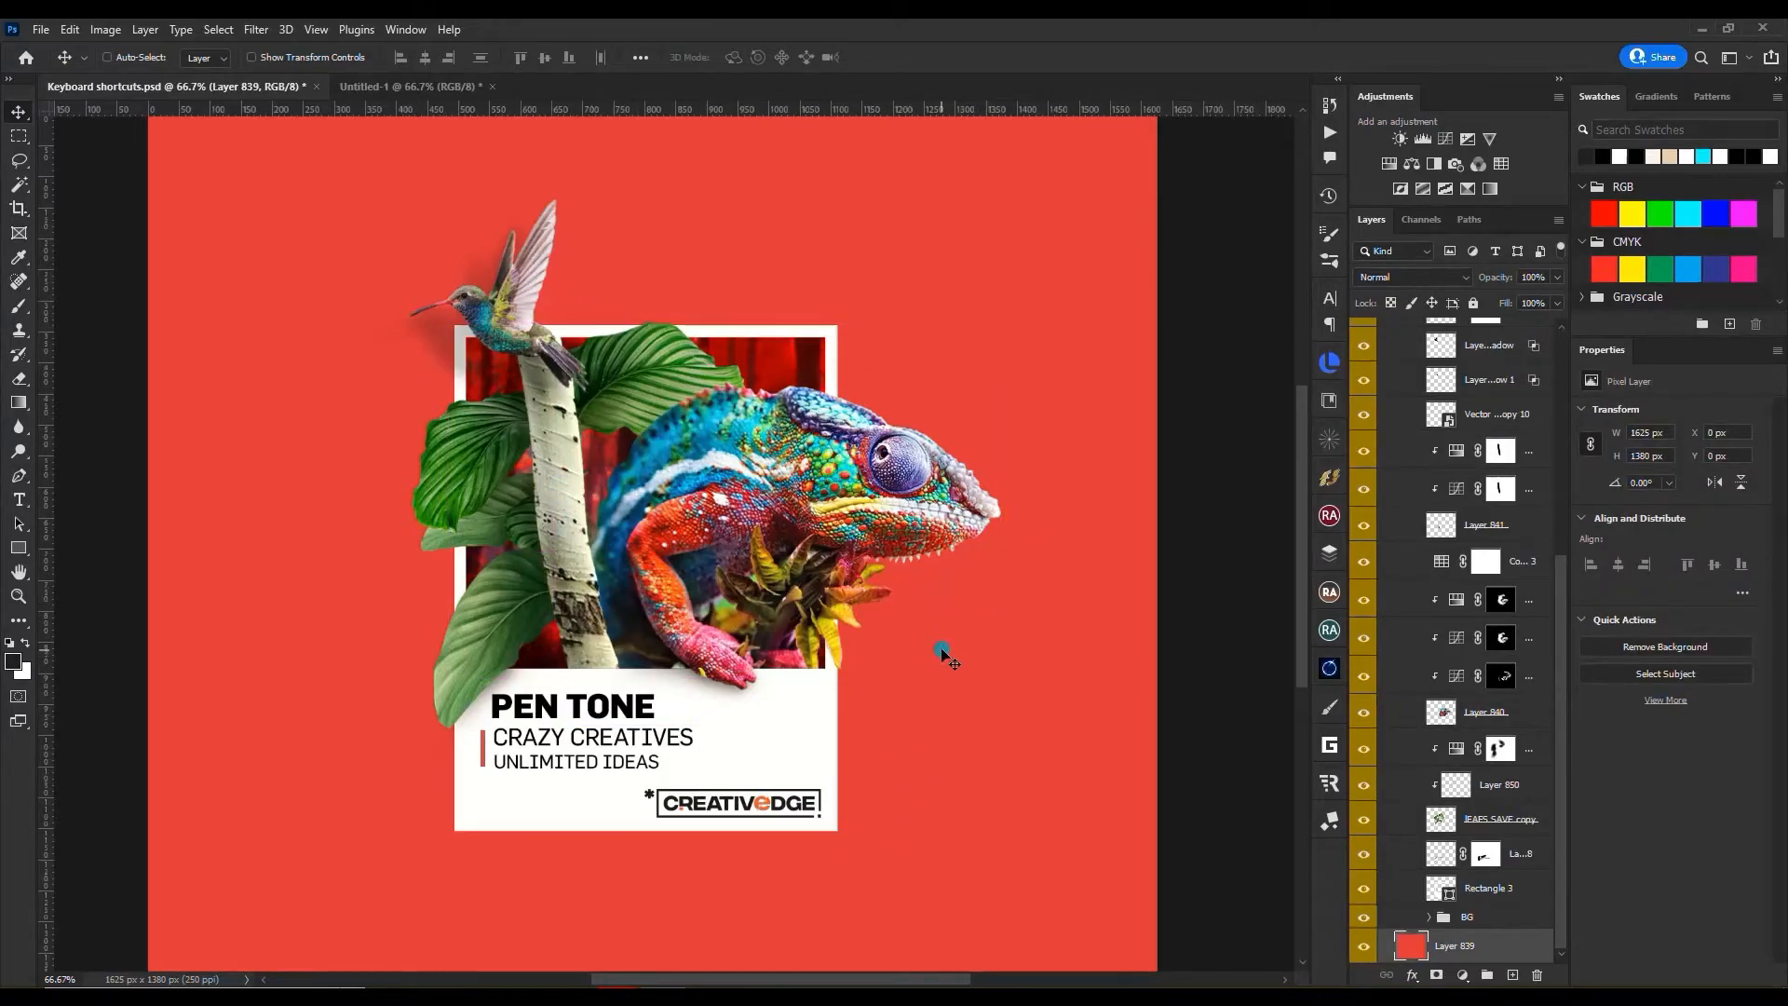
{"action": "key", "text": "ctrl"}
{"action": "left_click", "coordinate": [563, 485]}
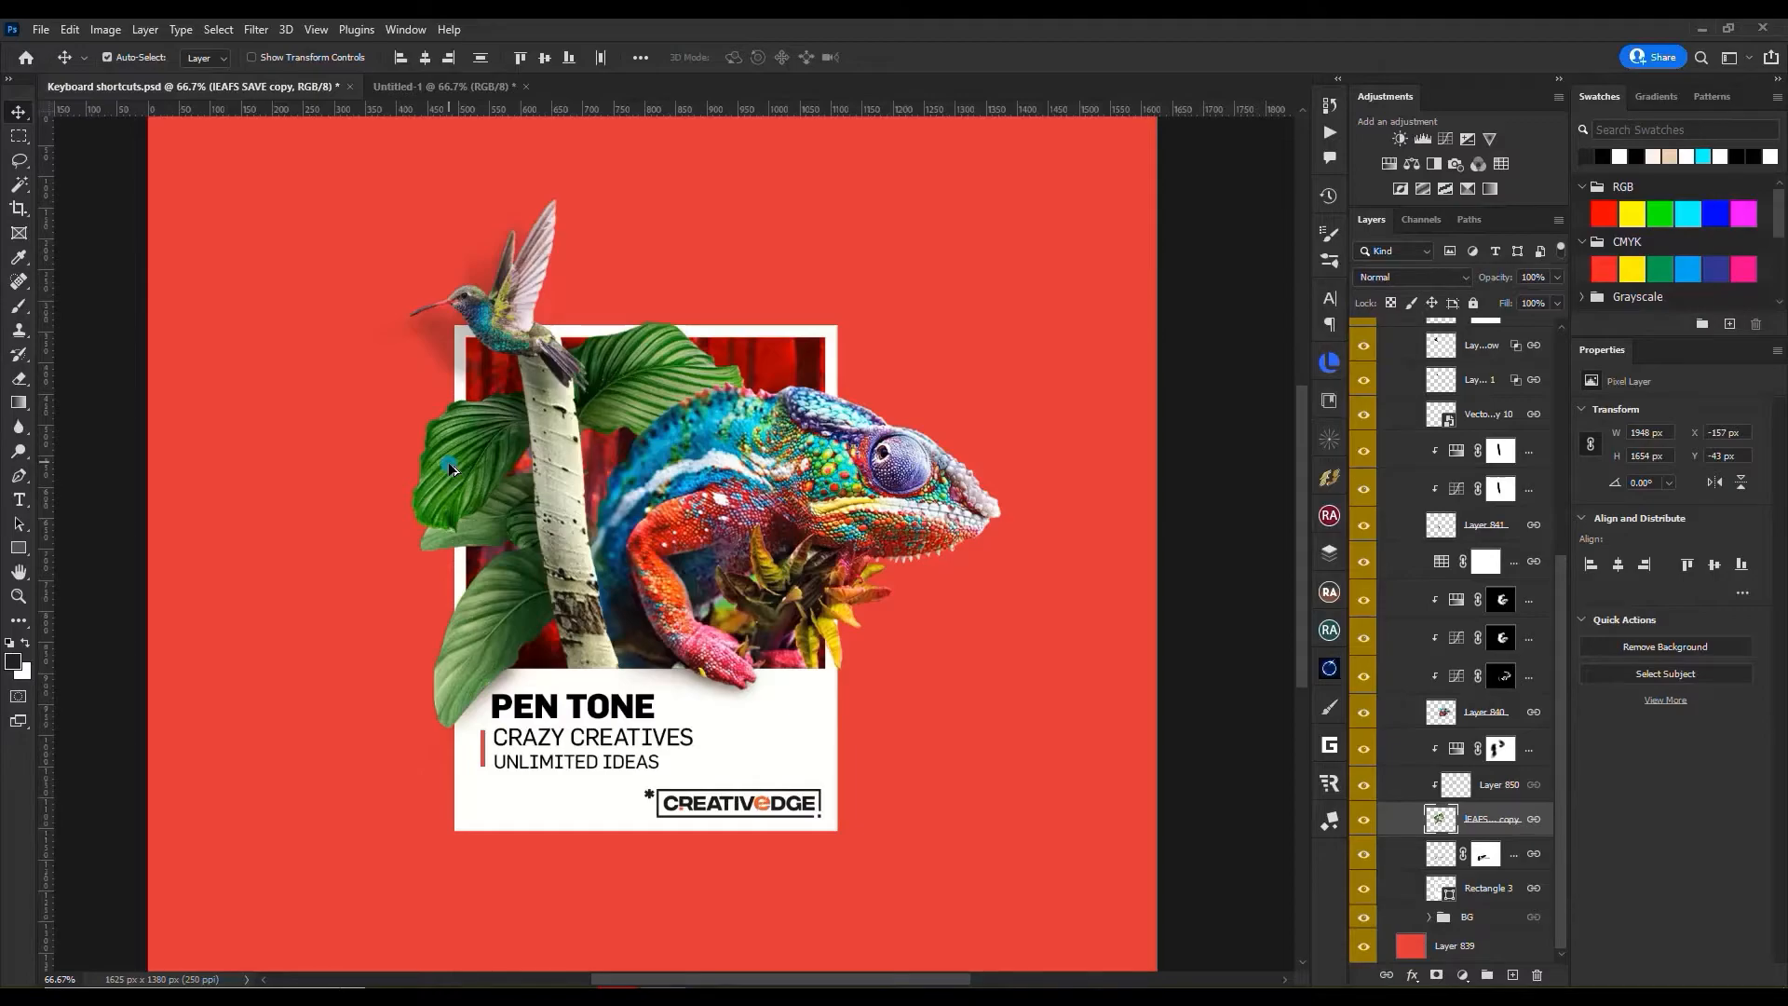
{"action": "left_click", "coordinate": [488, 638]}
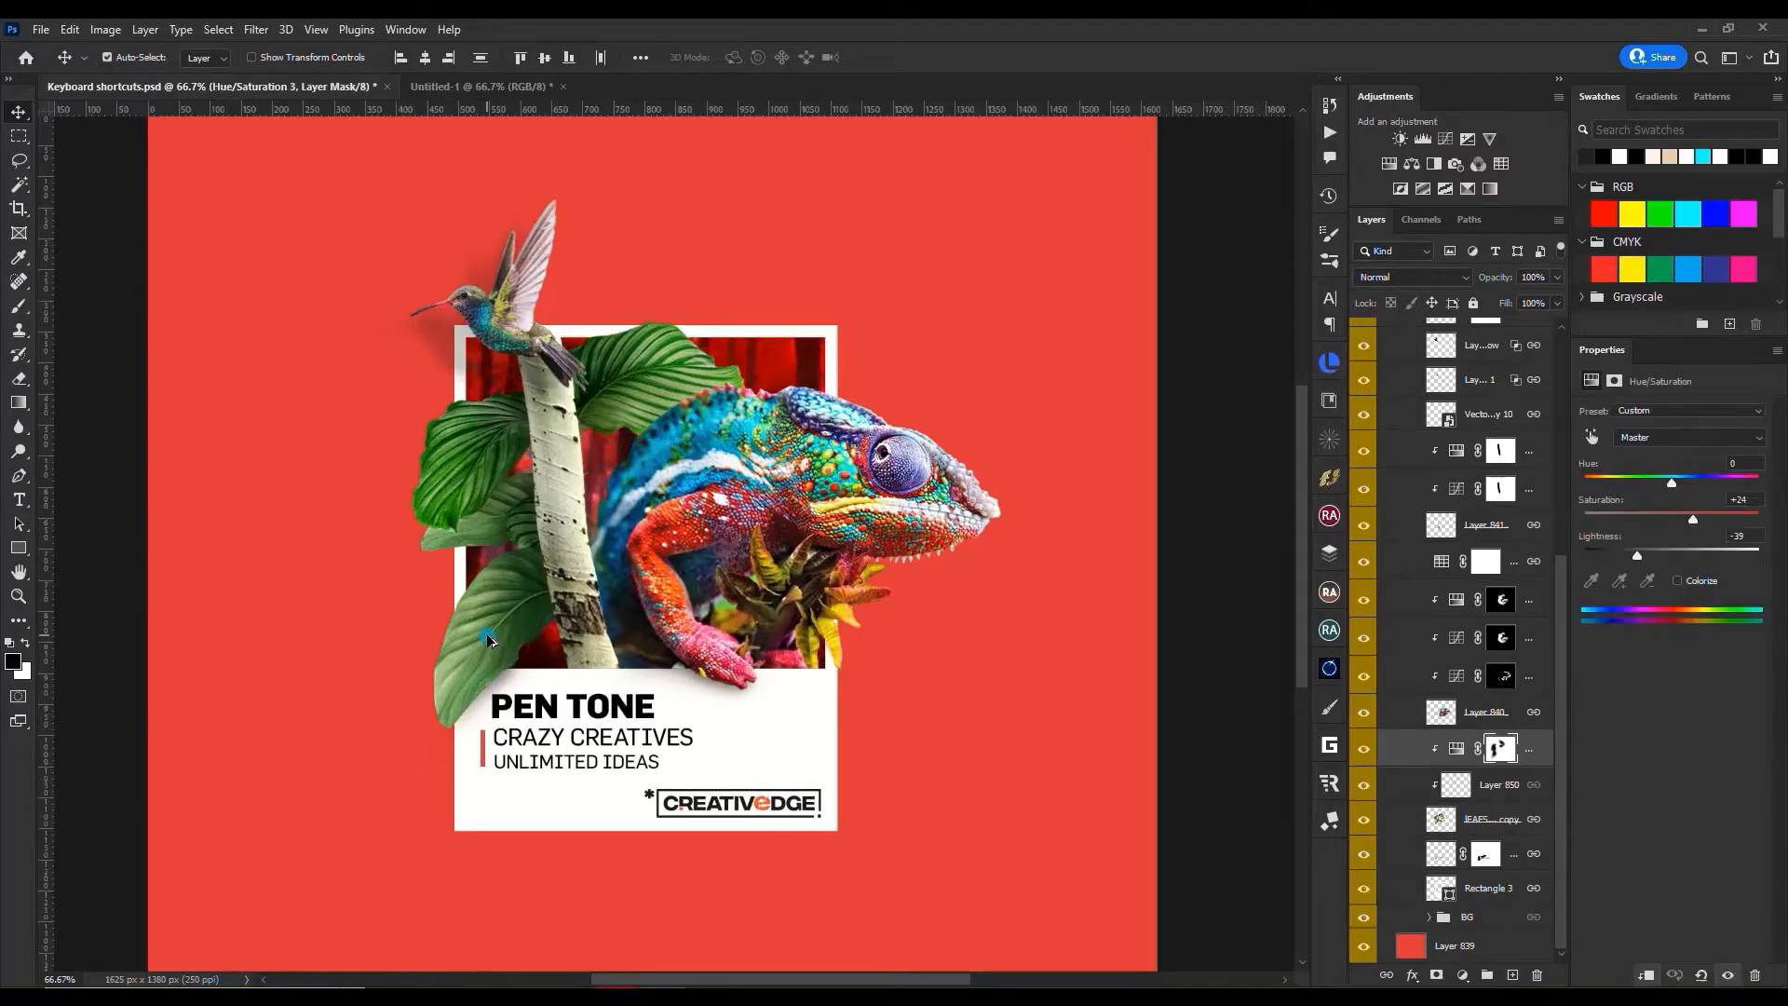
- Select the chameleon's layer, Layer 840, directly on the canvas, open its Layer Style settings and cancel them
{"action": "left_click", "coordinate": [865, 515]}
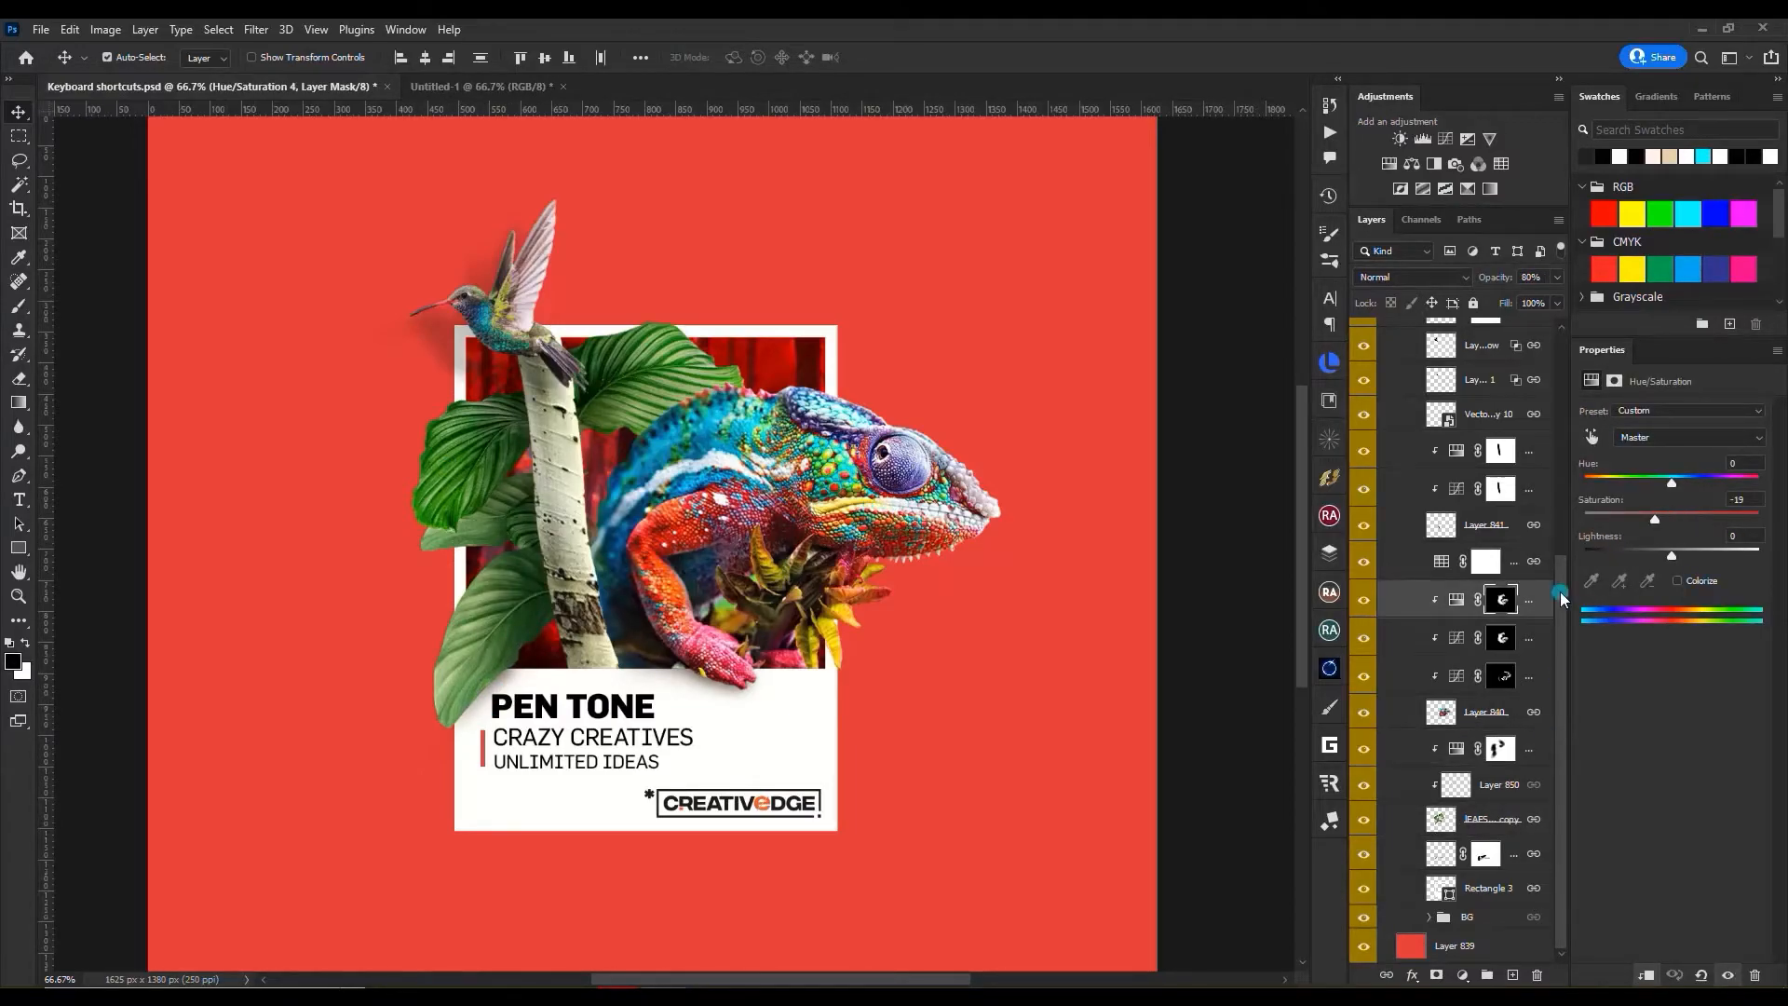
{"action": "left_click", "coordinate": [956, 700]}
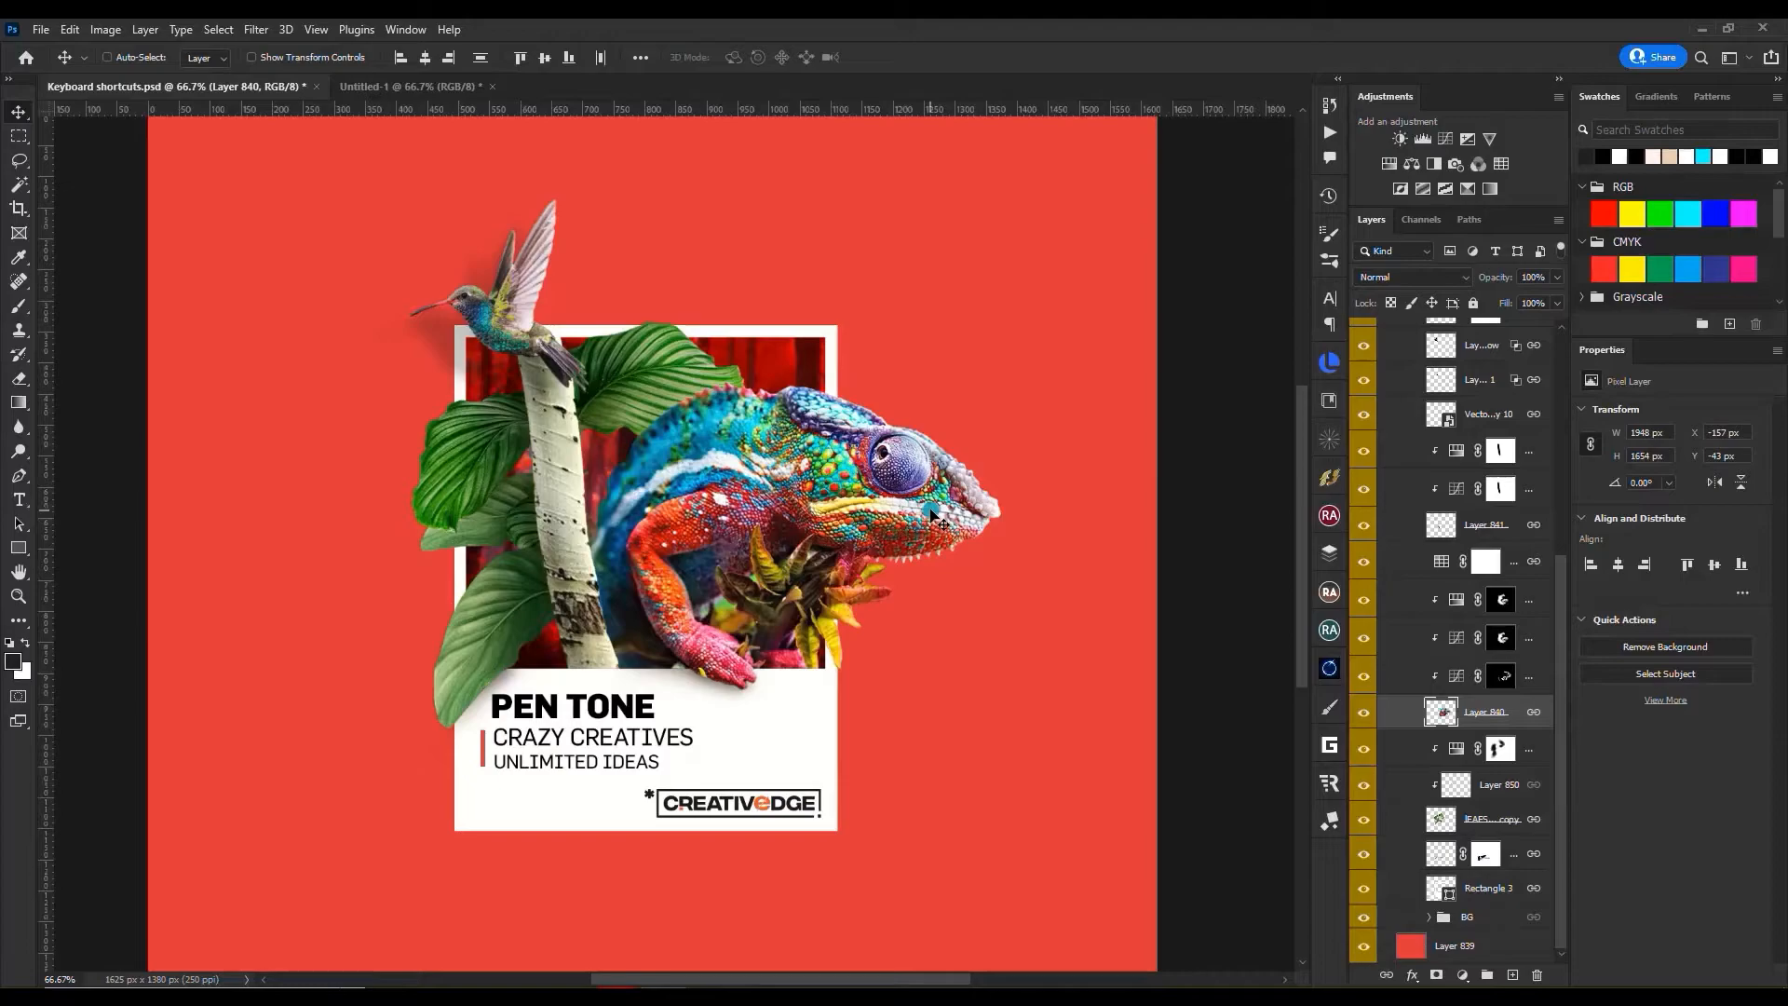
{"action": "key", "text": "ctrl+alt+shift+b"}
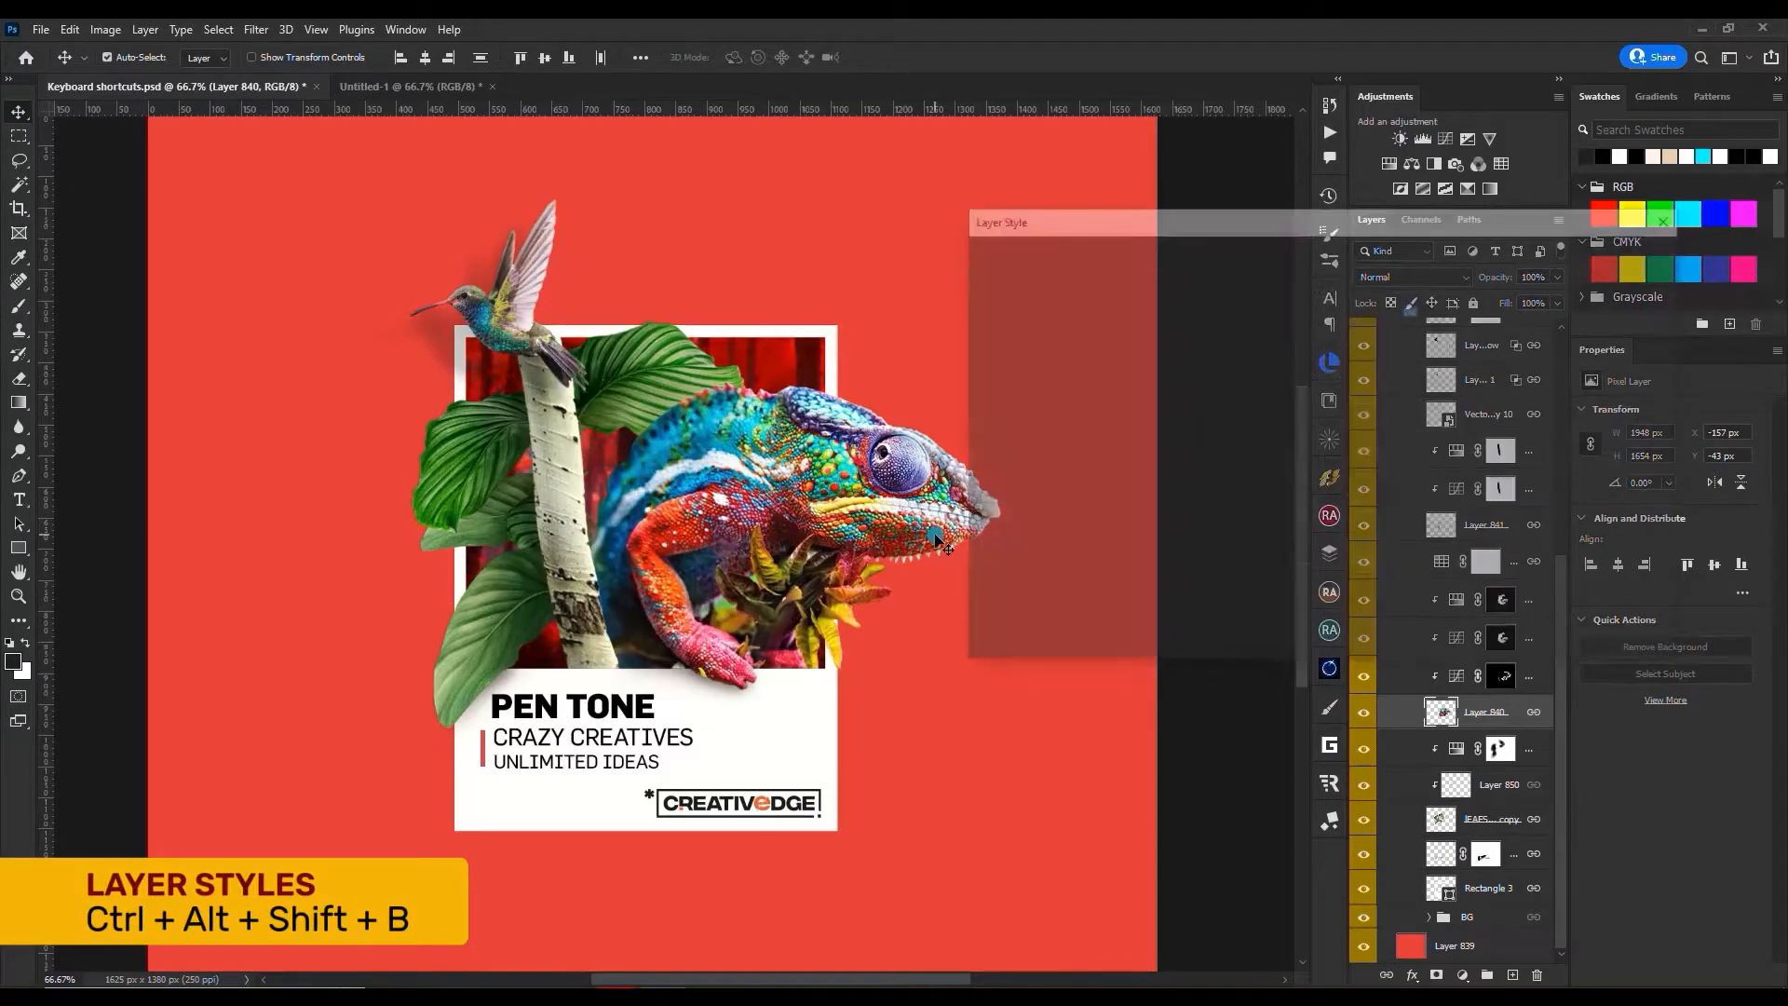
{"action": "left_click_drag", "start_coordinate": [1065, 236], "coordinate": [973, 204]}
{"action": "left_click_drag", "start_coordinate": [1242, 199], "coordinate": [959, 154]}
{"action": "left_click", "coordinate": [1228, 228]}
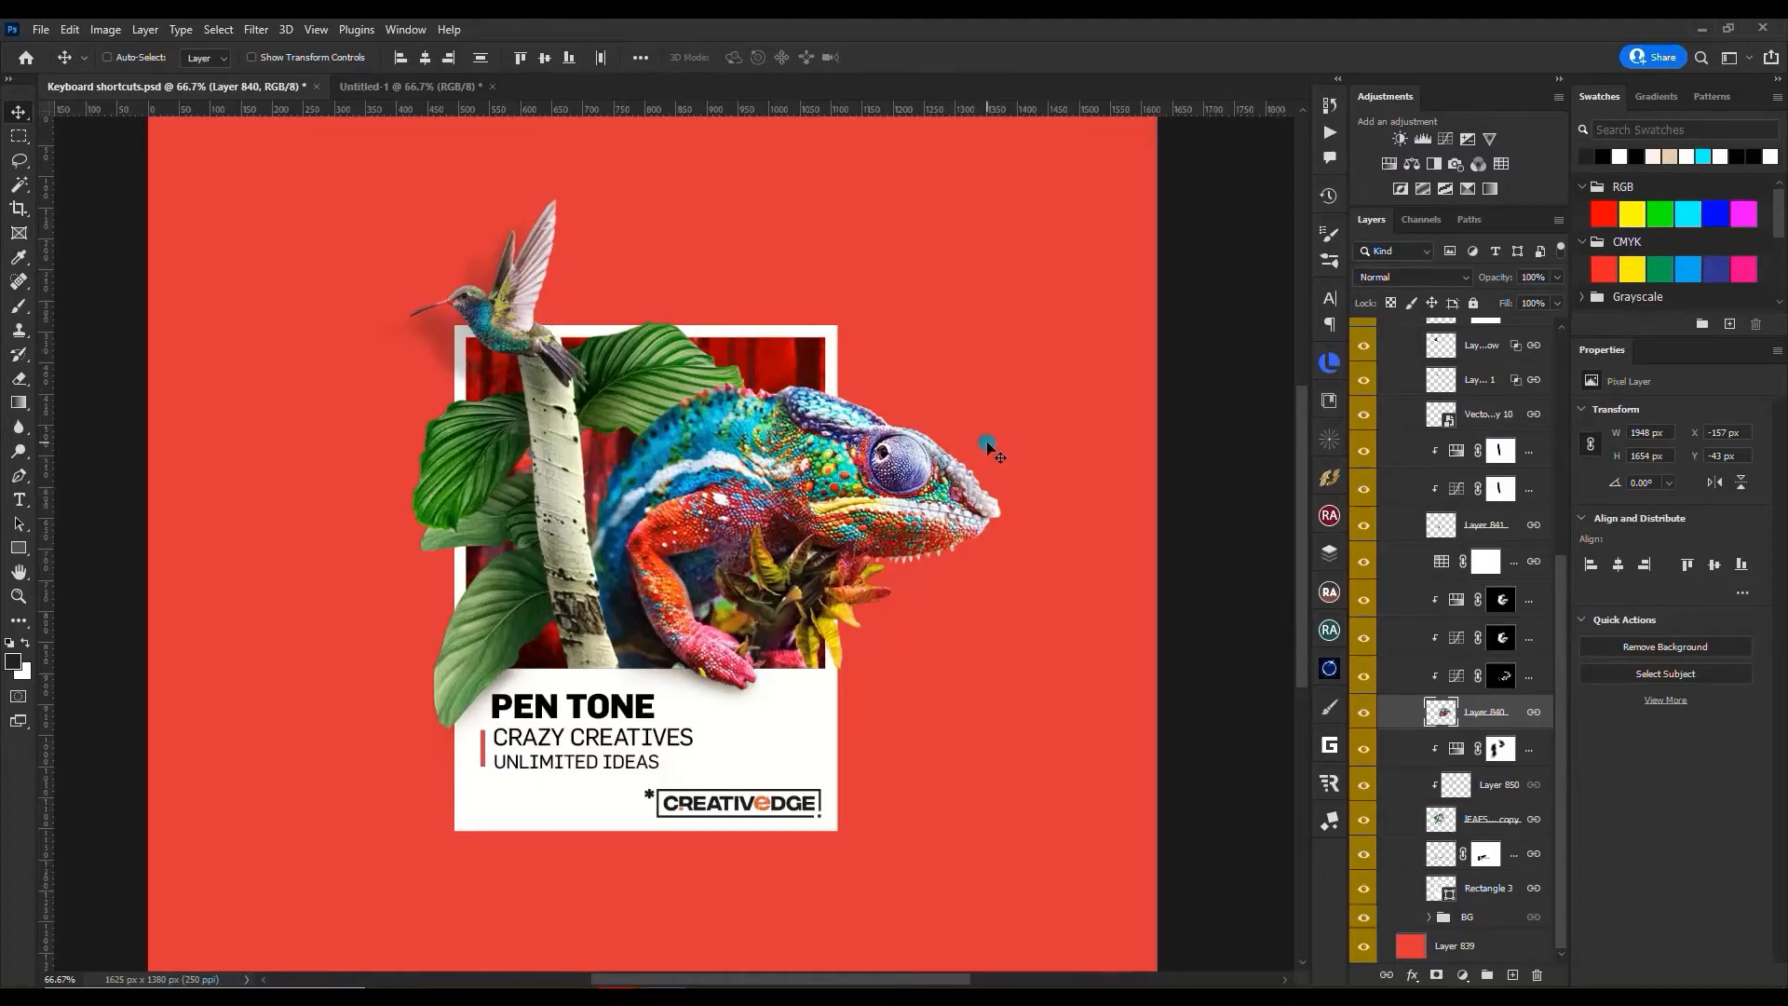
- Add a Multiply drop shadow to Layer 840 with 49% opacity, 107° angle, 83 px distance and 32 px size
{"action": "left_click_drag", "start_coordinate": [965, 208], "coordinate": [879, 247]}
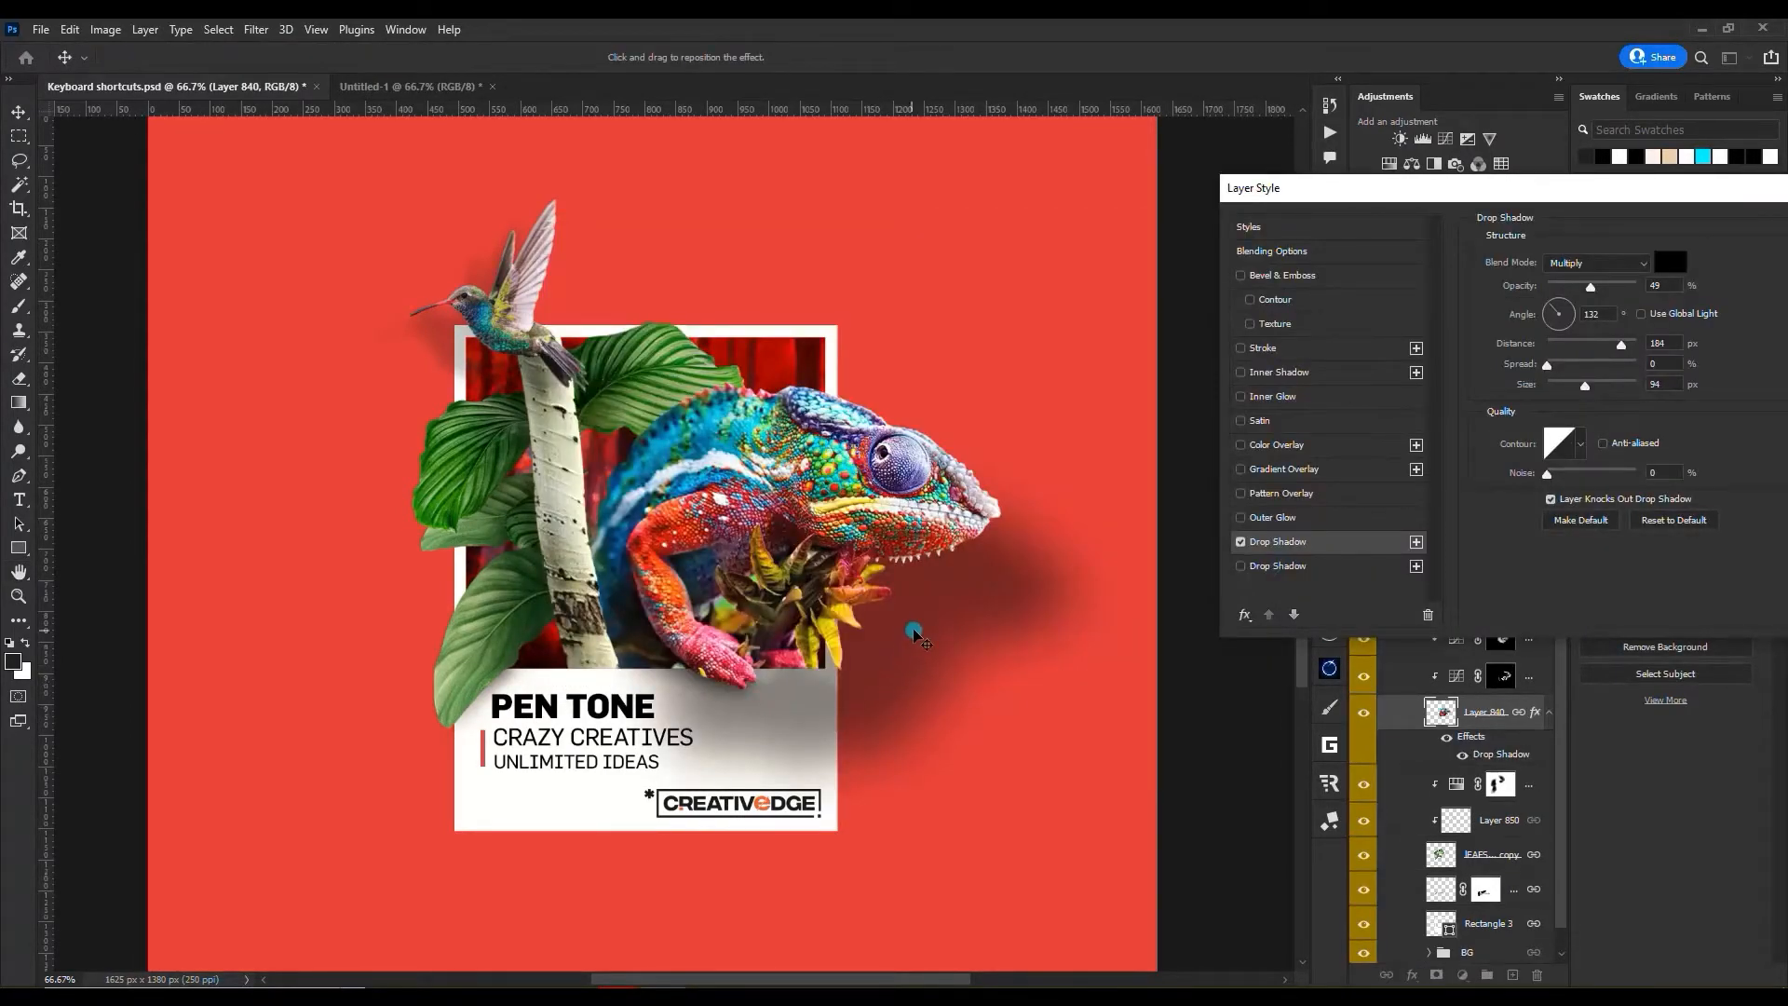
{"action": "mouse_move", "coordinate": [914, 634]}
{"action": "left_mouse_down"}
{"action": "mouse_move", "coordinate": [938, 606]}
{"action": "mouse_move", "coordinate": [906, 615]}
{"action": "mouse_move", "coordinate": [997, 607]}
{"action": "left_mouse_up"}
{"action": "left_click", "coordinate": [1609, 312]}
{"action": "left_click_drag", "start_coordinate": [1585, 385], "coordinate": [1564, 385]}
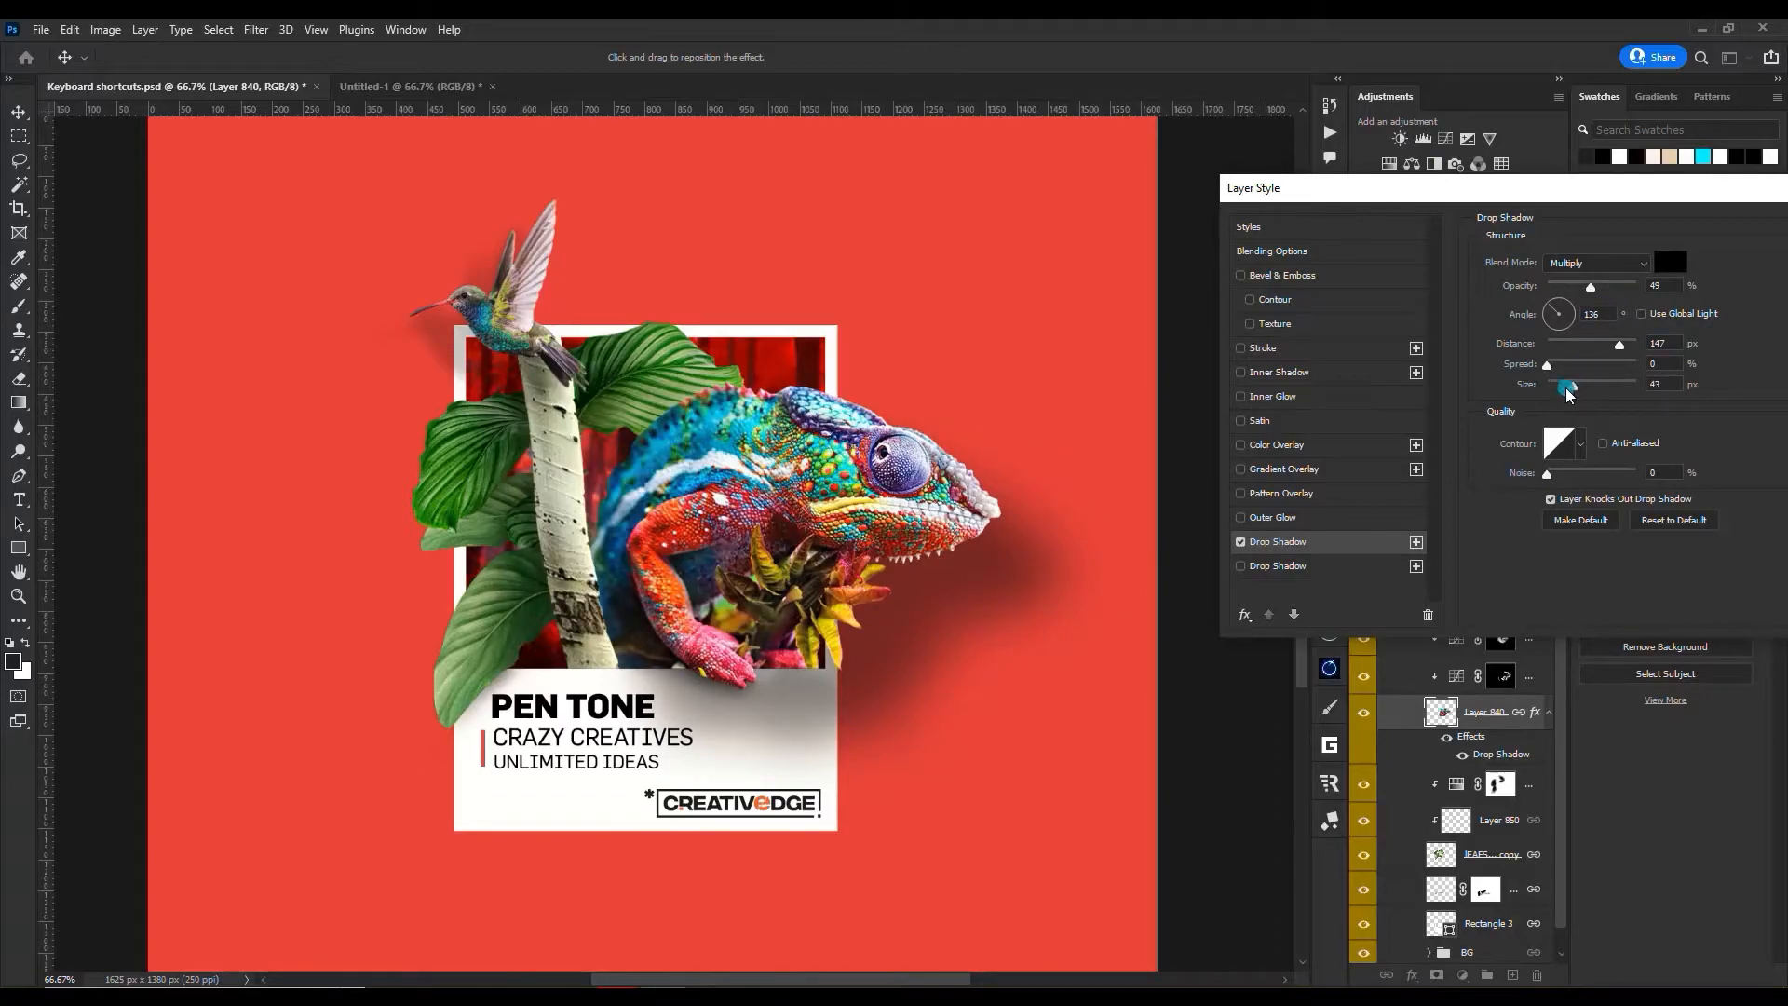
{"action": "left_click", "coordinate": [986, 667]}
{"action": "left_click_drag", "start_coordinate": [986, 667], "coordinate": [936, 653]}
{"action": "left_click", "coordinate": [1636, 192]}
{"action": "left_click_drag", "start_coordinate": [1636, 193], "coordinate": [1197, 157]}
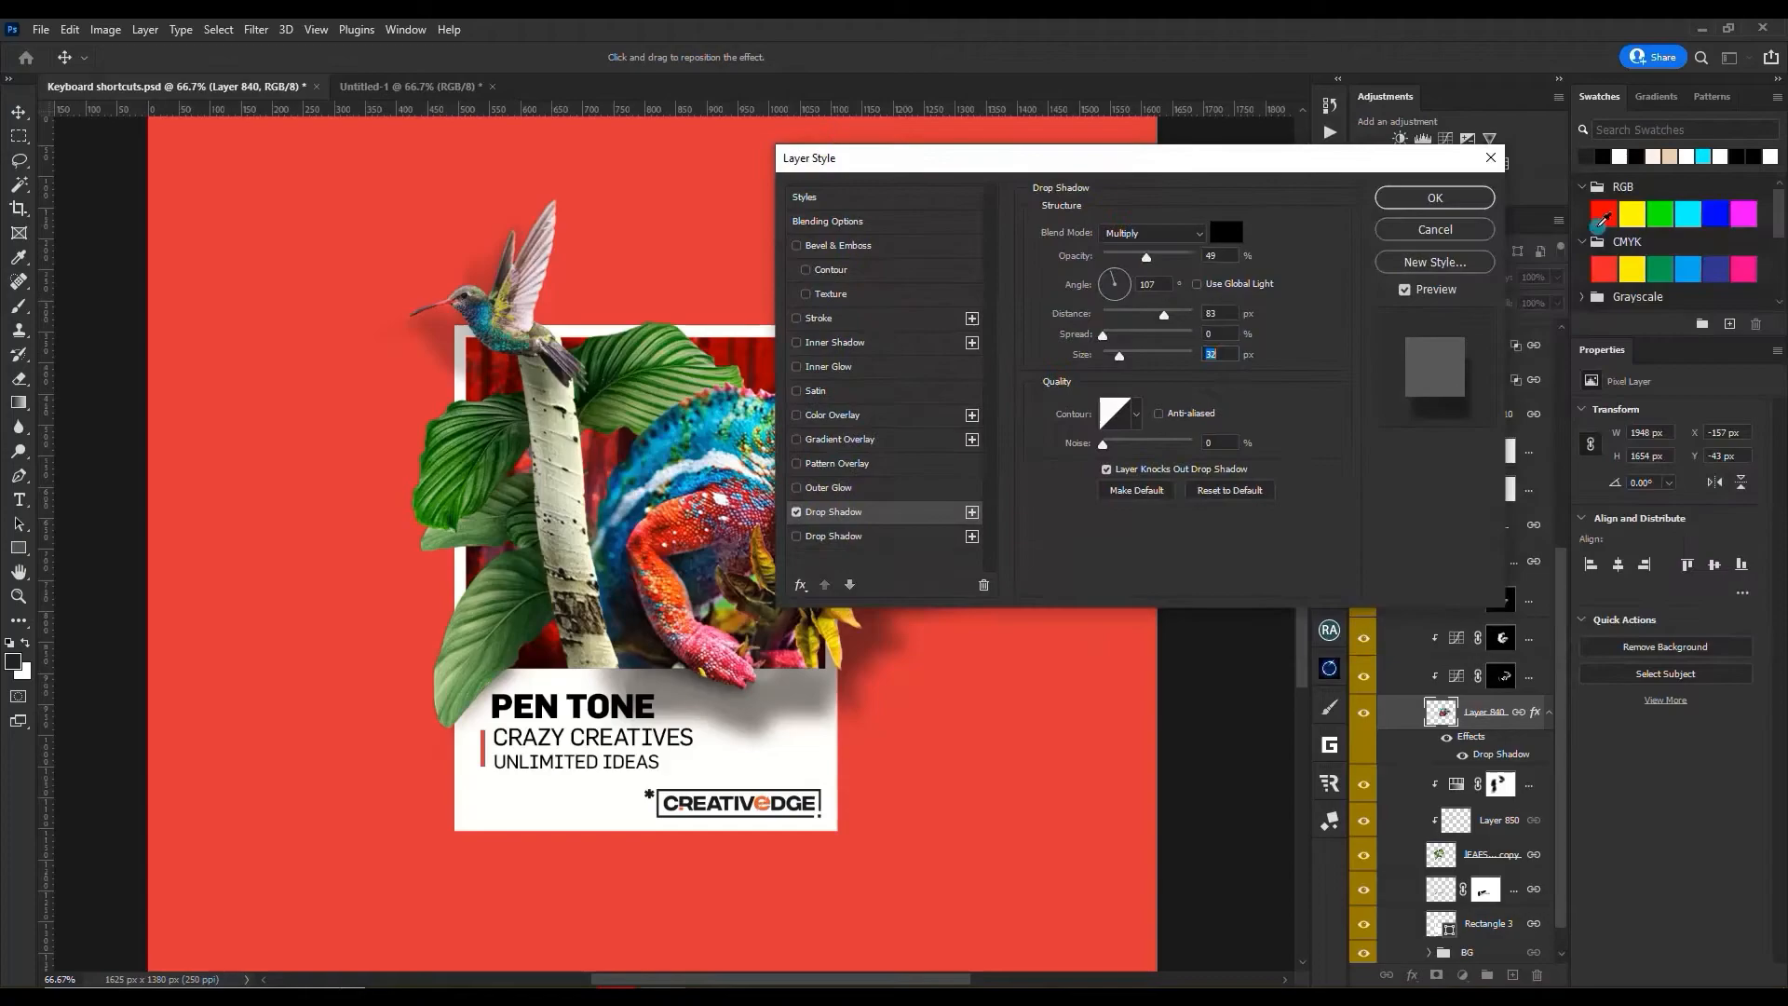
{"action": "left_click", "coordinate": [1490, 203]}
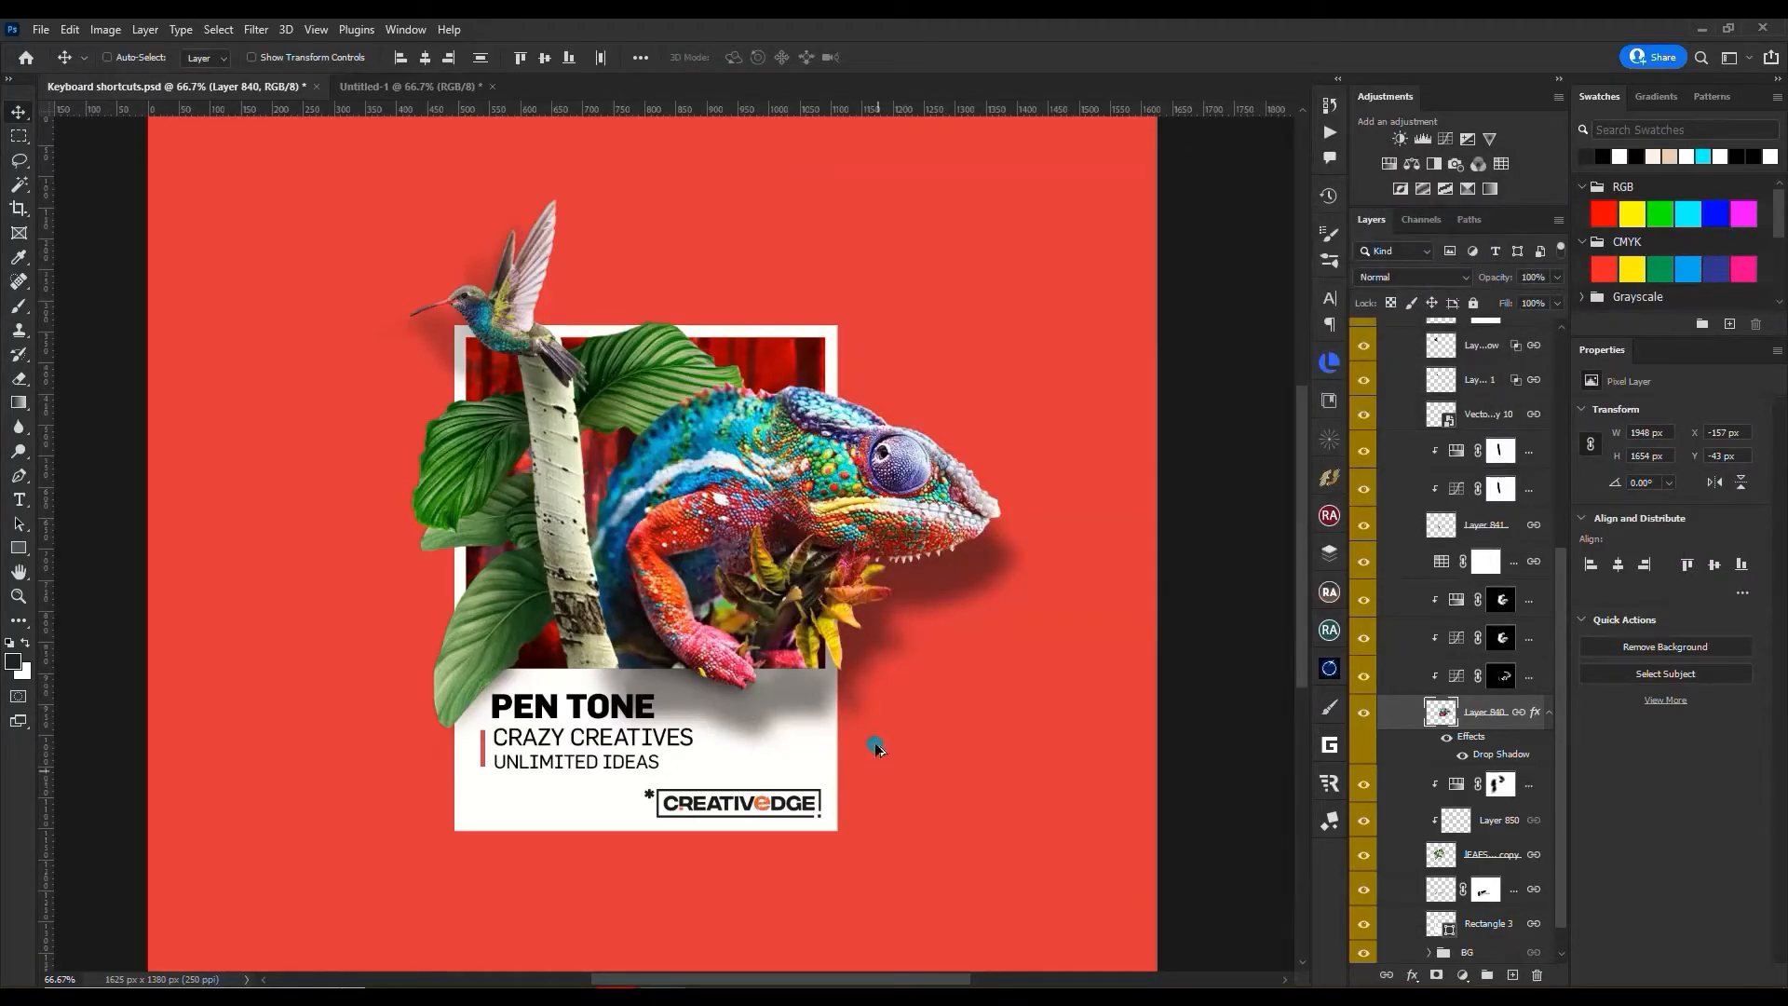
- Open the chameleon layer's Blending Options through the menu route, cancel them and look through the layer stack
{"action": "key", "text": "alt+l"}
{"action": "key", "text": "y"}
{"action": "key", "text": "n"}
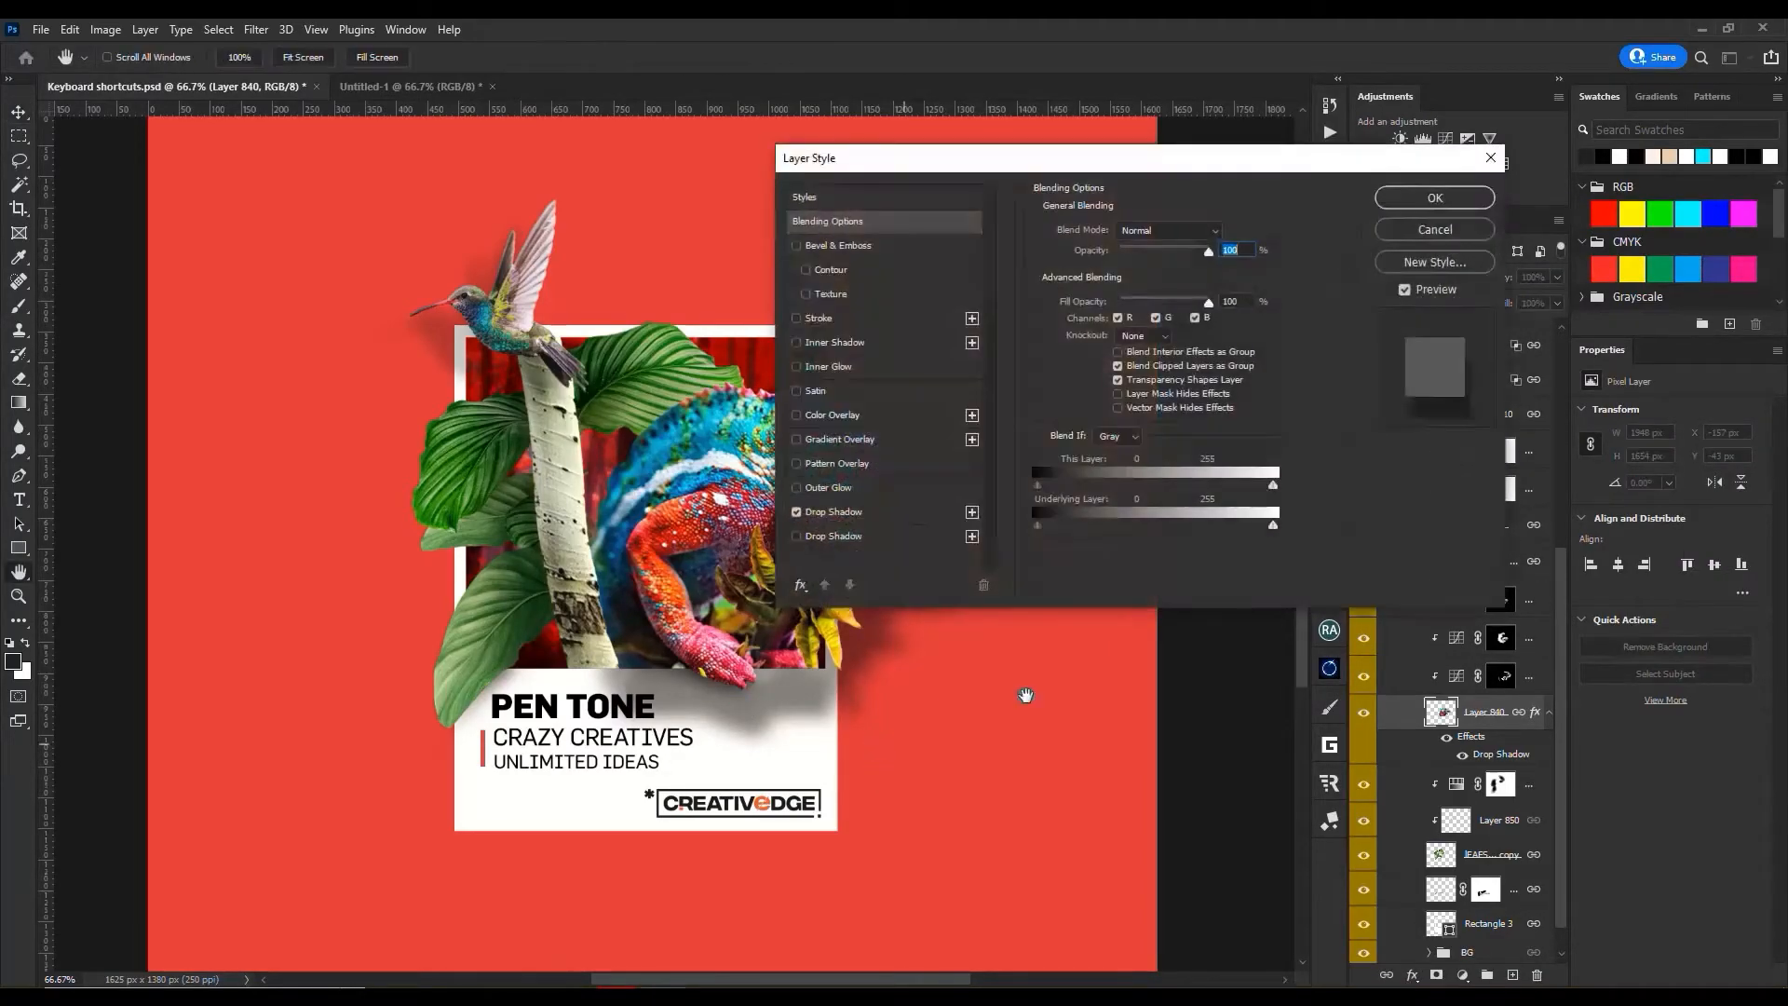
{"action": "left_click", "coordinate": [1417, 233]}
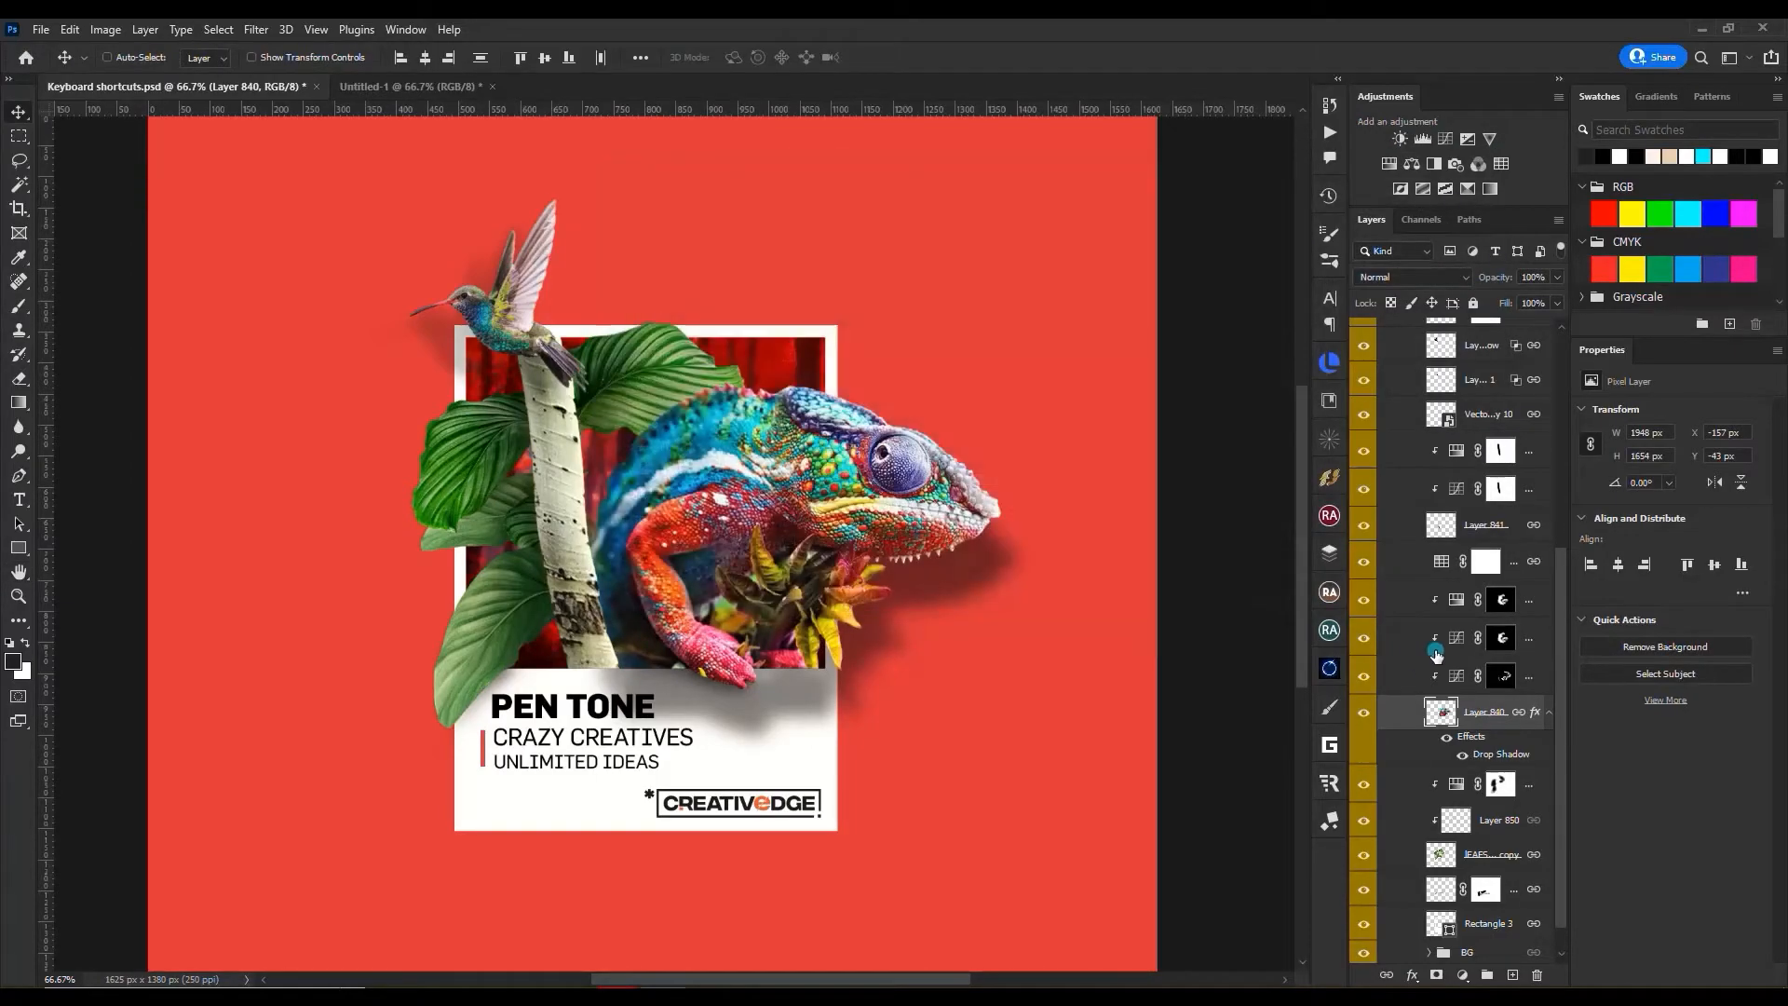
{"action": "scroll", "coordinate": [1457, 643], "scroll_direction": "up", "scroll_amount": 3}
{"action": "scroll", "coordinate": [1464, 641], "scroll_direction": "up", "scroll_amount": 2}
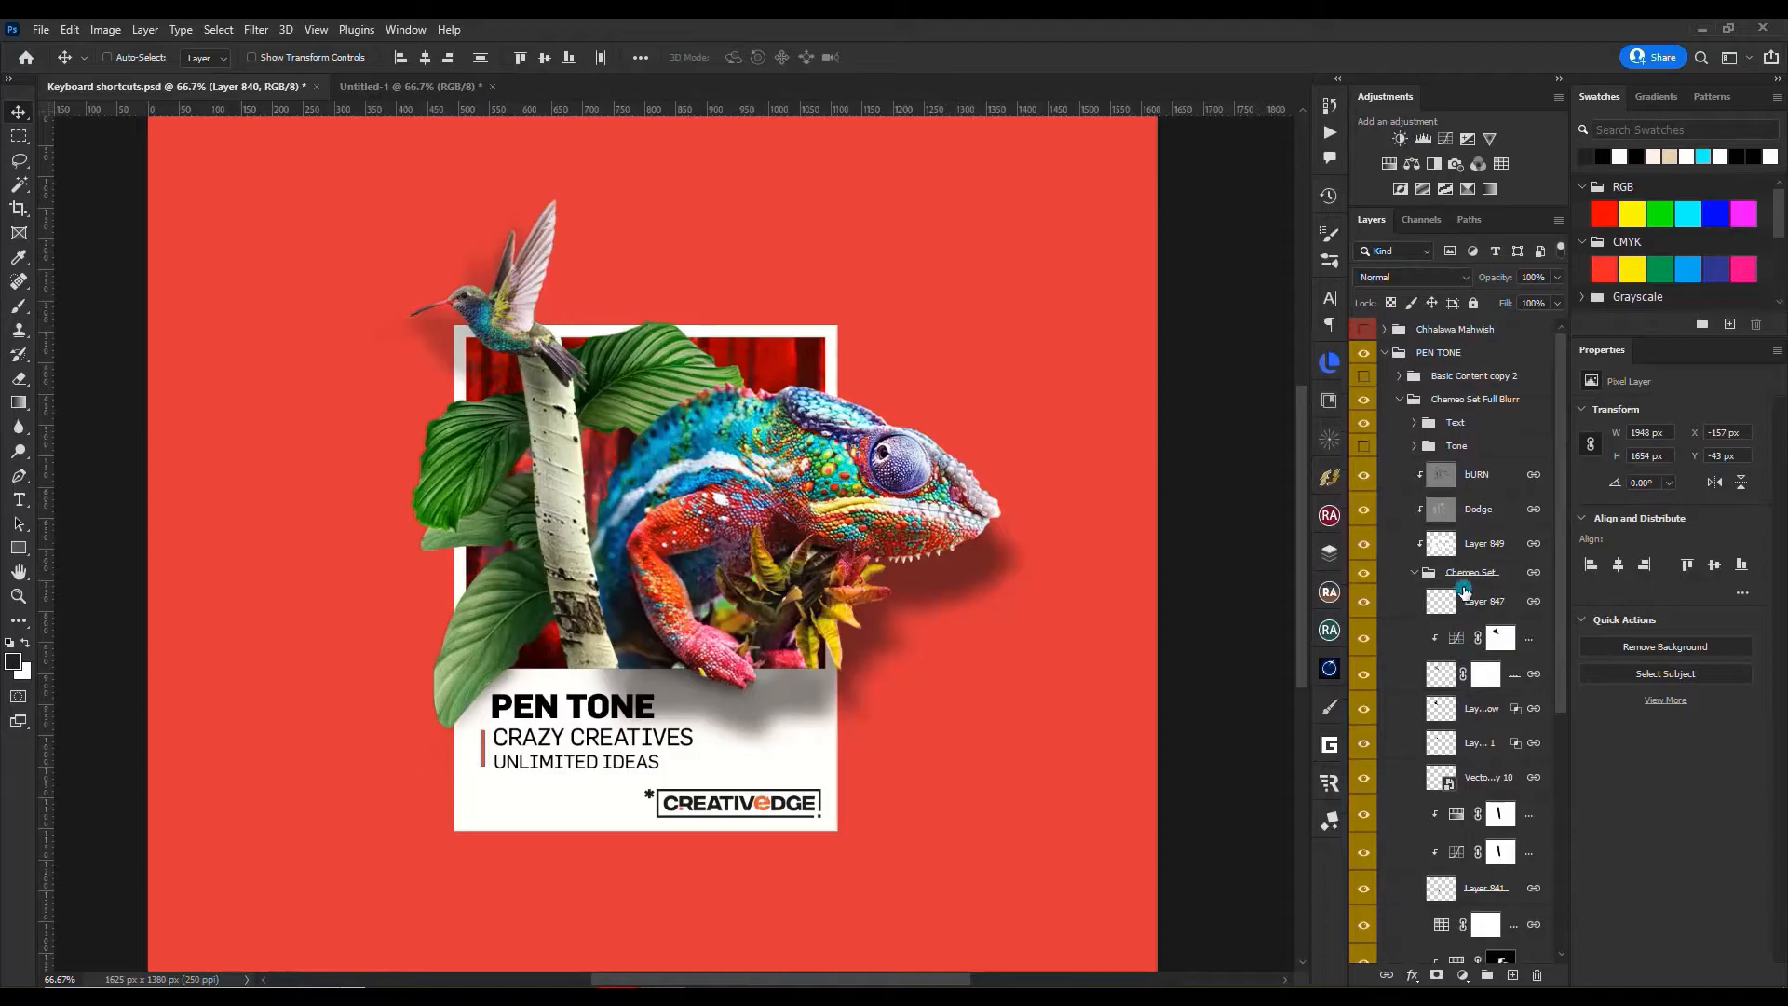
{"action": "scroll", "coordinate": [1465, 596], "scroll_direction": "down", "scroll_amount": 5}
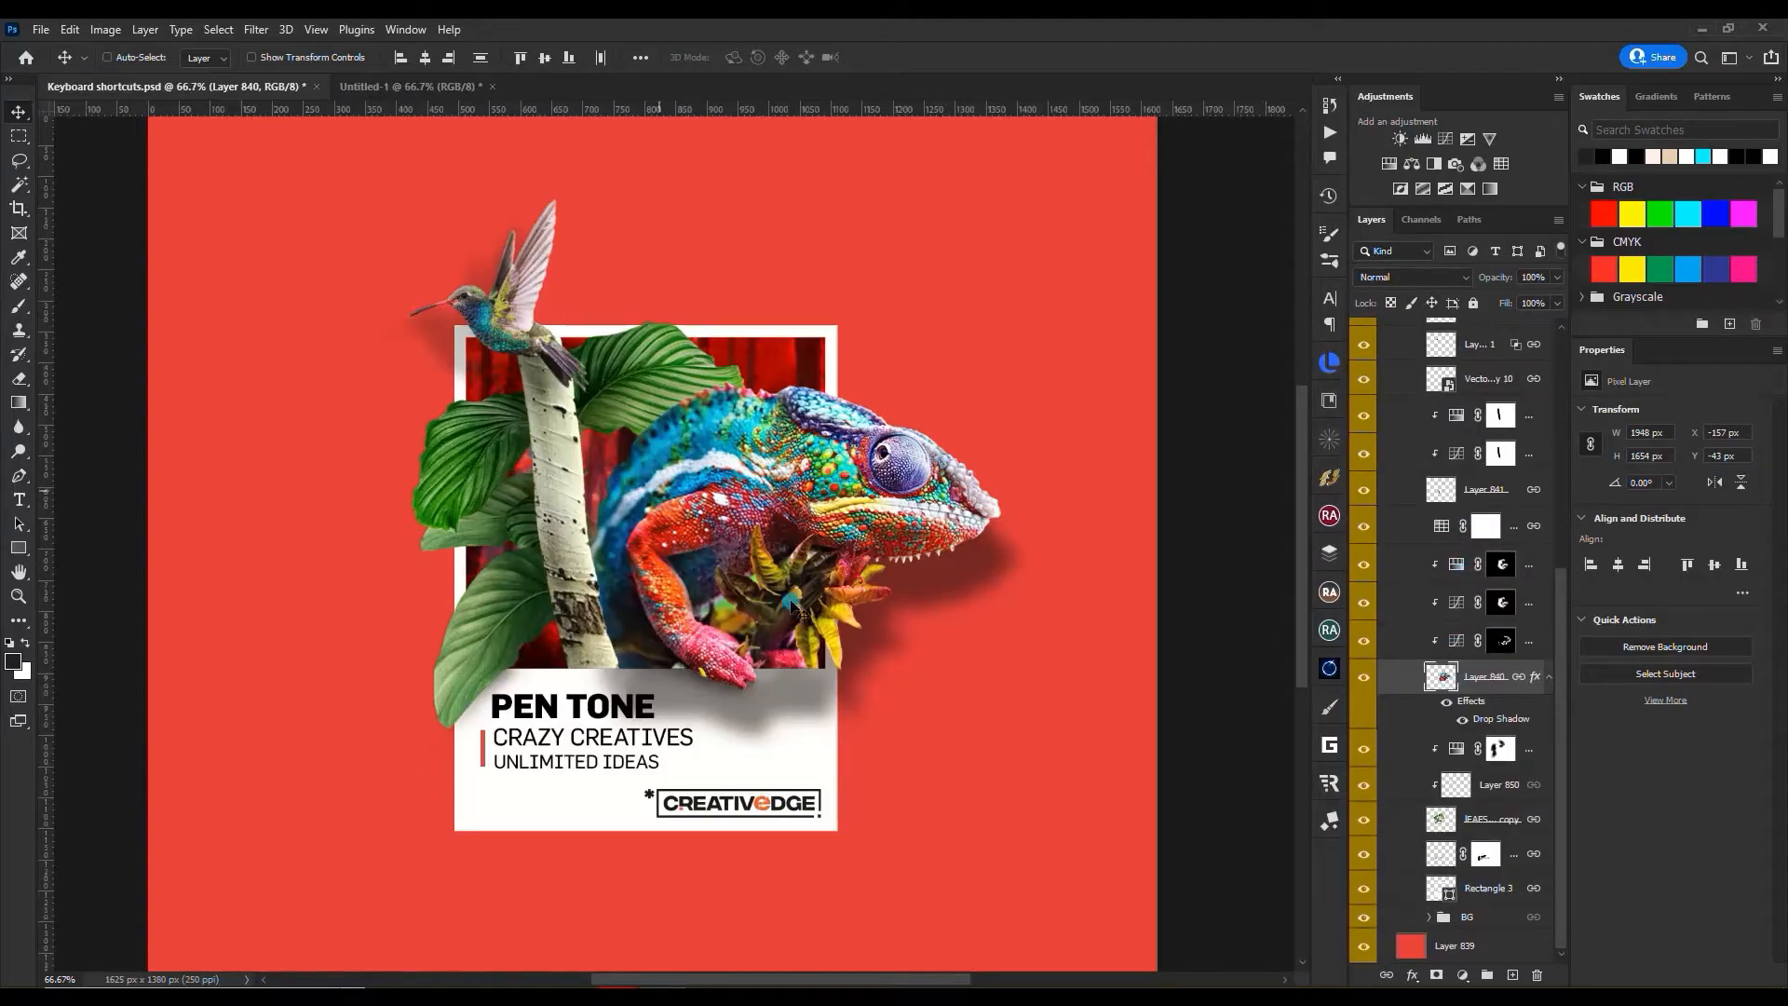
- With the interface panels hidden, enable a smooth Inner Bevel on Layer 840 and adjust its Bevel & Emboss structure
{"action": "key", "text": "Tab"}
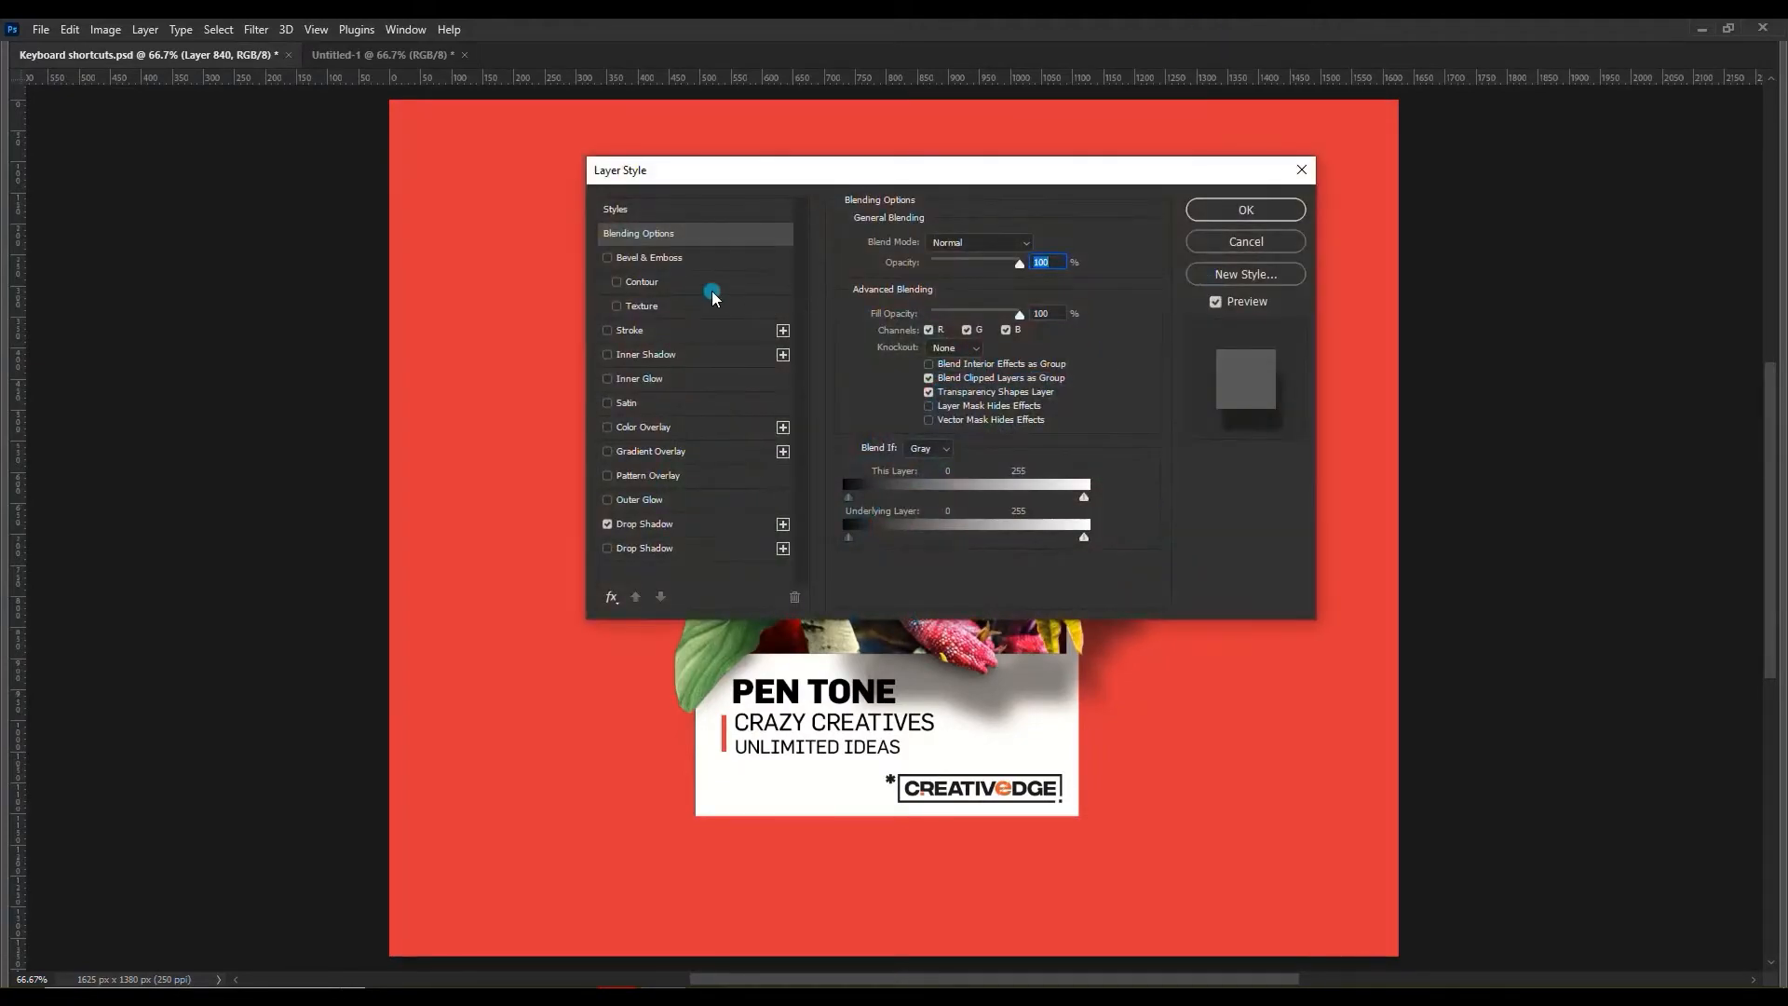
{"action": "left_click_drag", "start_coordinate": [818, 176], "coordinate": [1410, 214]}
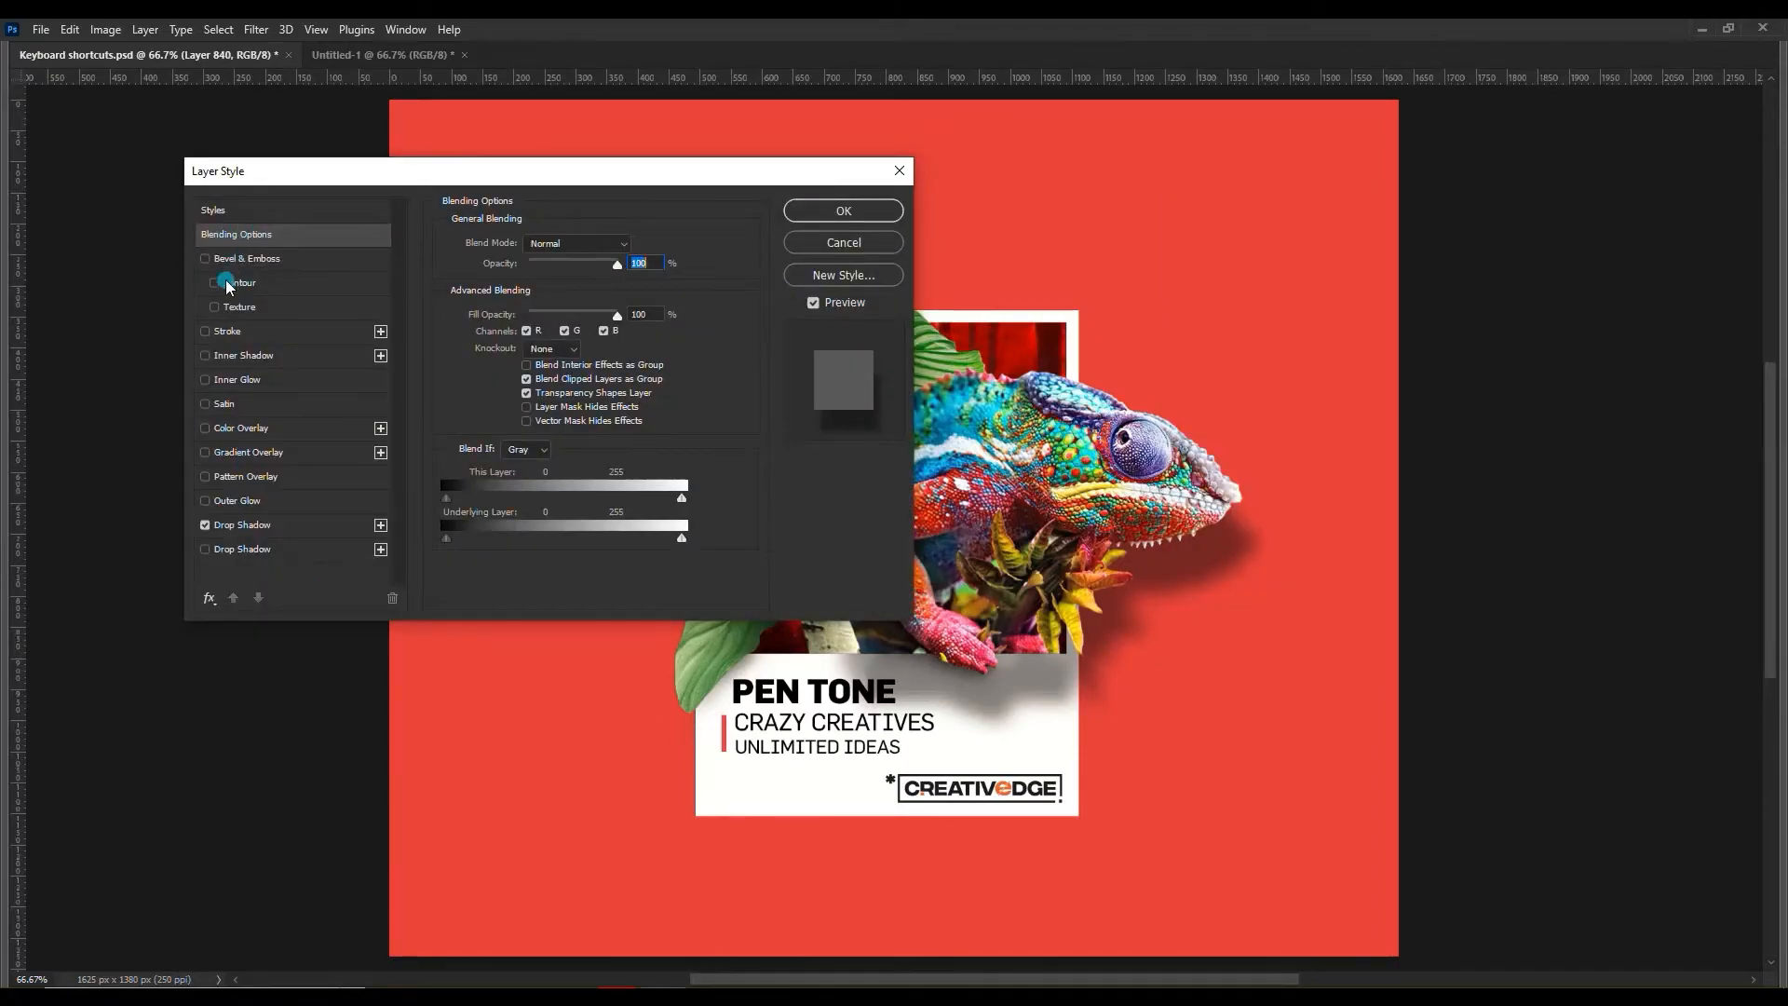
{"action": "left_click", "coordinate": [237, 258]}
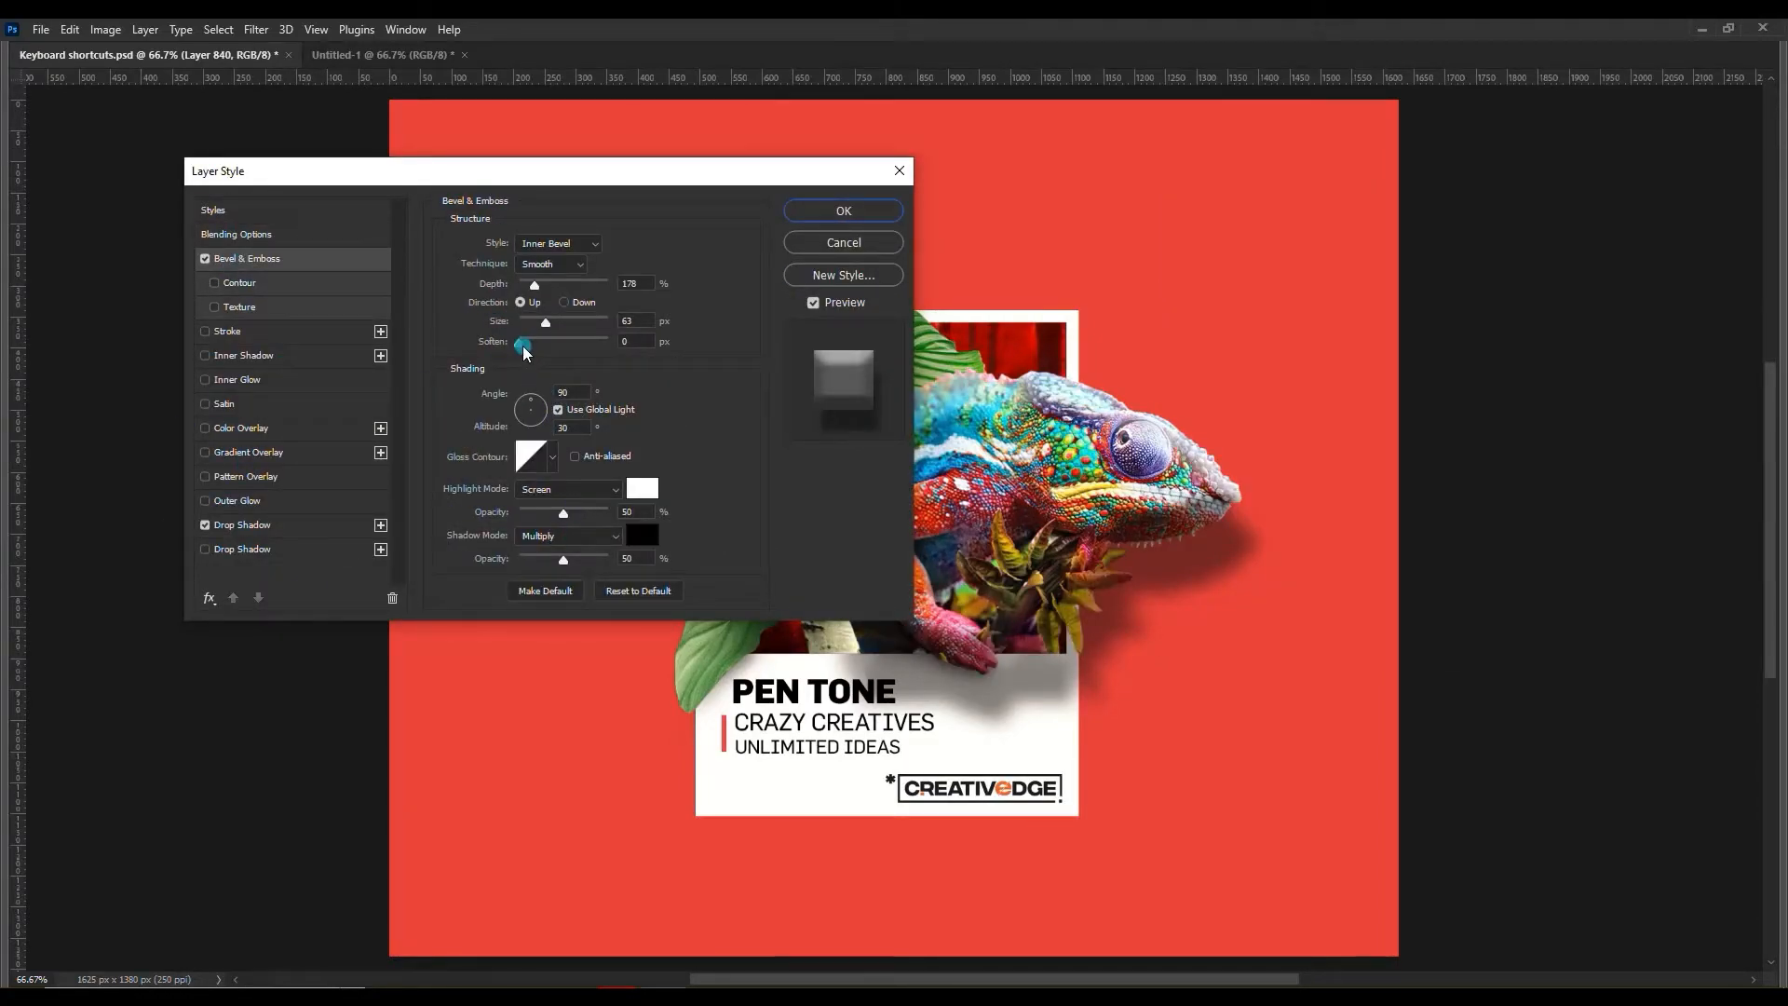
{"action": "left_click_drag", "start_coordinate": [523, 347], "coordinate": [547, 285]}
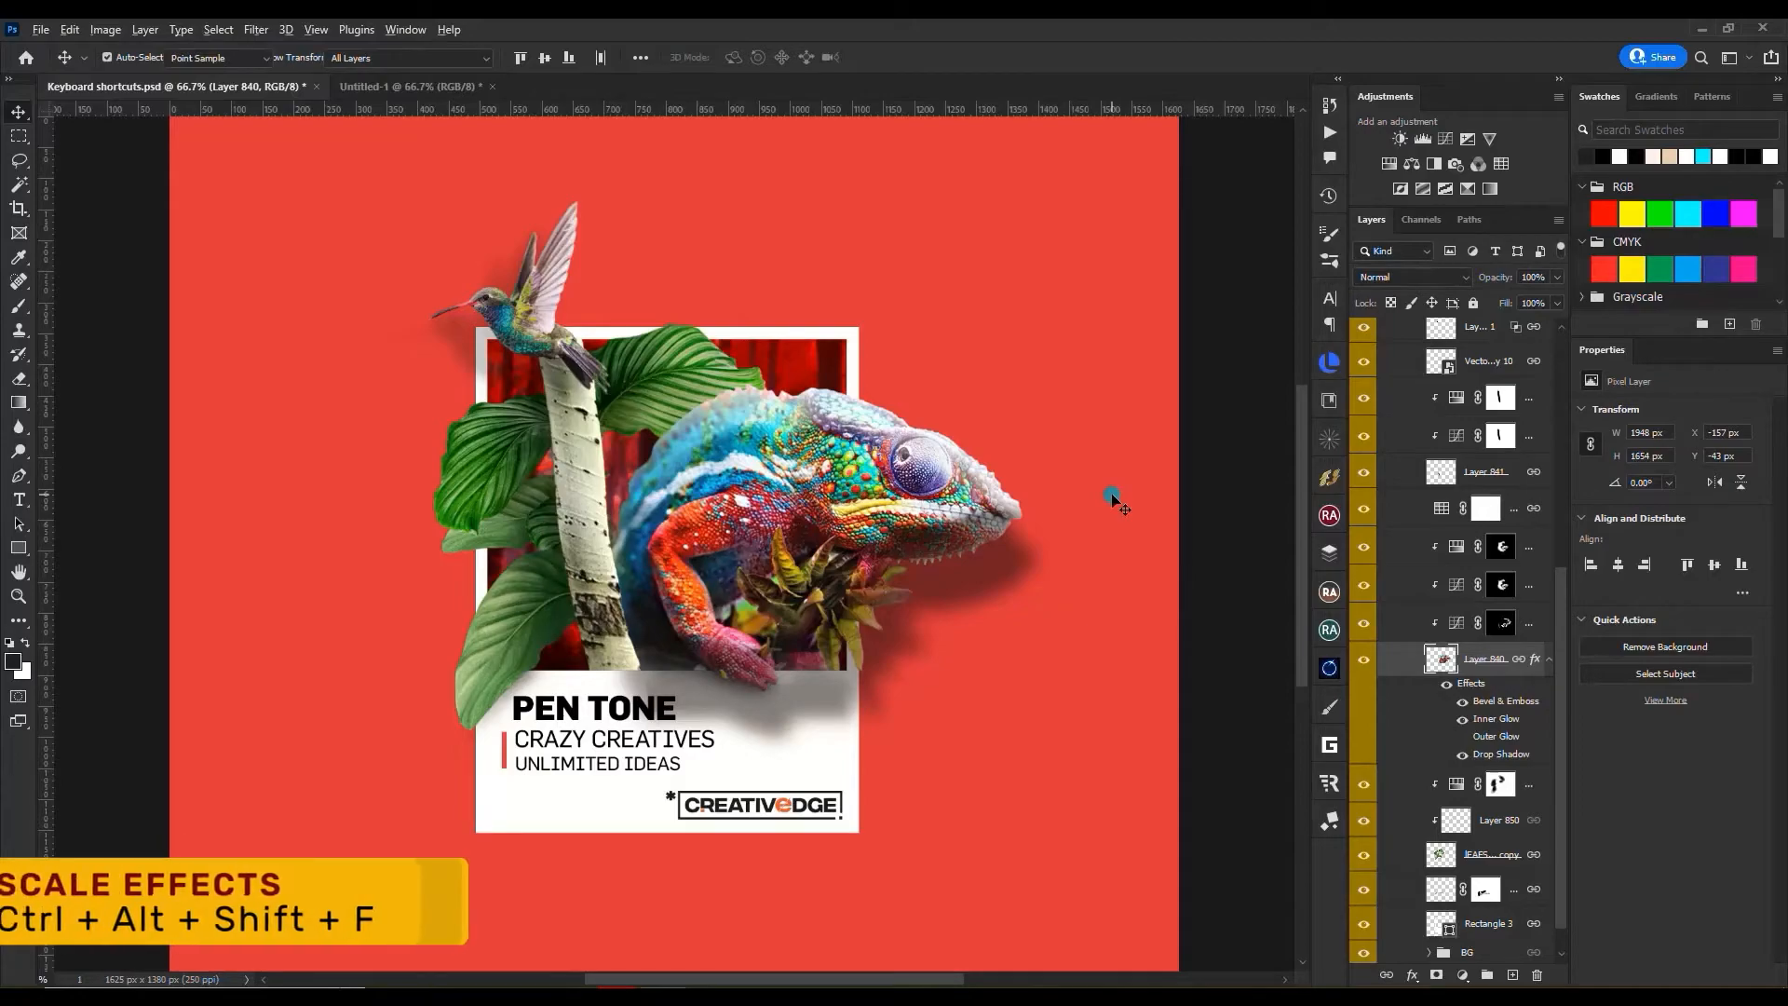
- Scale all layer effects of the chameleon layer to 57%, previewing smaller and larger scales first
{"action": "key", "text": "ctrl+alt+shift+f"}
{"action": "left_click_drag", "start_coordinate": [1017, 259], "coordinate": [1070, 340]}
{"action": "left_click", "coordinate": [1064, 319]}
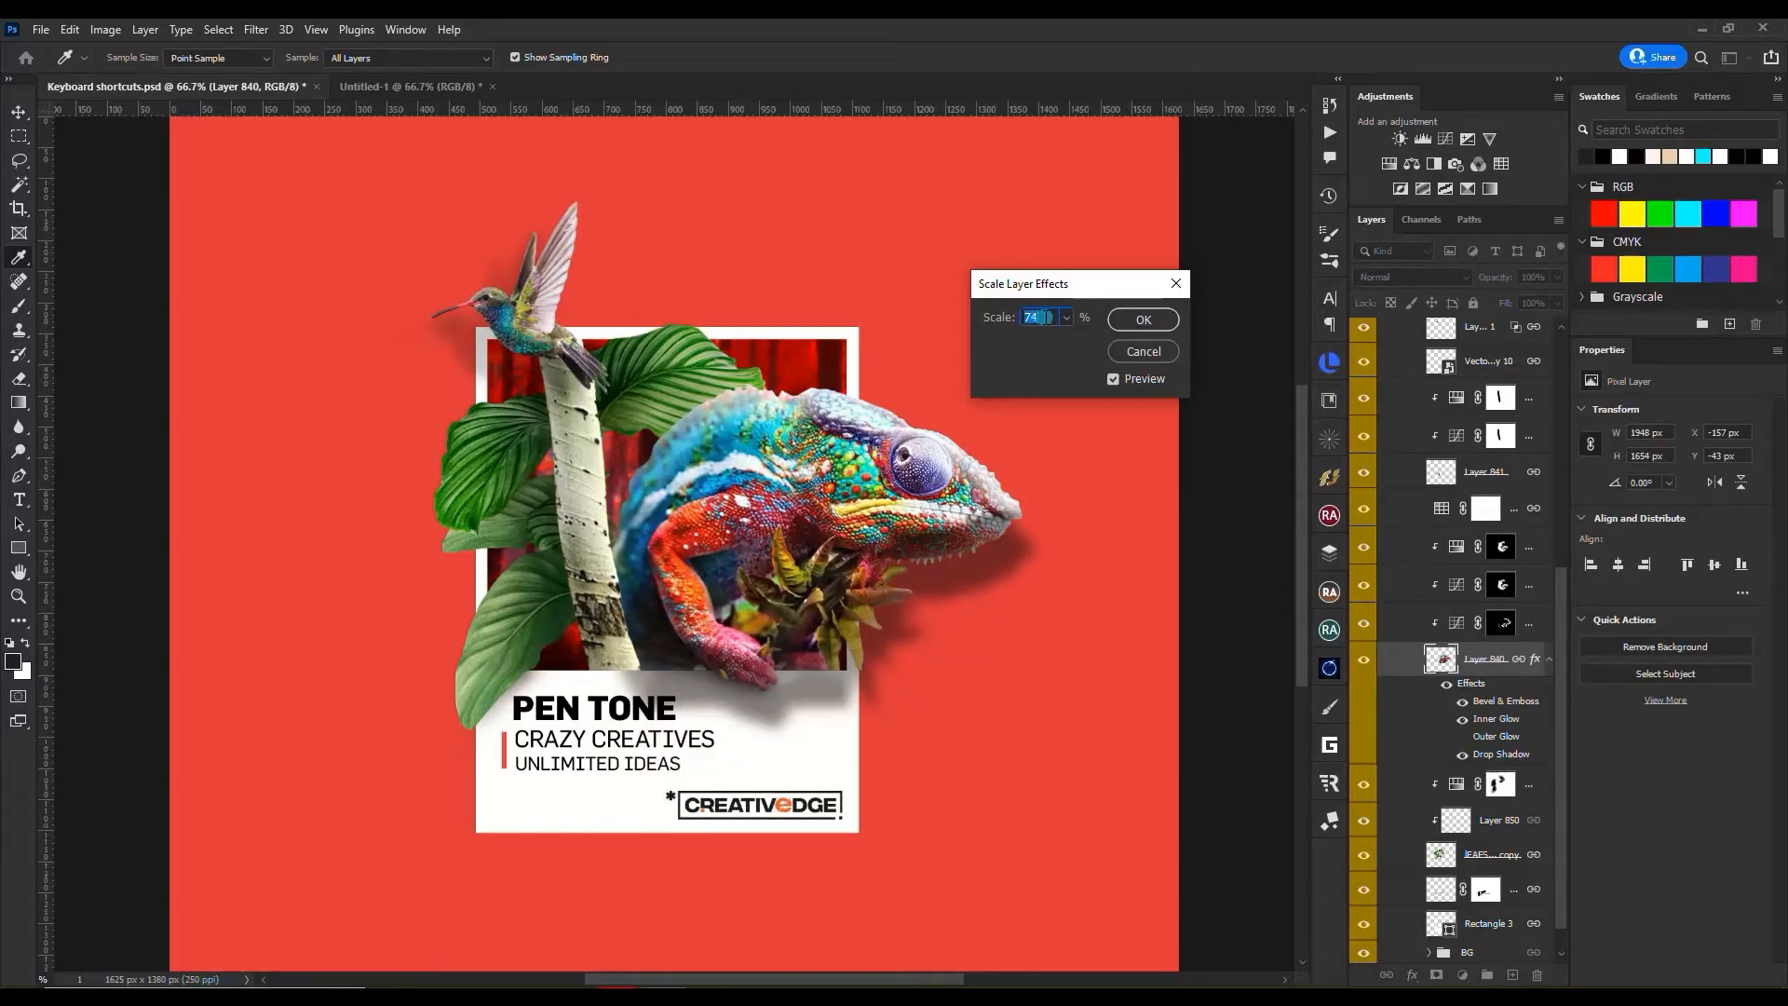
{"action": "scroll", "coordinate": [1045, 317], "scroll_direction": "down", "scroll_amount": 20}
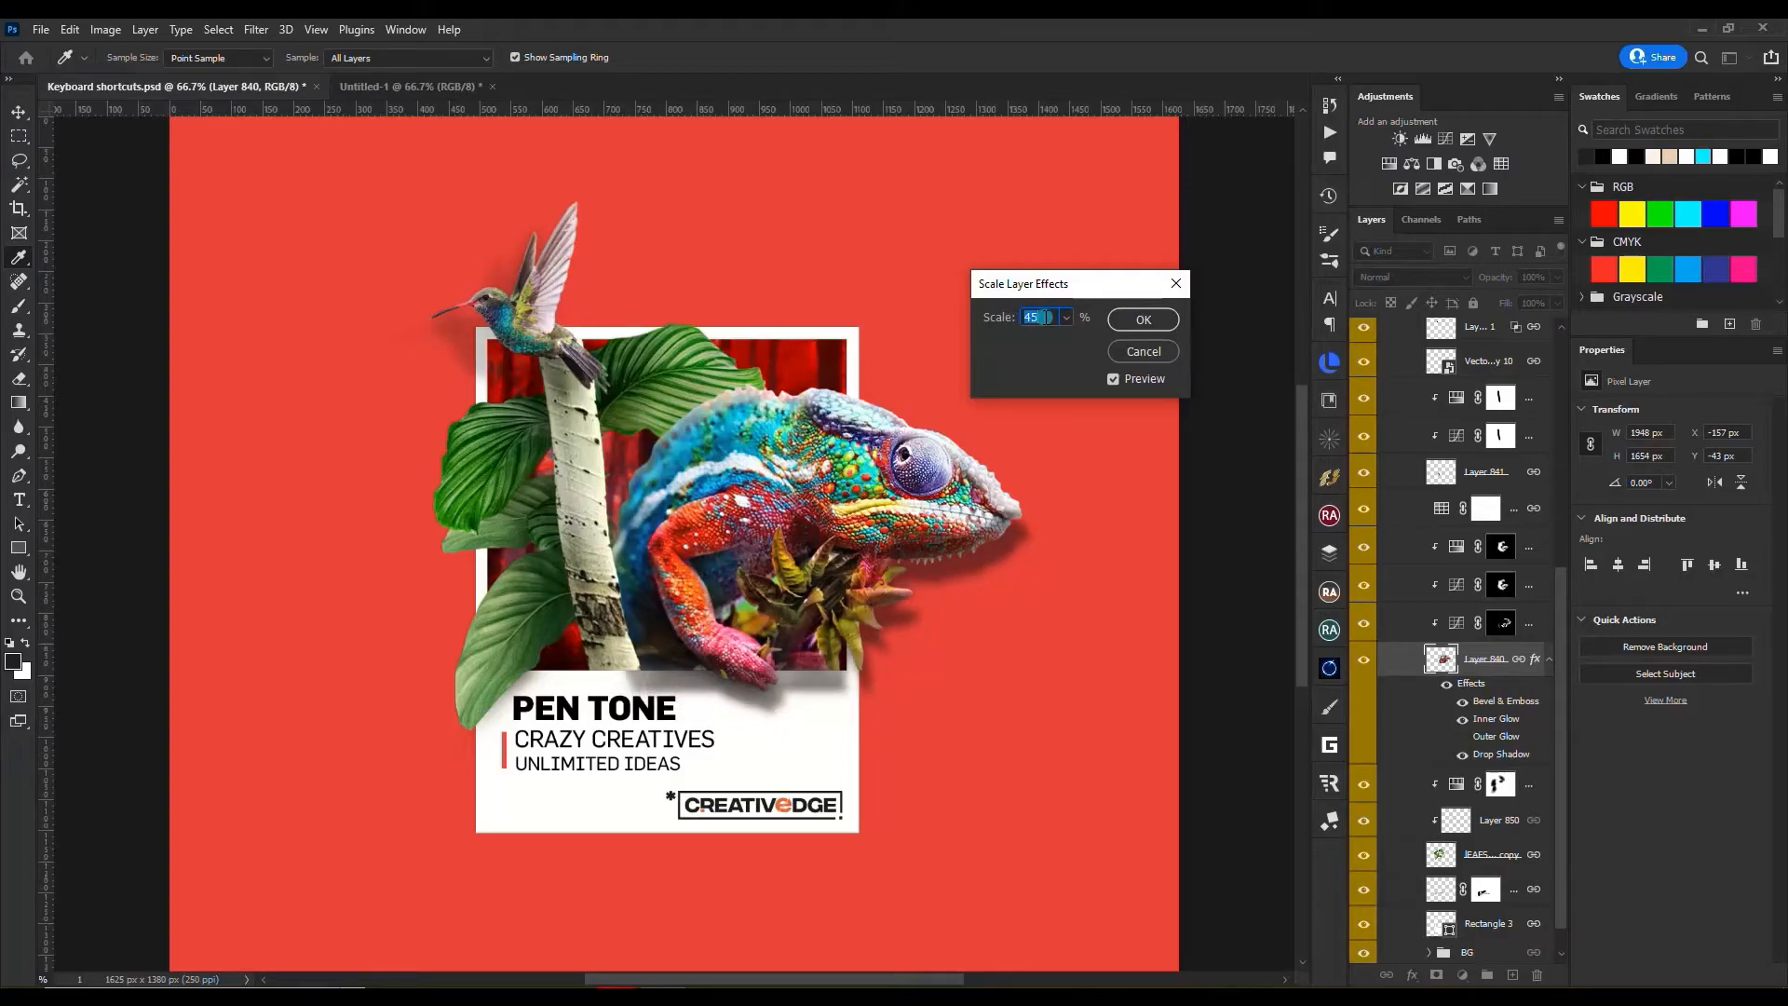
{"action": "scroll", "coordinate": [1045, 316], "scroll_direction": "down", "scroll_amount": 20}
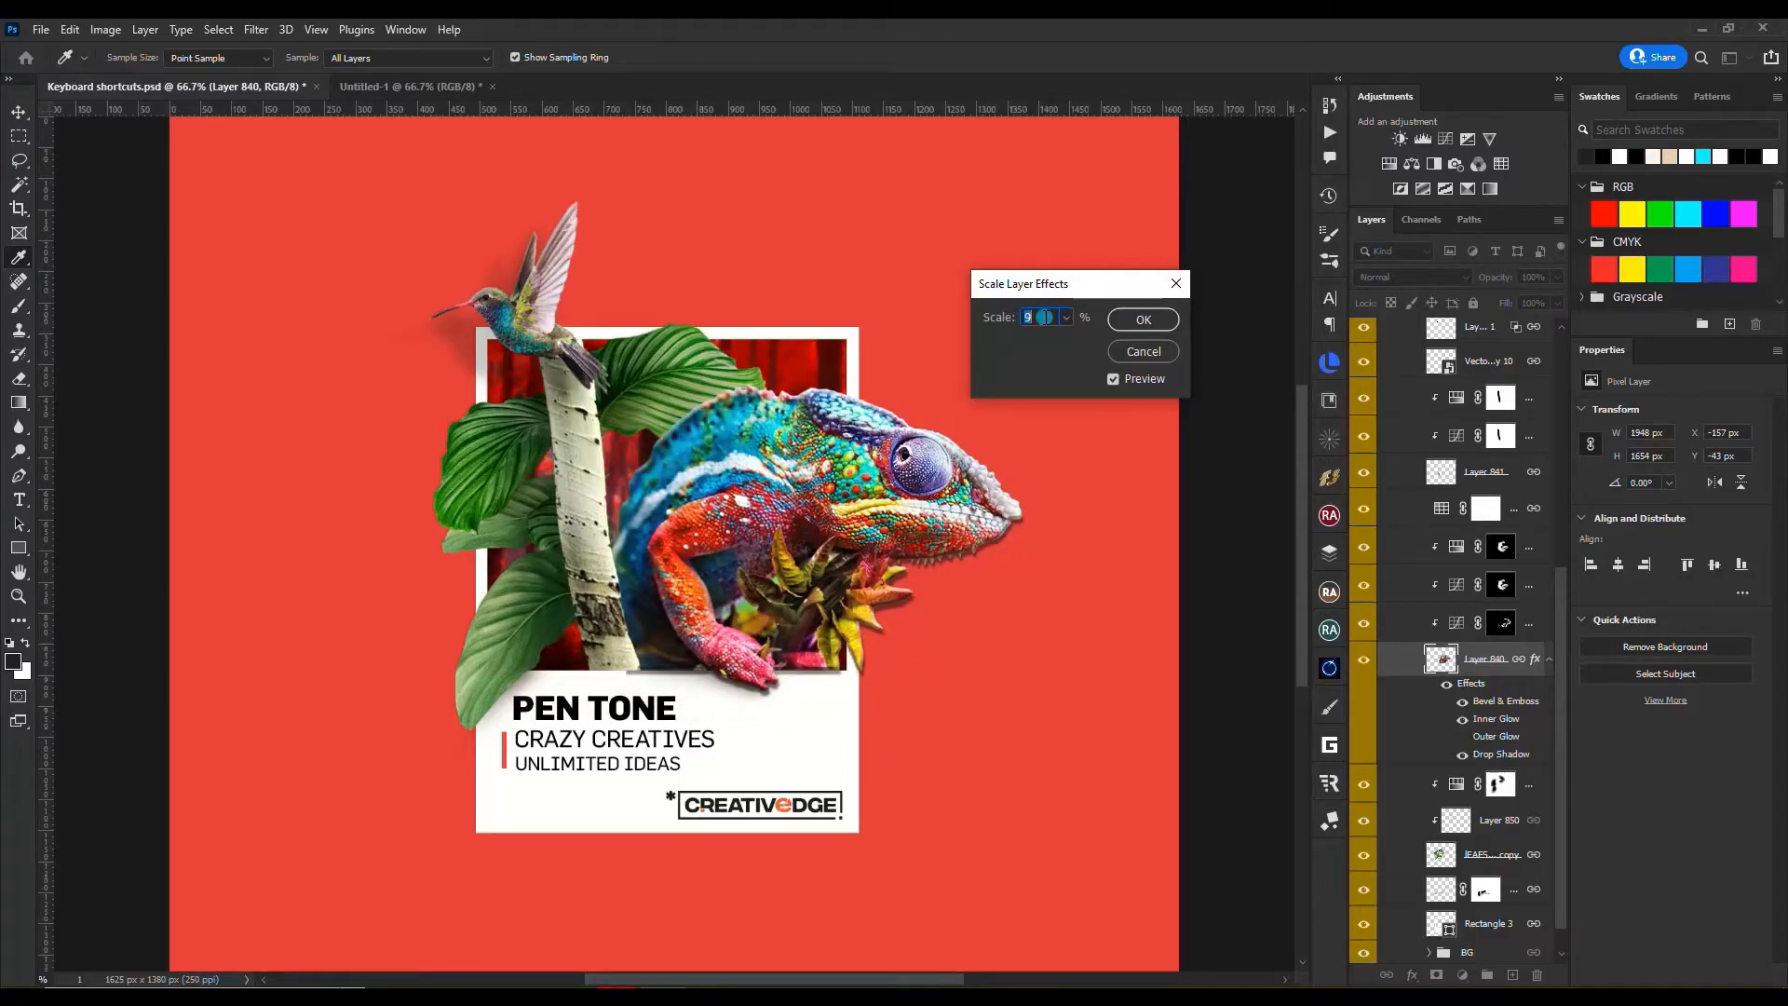
{"action": "scroll", "coordinate": [1045, 317], "scroll_direction": "up", "scroll_amount": 20}
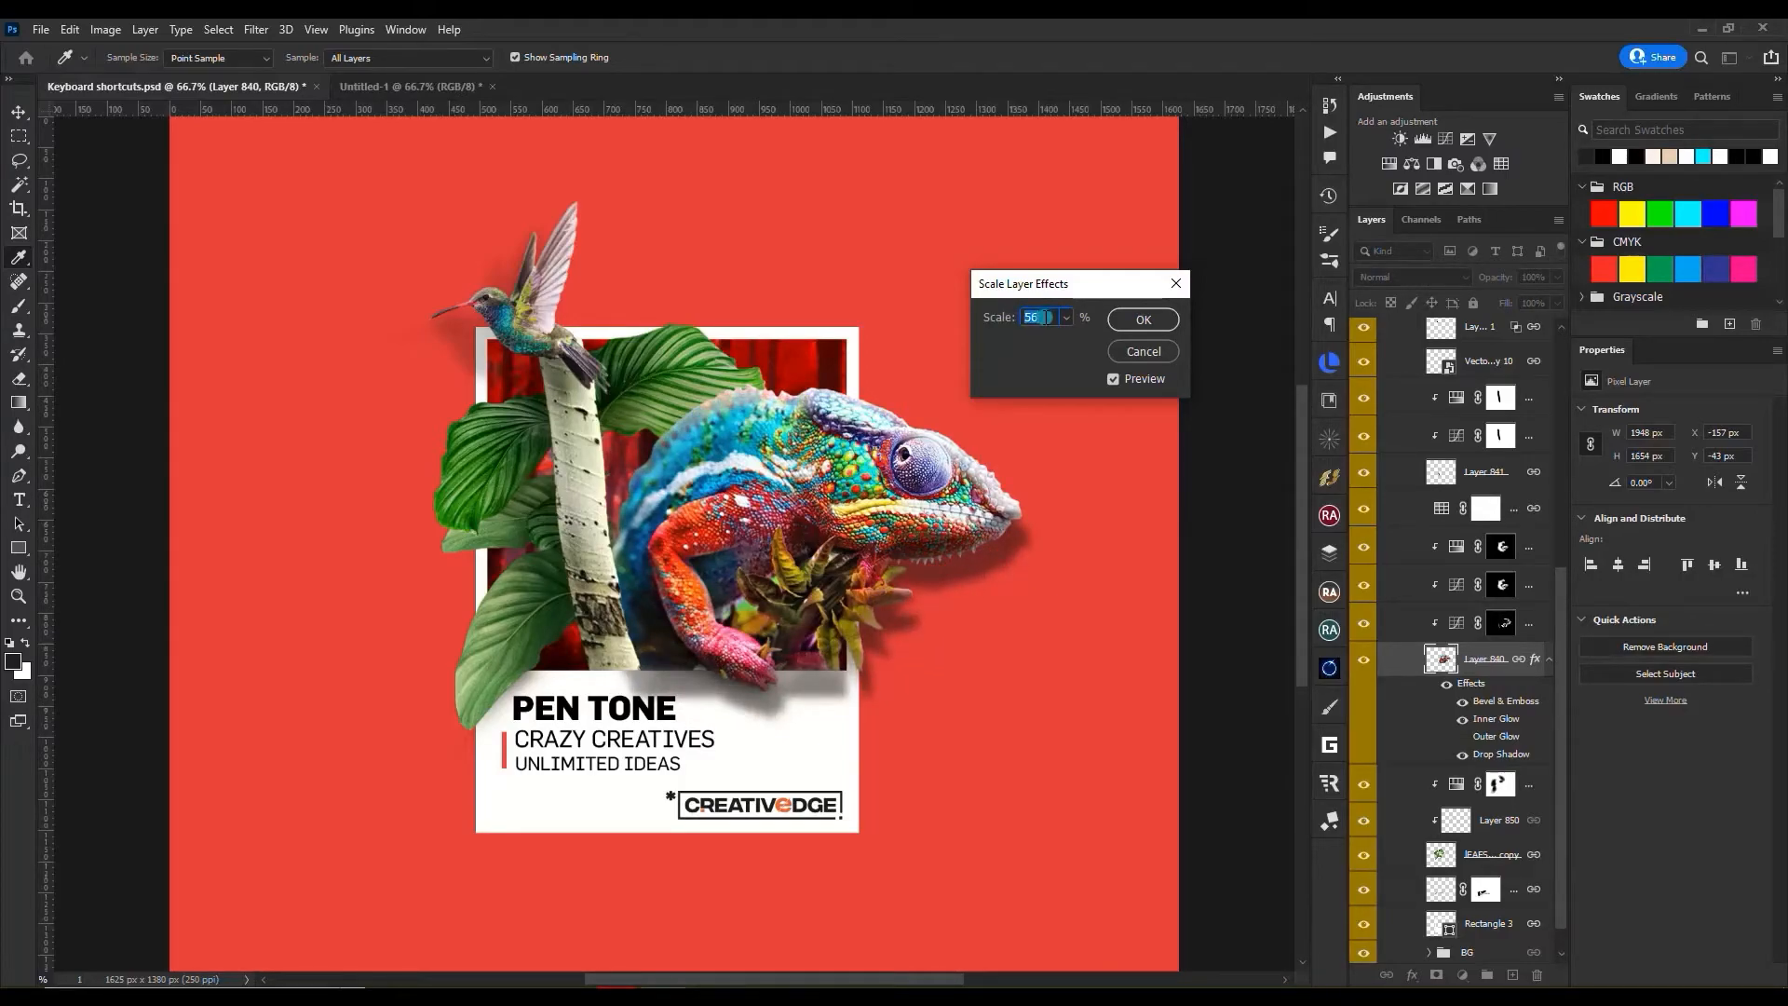
{"action": "scroll", "coordinate": [1041, 316], "scroll_direction": "down", "scroll_amount": 4}
{"action": "left_click_drag", "start_coordinate": [1065, 292], "coordinate": [985, 296]}
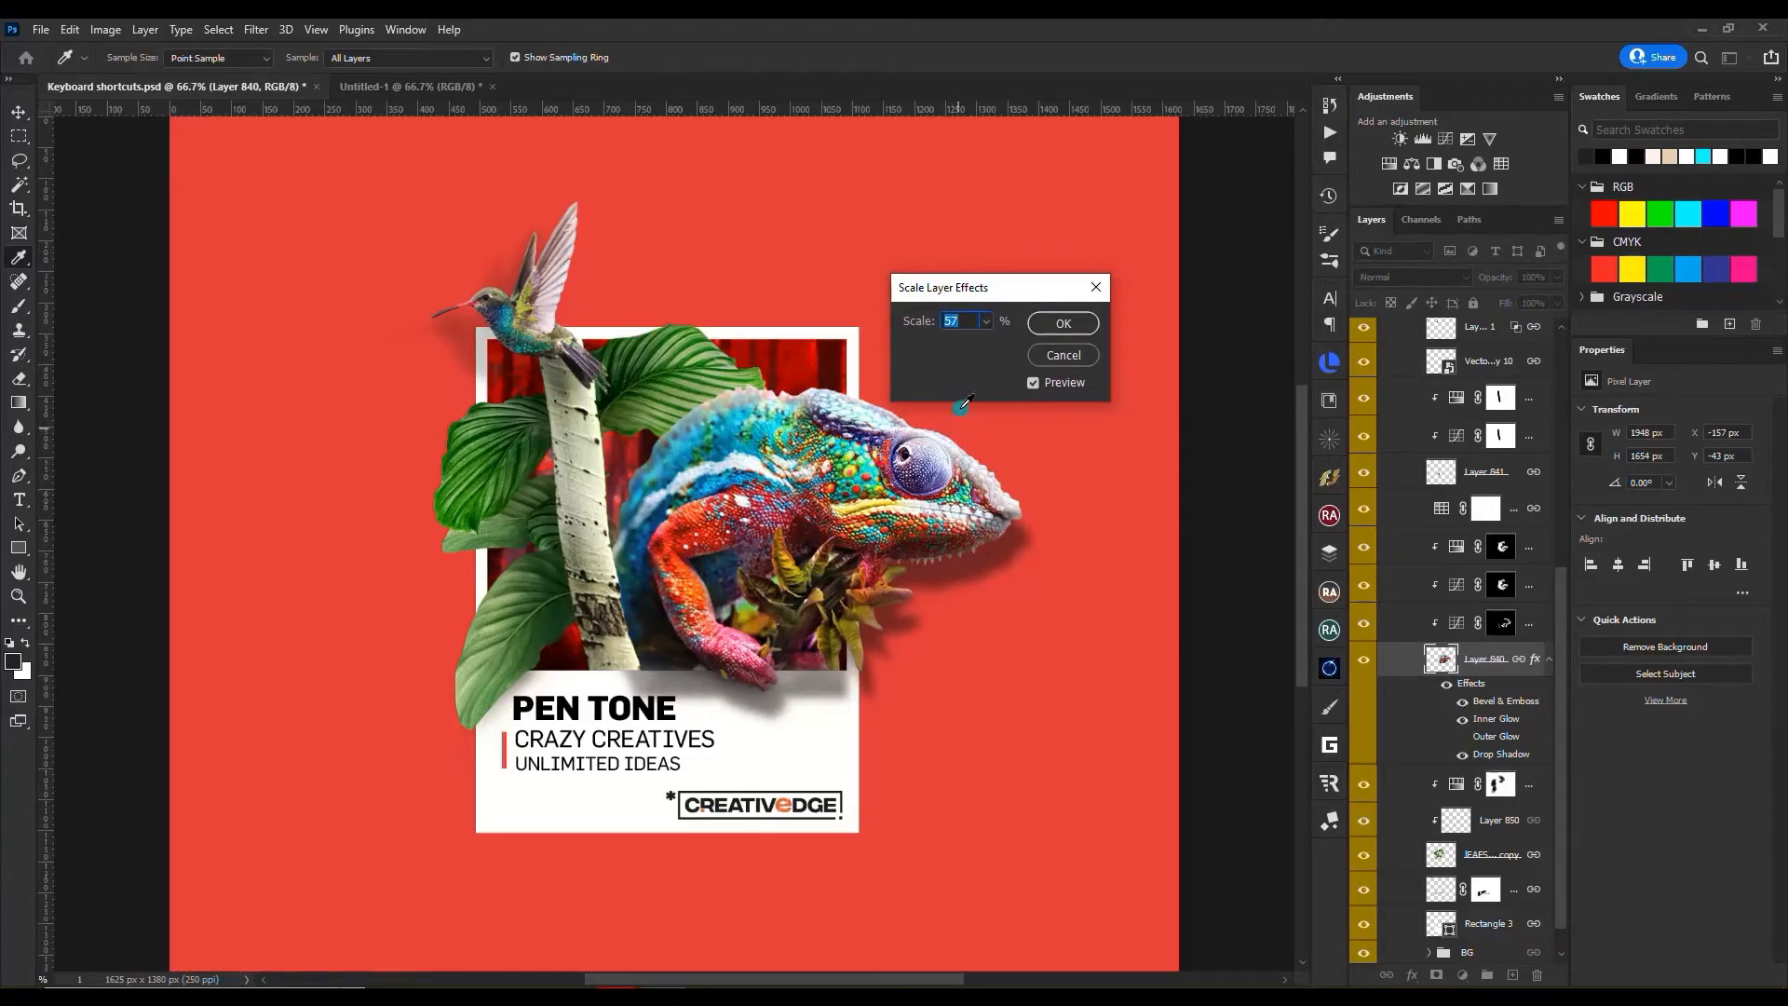
{"action": "left_click", "coordinate": [1063, 323]}
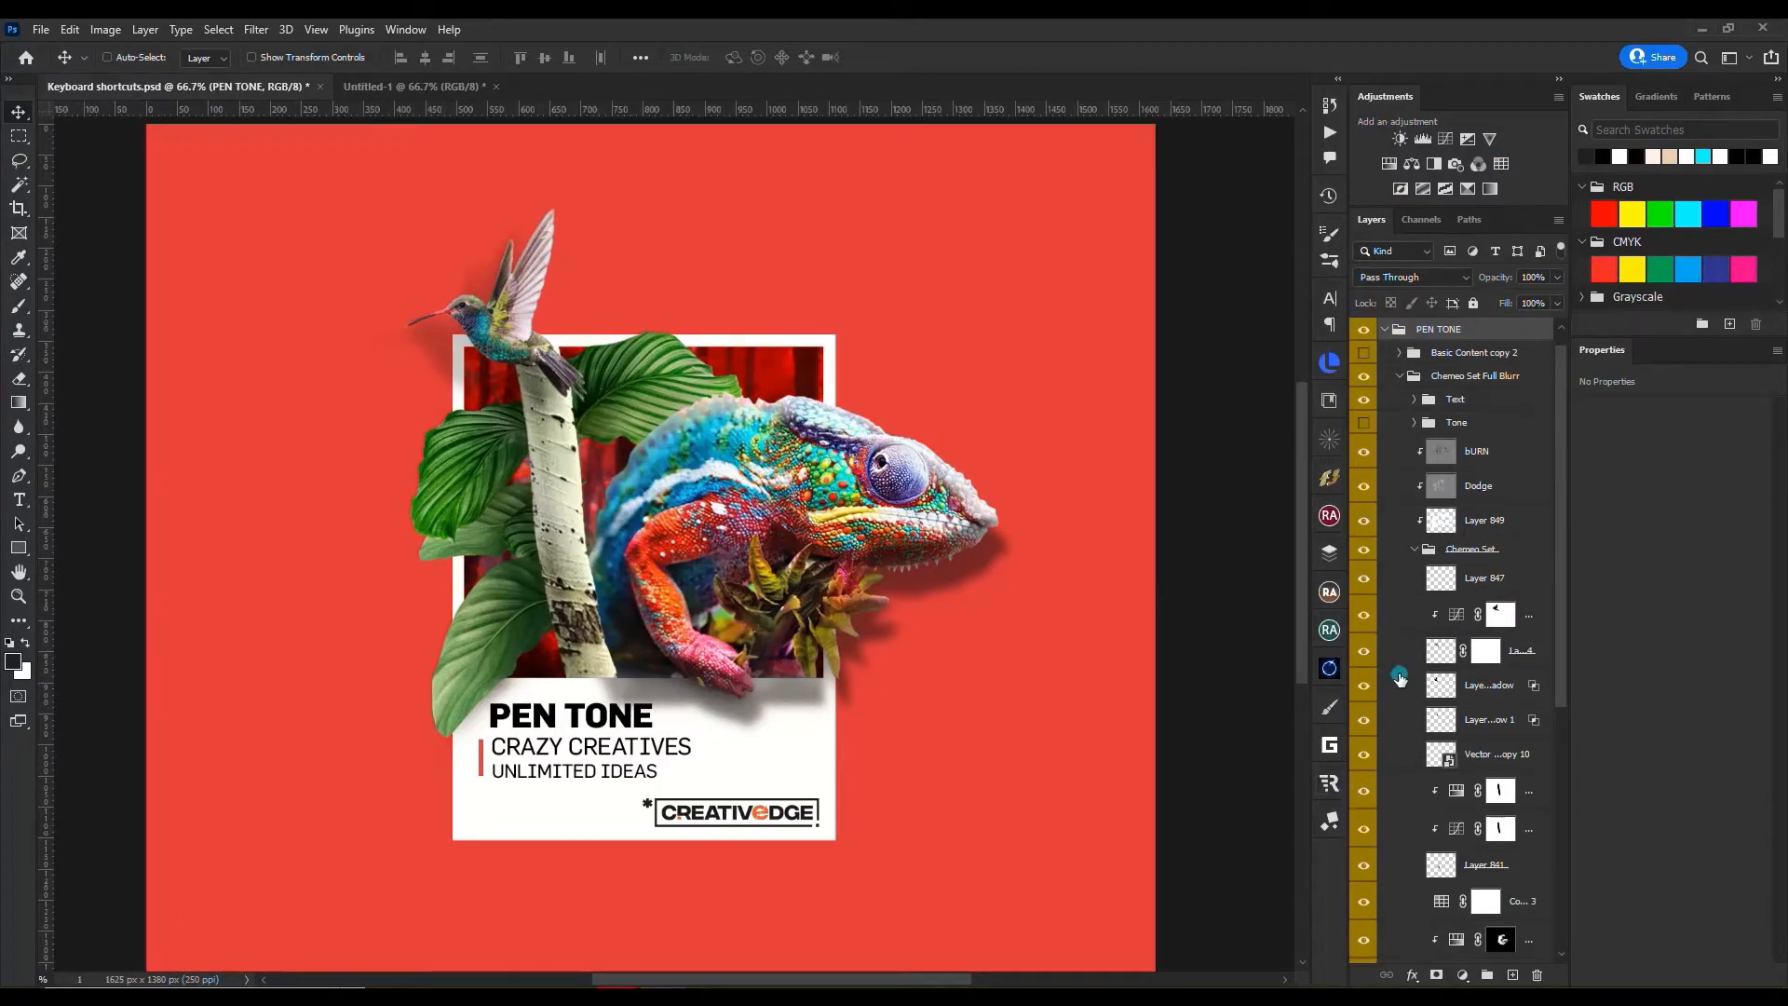
- Locate the chameleon's layers in the PEN TONE group and select Layer 840 directly from the canvas
{"action": "scroll", "coordinate": [1458, 658], "scroll_direction": "down", "scroll_amount": 5}
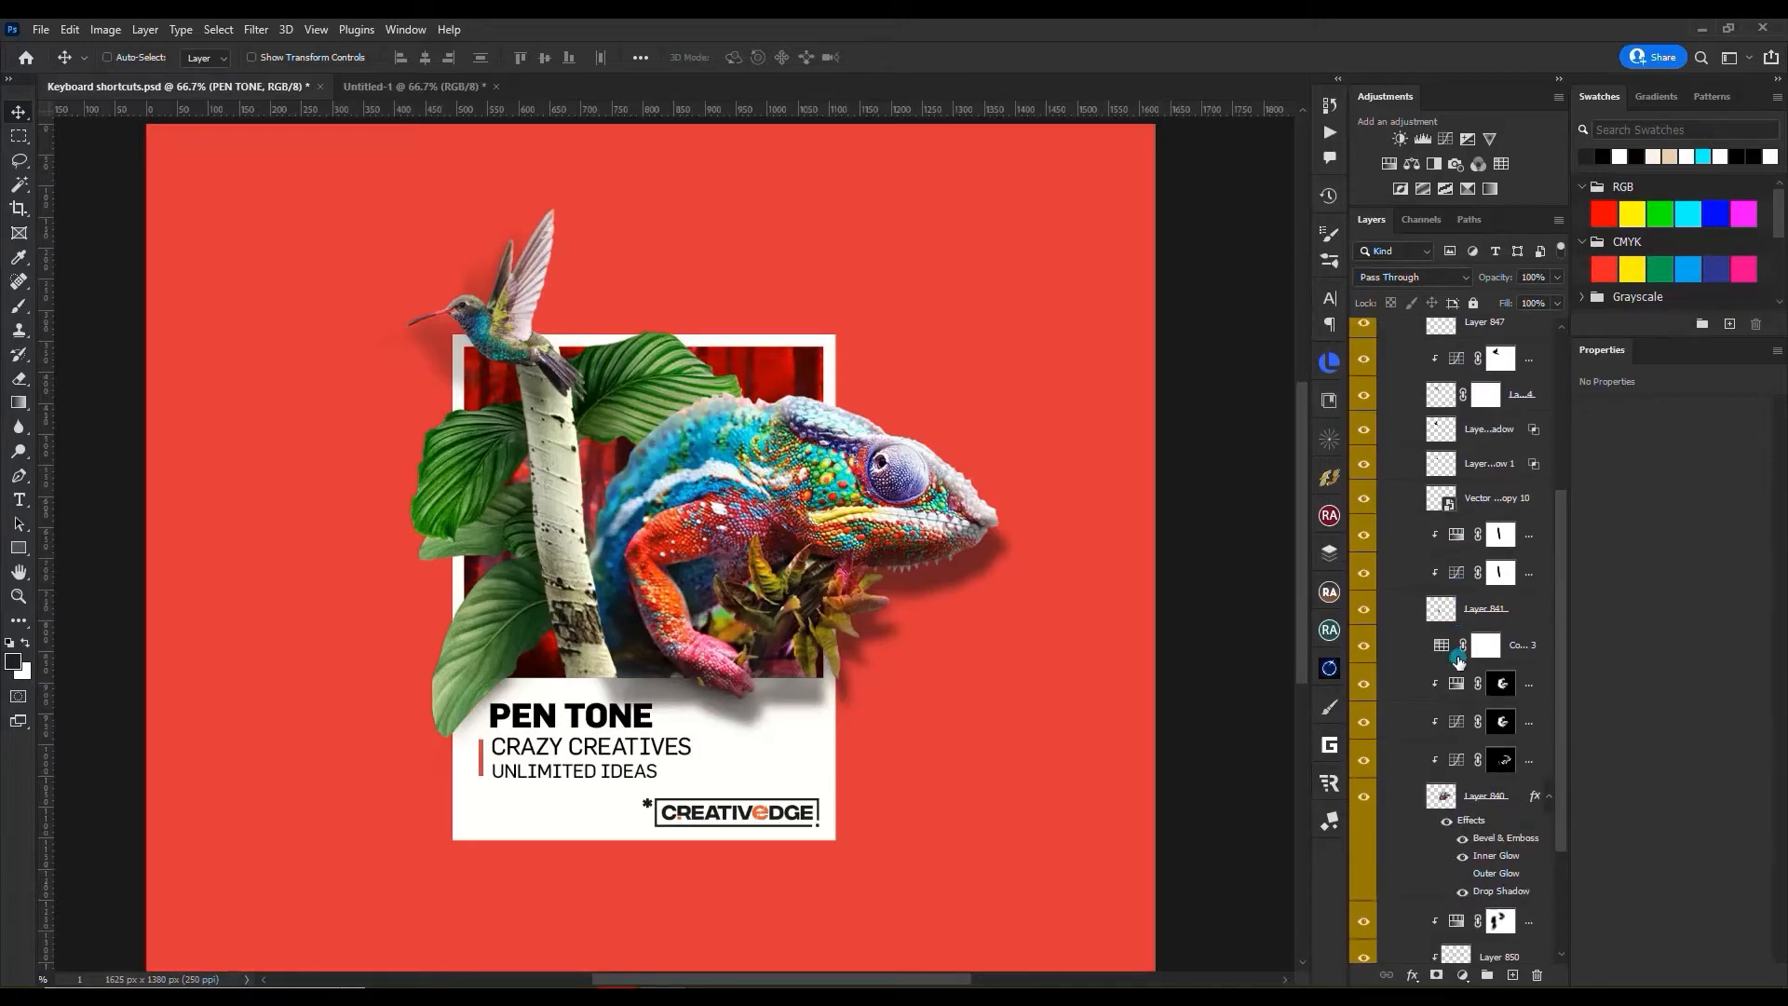
{"action": "scroll", "coordinate": [1462, 589], "scroll_direction": "up", "scroll_amount": 2}
{"action": "scroll", "coordinate": [1460, 579], "scroll_direction": "down", "scroll_amount": 3}
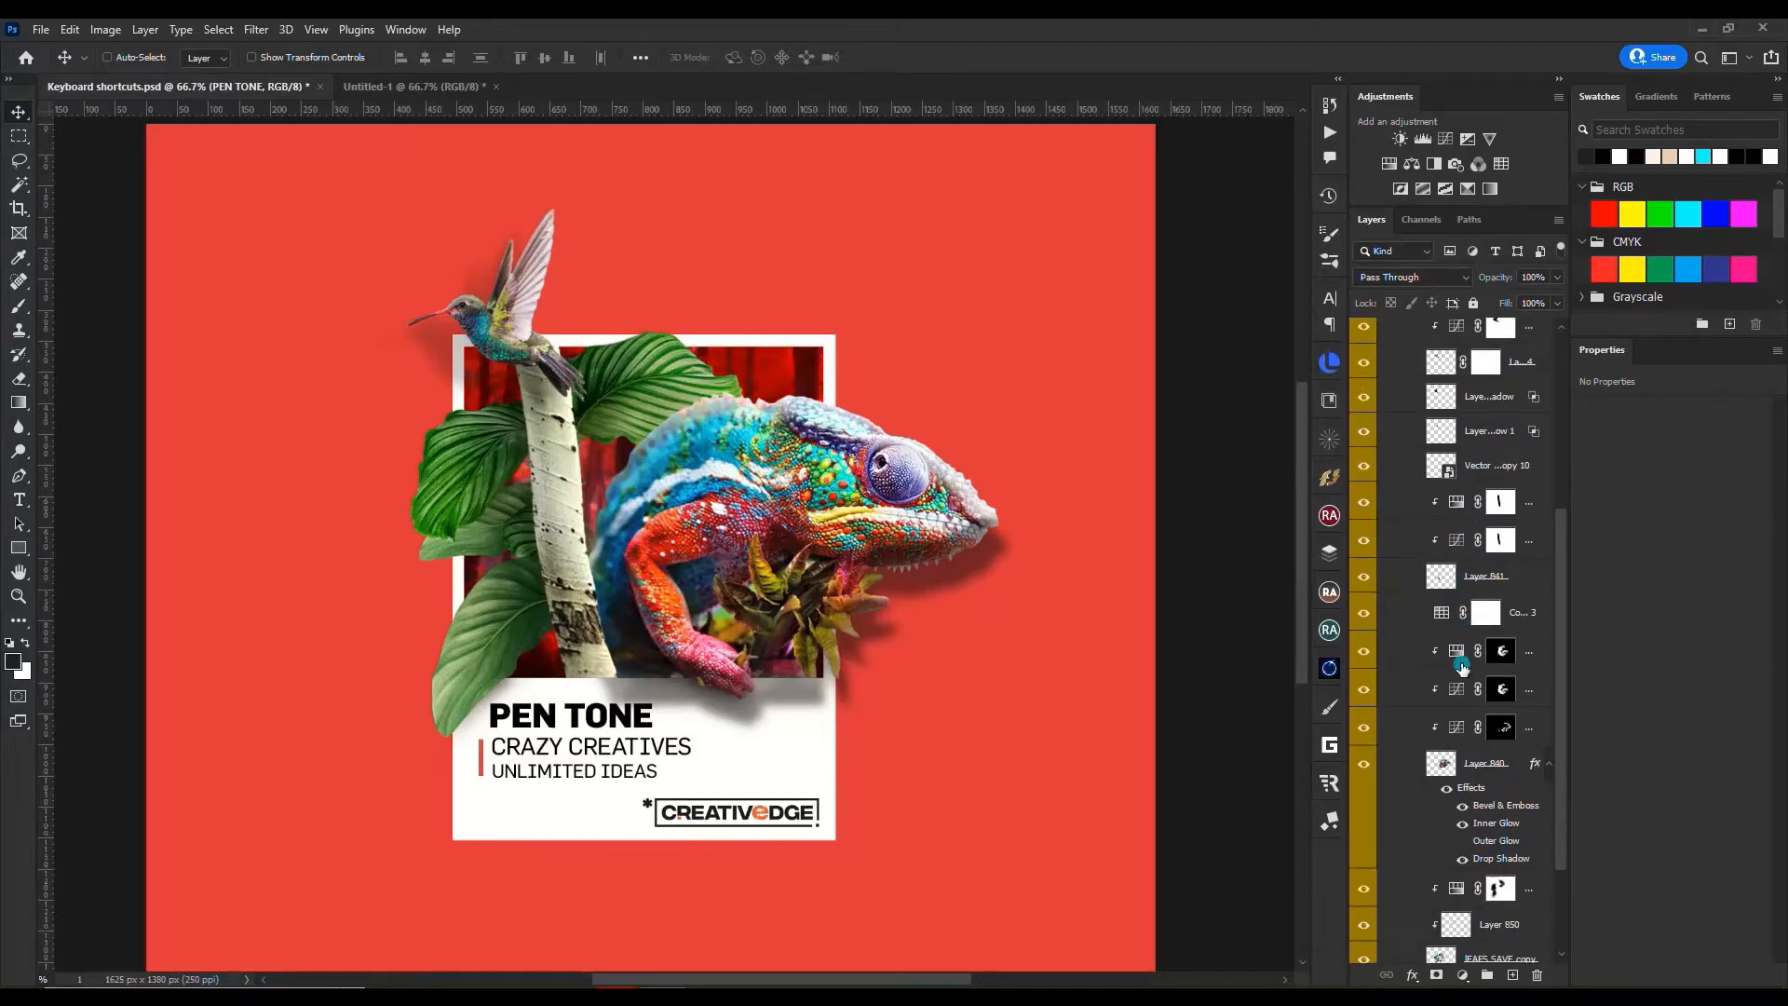
{"action": "scroll", "coordinate": [1461, 668], "scroll_direction": "down", "scroll_amount": 2}
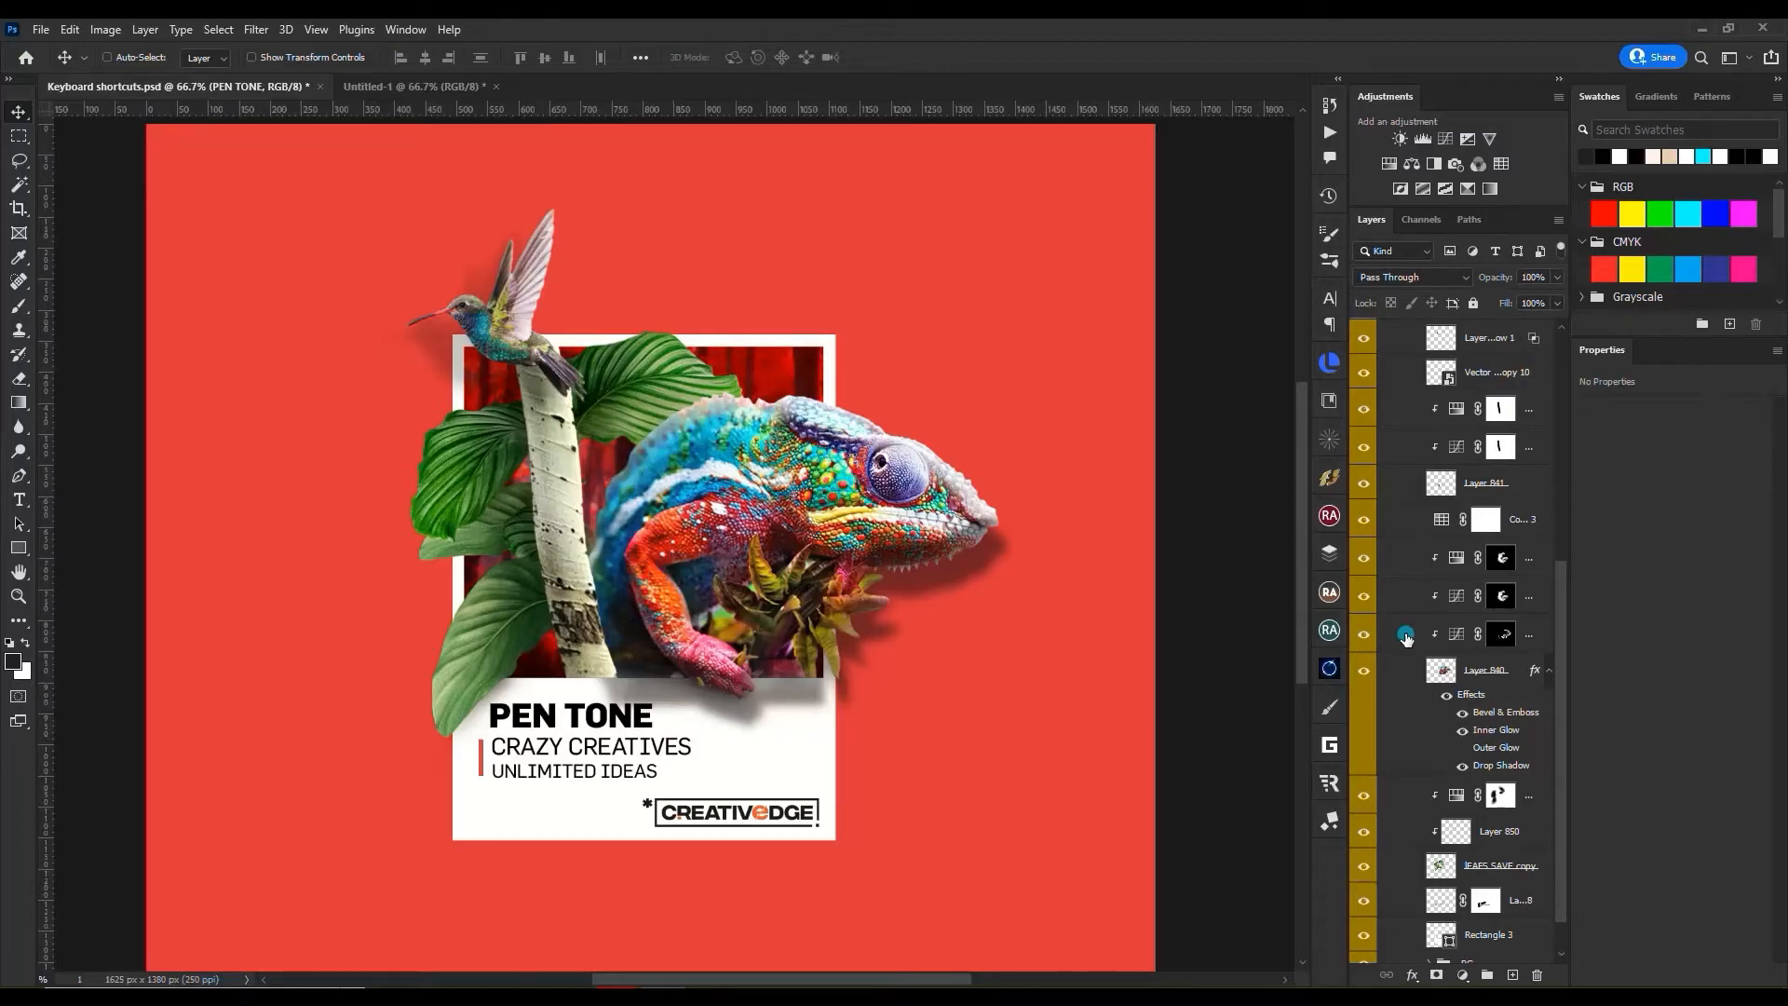
{"action": "left_click", "coordinate": [952, 543], "text": "ctrl"}
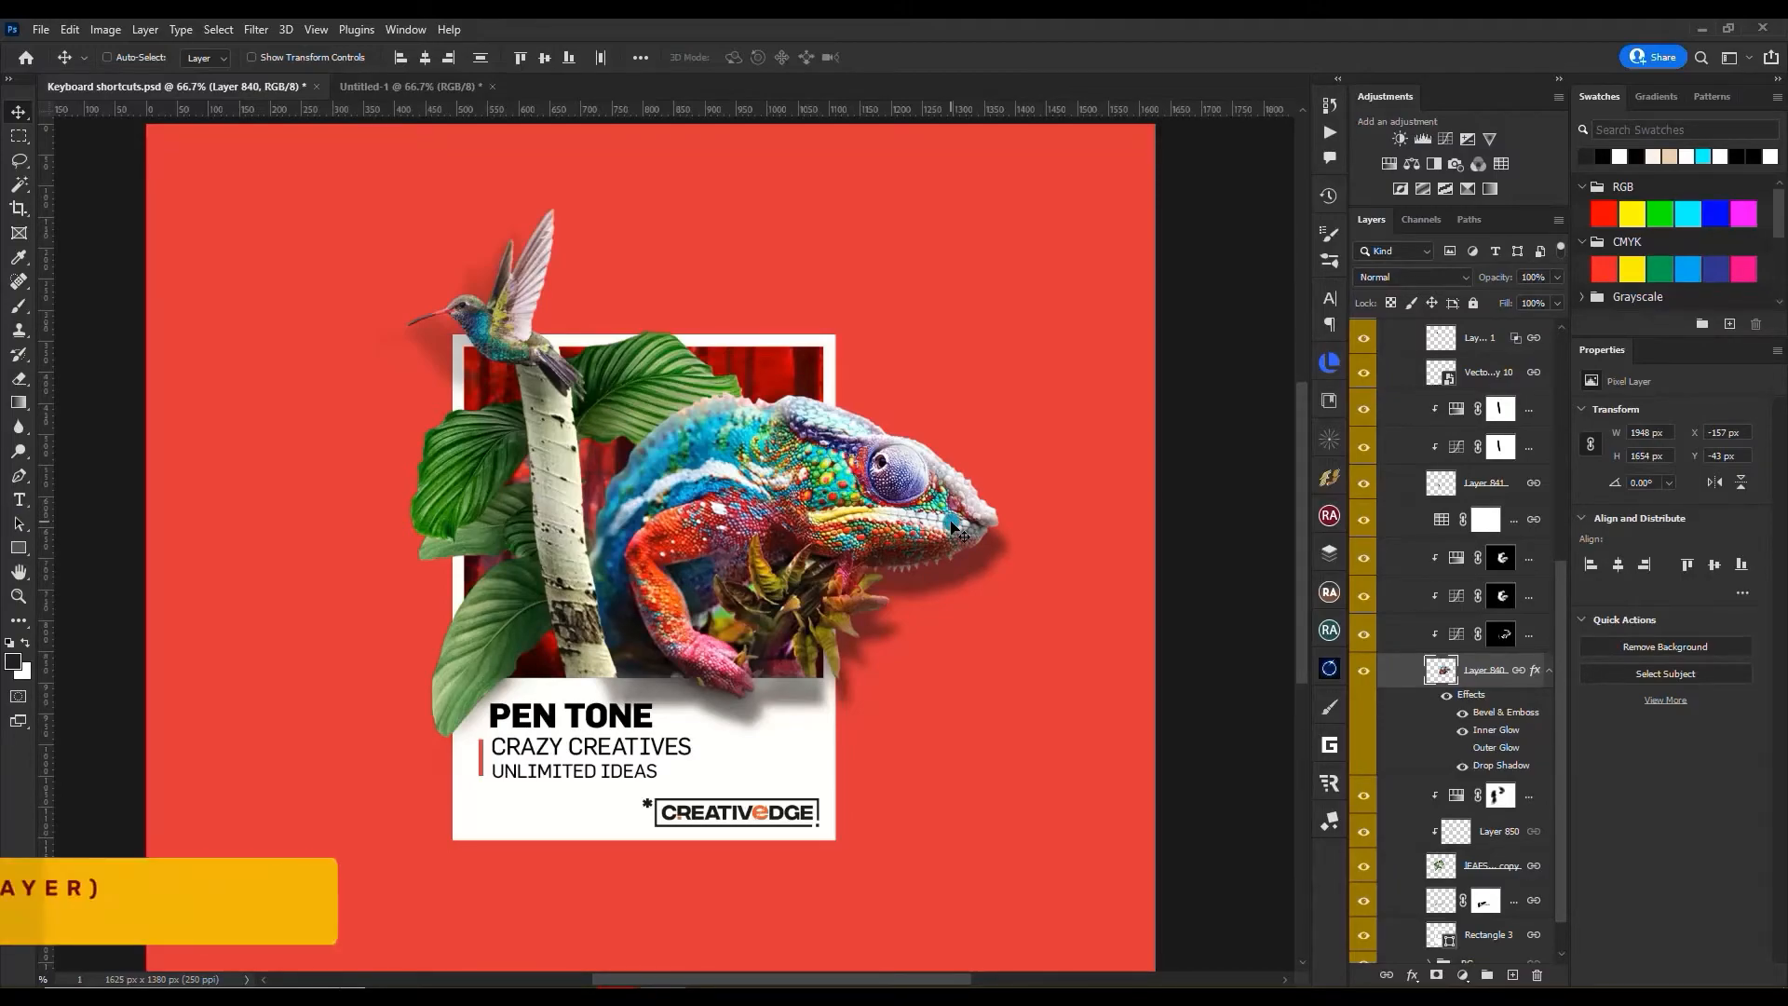
- Add a Curves adjustment layer clipped to Layer 840, and delete it again
{"action": "key", "text": "ctrl+shift+p"}
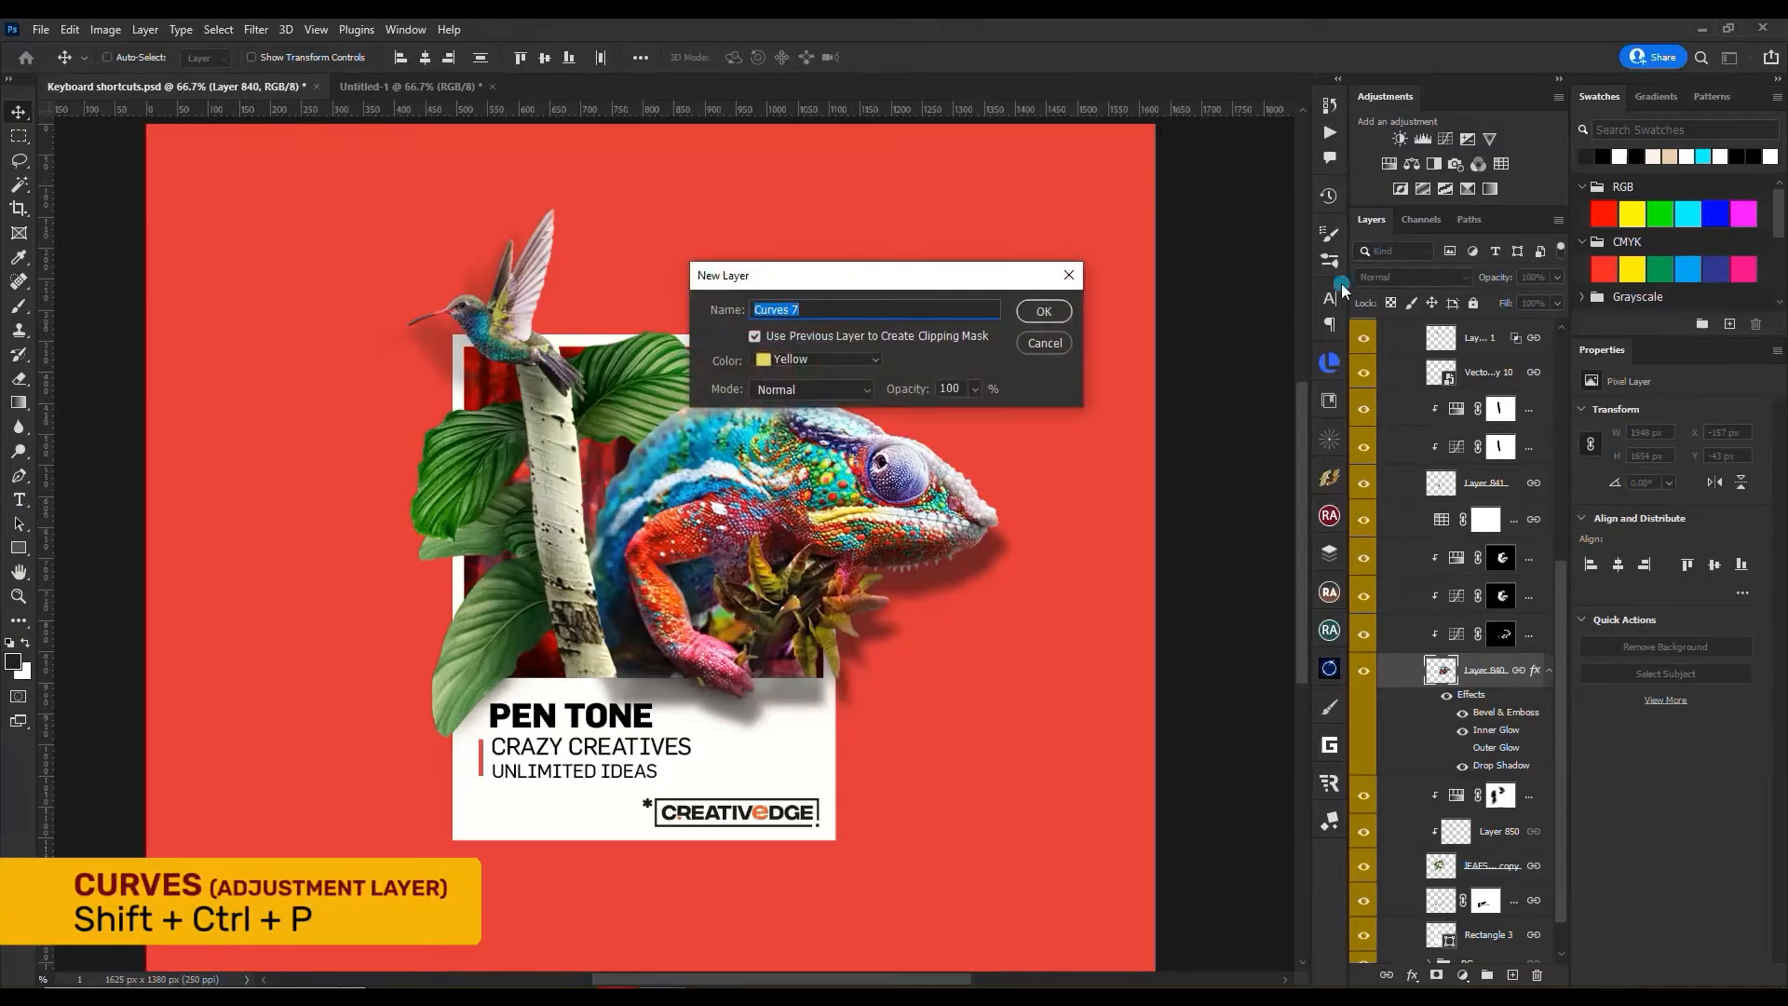
{"action": "left_click", "coordinate": [1044, 312]}
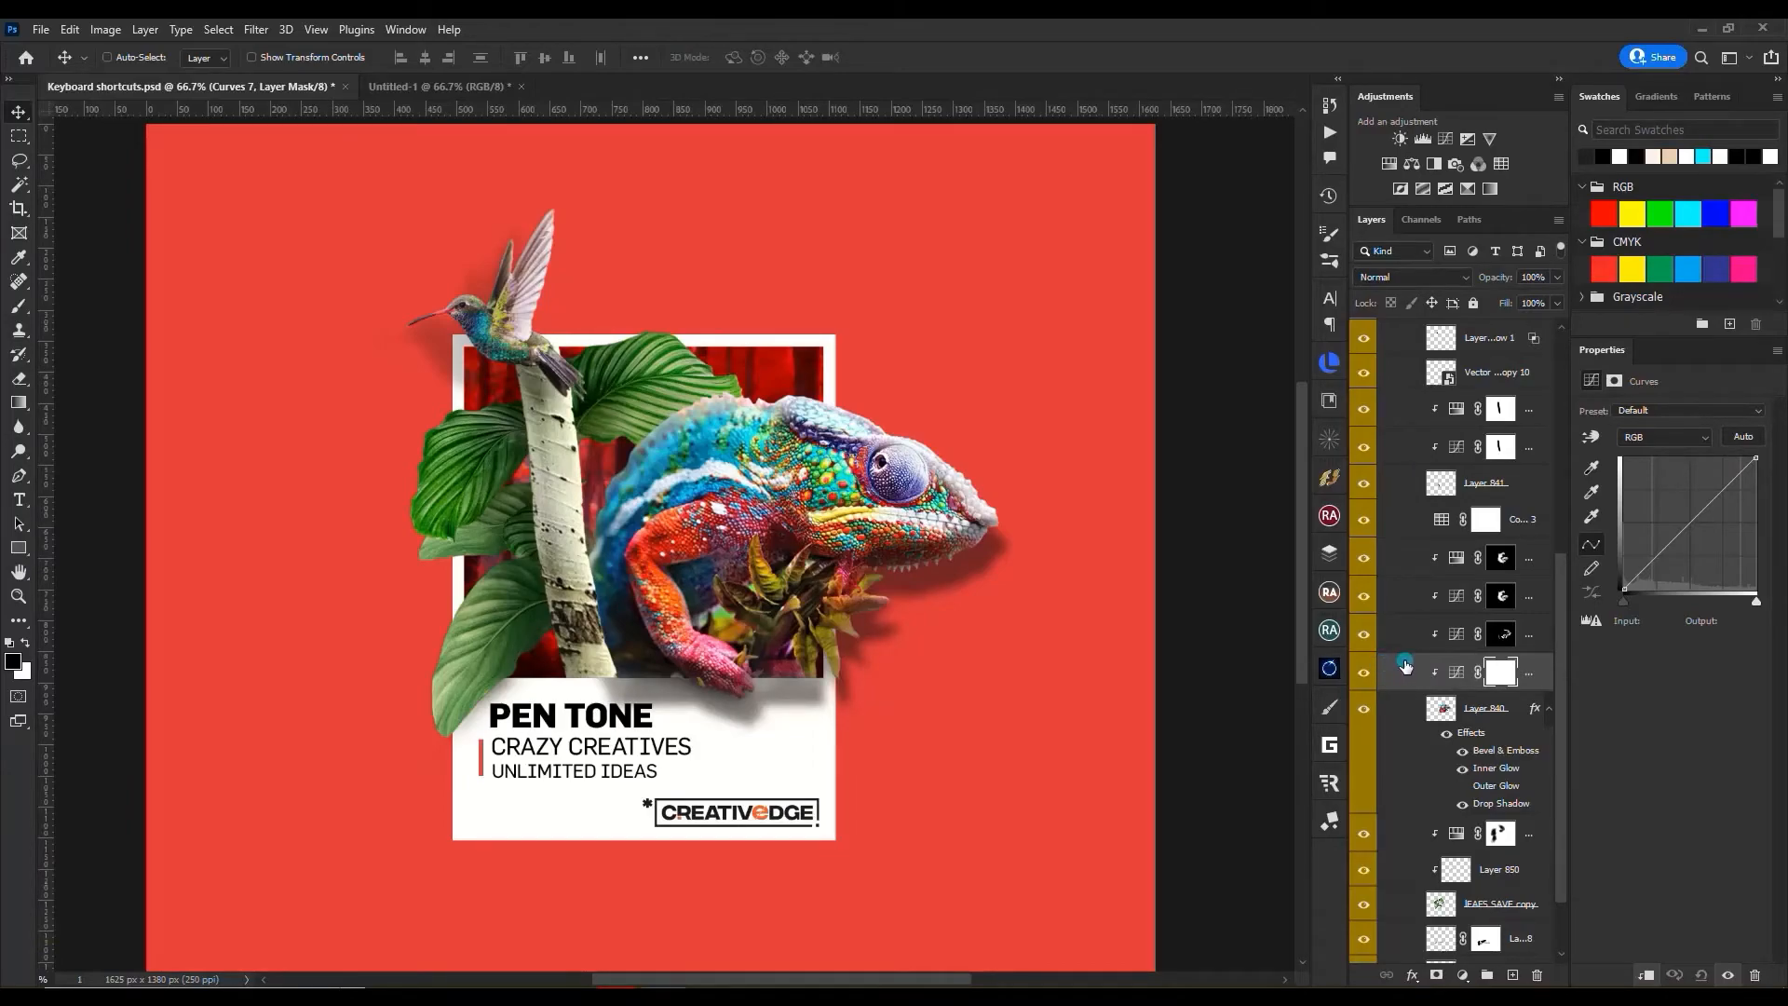
{"action": "key", "text": "Delete"}
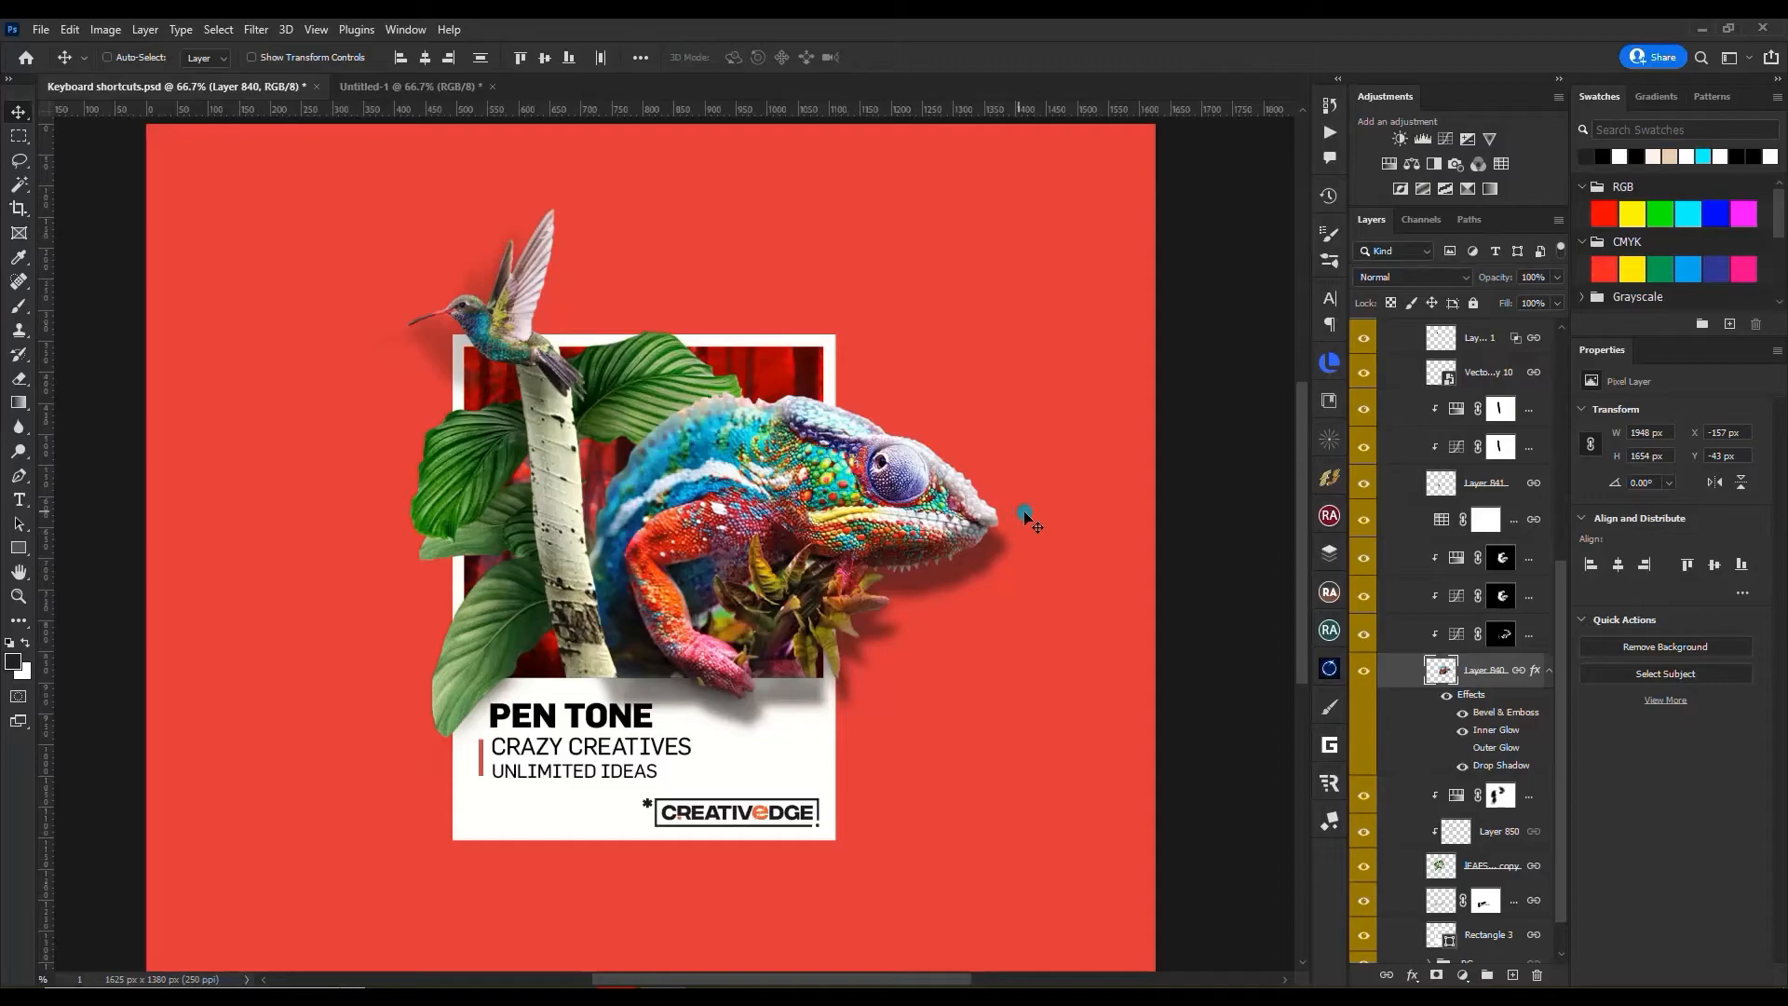
- Add a Hue/Saturation adjustment layer clipped to Layer 840 in Normal mode at 100% opacity
{"action": "key", "text": "ctrl"}
{"action": "key", "text": "ctrl+alt+h"}
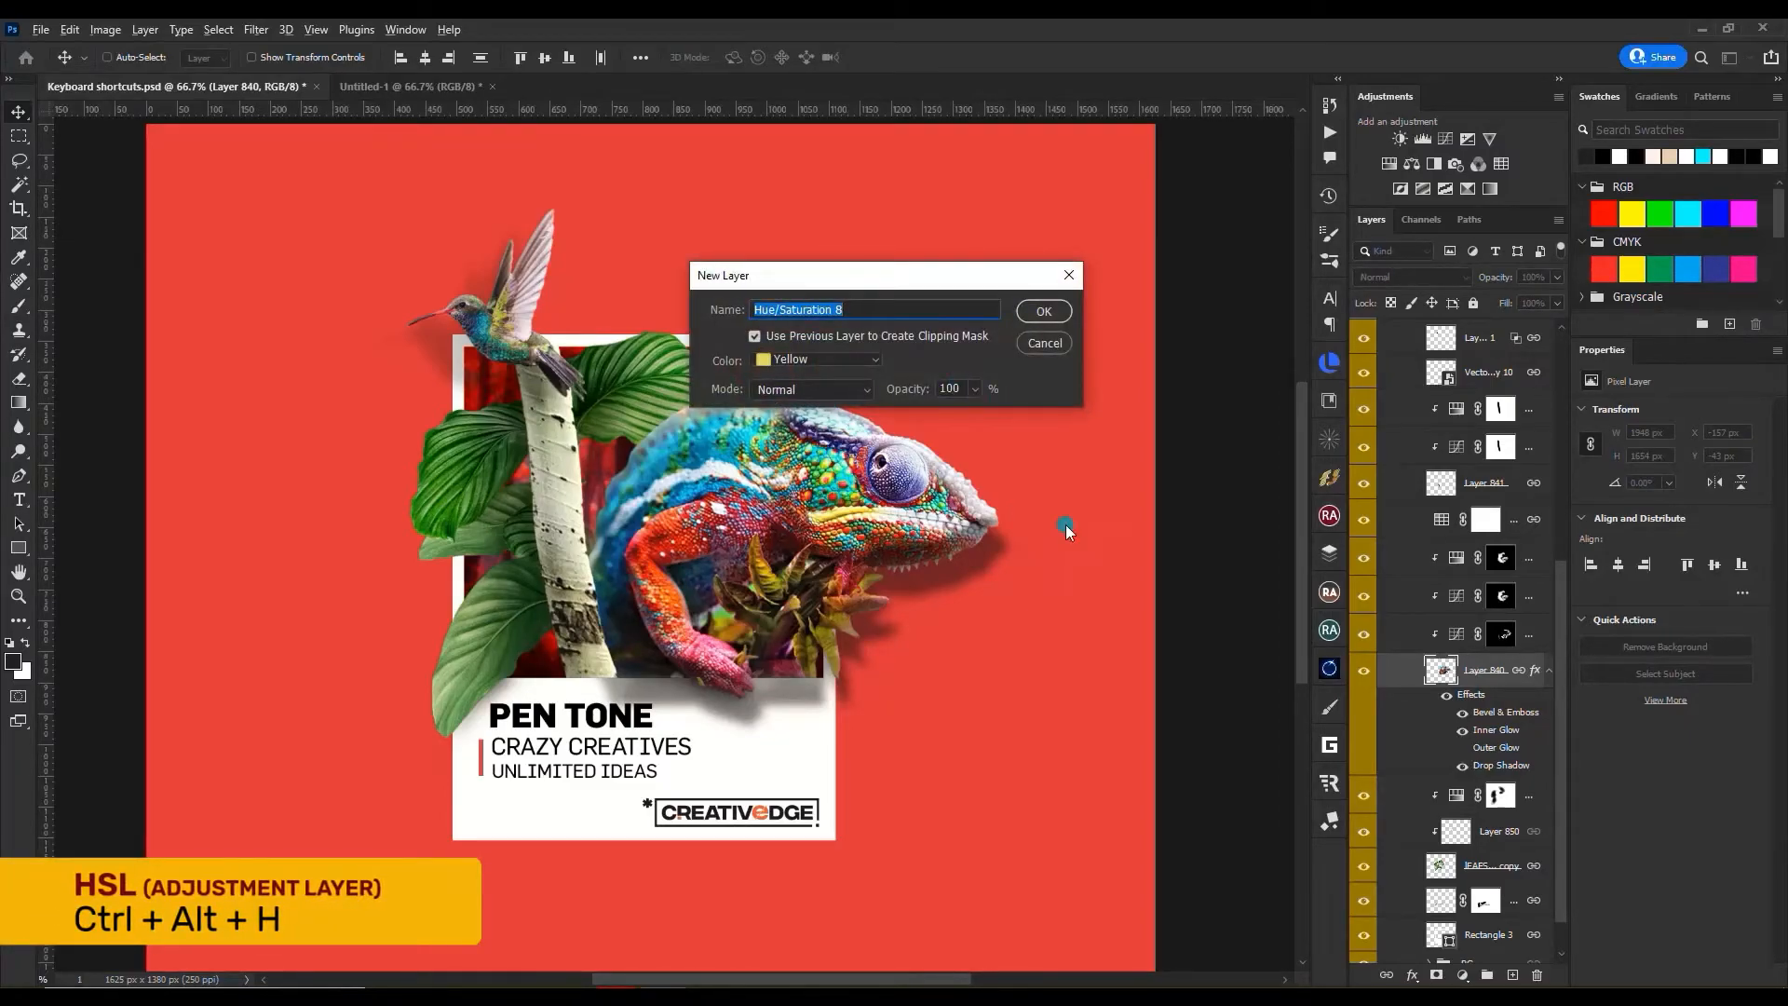
{"action": "left_click", "coordinate": [1053, 314]}
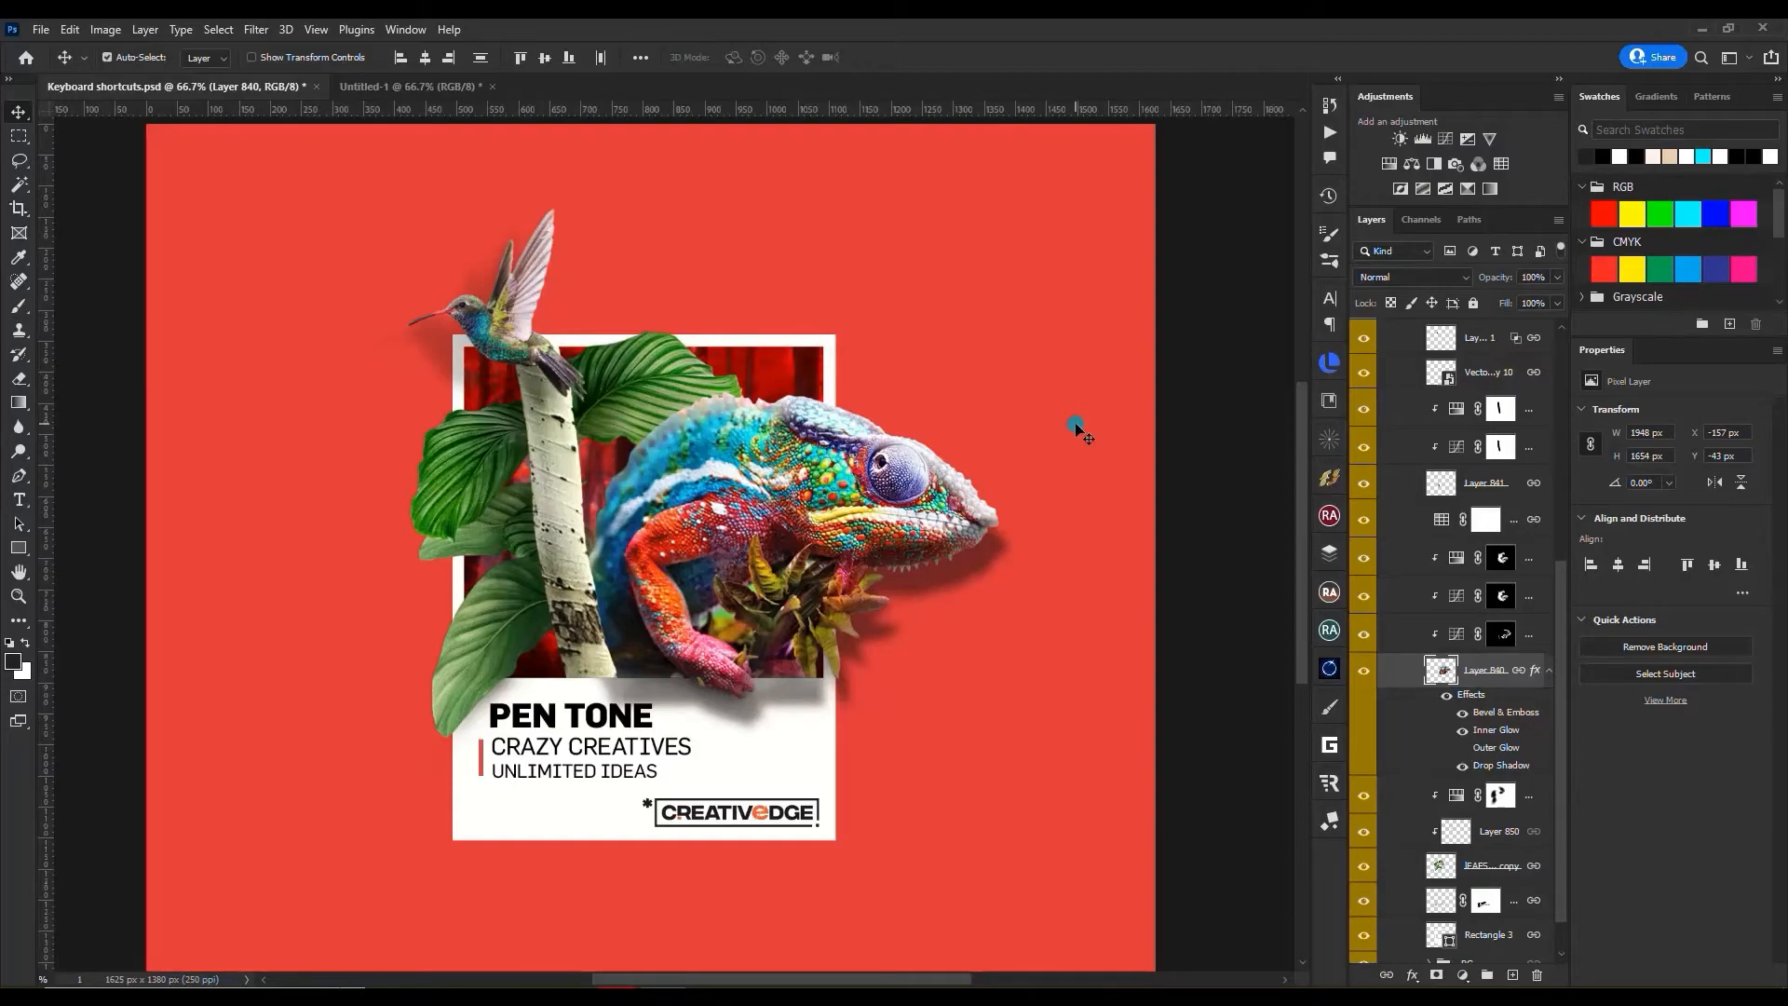
- Add a Color Balance adjustment layer clipped to Layer 840, and undo its creation
{"action": "key", "text": "ctrl+alt+b"}
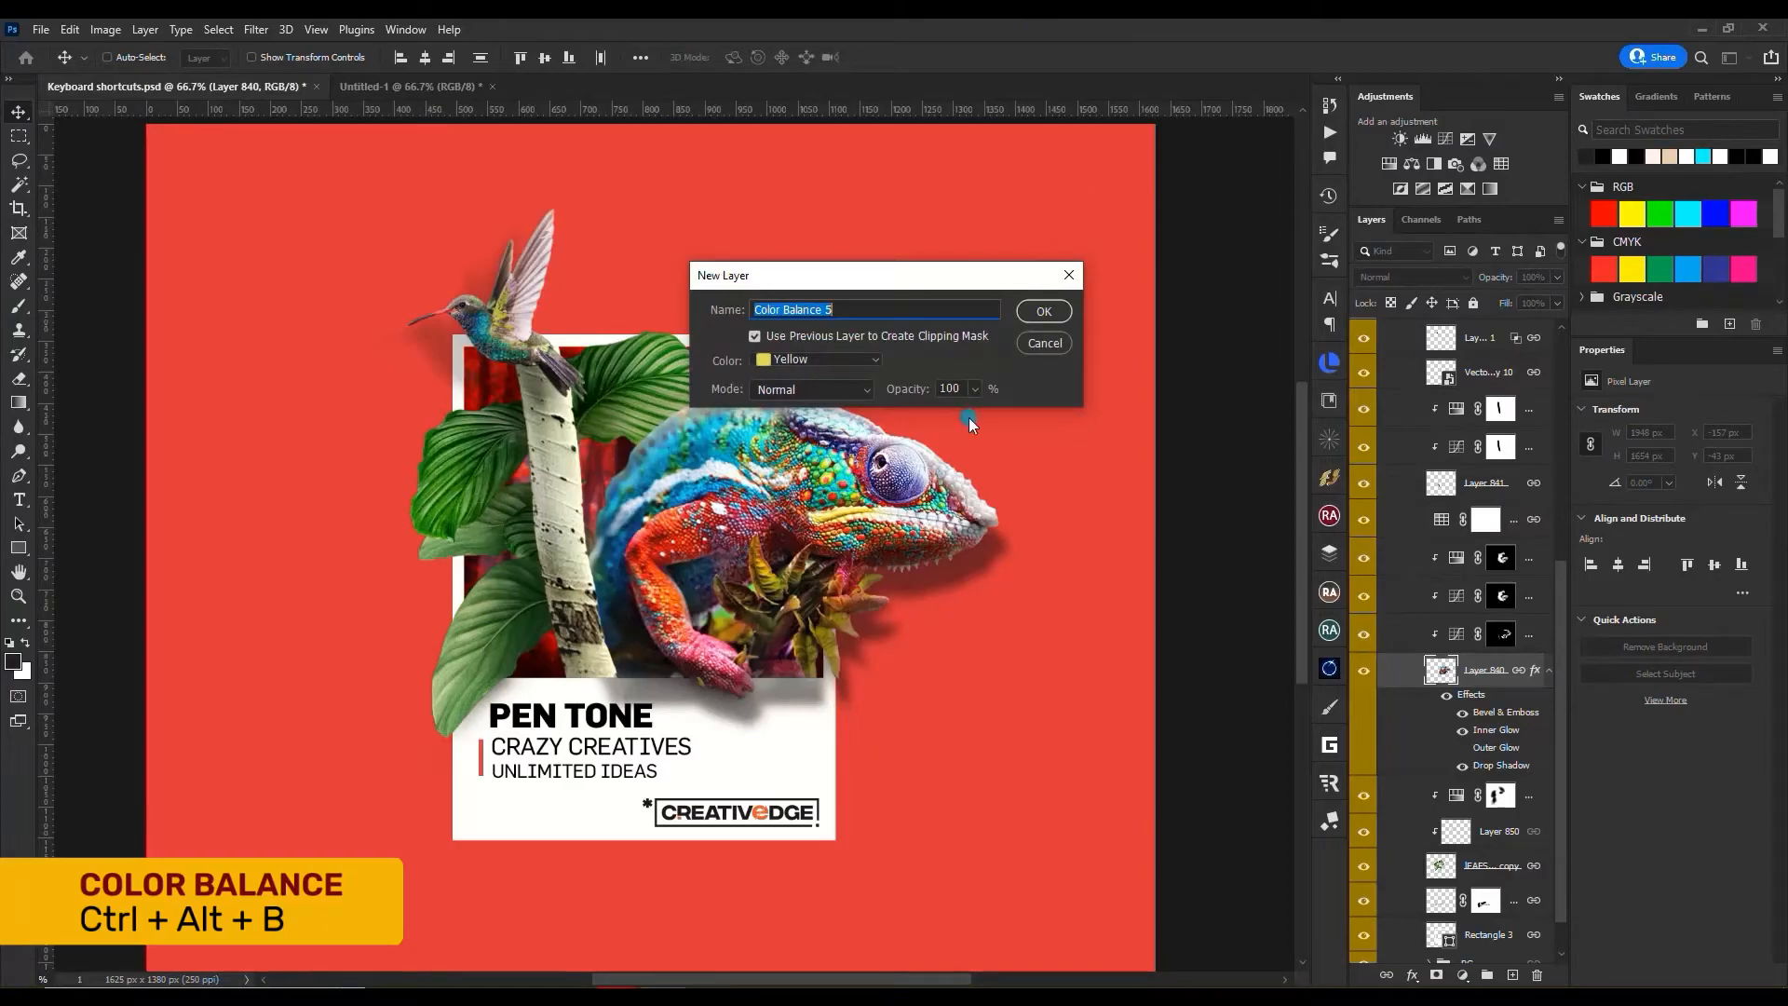
{"action": "left_click", "coordinate": [1029, 320]}
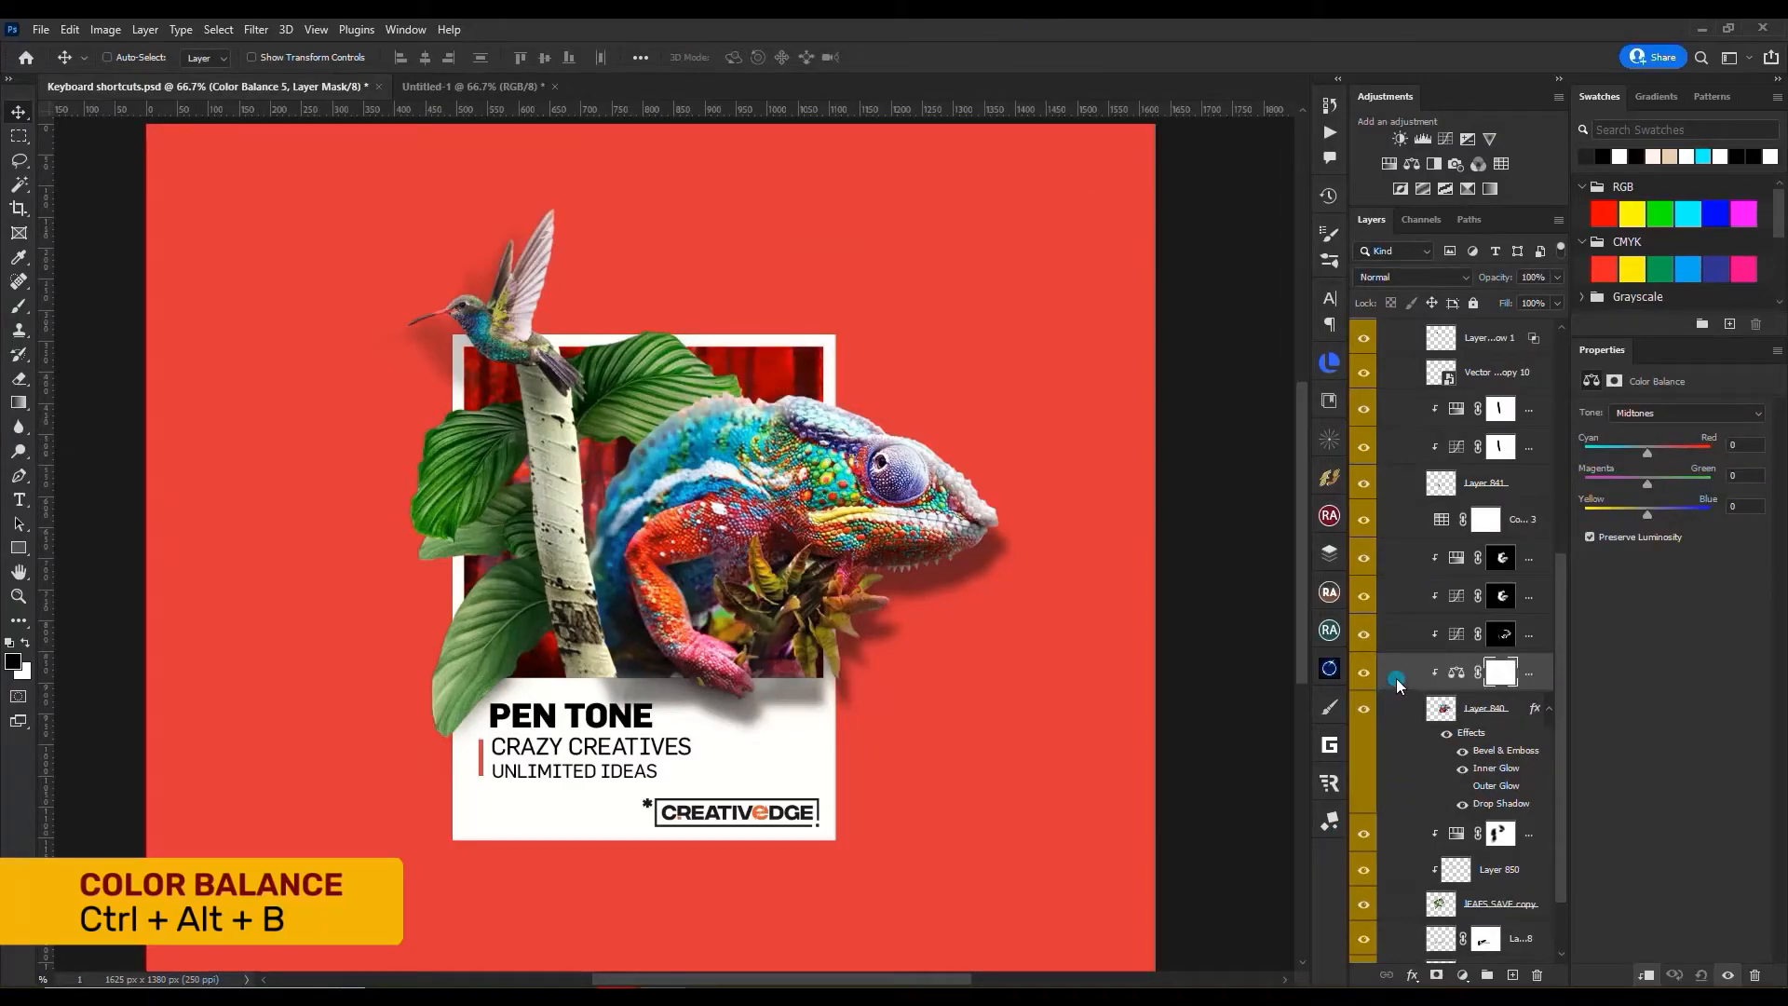
{"action": "key", "text": "ctrl+z"}
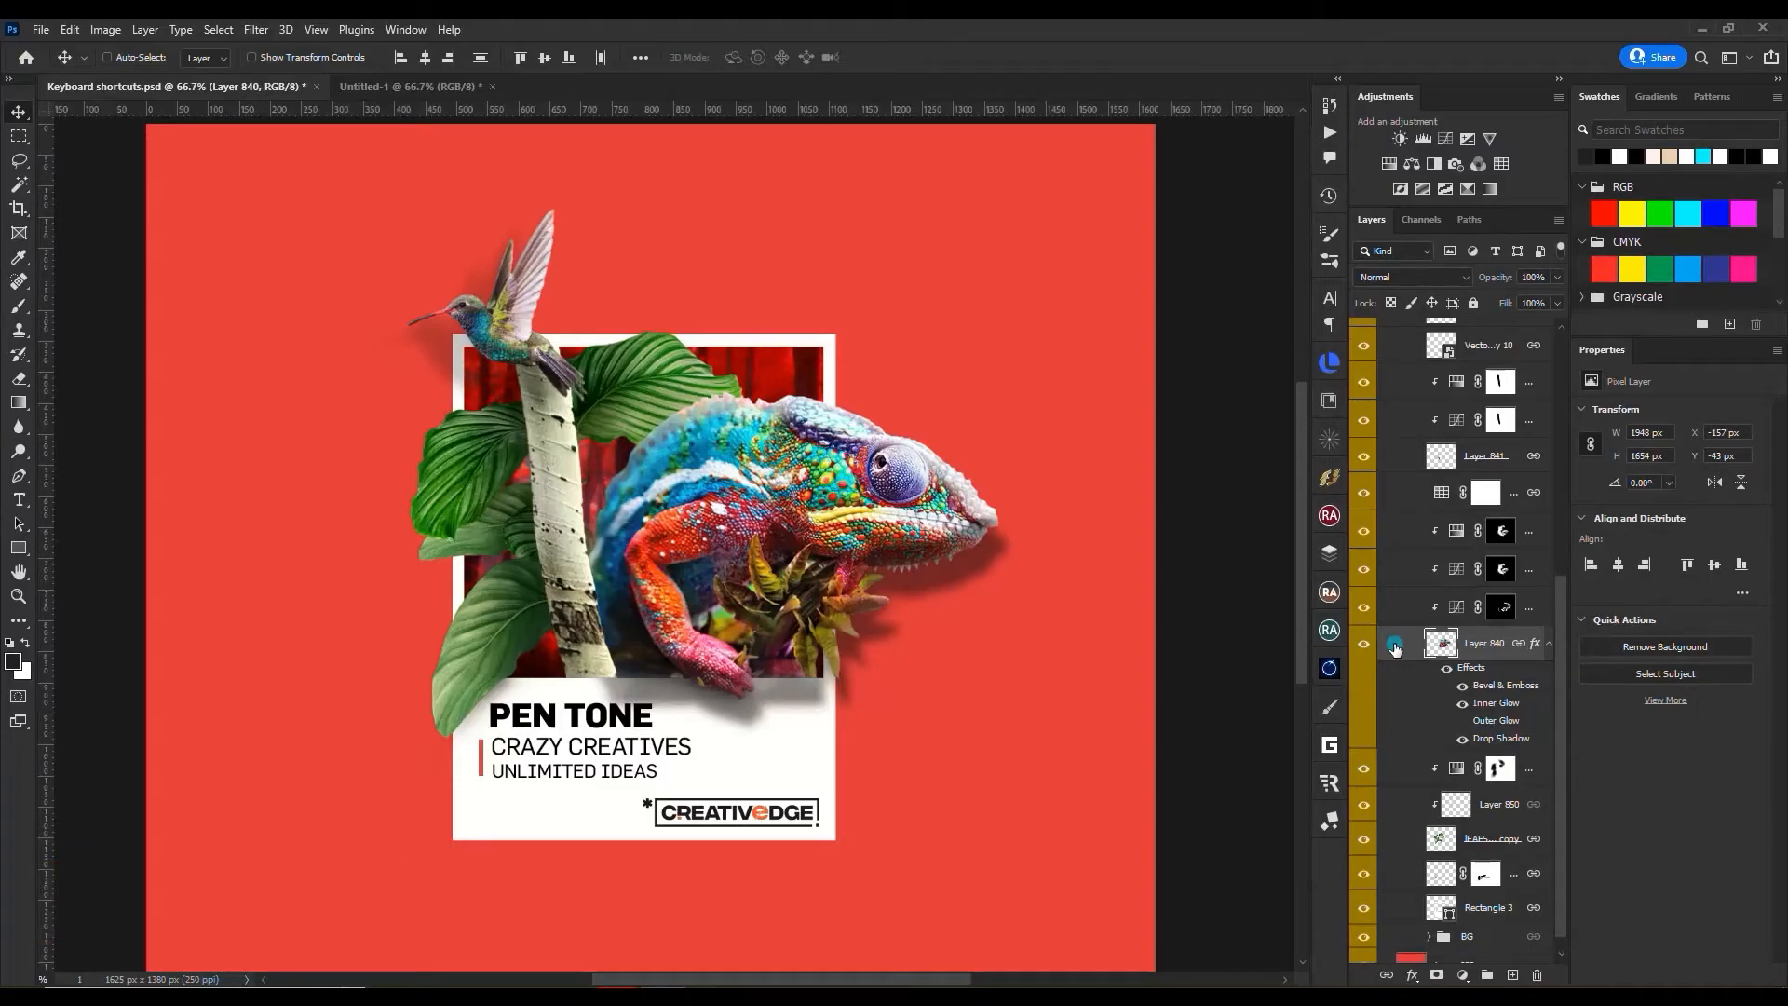
{"action": "scroll", "coordinate": [1397, 615], "scroll_direction": "up", "scroll_amount": 6}
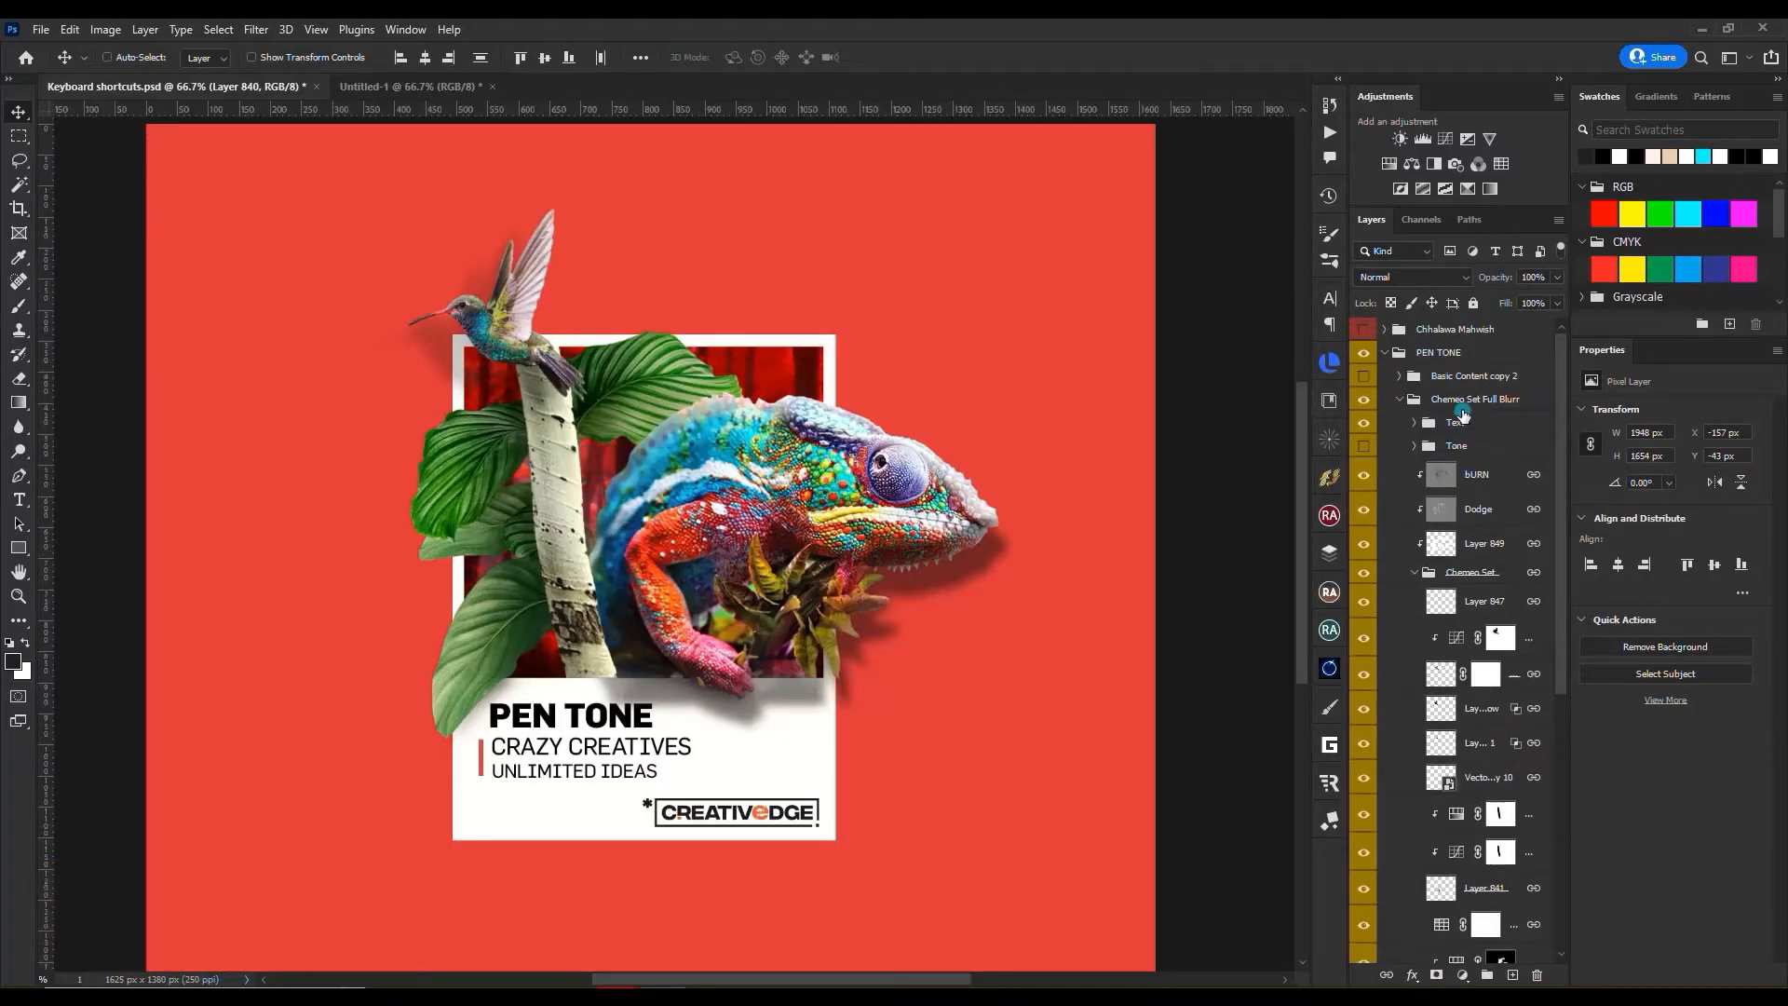
- Add a Color Lookup adjustment layer directly above the Tone group in the Chemeo Set Full Blurr group
{"action": "left_click", "coordinate": [1493, 448]}
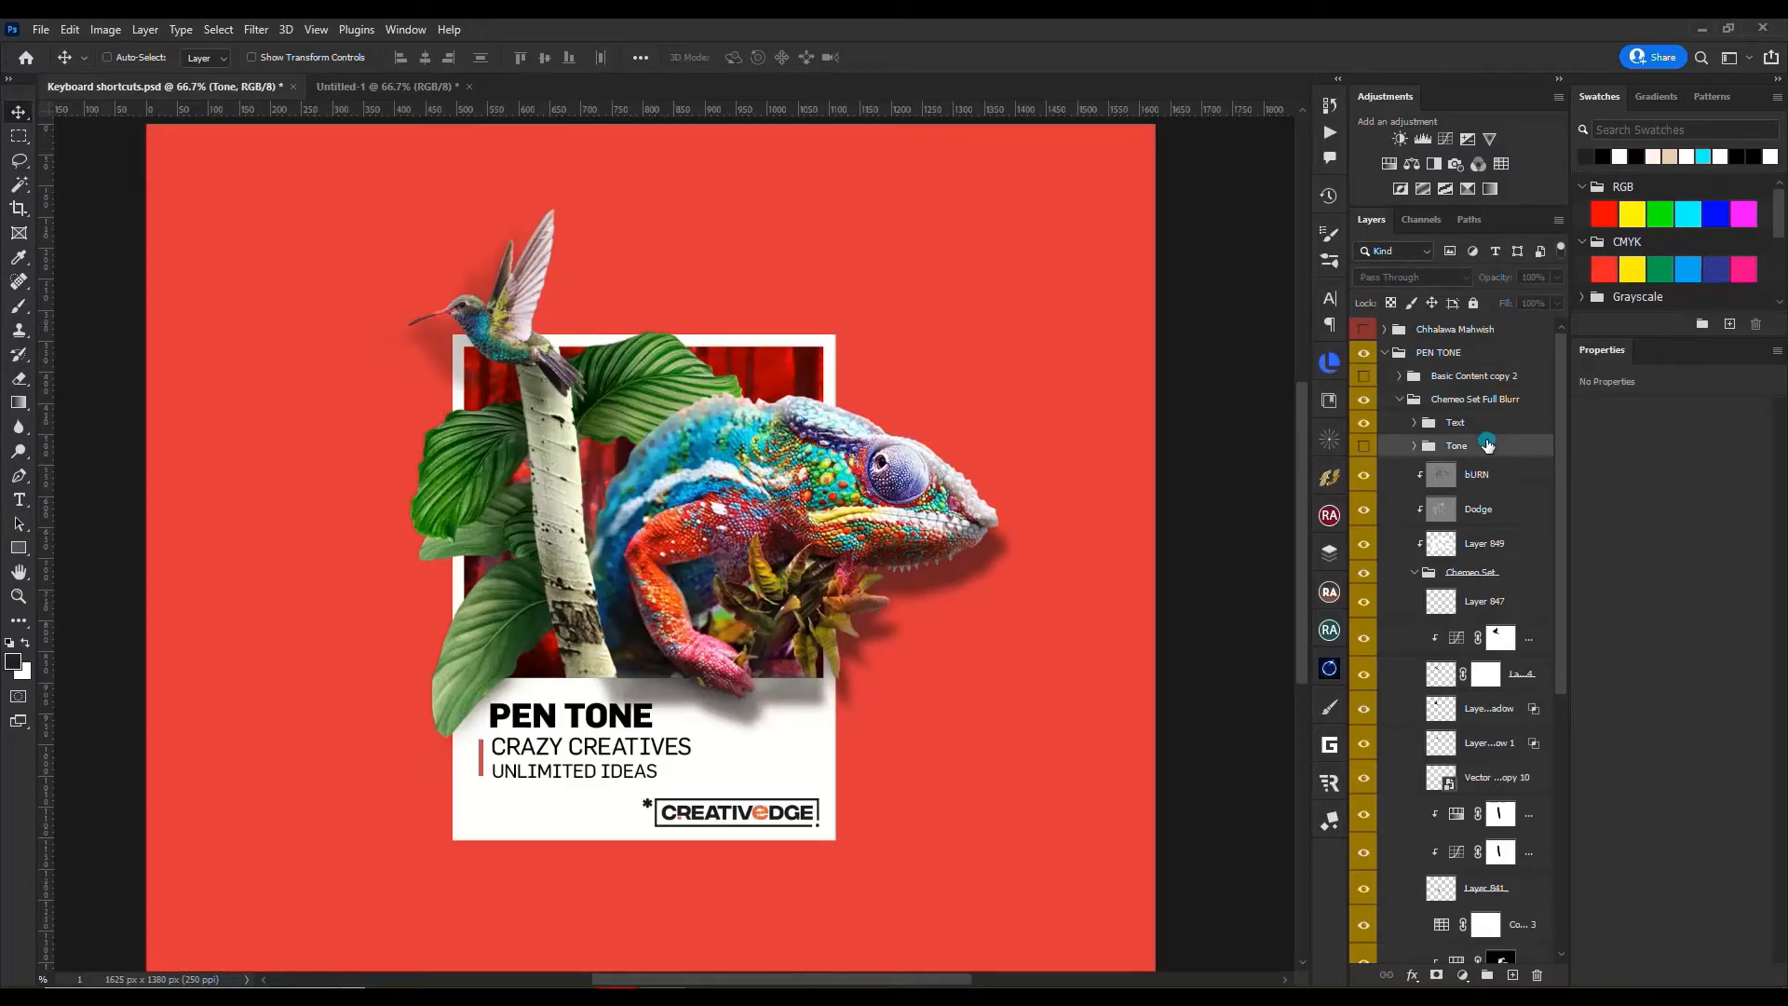
{"action": "key", "text": "ctrl"}
{"action": "key", "text": "ctrl+alt+p"}
{"action": "key", "text": "Return"}
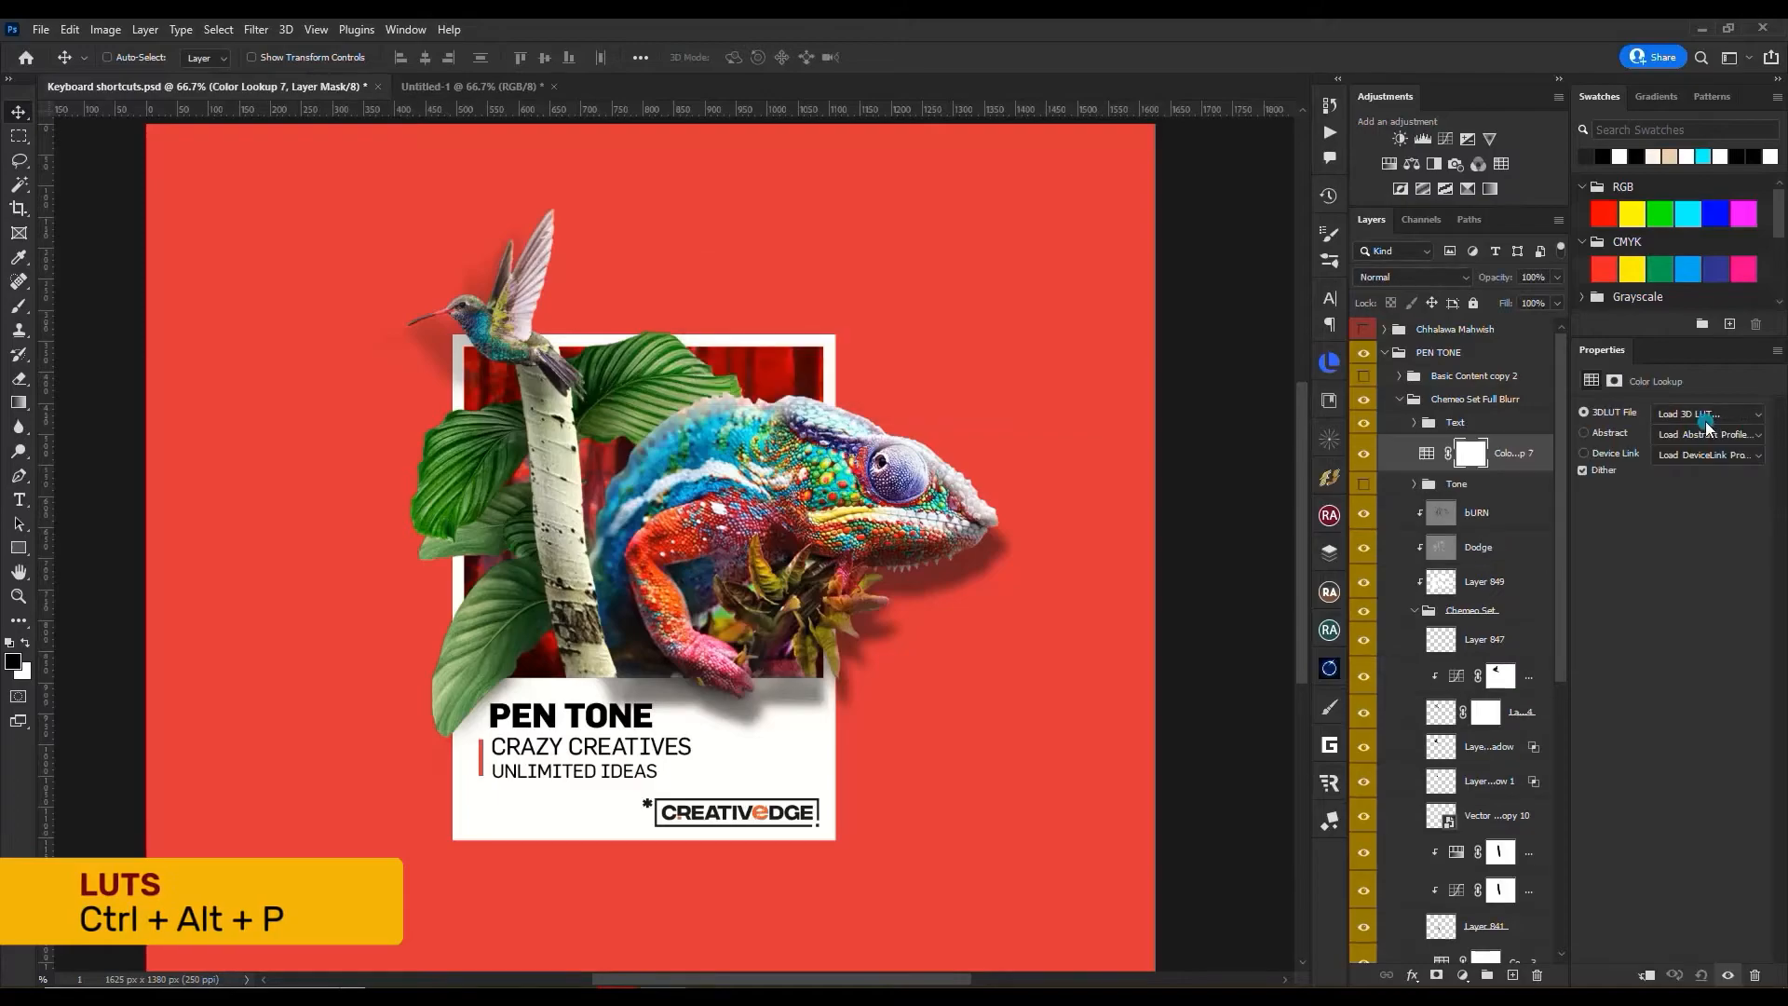
- Browse the 3D LUT files available for the new Color Lookup layer, and leave the list without choosing one
{"action": "left_click", "coordinate": [1709, 419]}
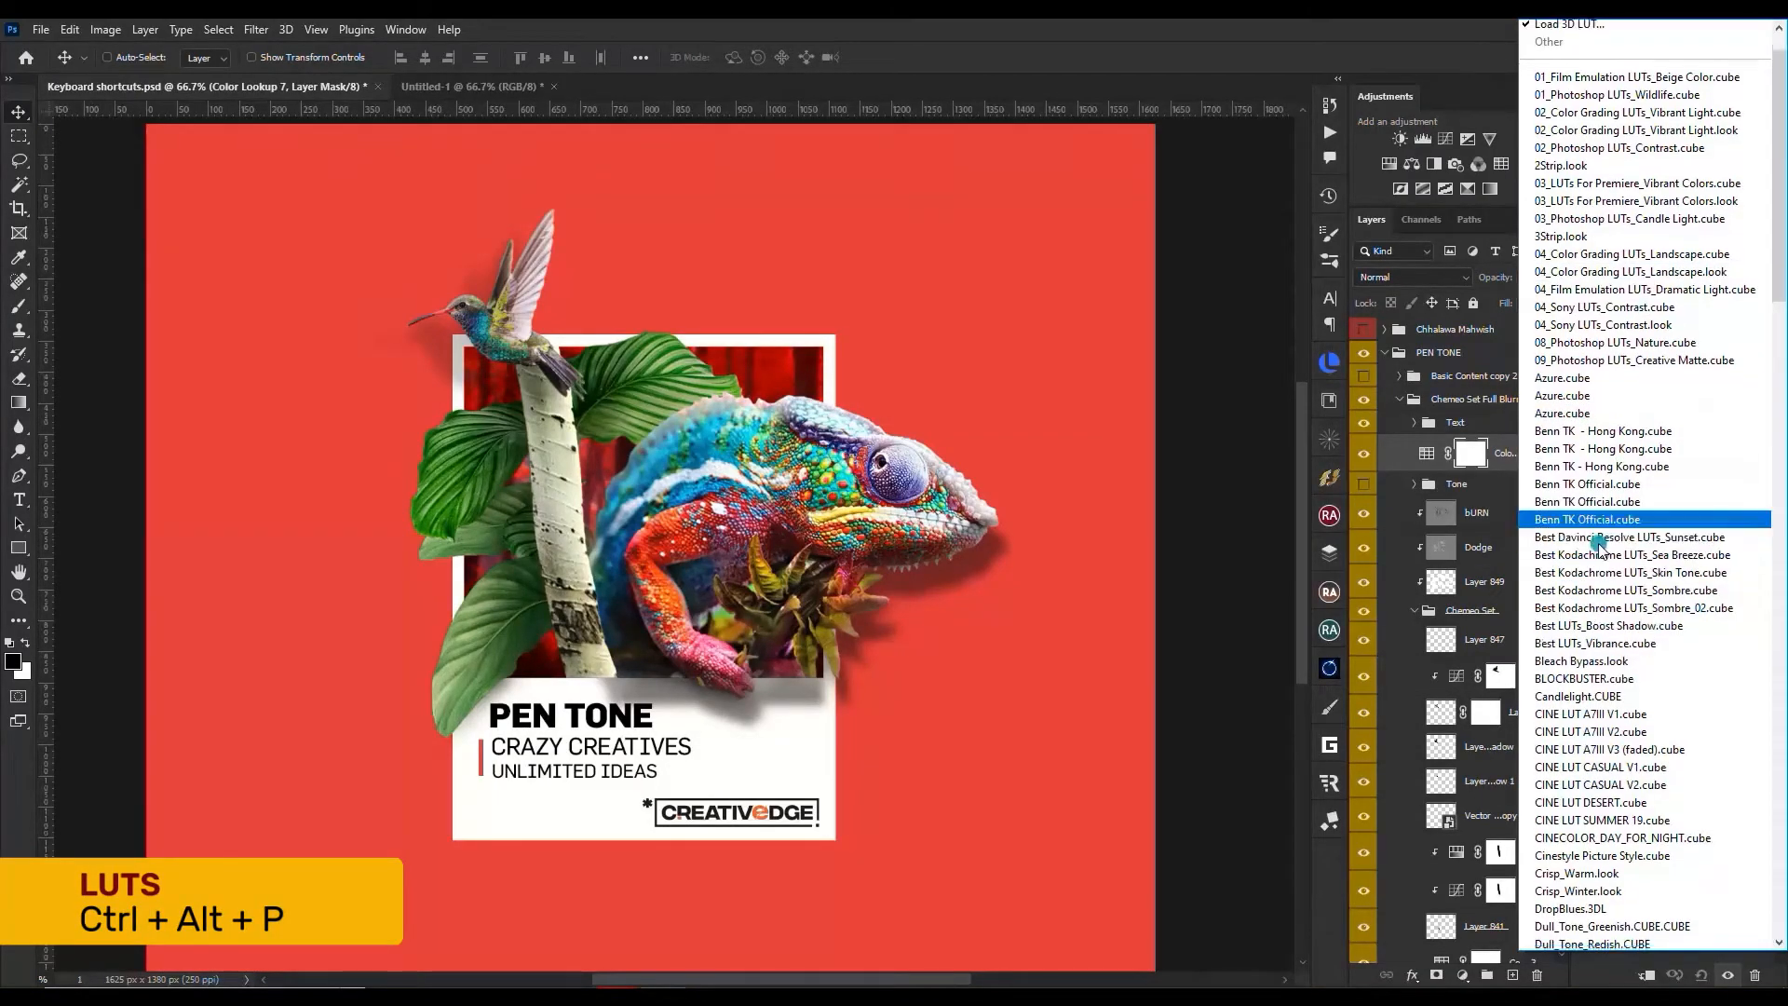
{"action": "scroll", "coordinate": [1599, 545], "scroll_direction": "down", "scroll_amount": 3}
{"action": "scroll", "coordinate": [1614, 483], "scroll_direction": "up", "scroll_amount": 3}
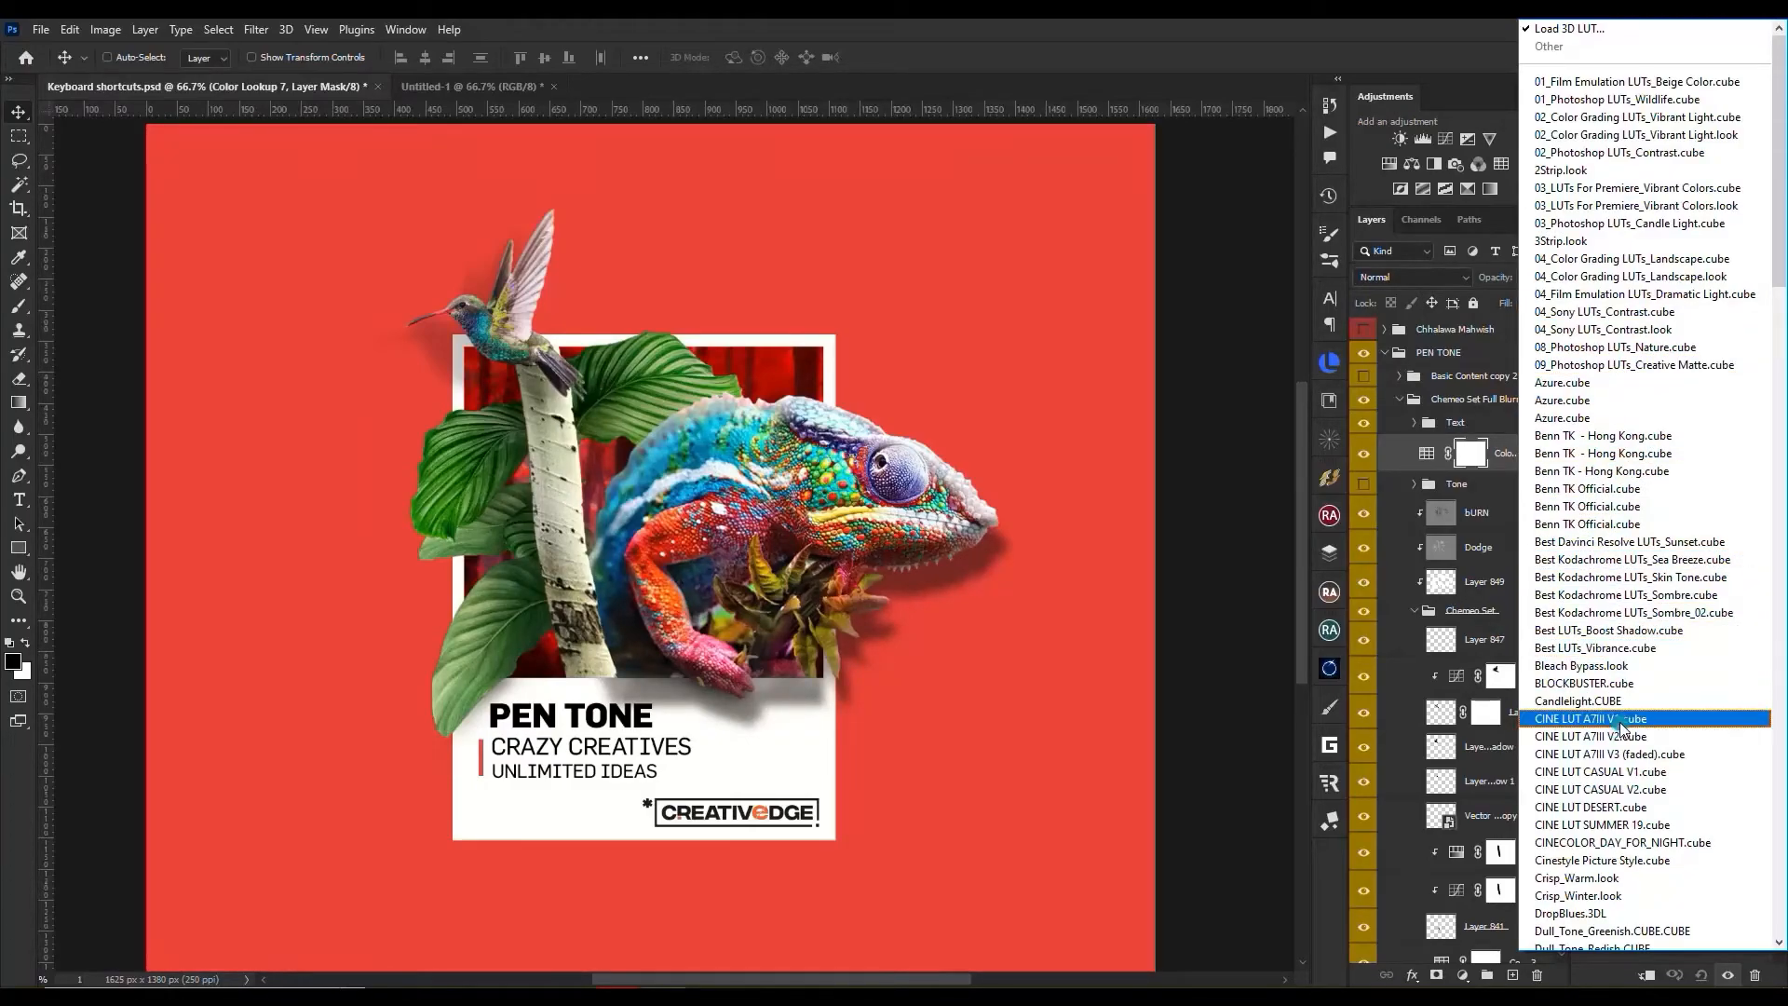
{"action": "left_click", "coordinate": [1208, 584]}
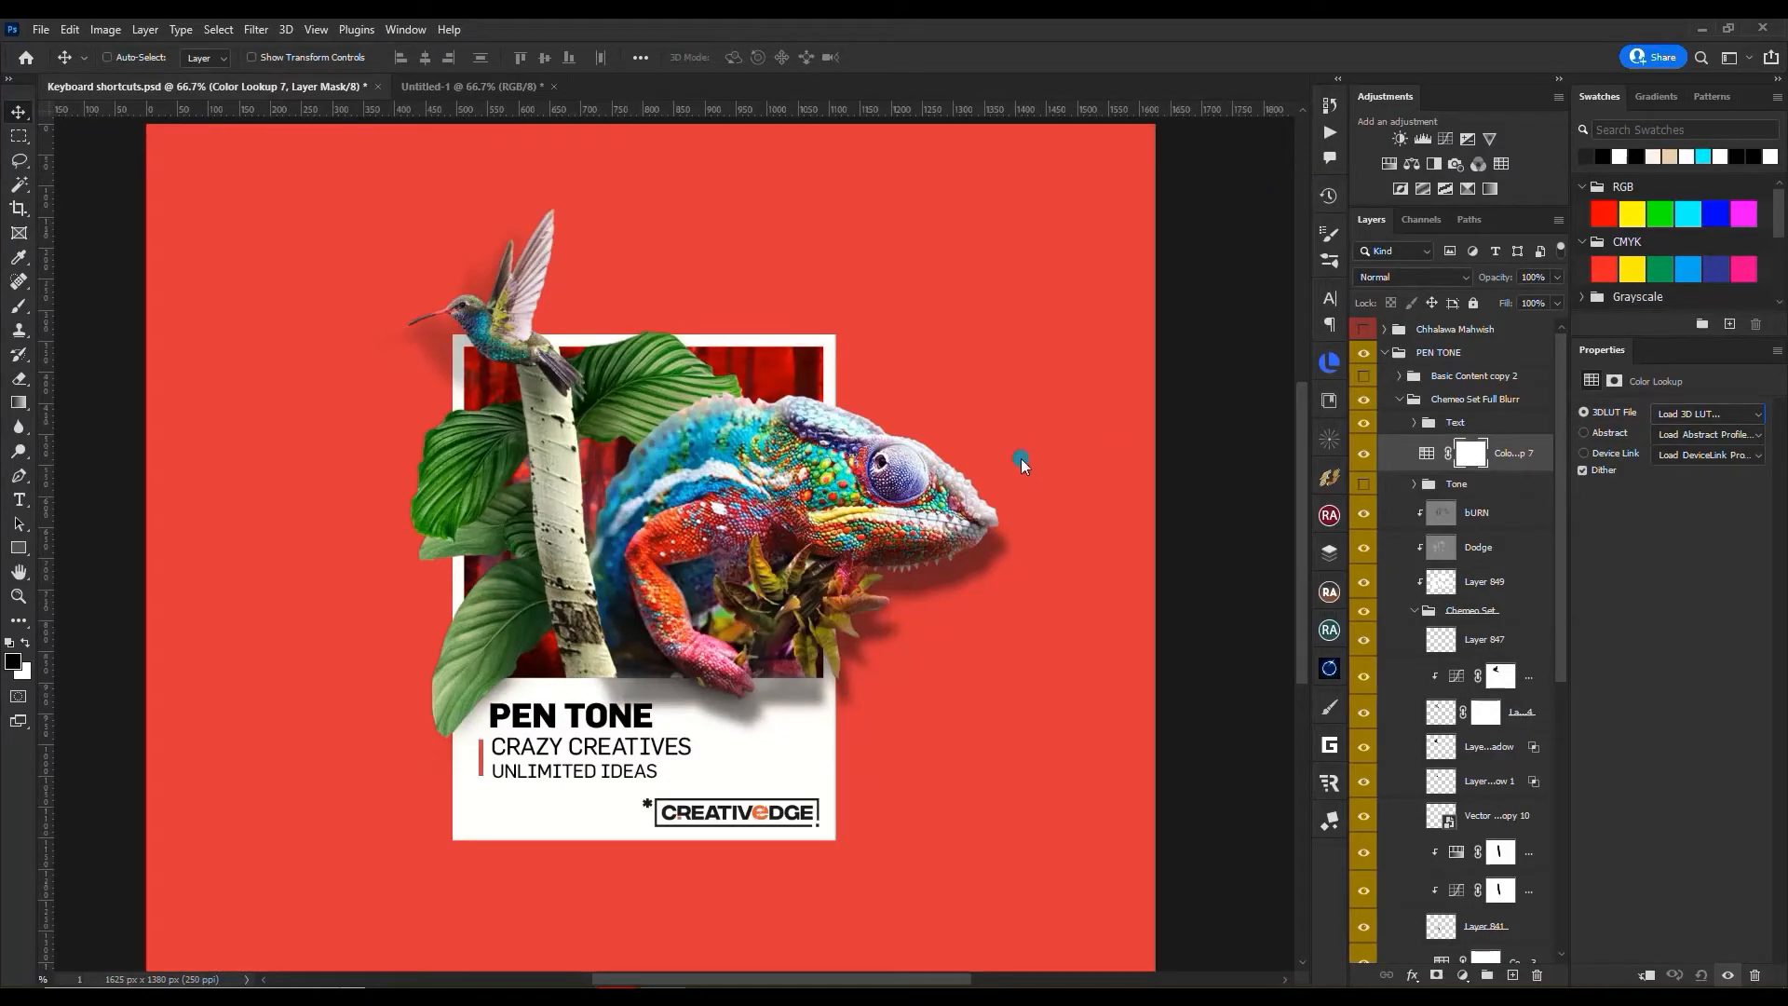
- Select Layer 840 directly from the chameleon on the canvas, and bring up the Workspace options
{"action": "left_click", "coordinate": [862, 498], "text": "ctrl"}
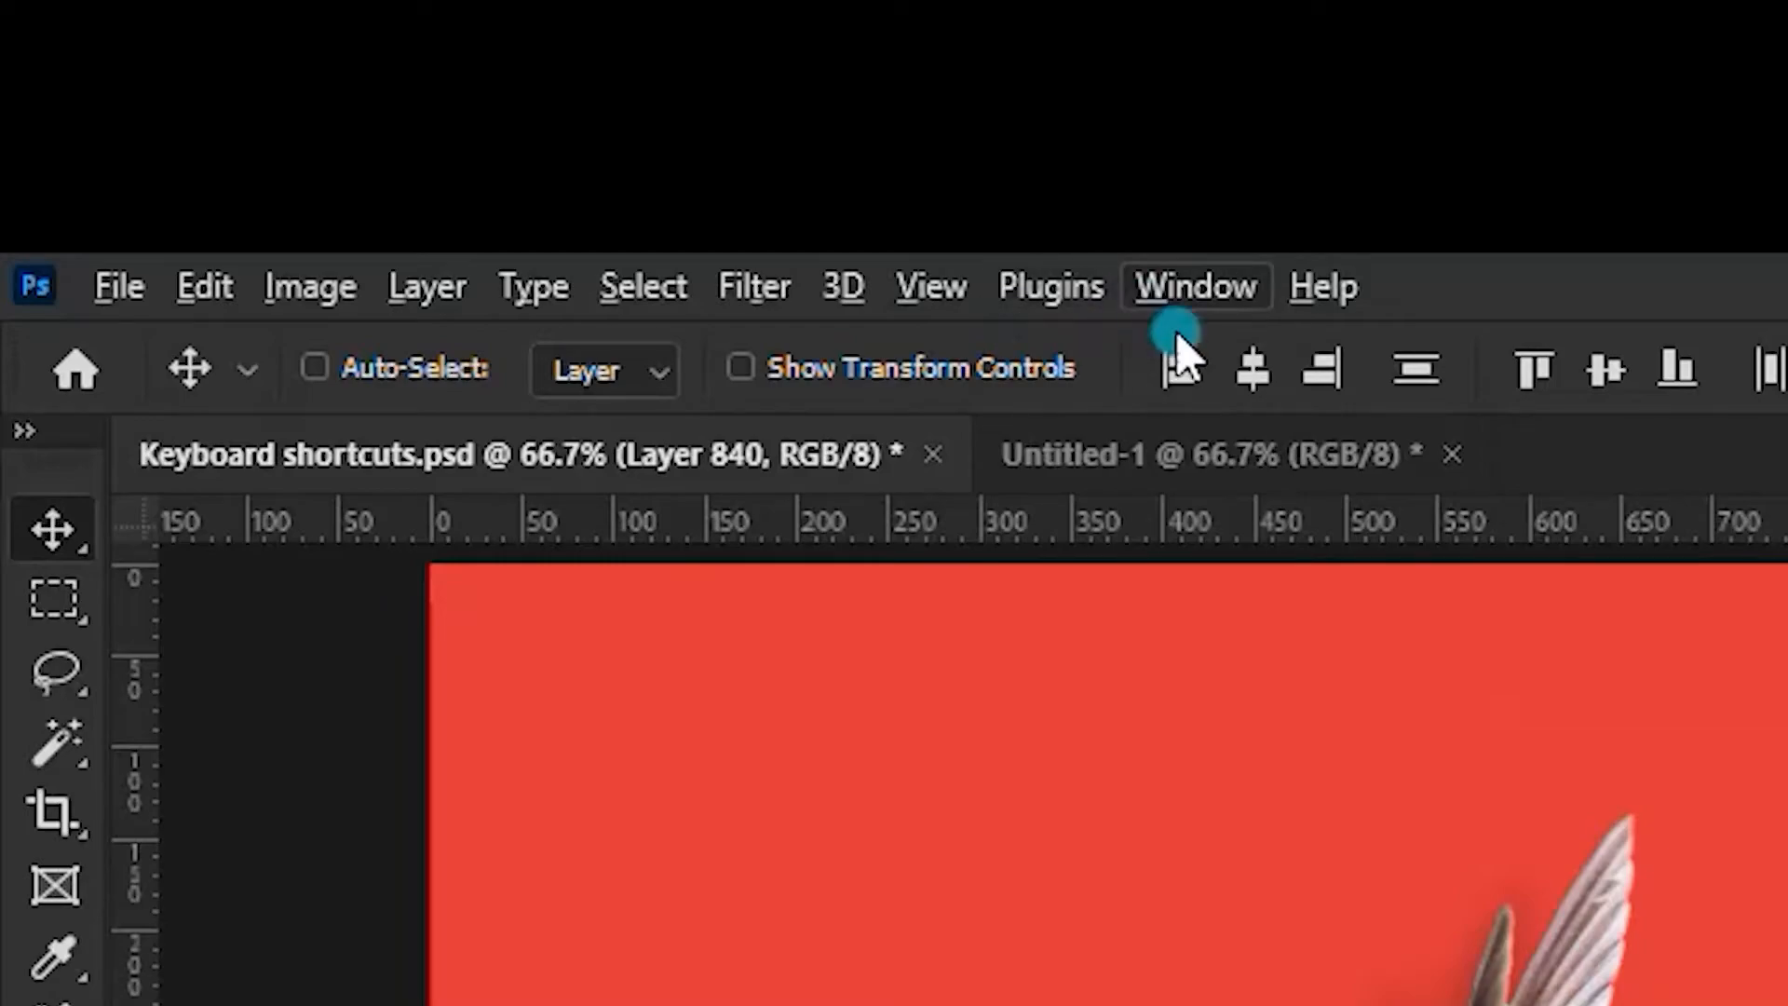
{"action": "left_click", "coordinate": [1196, 286]}
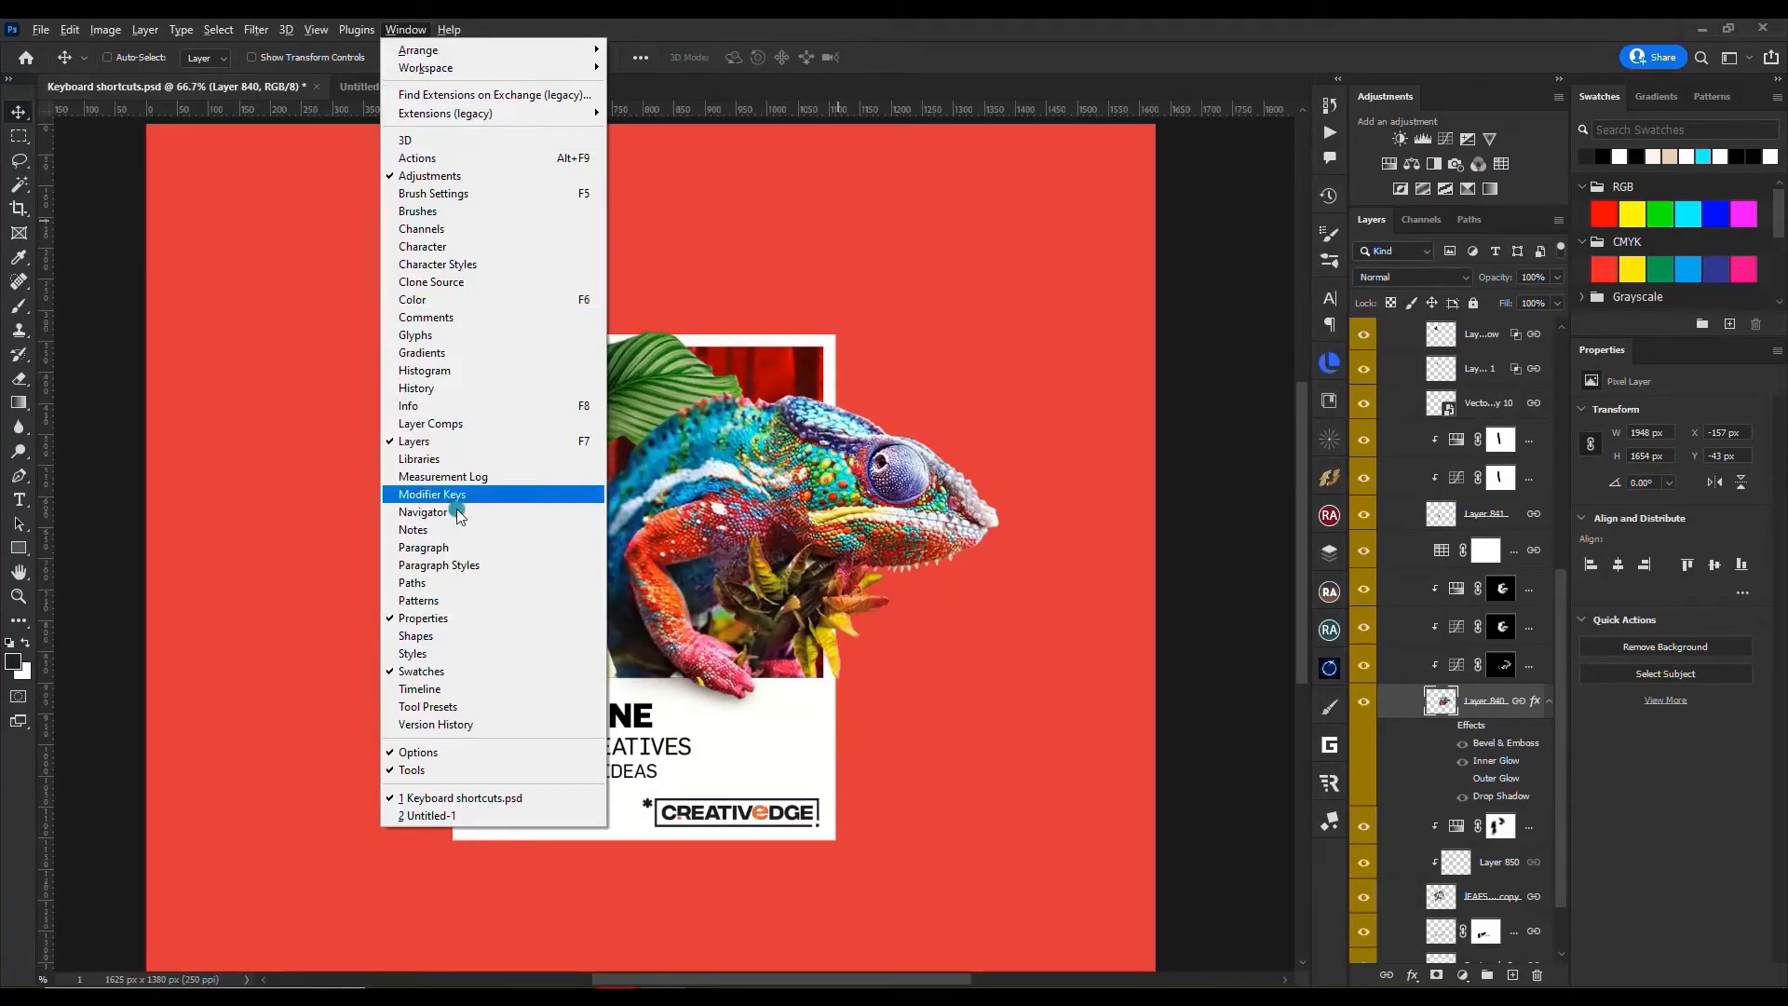
{"action": "left_click", "coordinate": [941, 392]}
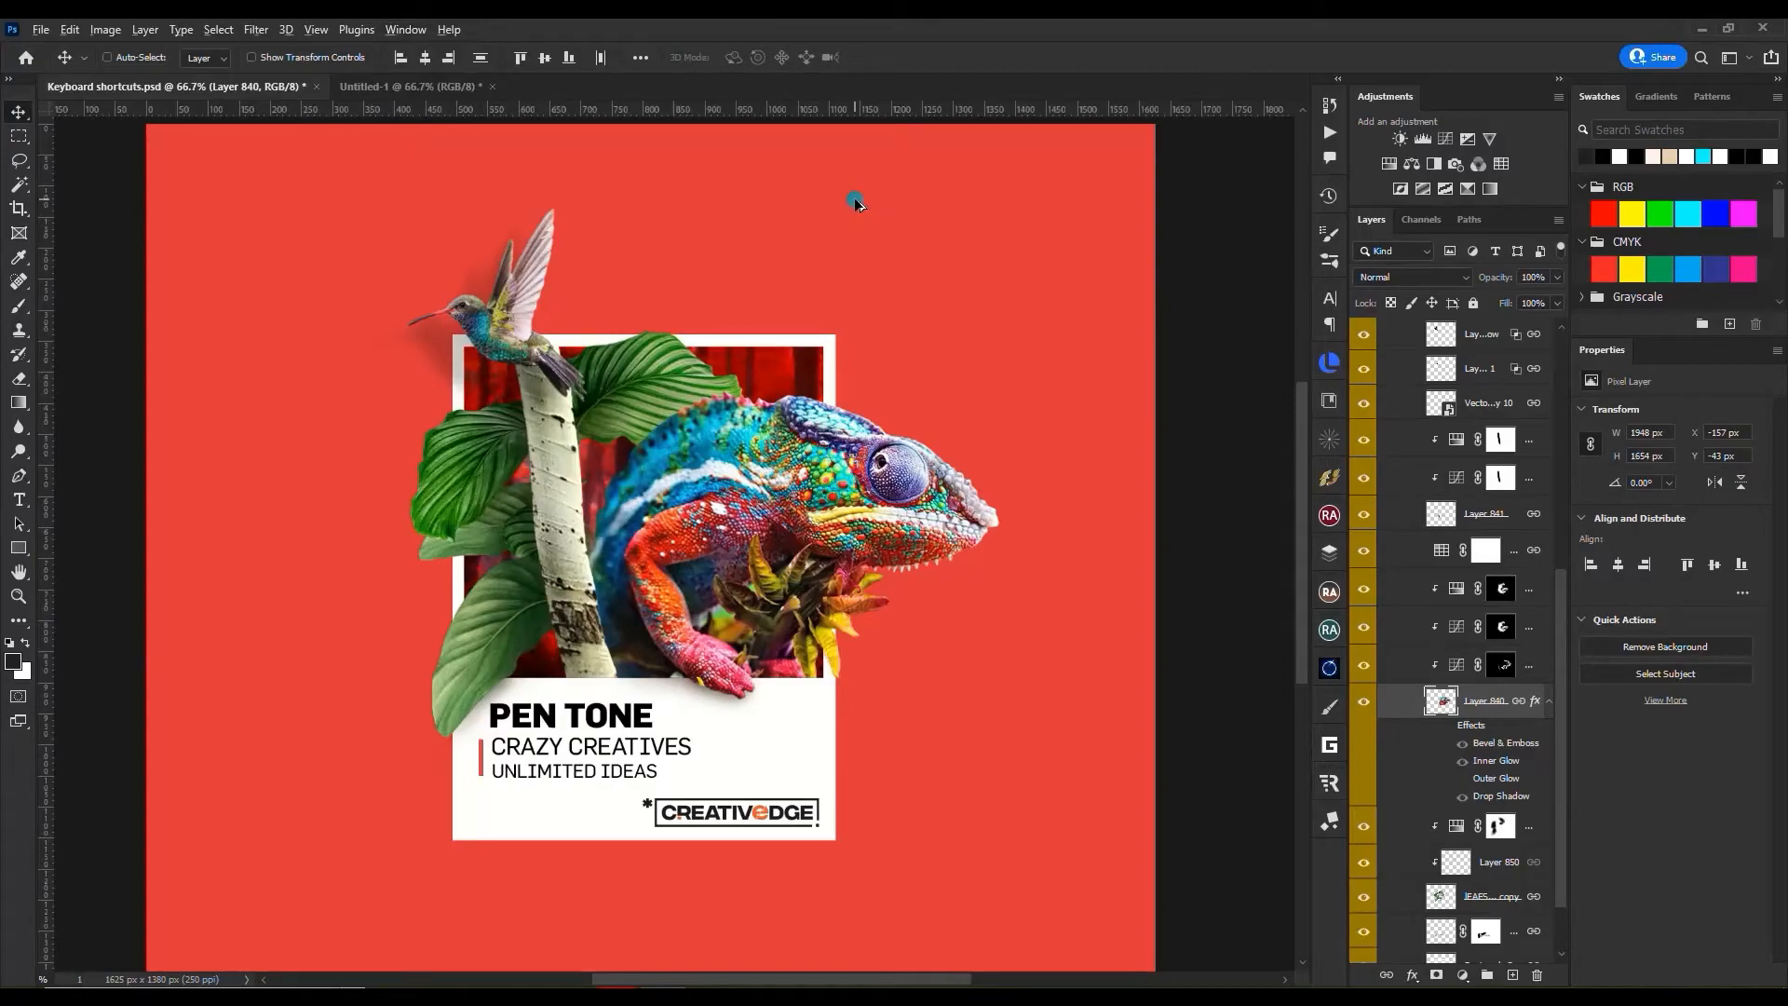
{"action": "key", "text": "alt+w"}
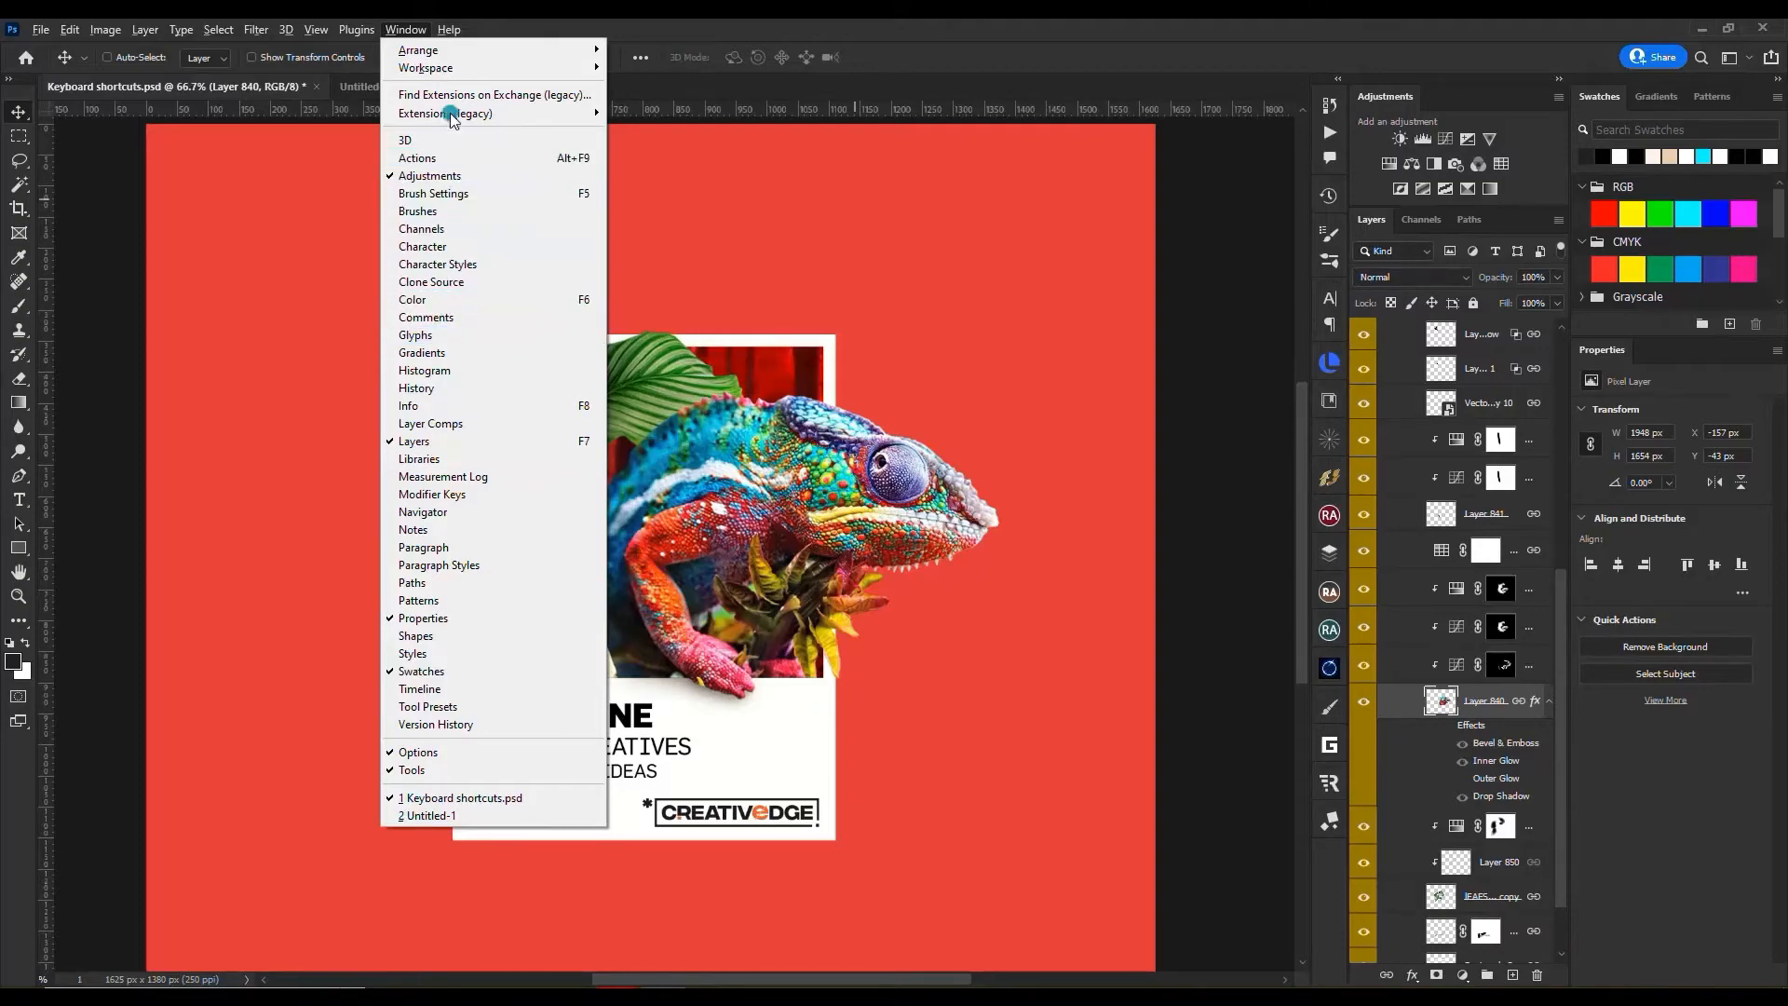
{"action": "mouse_move", "coordinate": [421, 71]}
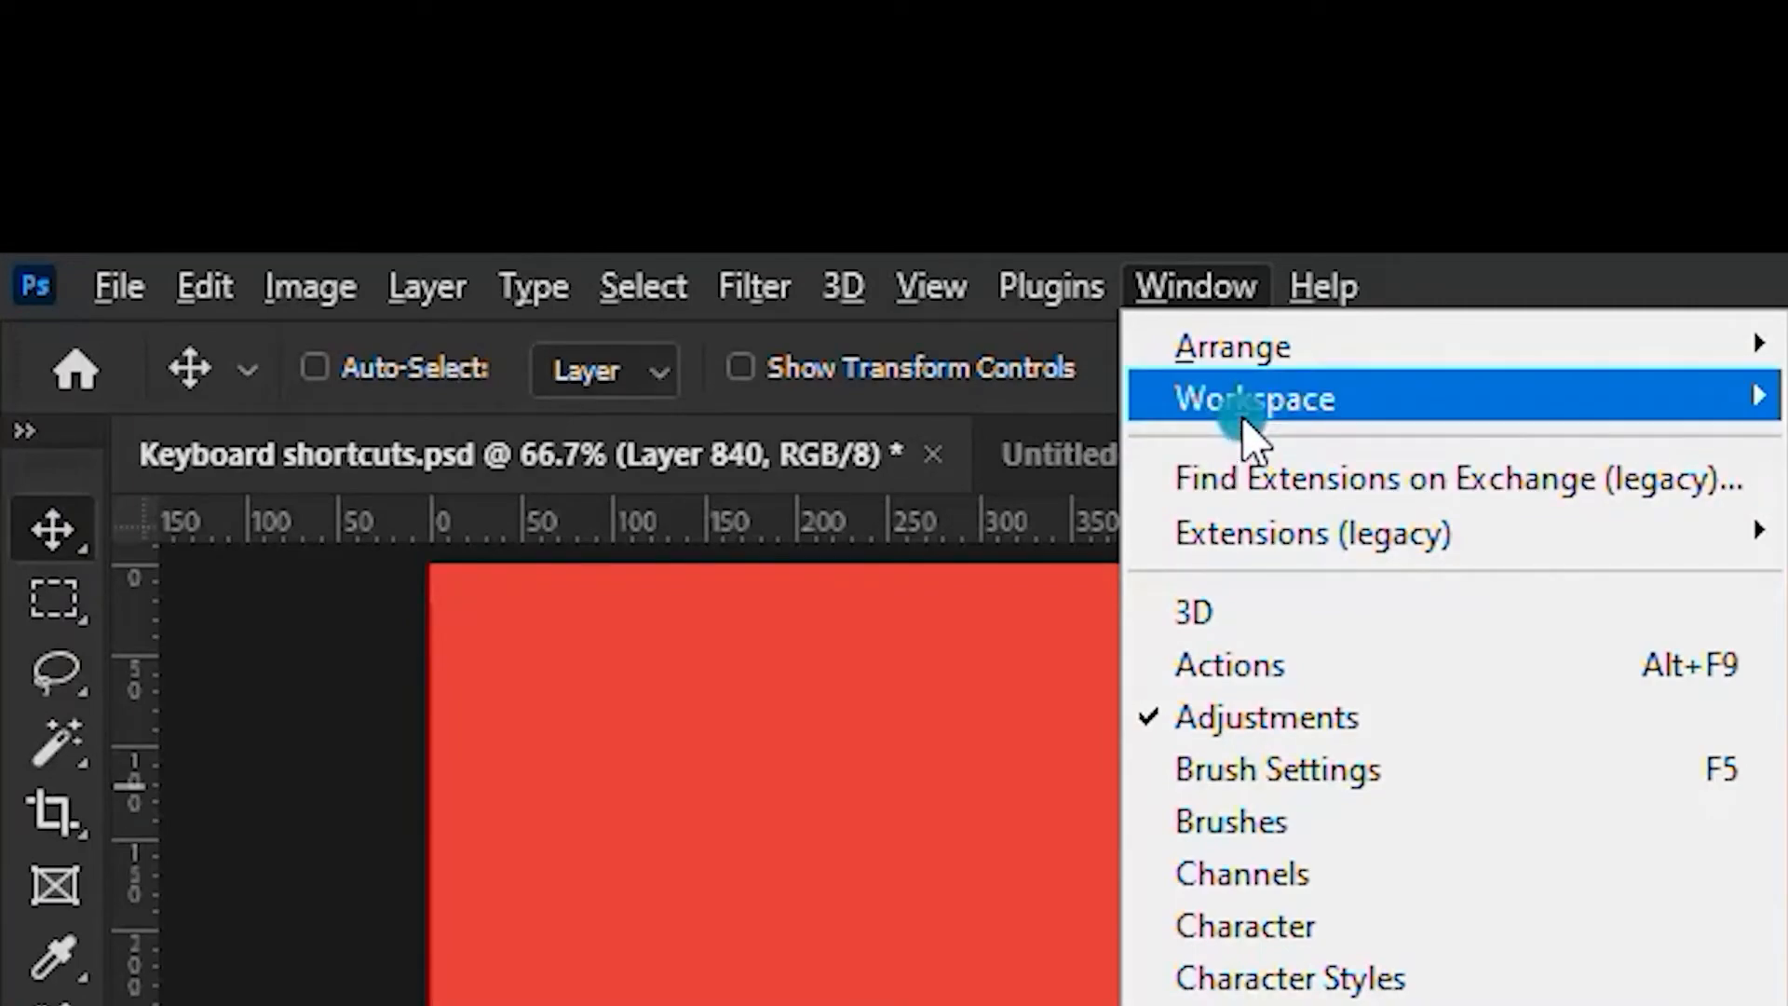
{"action": "mouse_move", "coordinate": [1242, 402]}
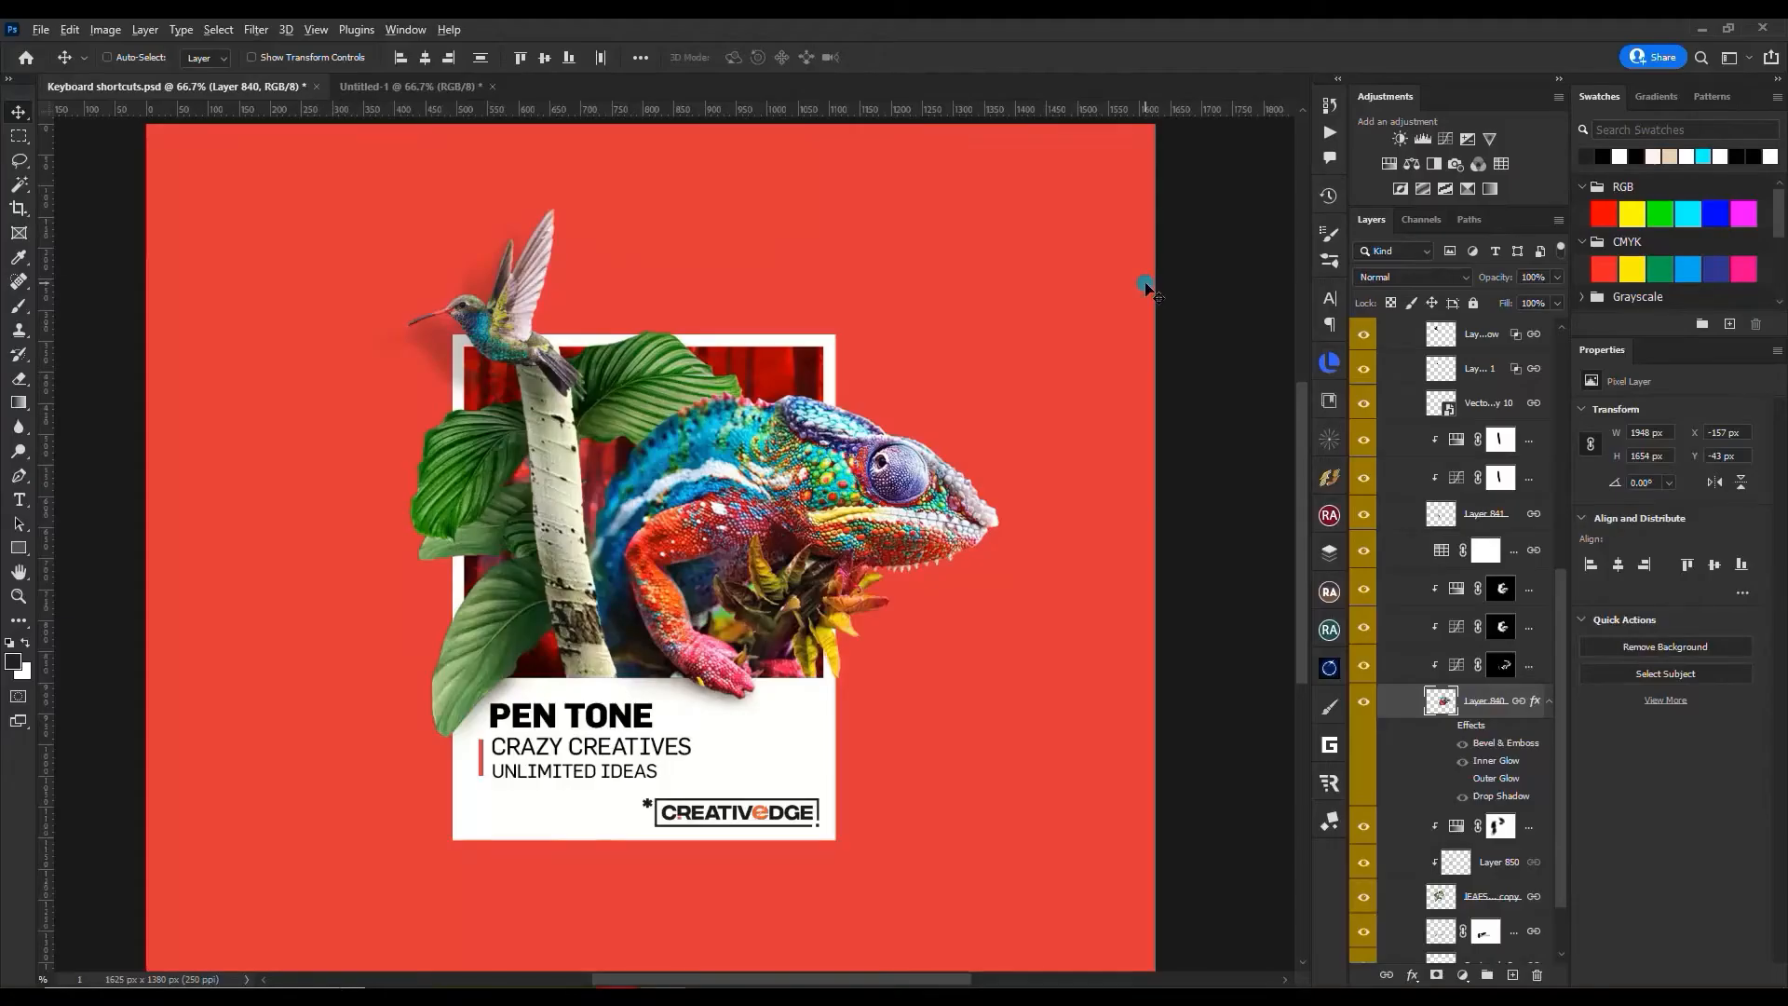
{"action": "key", "text": "alt+w"}
{"action": "key", "text": "k"}
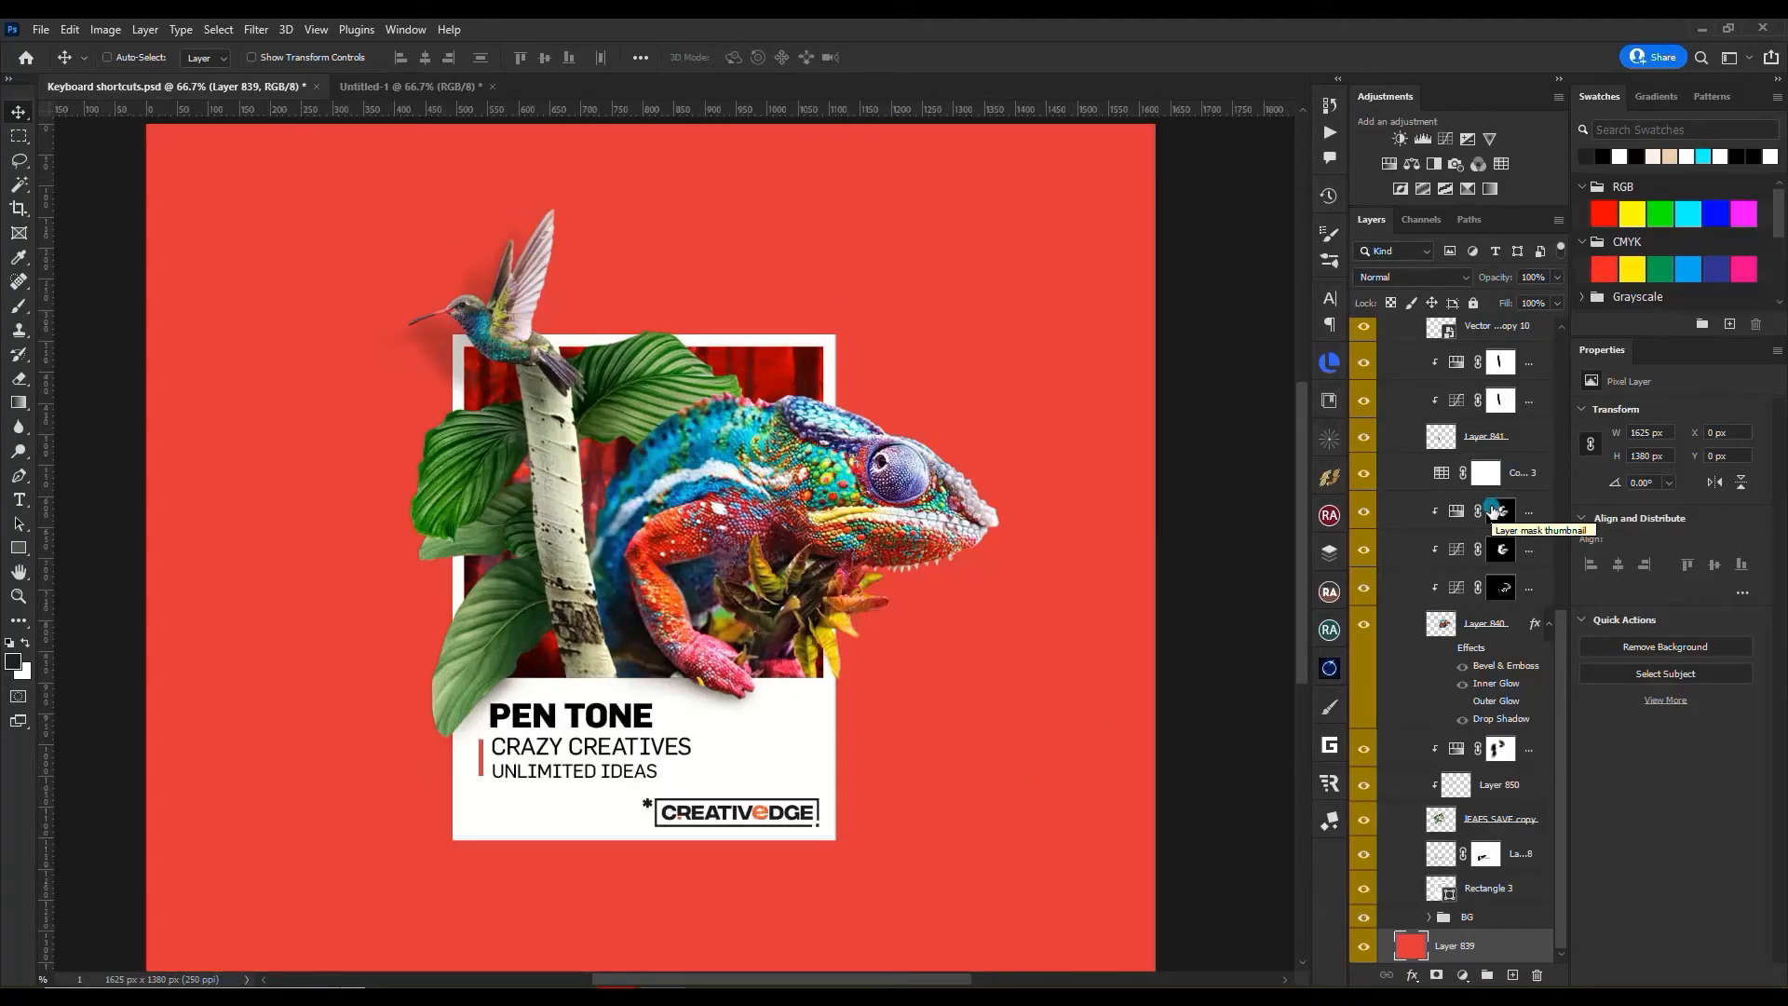
- Open the Image Size settings to examine the document's dimensions and resolution, and cancel them
{"action": "key", "text": "alt+i"}
{"action": "key", "text": "e"}
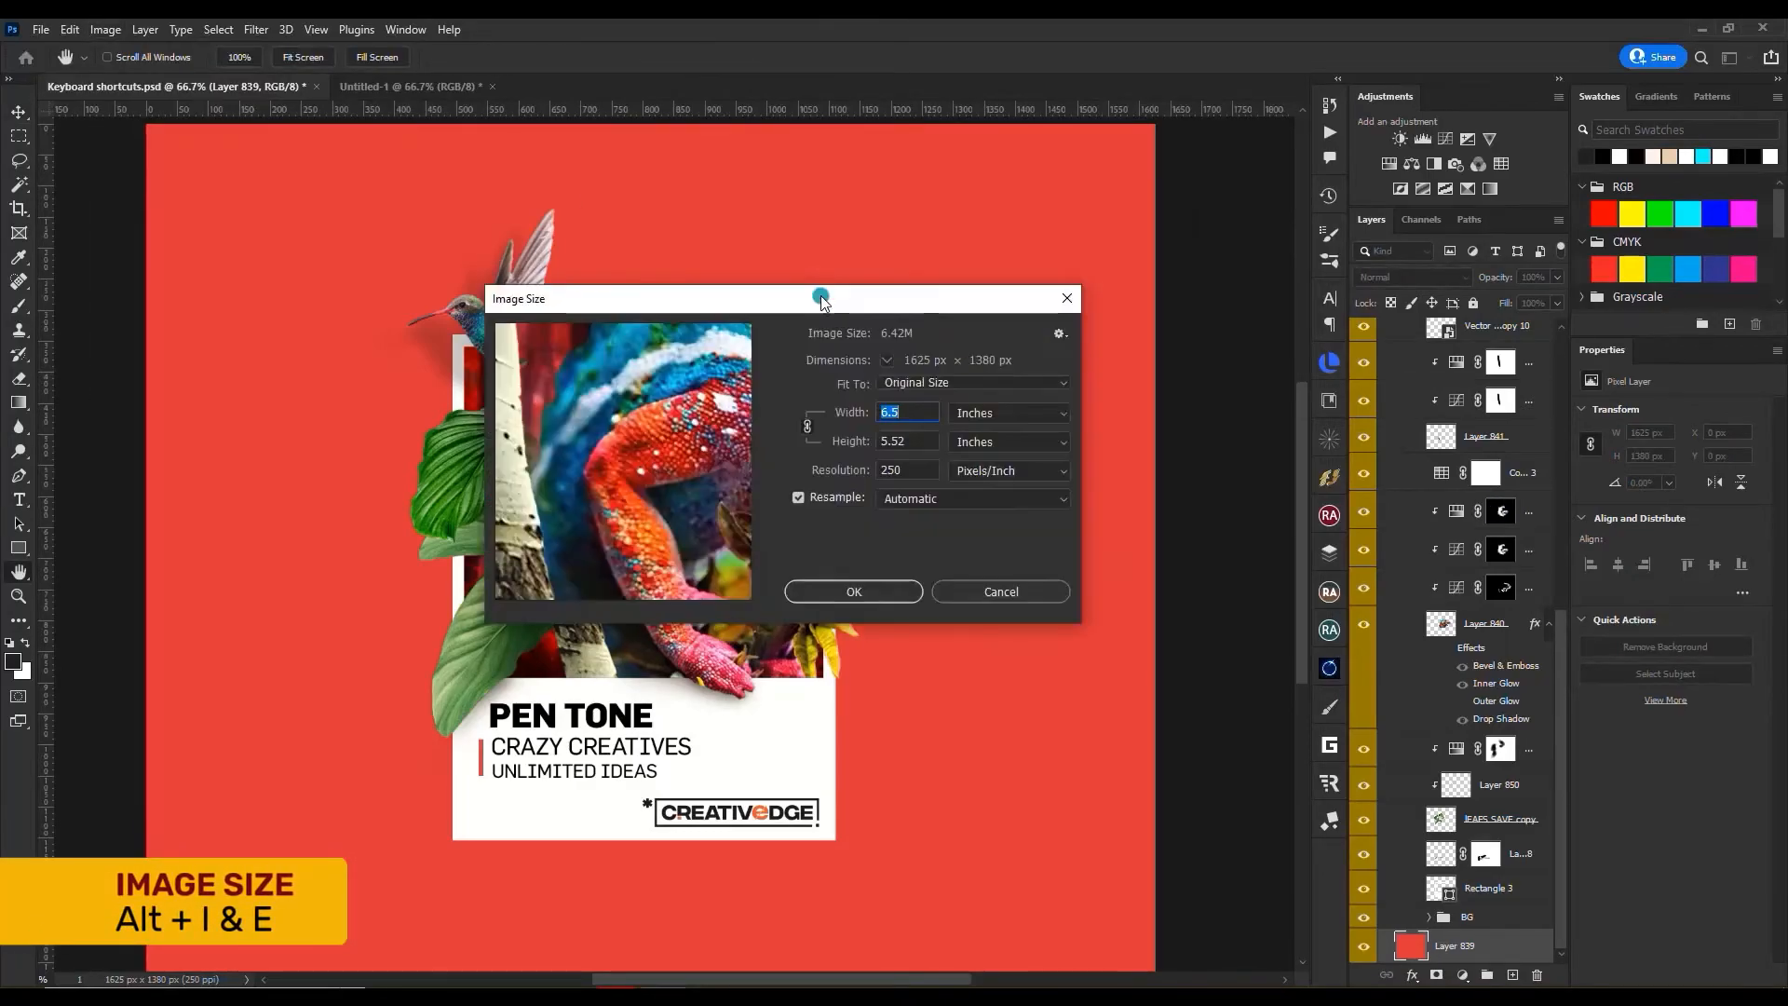
{"action": "left_click_drag", "start_coordinate": [823, 298], "coordinate": [826, 288]}
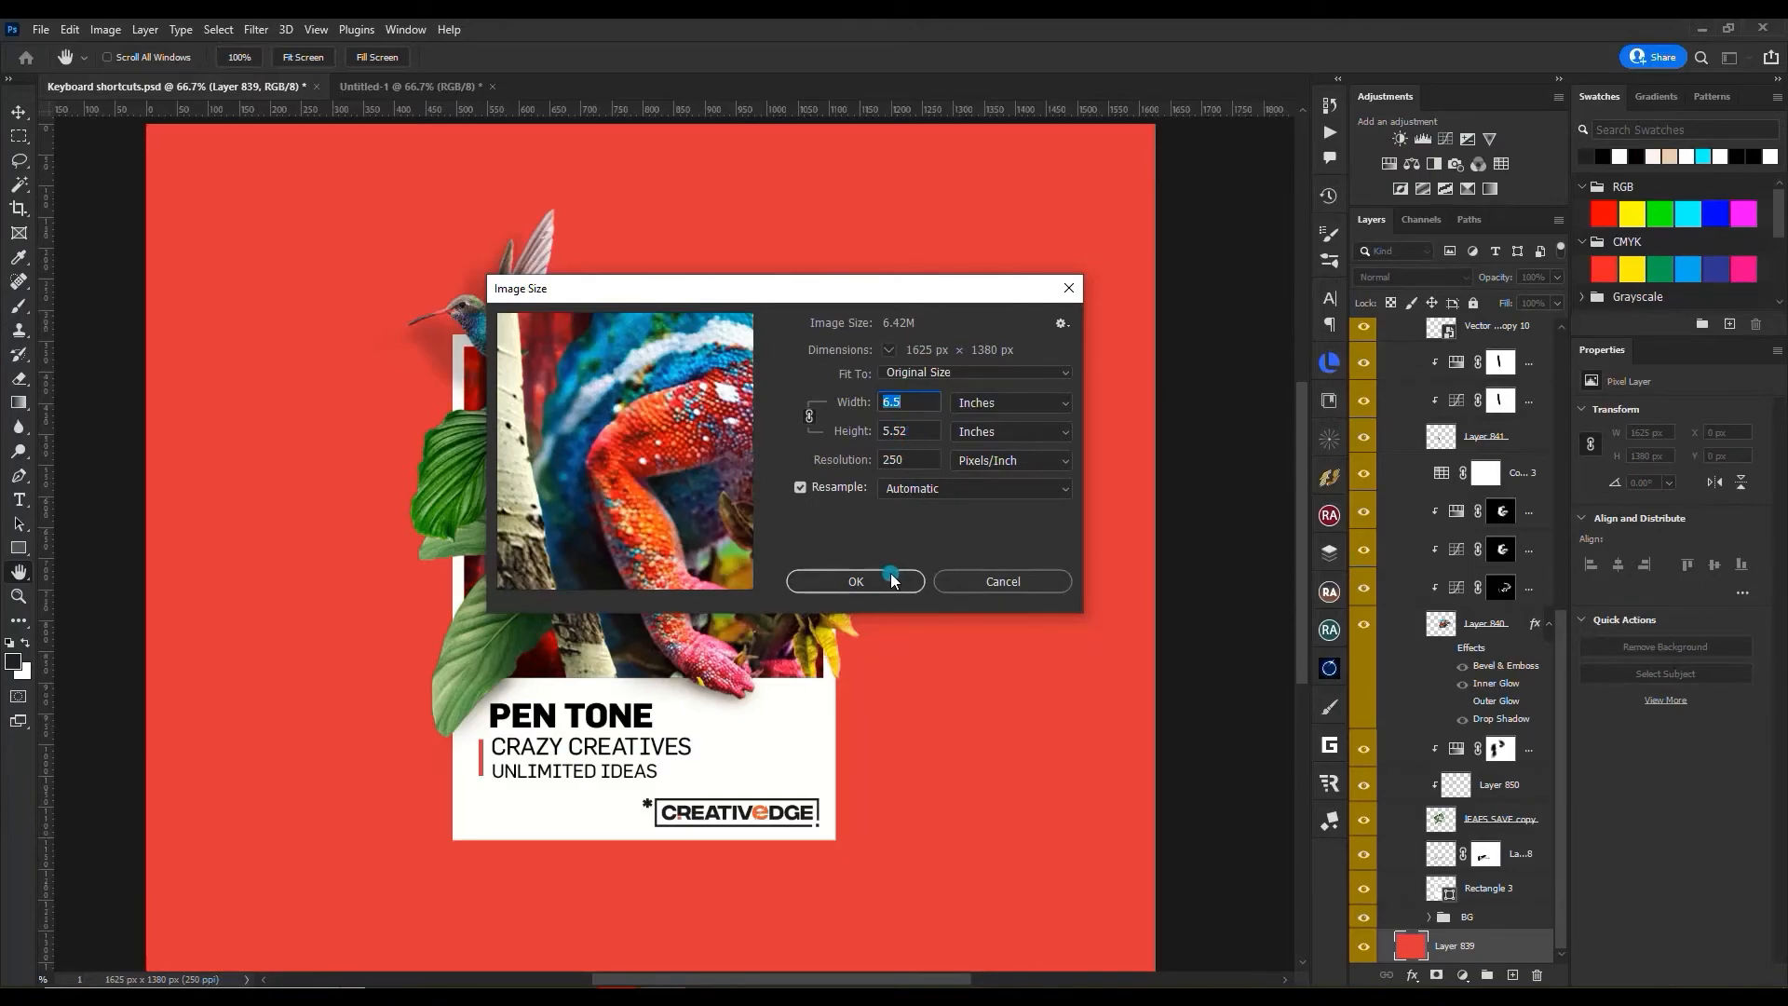
{"action": "left_click", "coordinate": [1019, 580]}
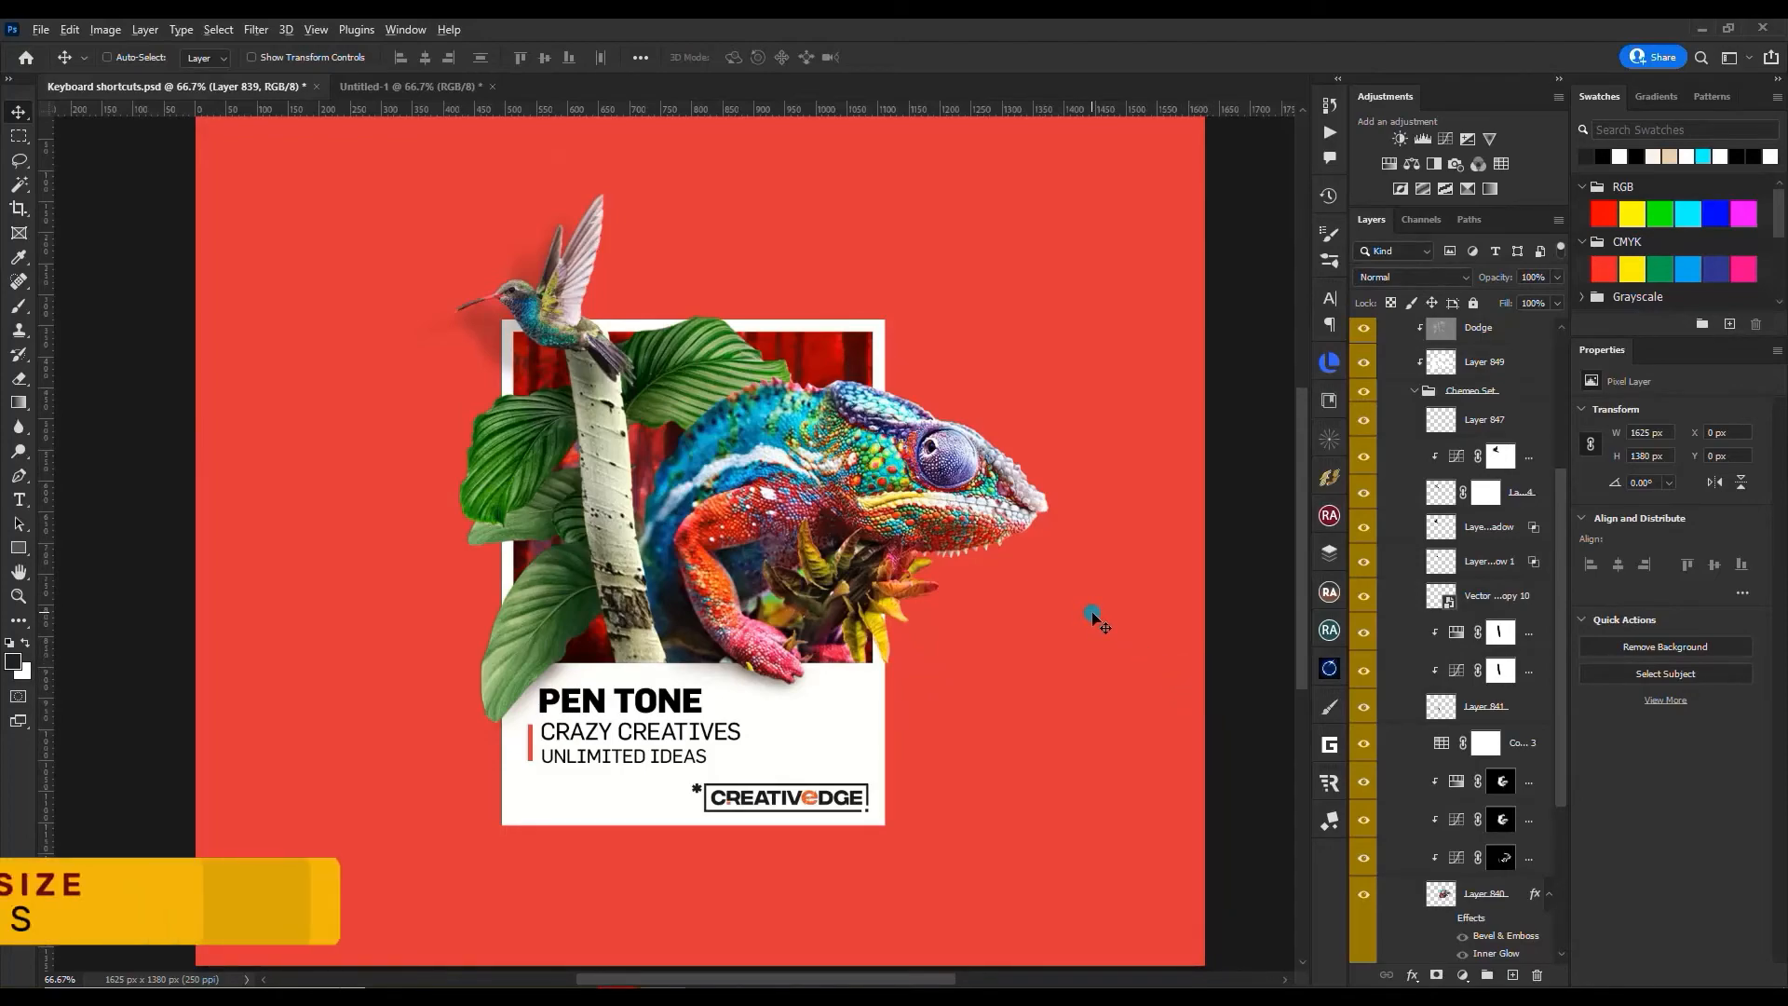
- Open the Canvas Size settings, examine the width value and choose the lower-left anchor
{"action": "key", "text": "alt+i"}
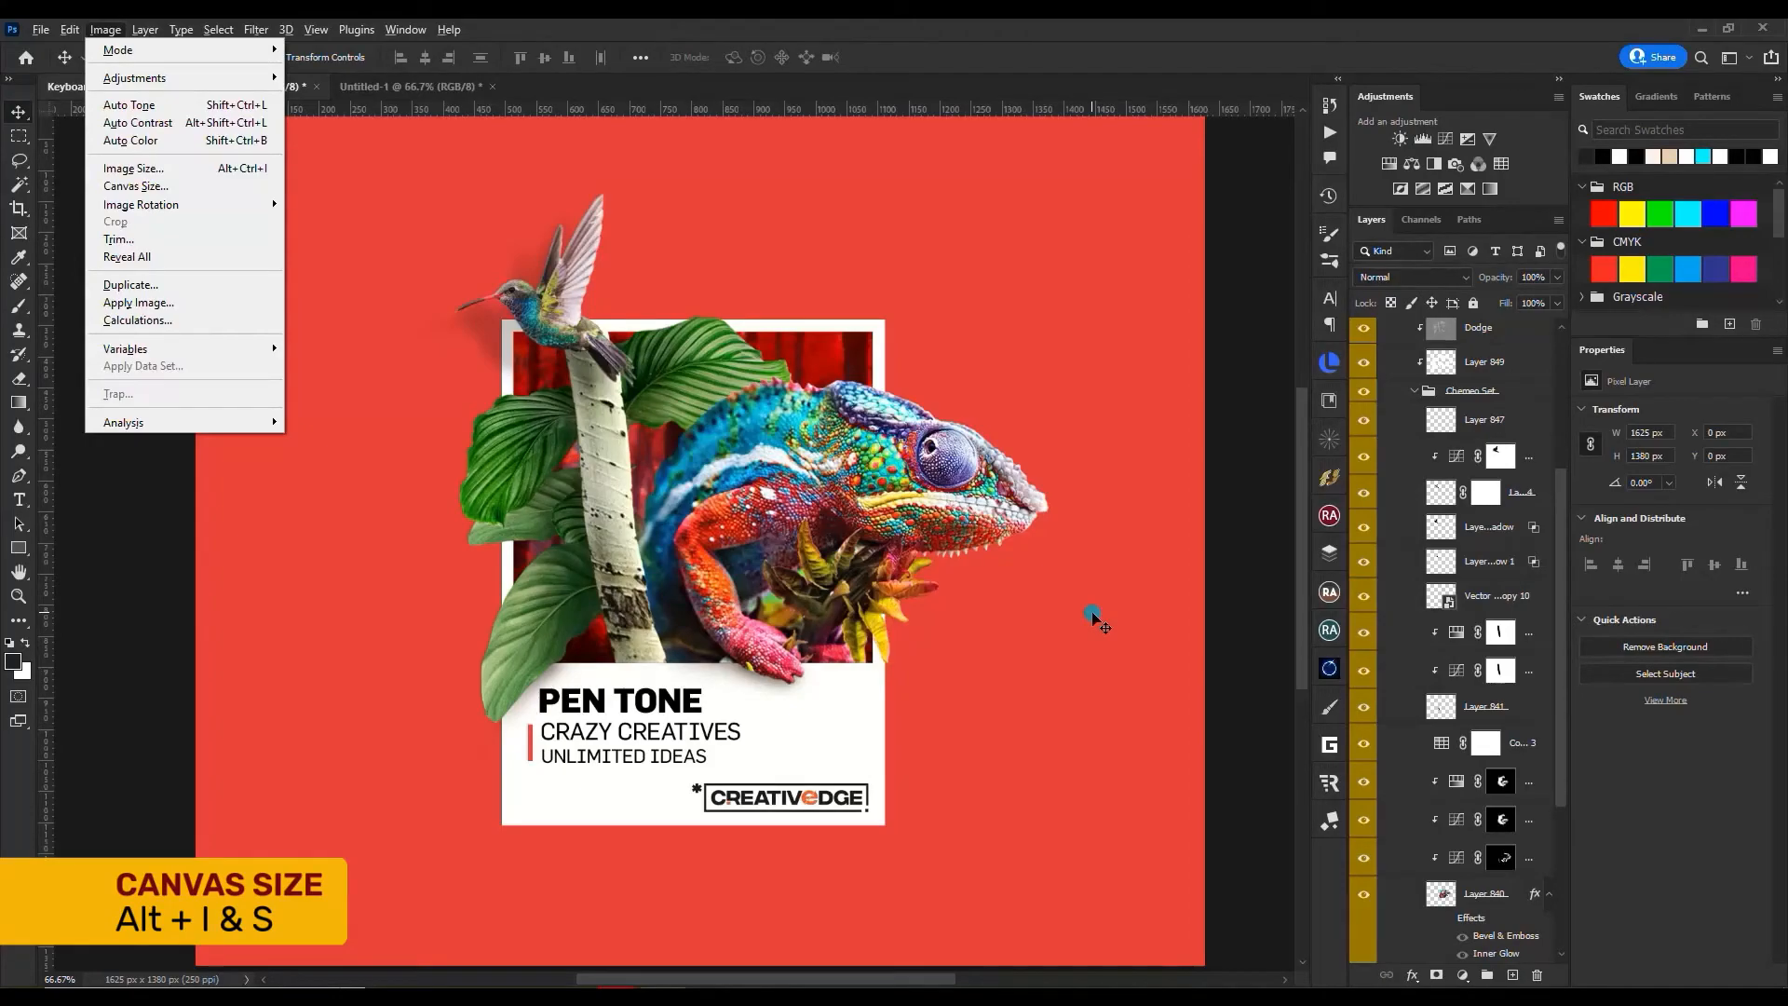
{"action": "key", "text": "s"}
{"action": "left_click_drag", "start_coordinate": [1150, 195], "coordinate": [1013, 265]}
{"action": "left_click_drag", "start_coordinate": [1030, 385], "coordinate": [1001, 385]}
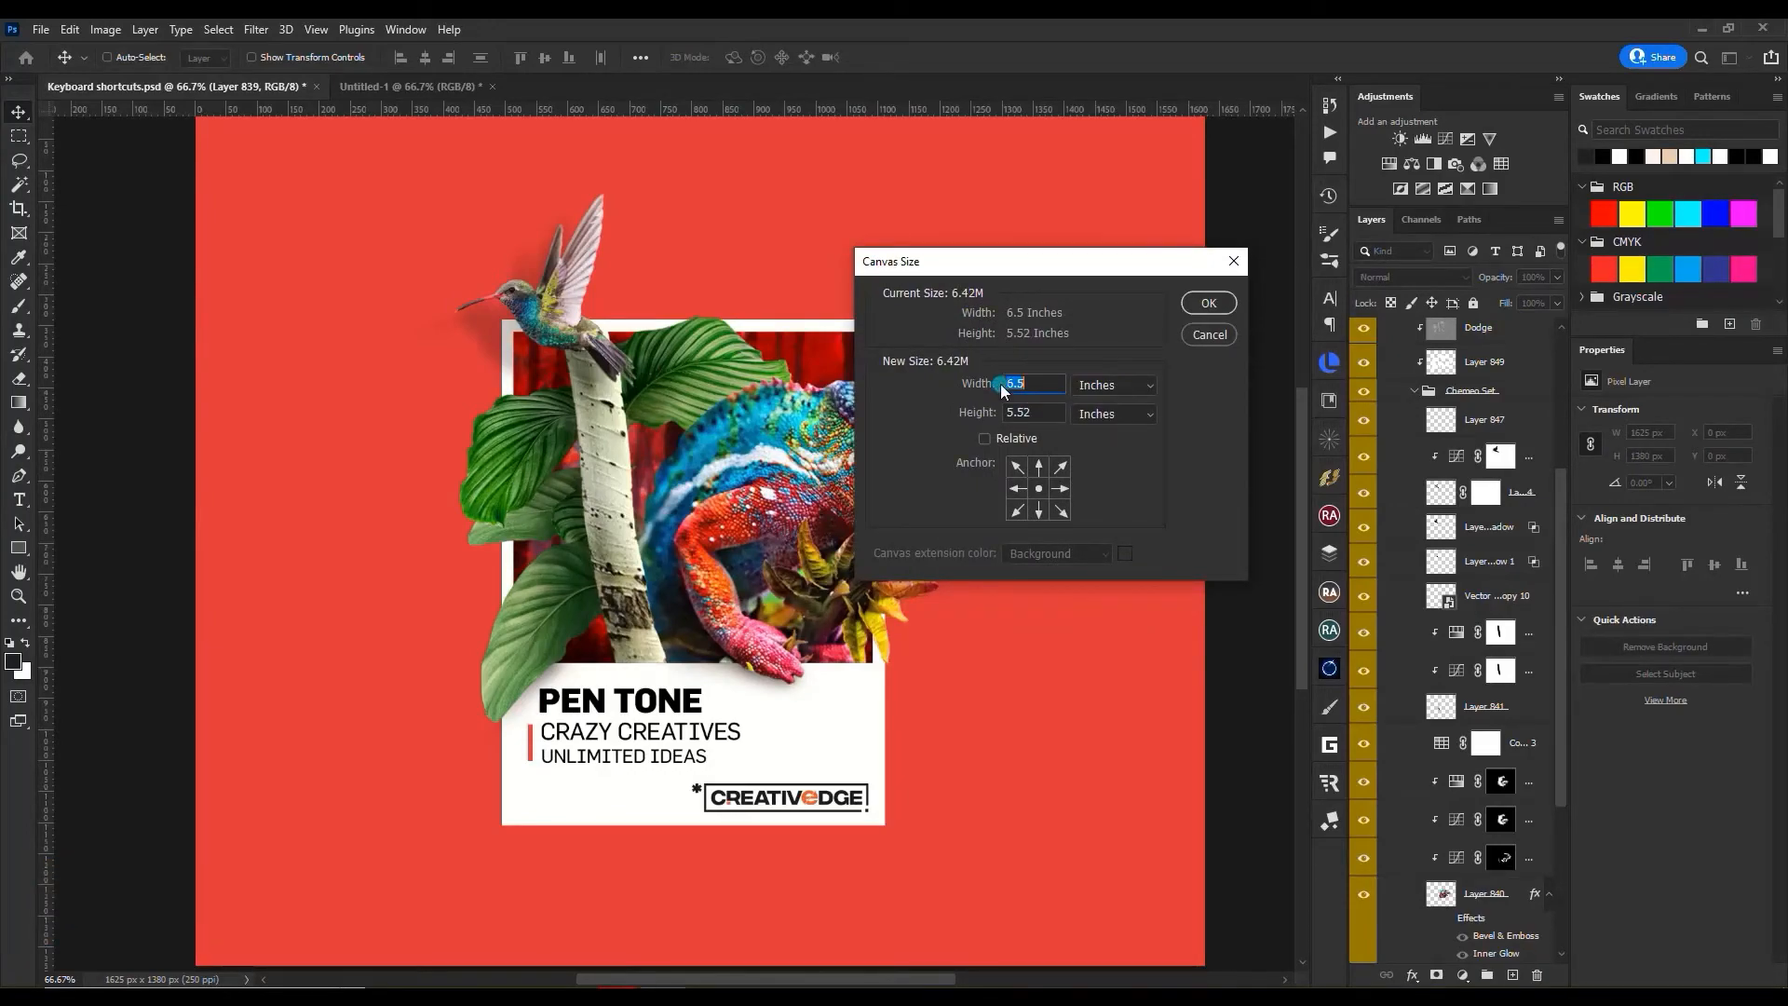
{"action": "left_click", "coordinate": [1017, 512]}
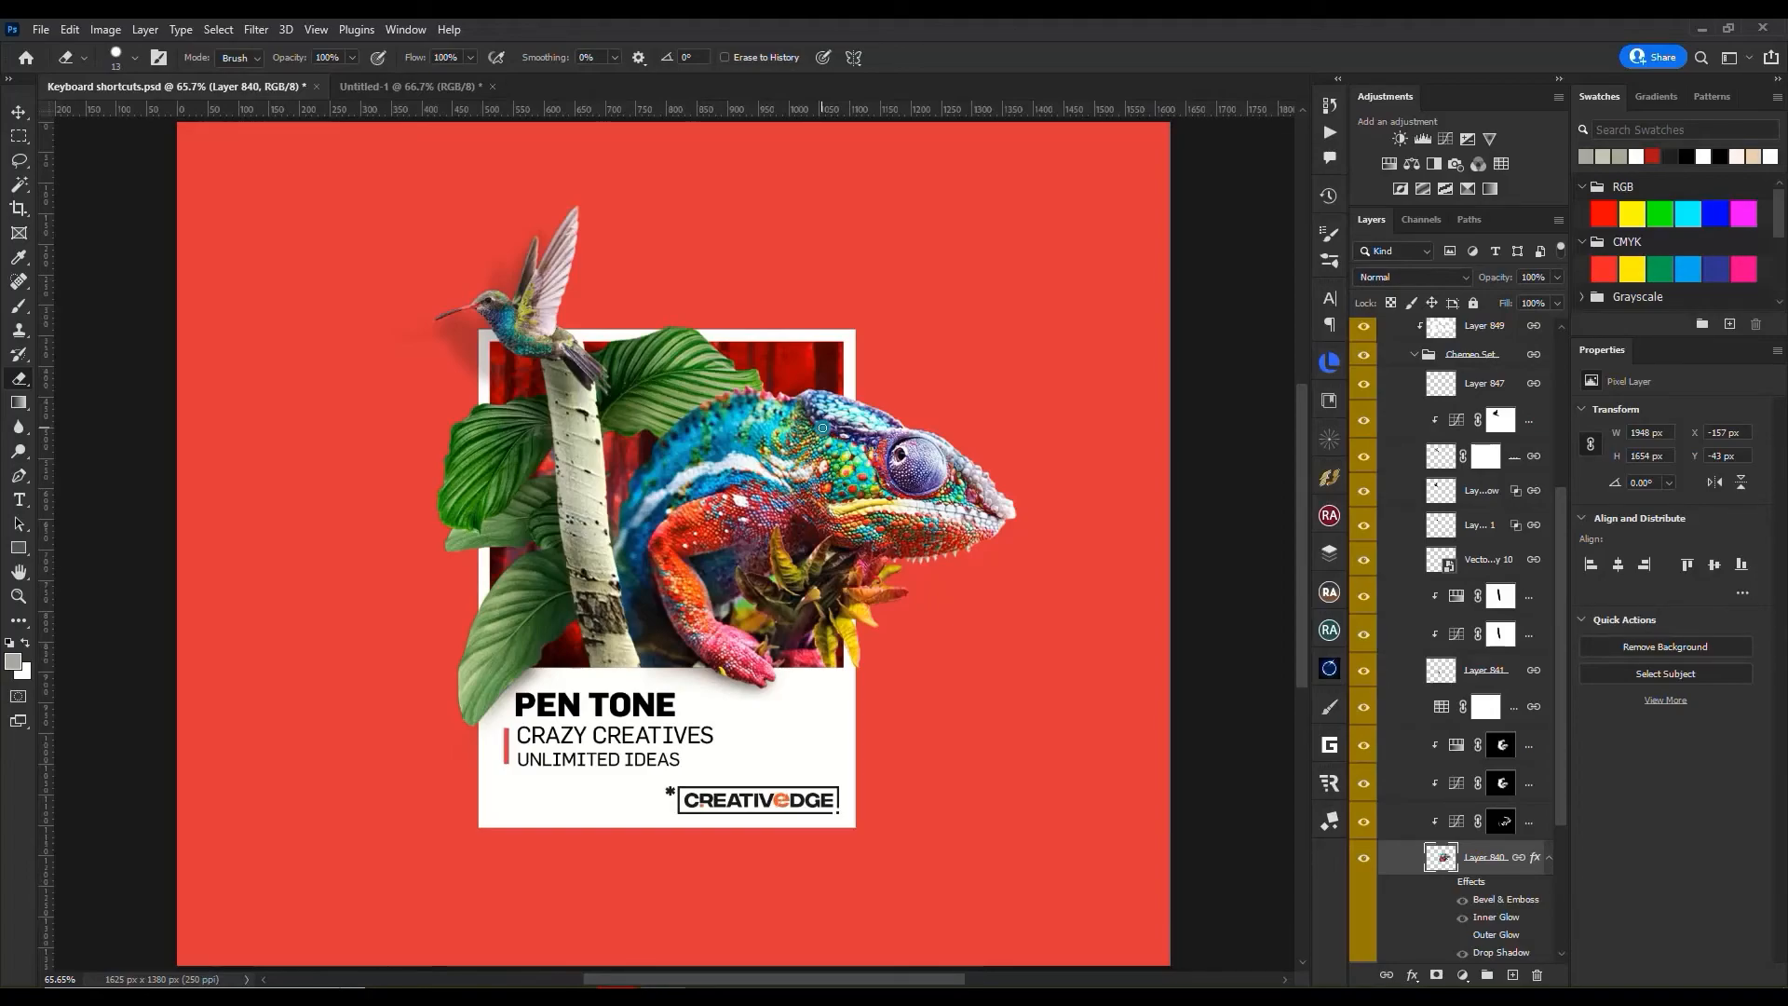
- Make a Color Range selection of Sampled Colors from the card's white area with Fuzziness 58
{"action": "key", "text": "alt+s"}
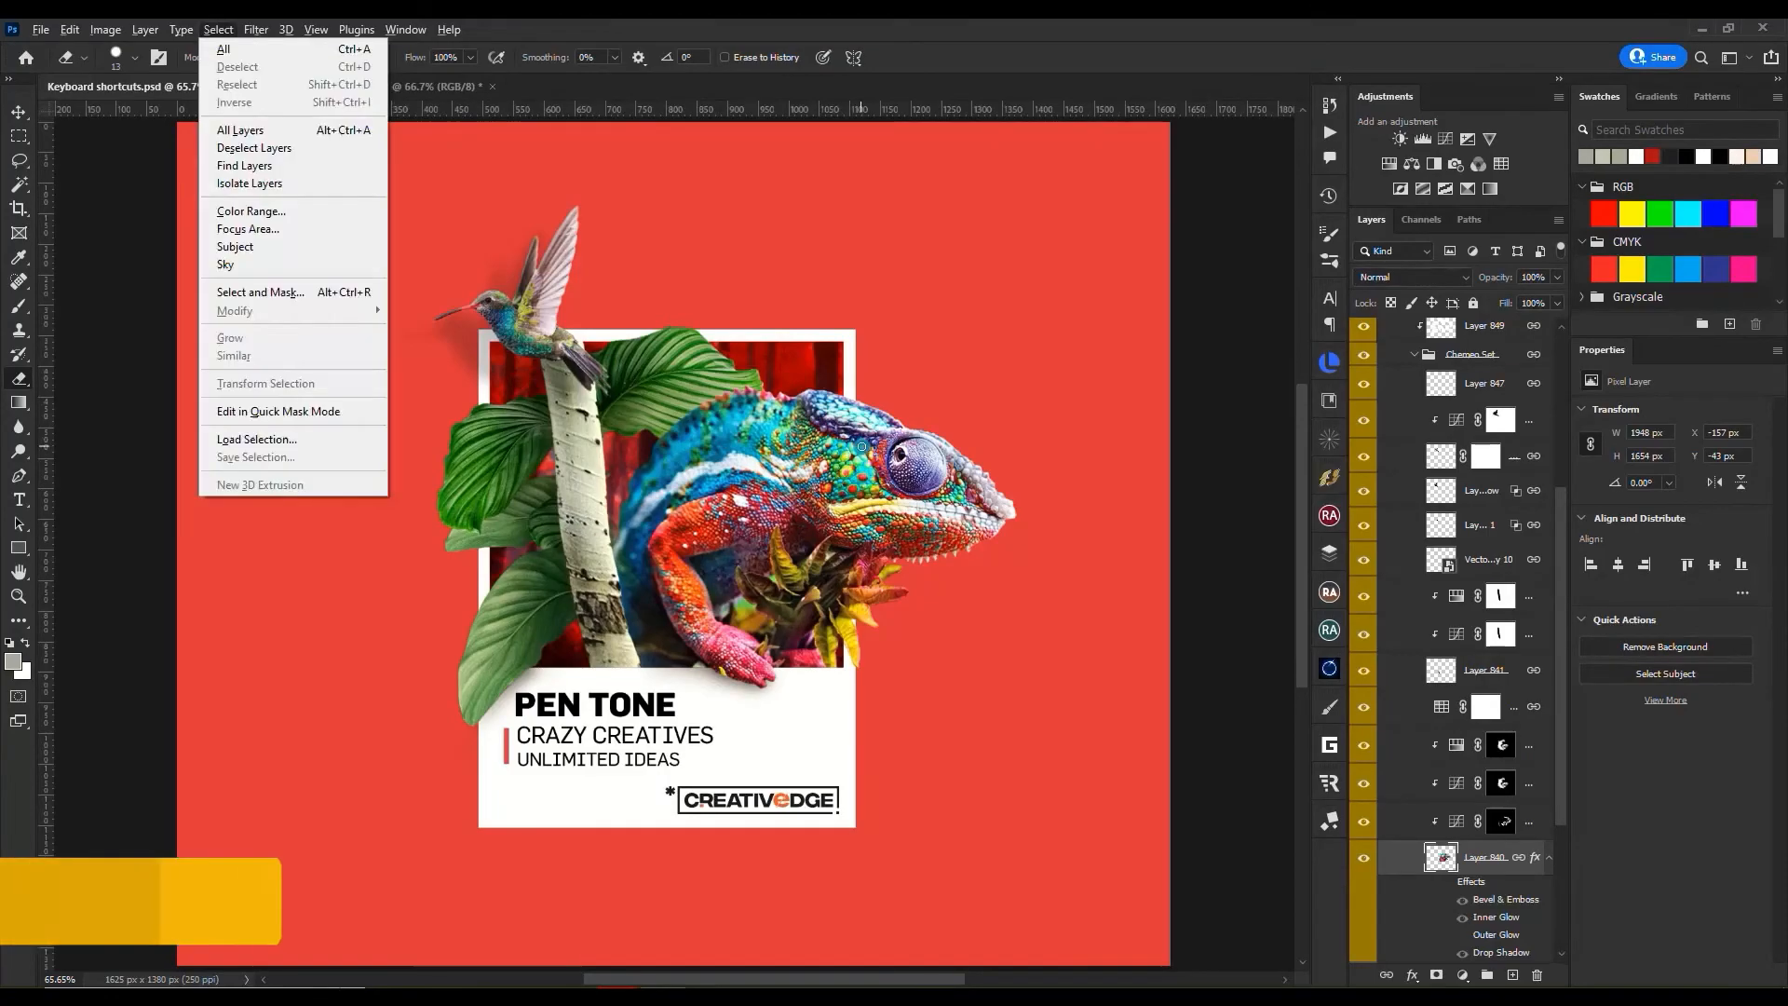
{"action": "key", "text": "c"}
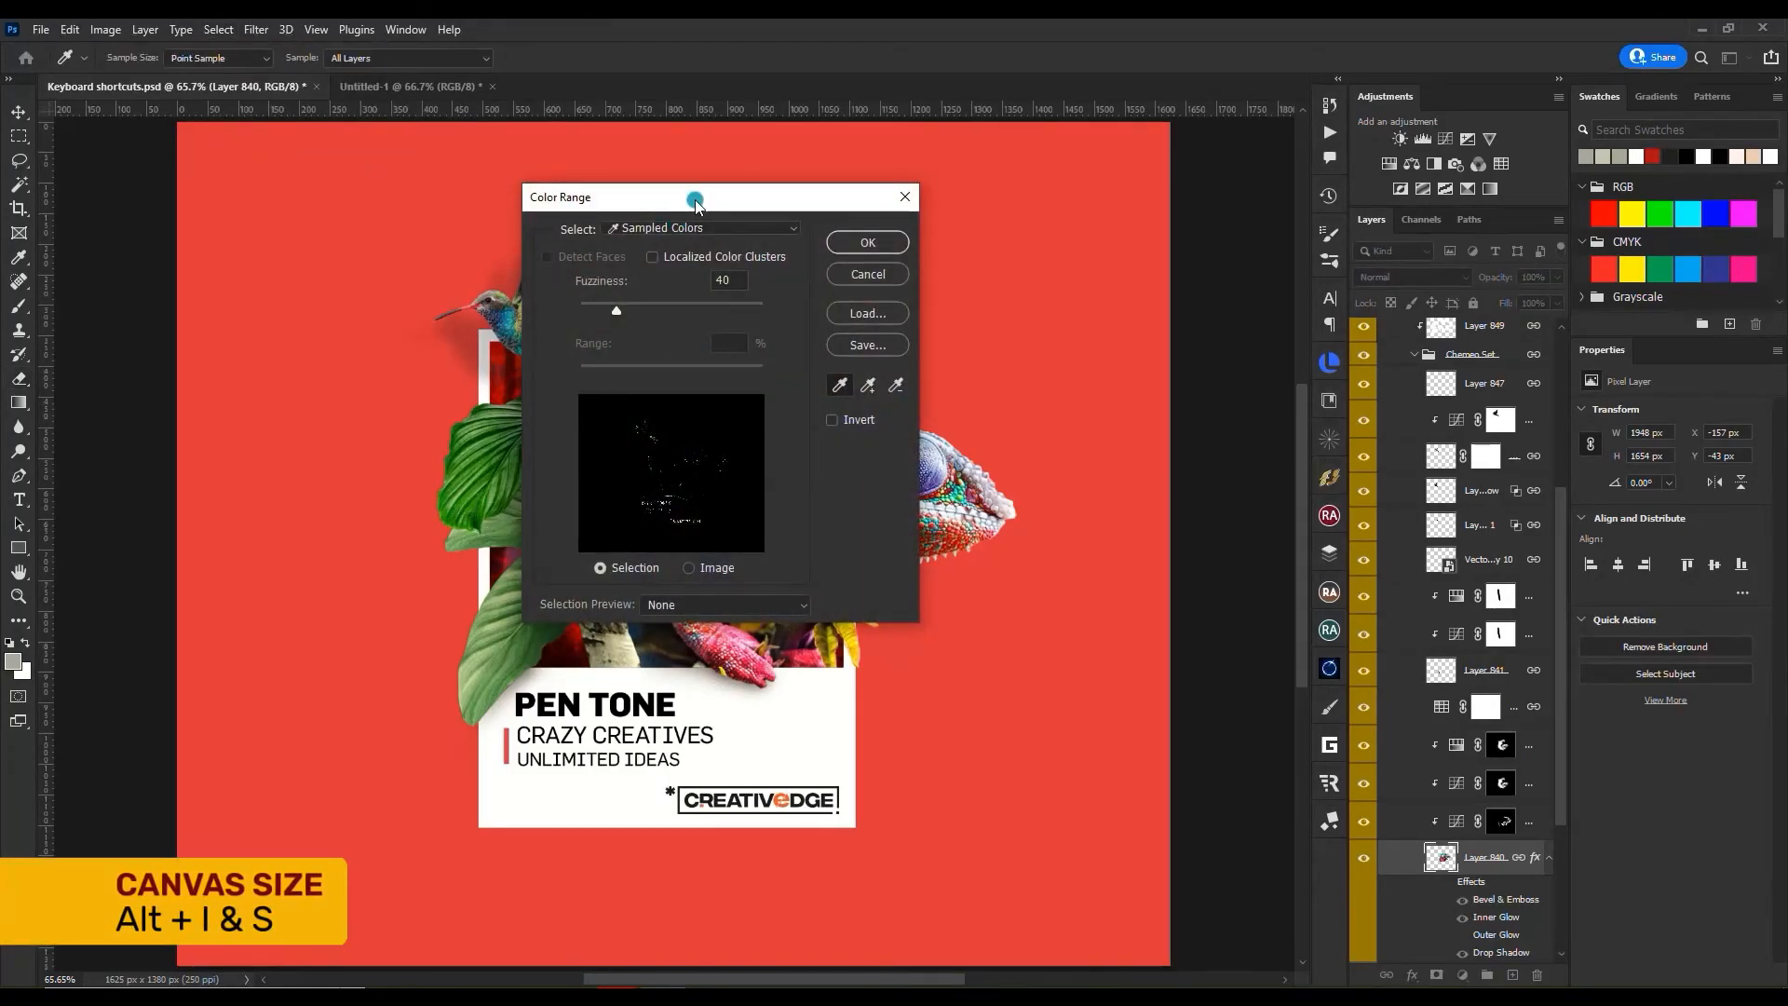
{"action": "left_click_drag", "start_coordinate": [699, 196], "coordinate": [966, 213]}
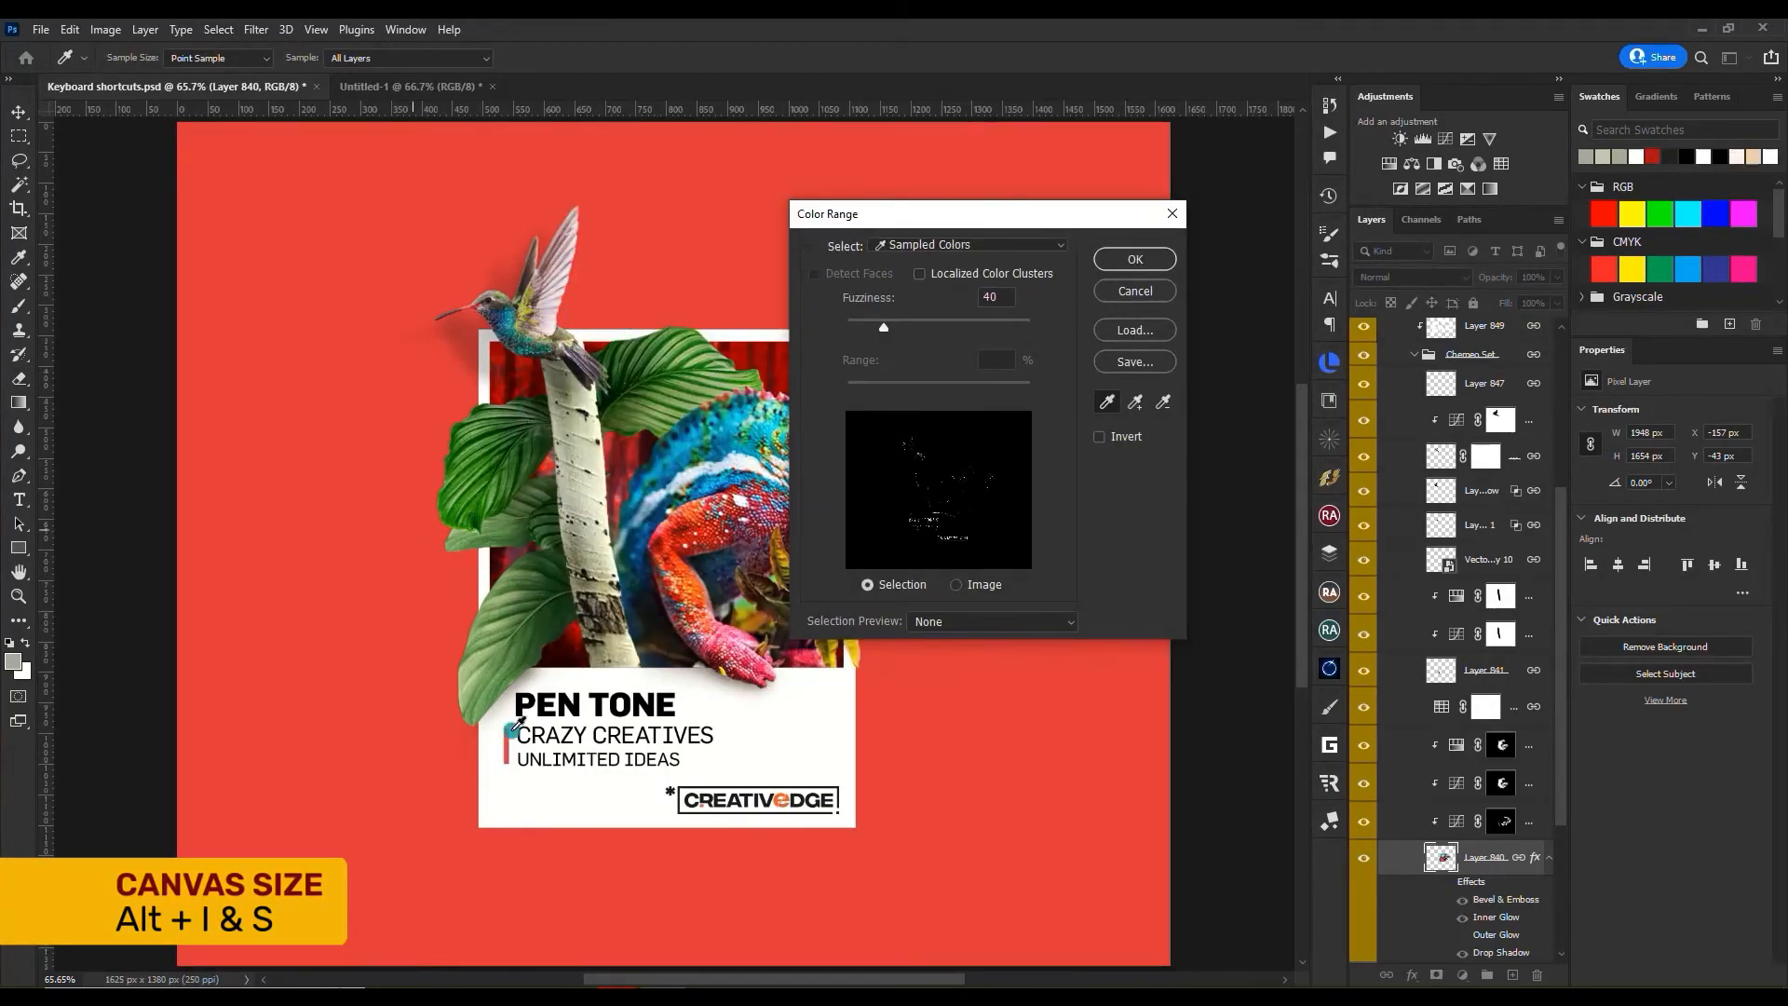
{"action": "left_click", "coordinate": [774, 719]}
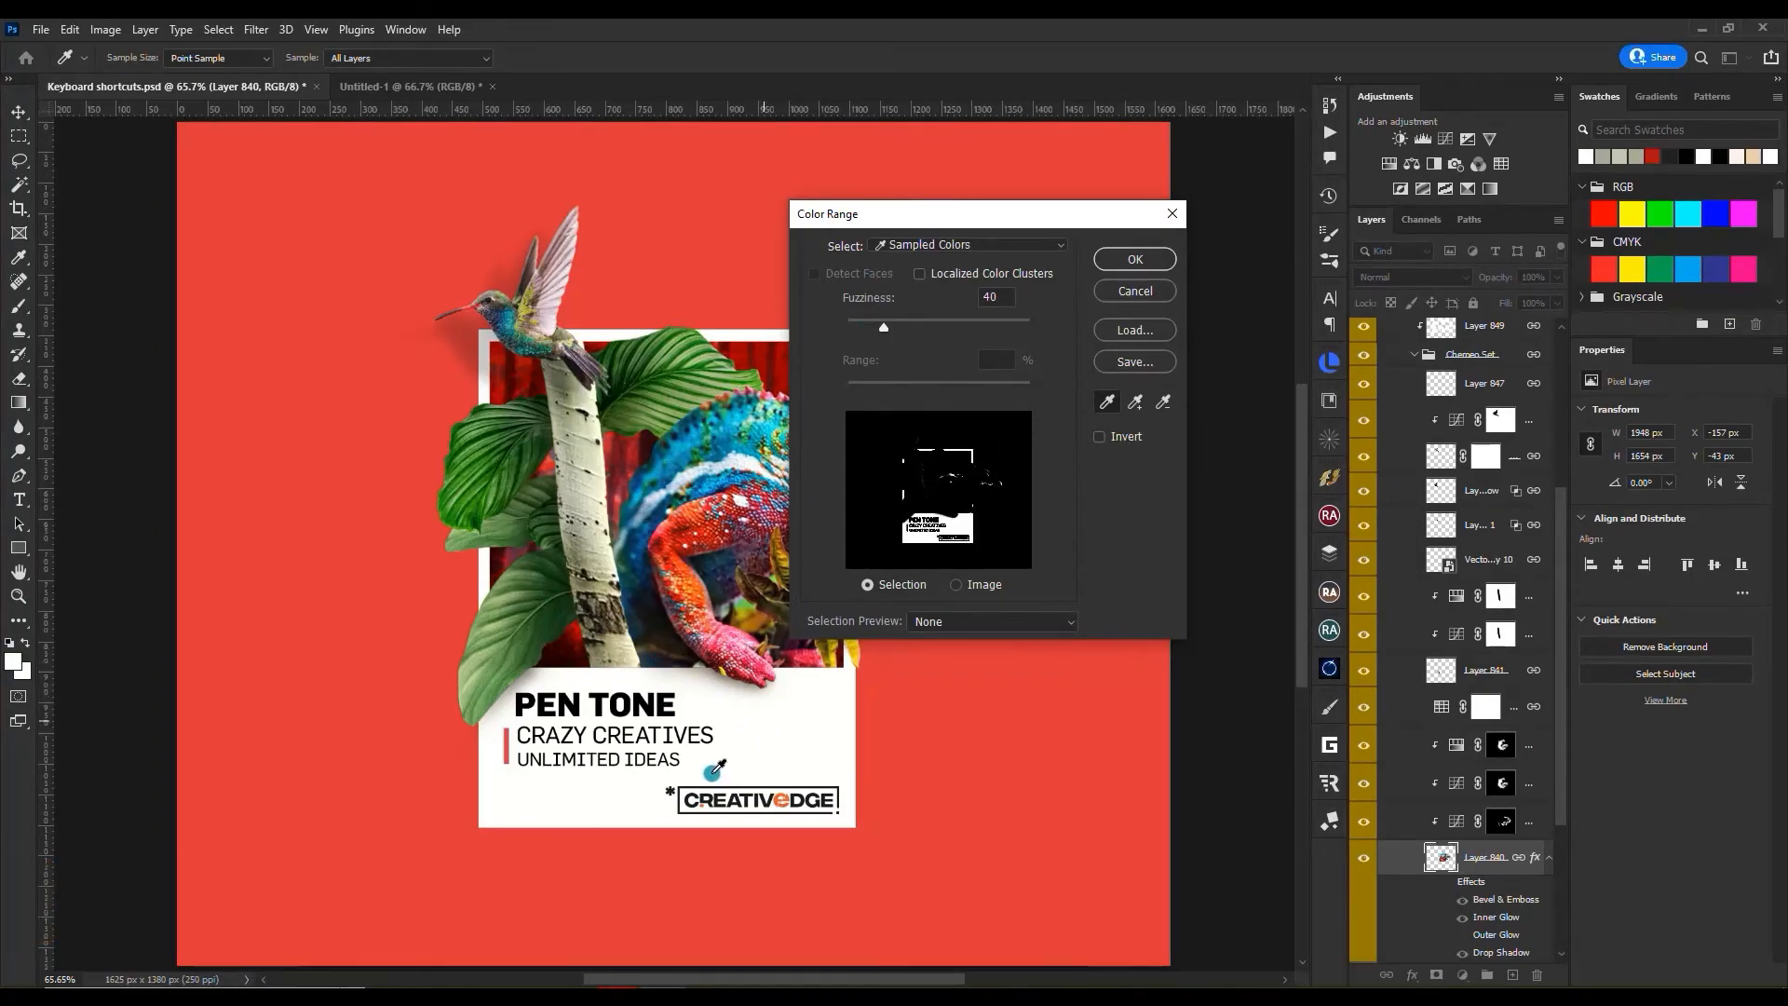
{"action": "left_click_drag", "start_coordinate": [884, 327], "coordinate": [902, 332]}
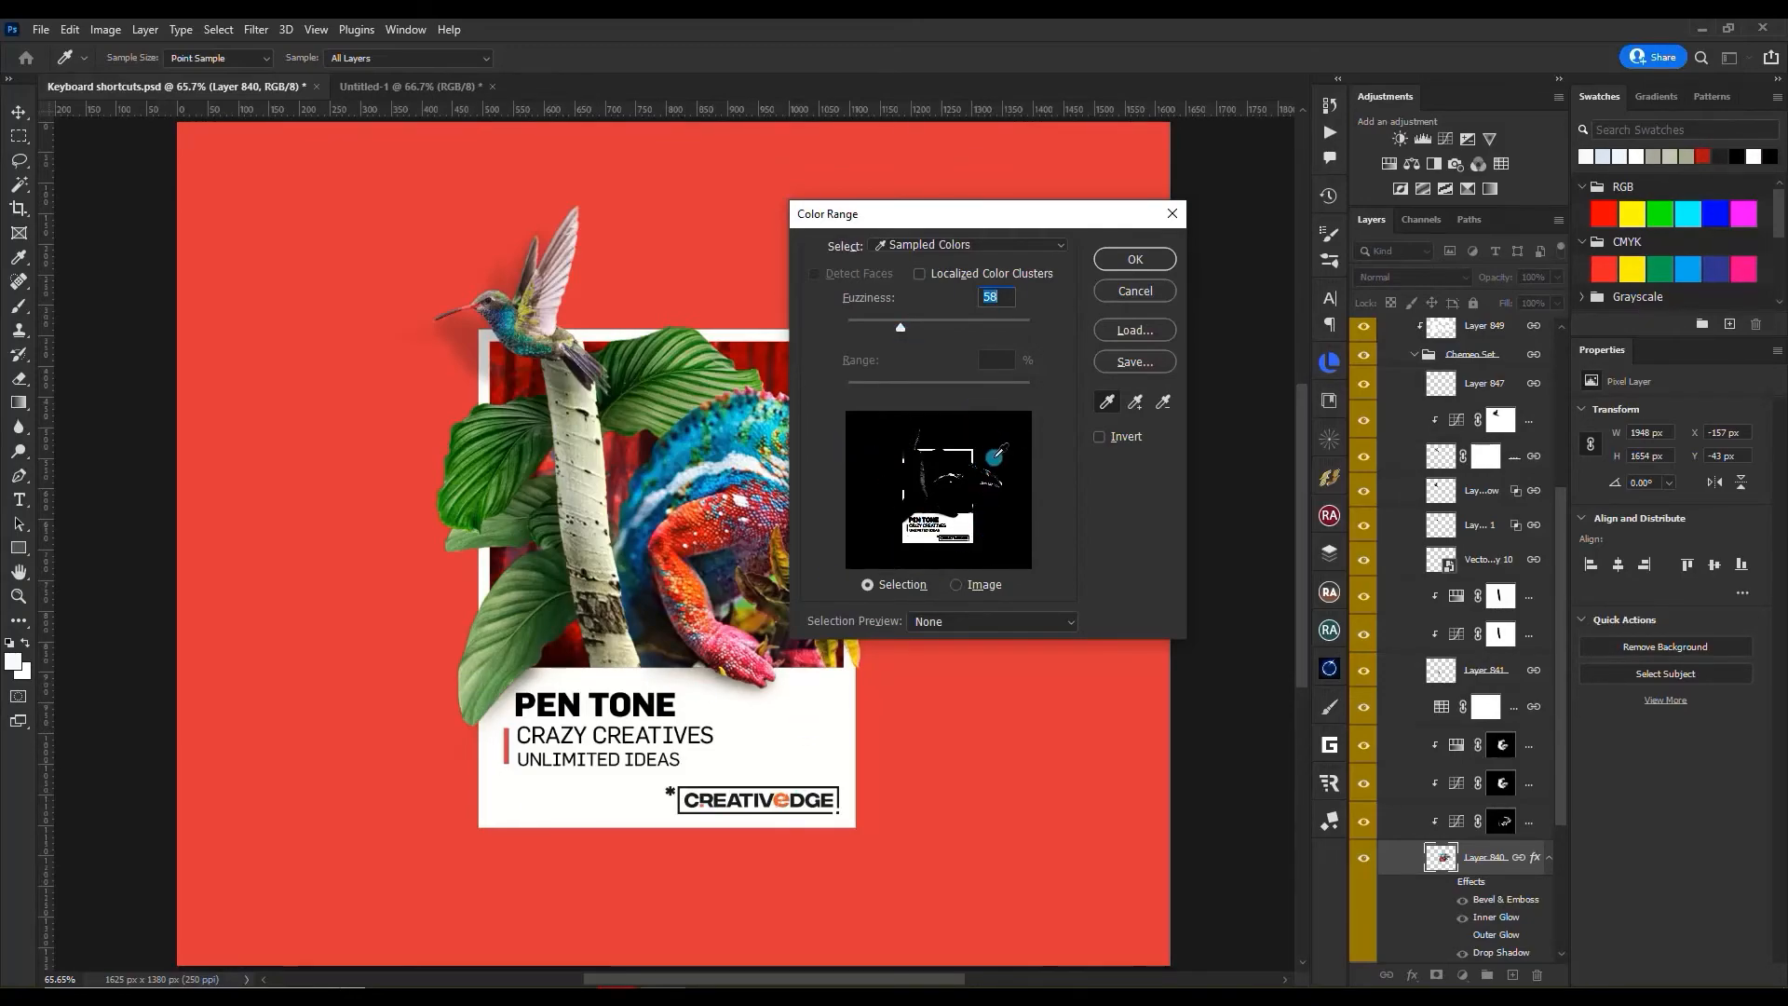
{"action": "left_click", "coordinate": [1135, 258]}
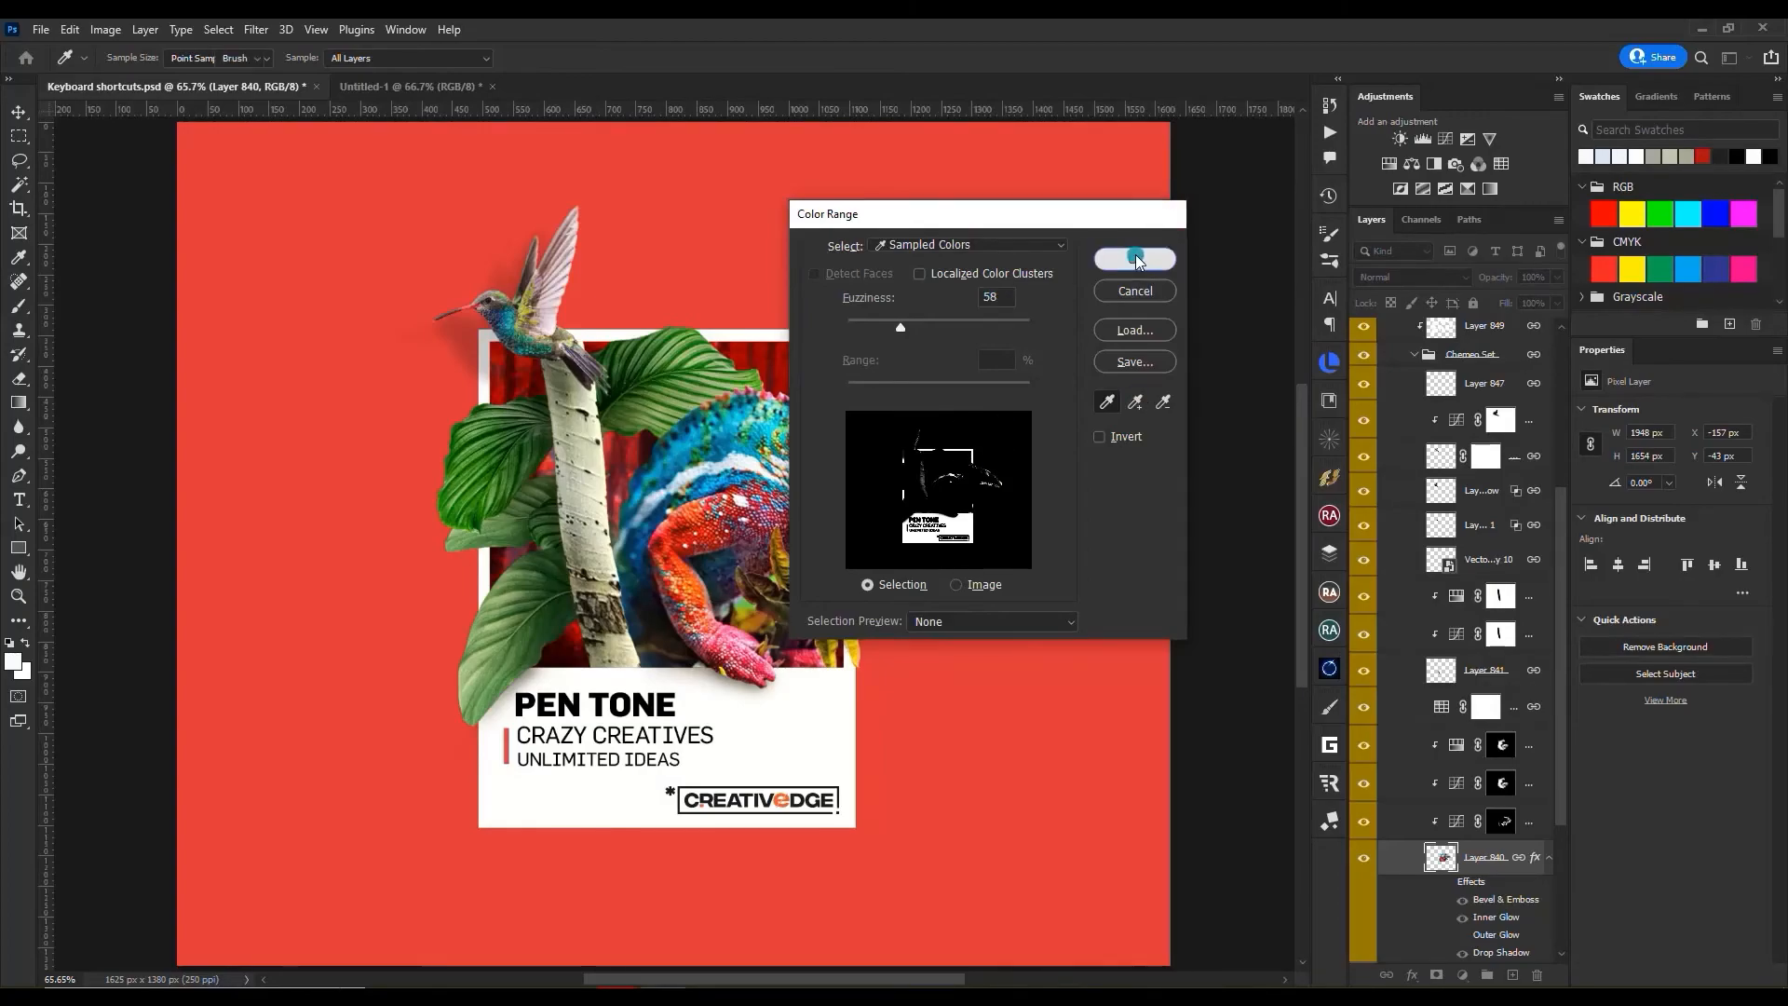
{"action": "key", "text": "e"}
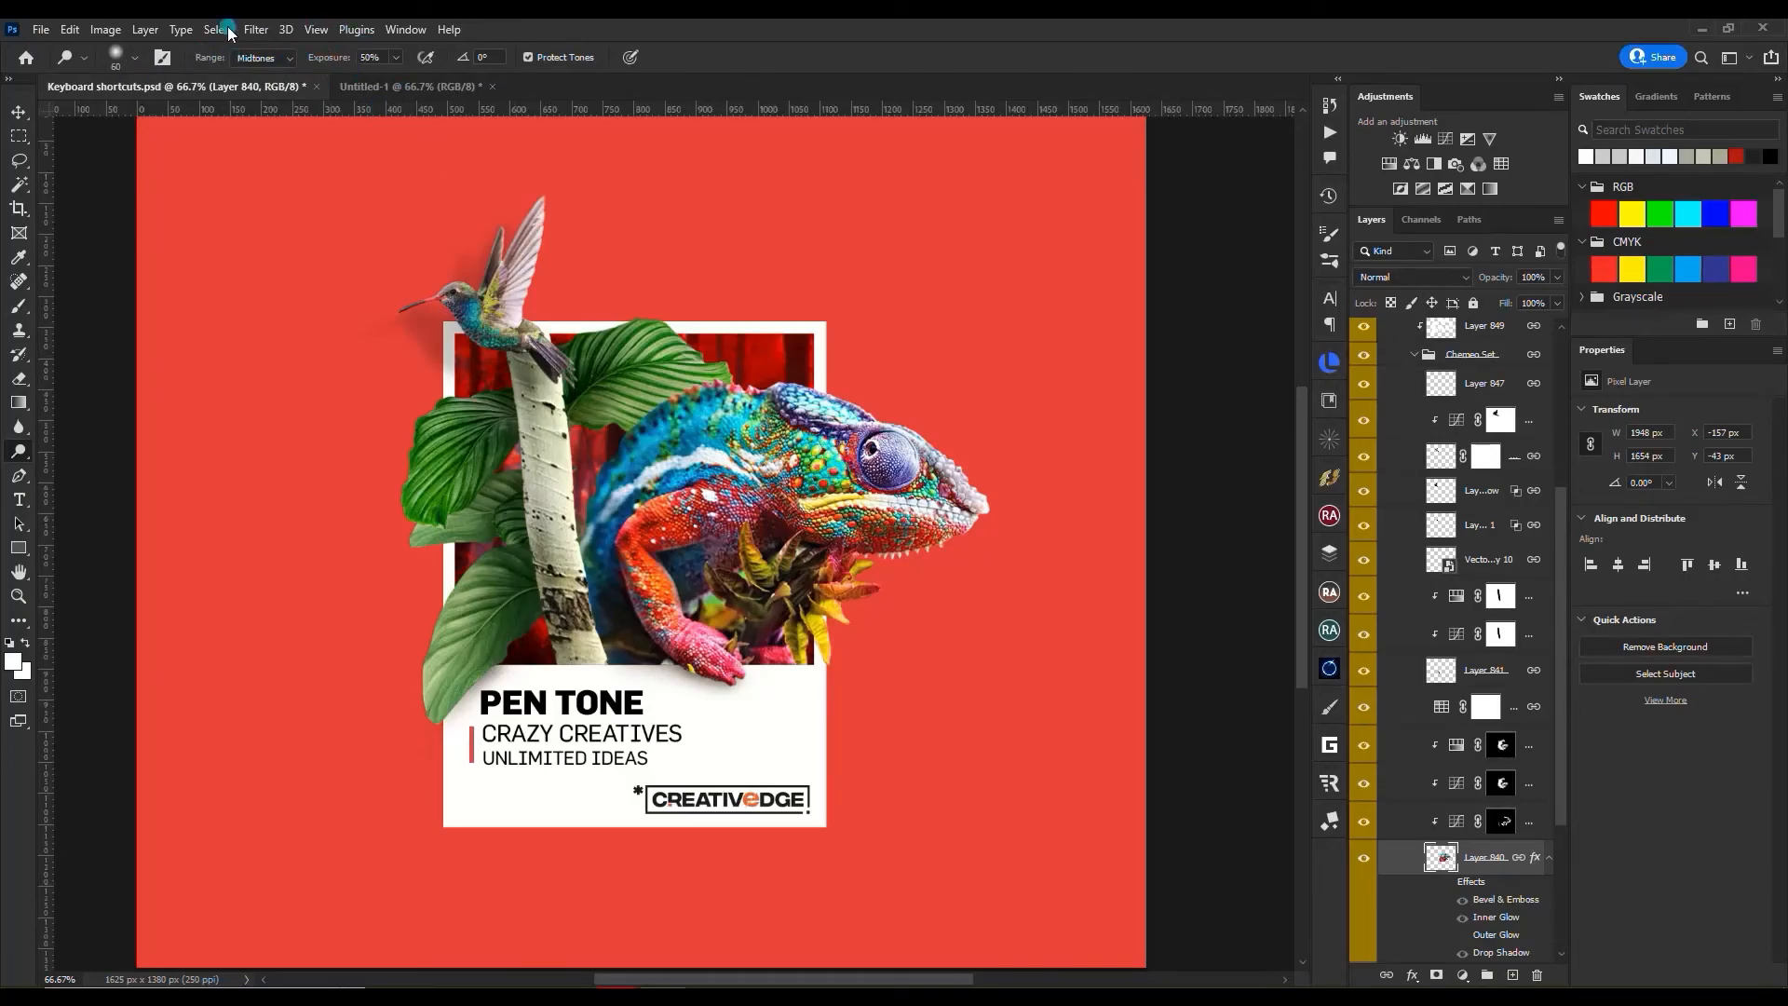
{"action": "left_click", "coordinate": [68, 30]}
{"action": "left_click", "coordinate": [68, 30]}
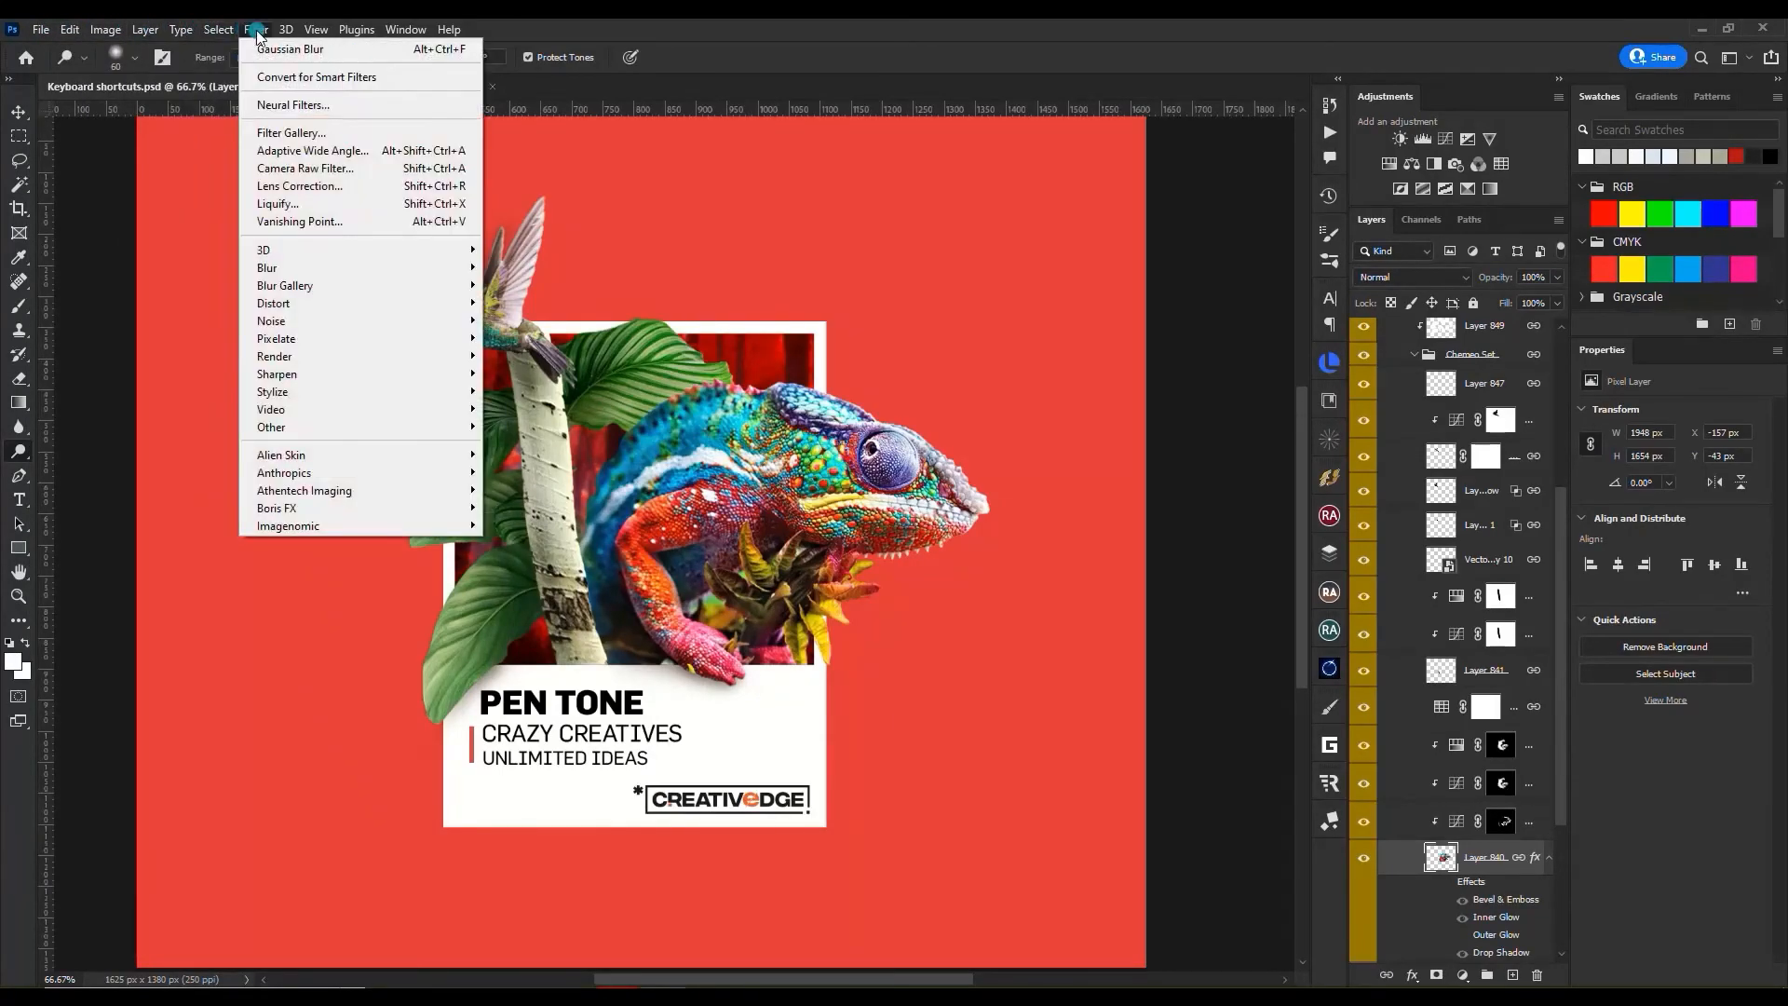
{"action": "mouse_move", "coordinate": [452, 31]}
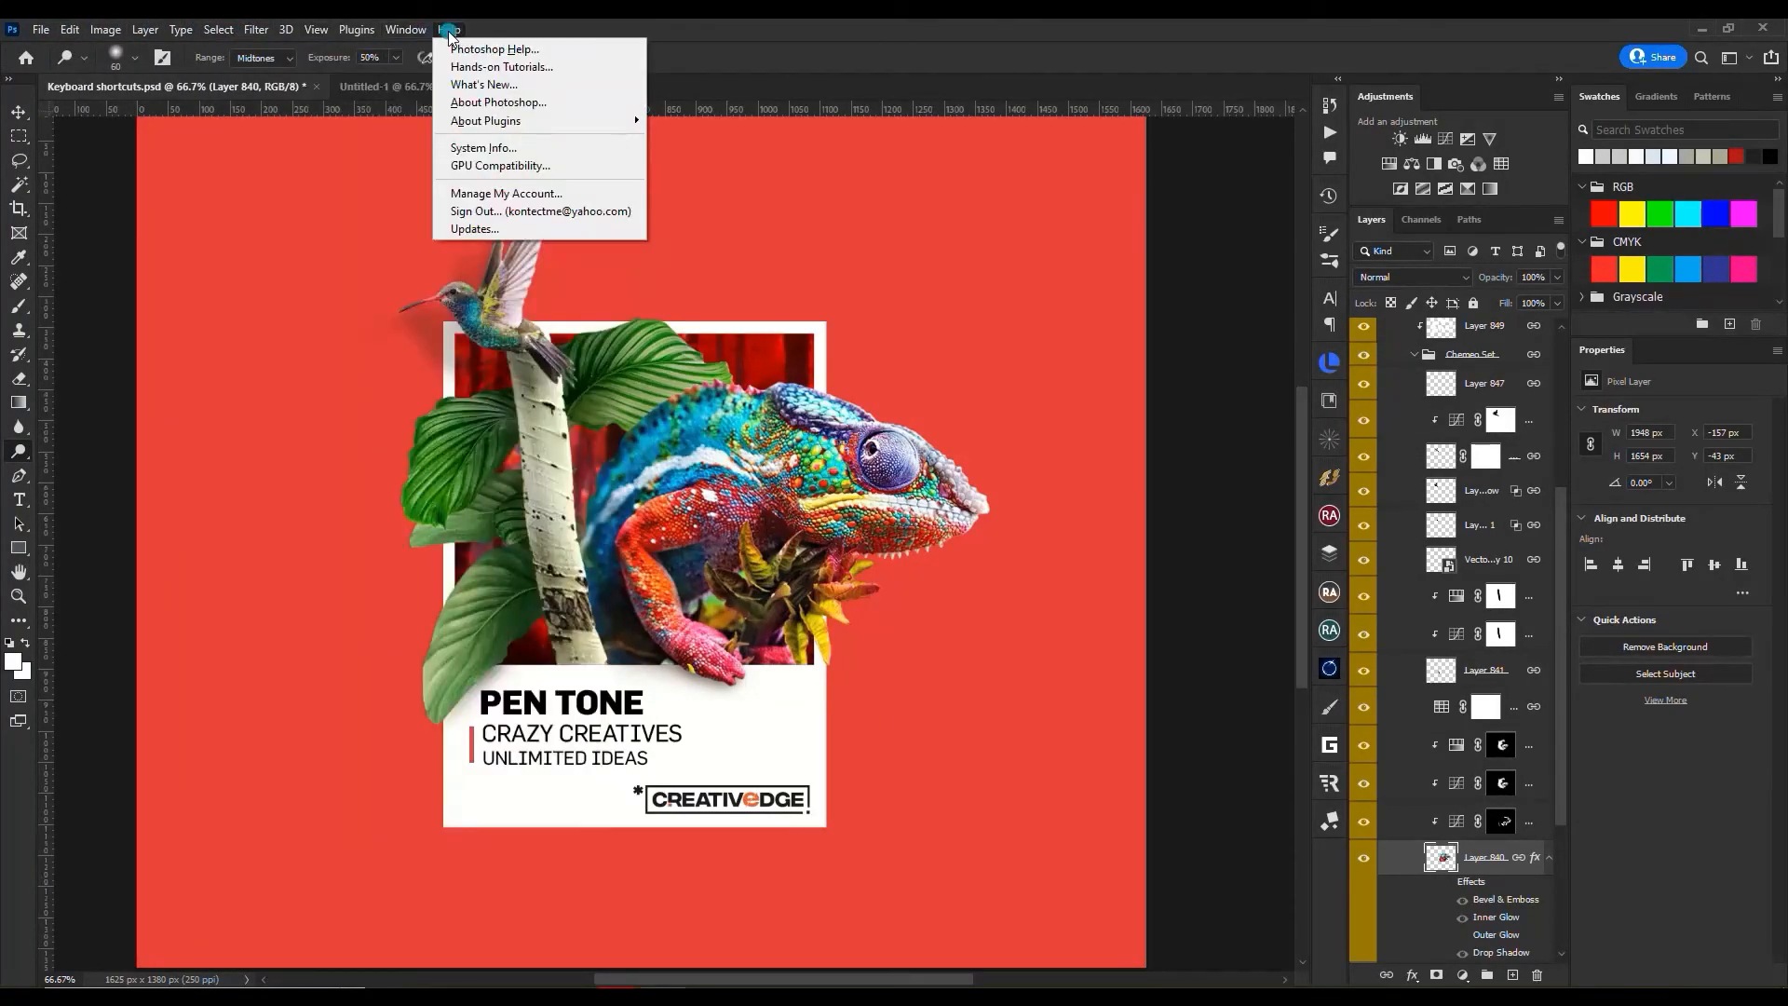
{"action": "mouse_move", "coordinate": [177, 31]}
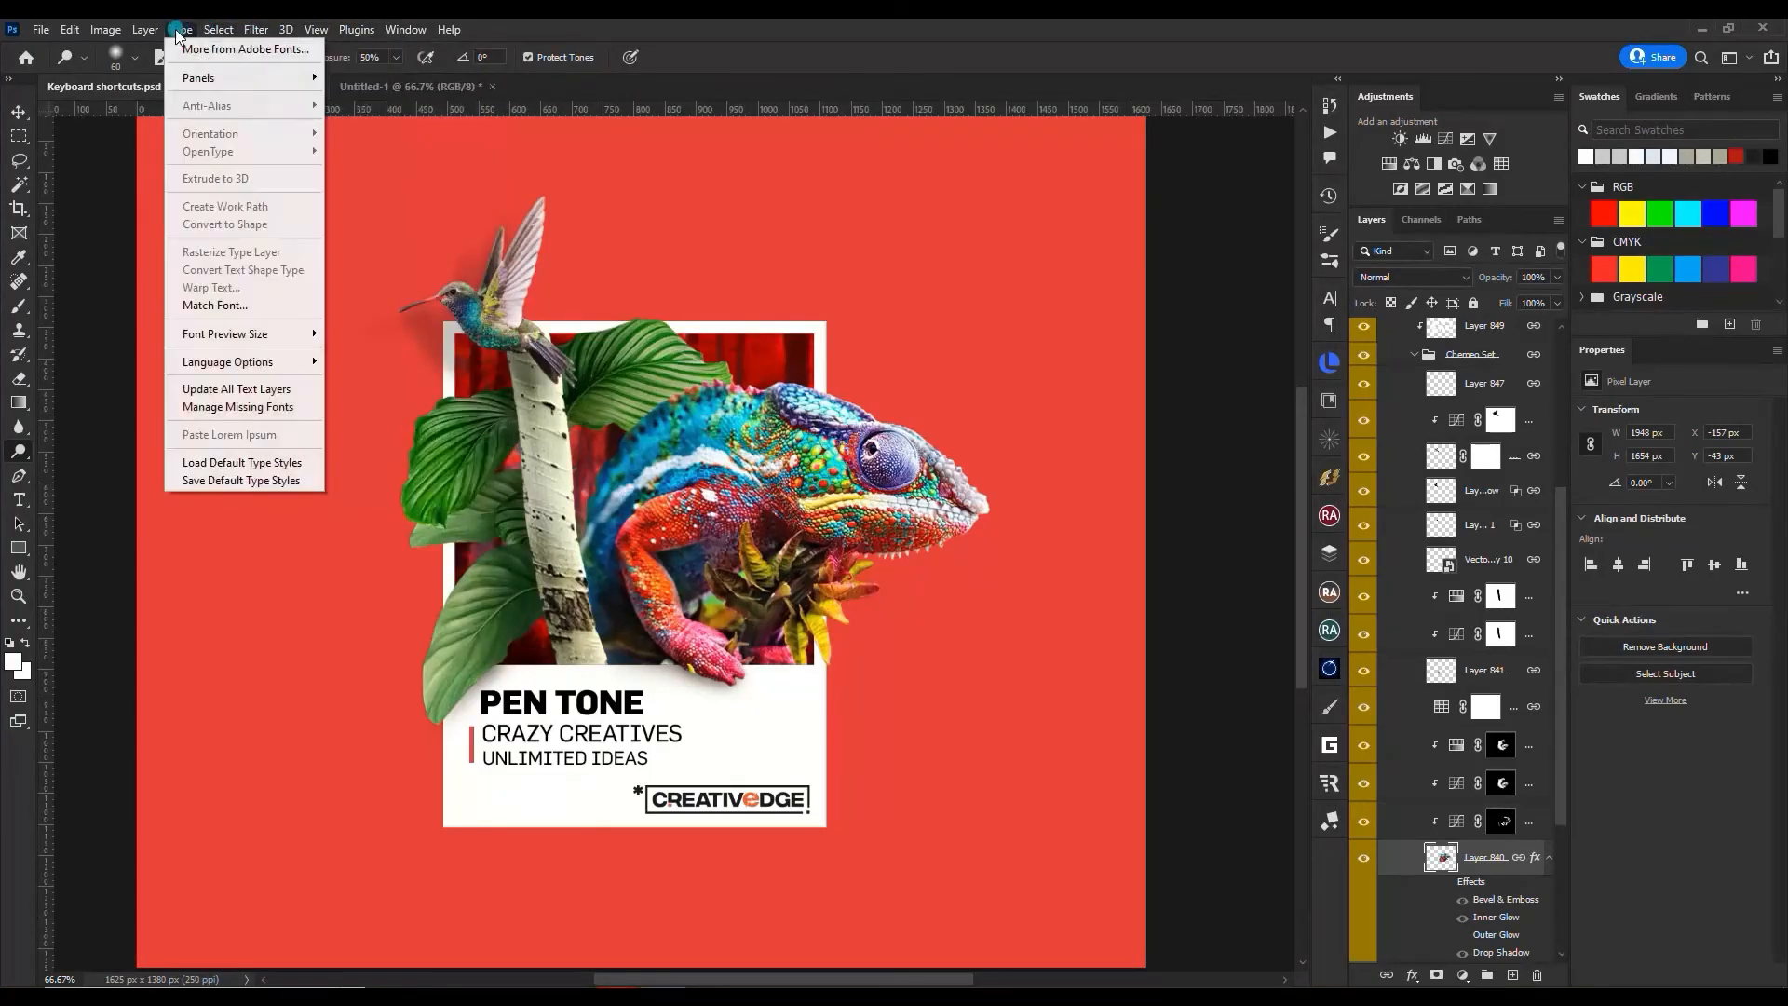
{"action": "mouse_move", "coordinate": [56, 37]}
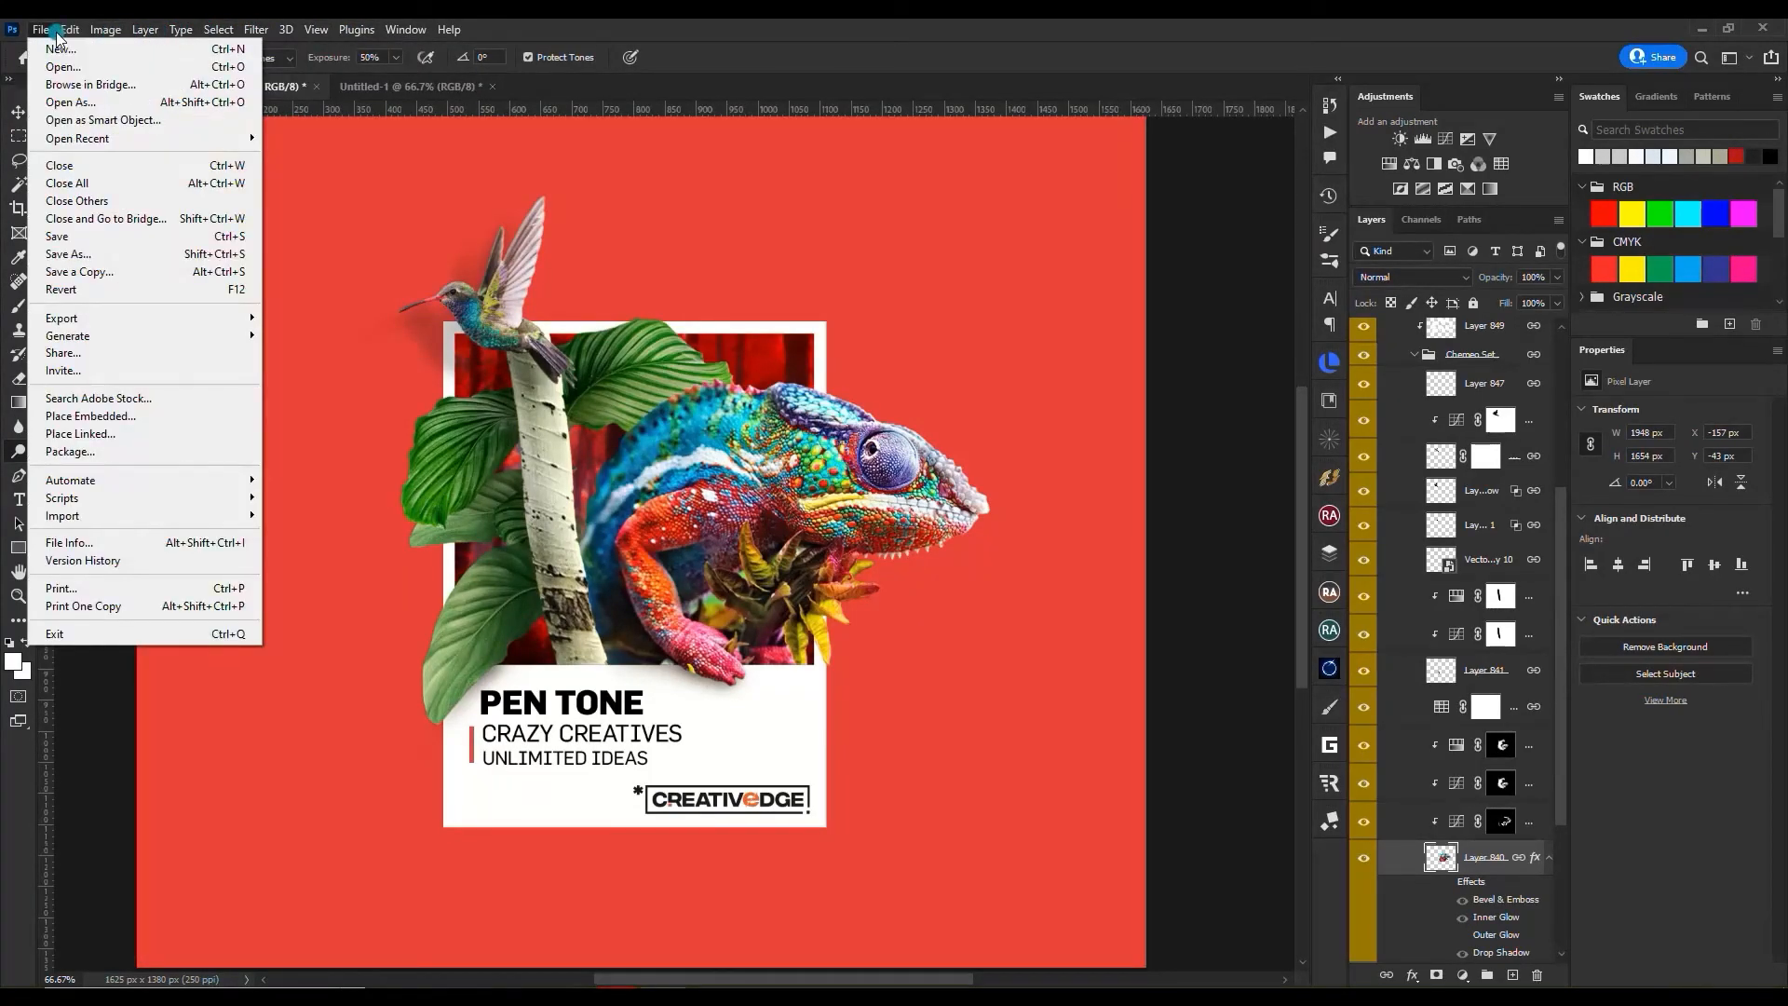
{"action": "mouse_move", "coordinate": [323, 34]}
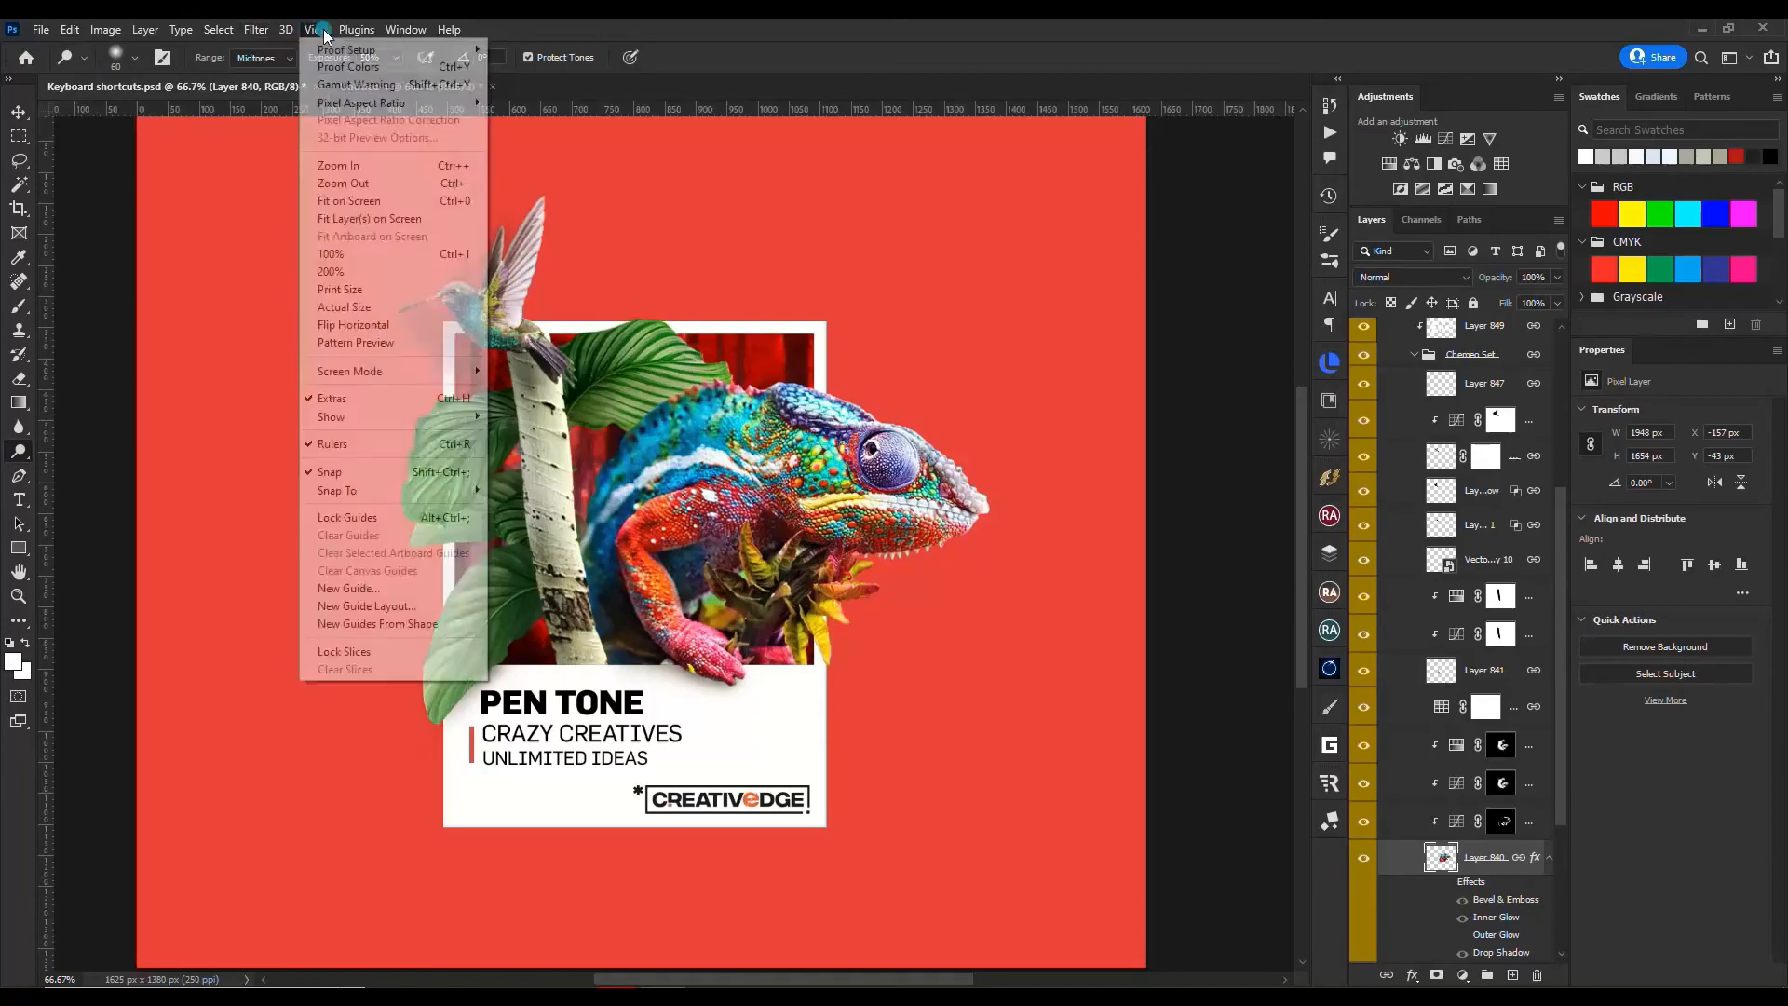
{"action": "left_click", "coordinate": [828, 340]}
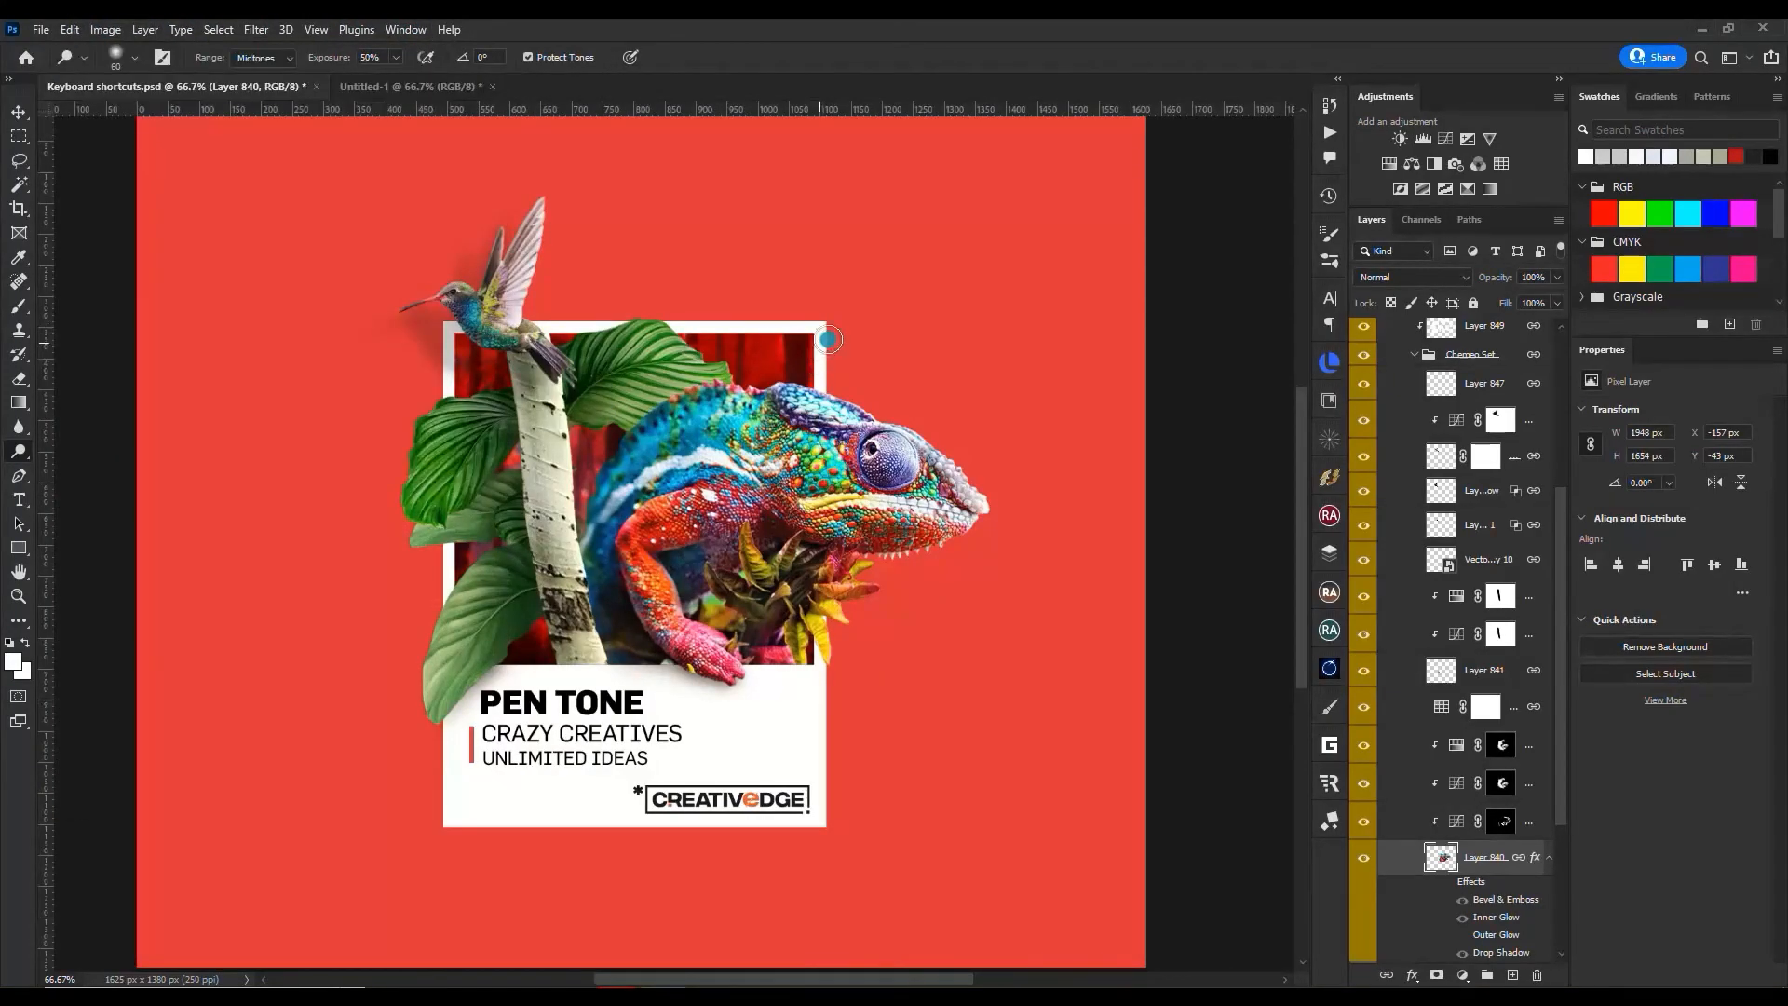